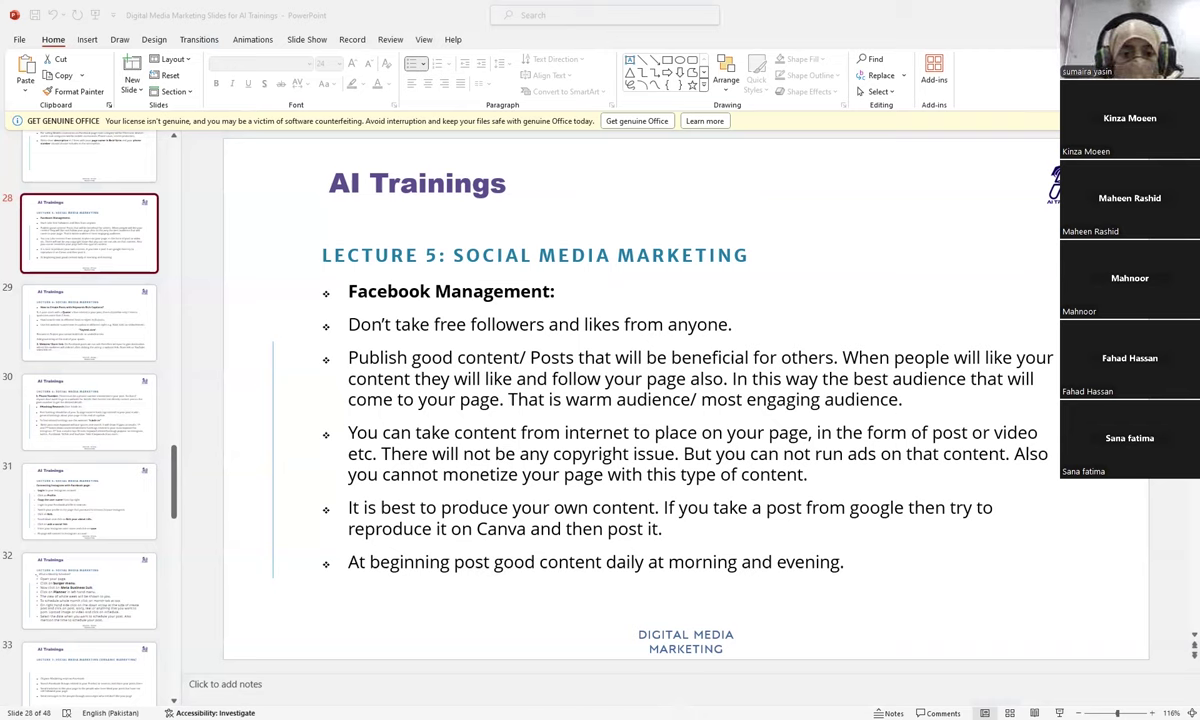
Step: Bring up slide 28, Lecture 5 Social Media Marketing, on Facebook Management content tips
click(618, 371)
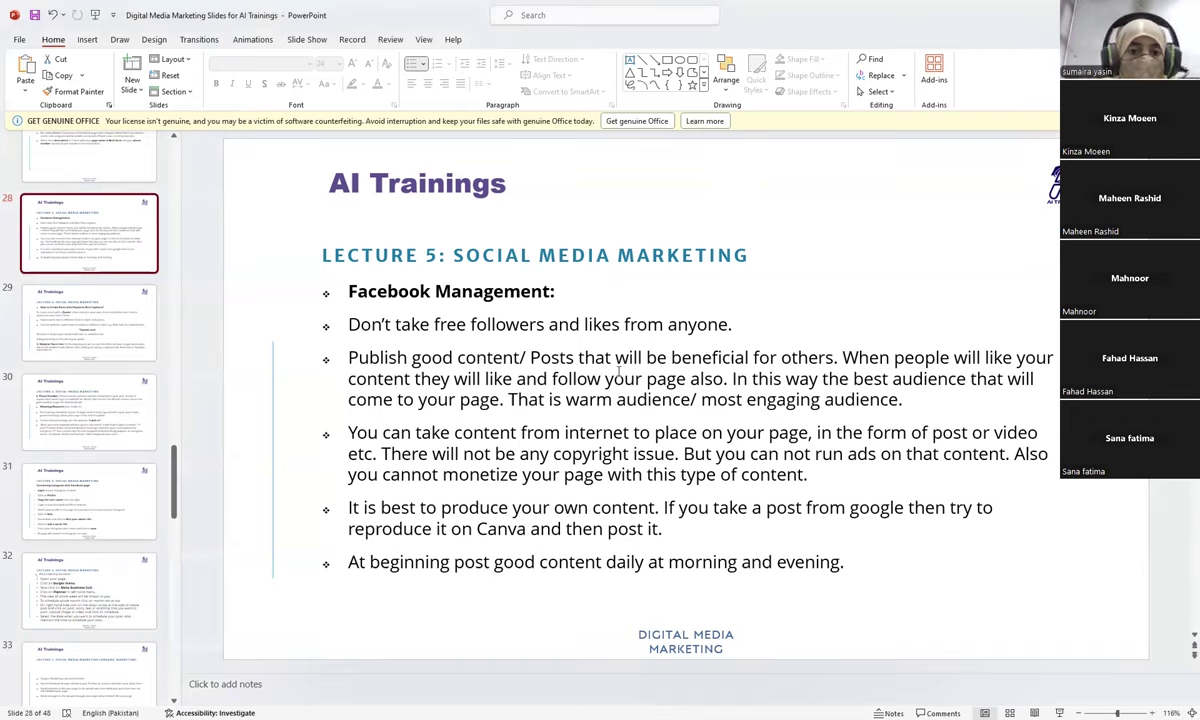
Step: Switch to the AdsSupplier Facebook page in its Manage Page view
key(alt+Tab)
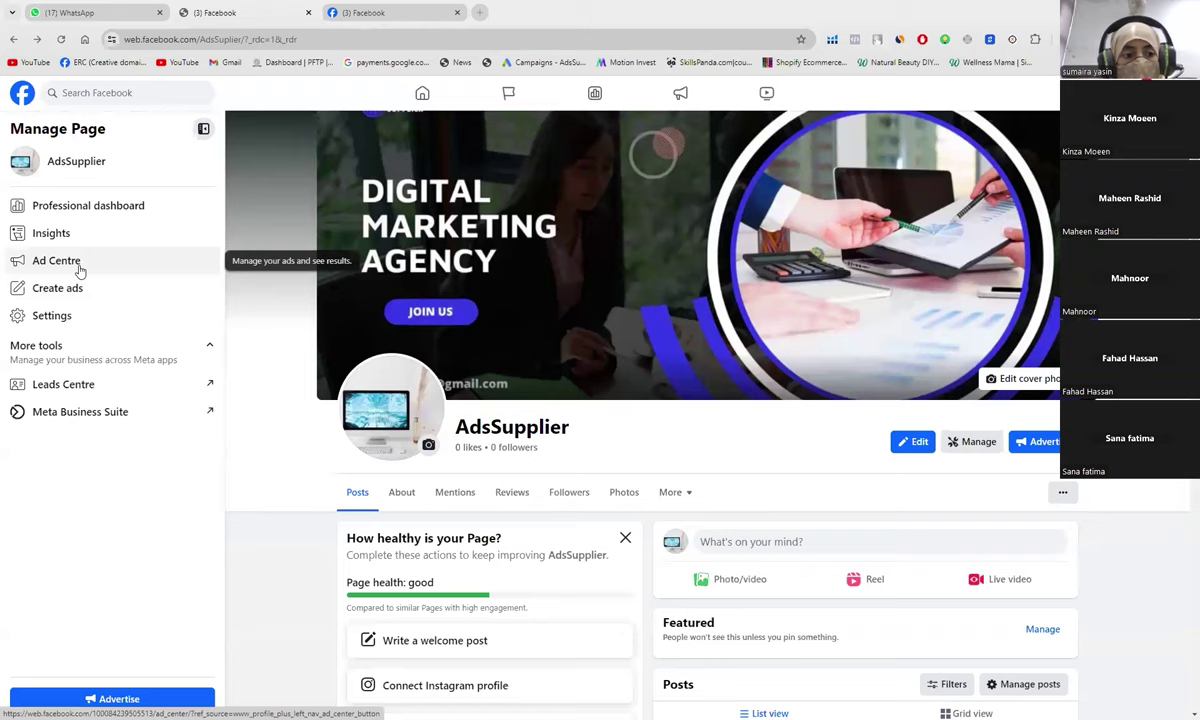
Step: Open the AdsSupplier Ad Centre and its advertising preferences
click(60, 262)
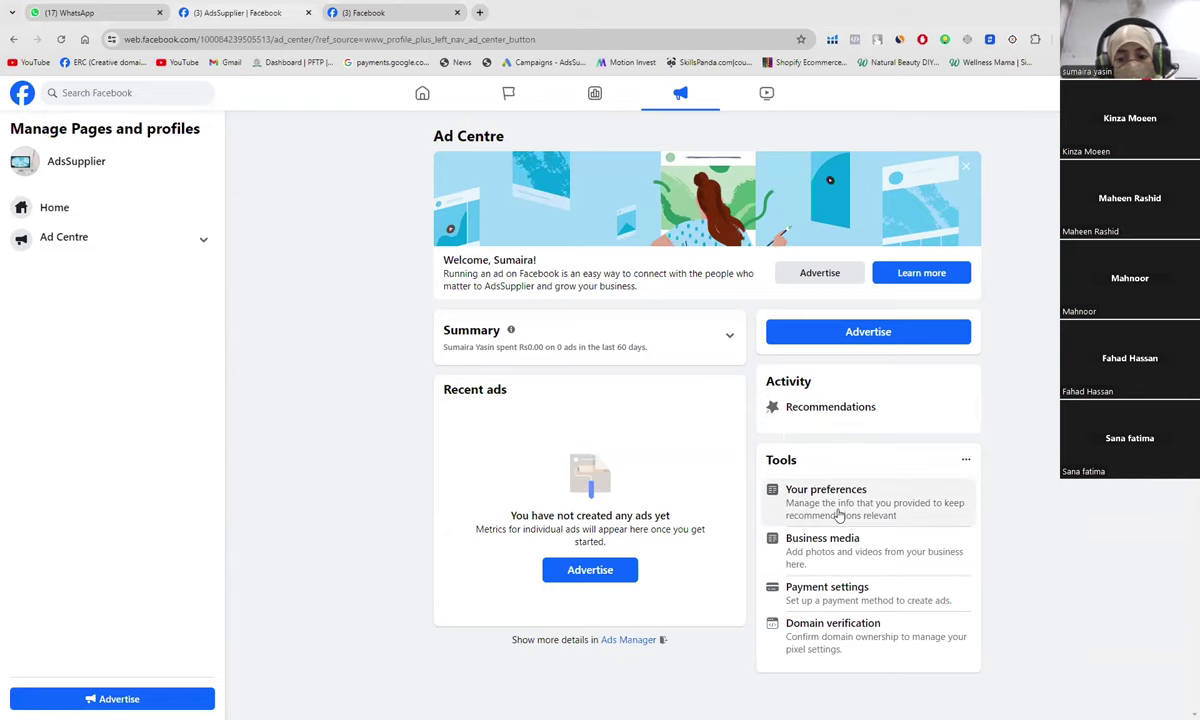
click(838, 514)
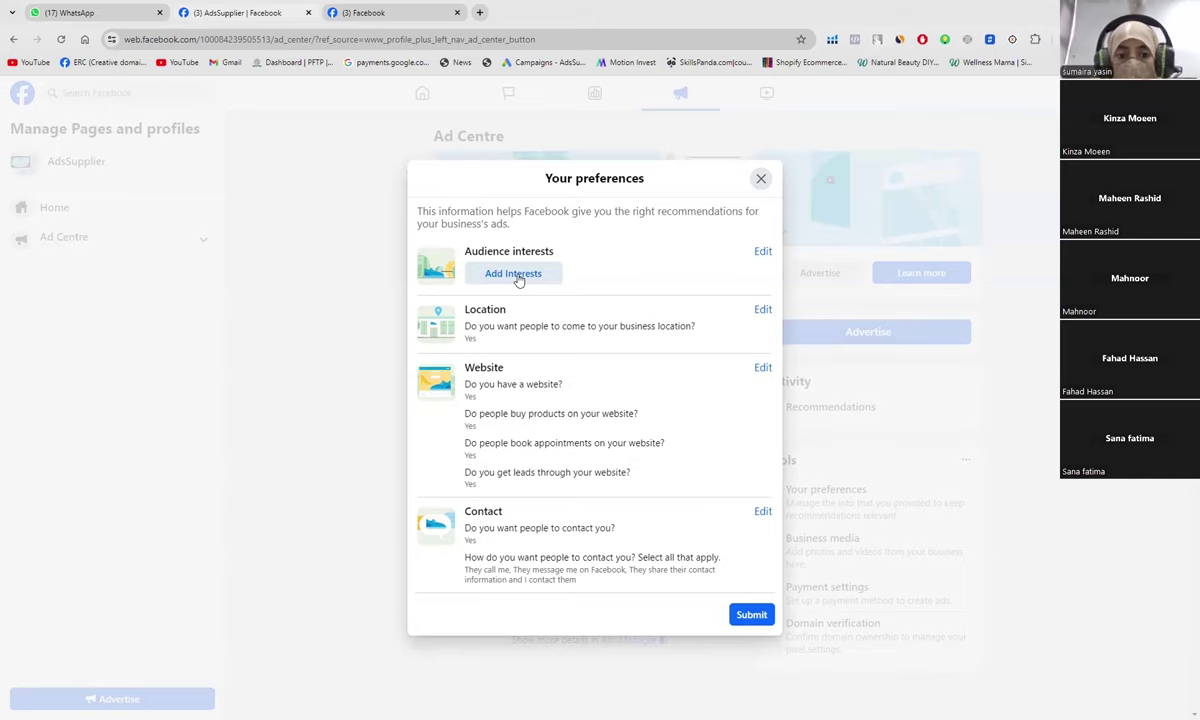
Step: Add 'Social media marketing (marketing)' as the first audience interest
click(518, 280)
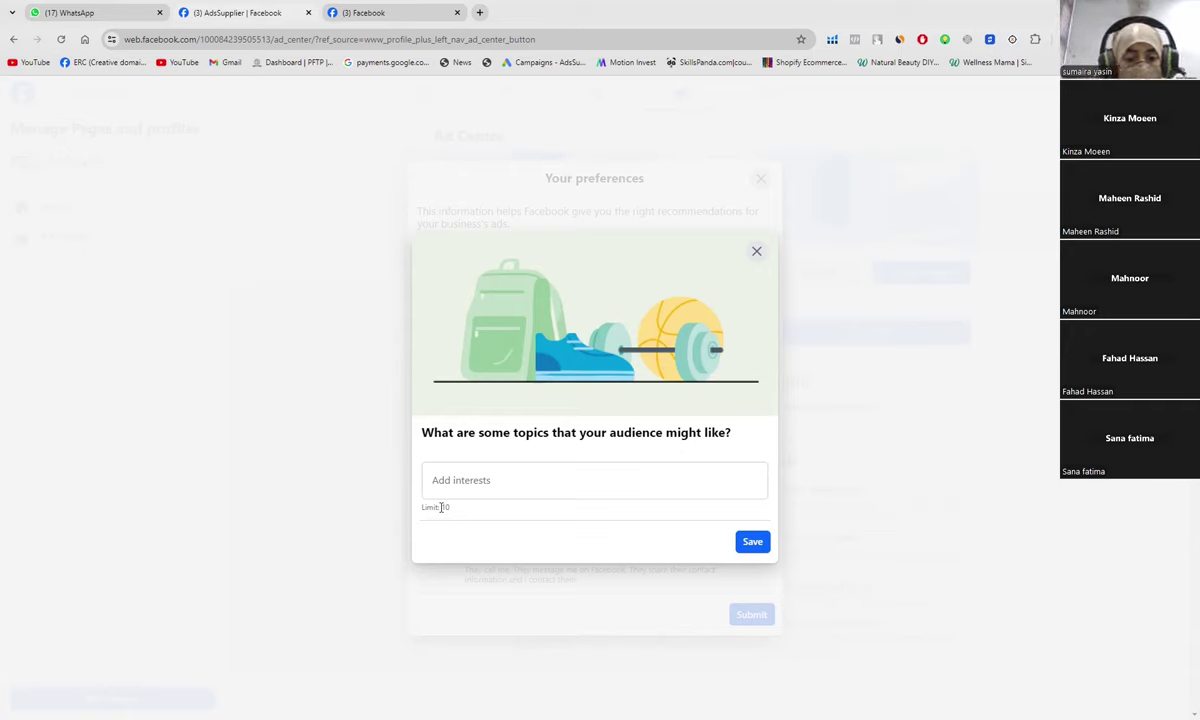
click(447, 488)
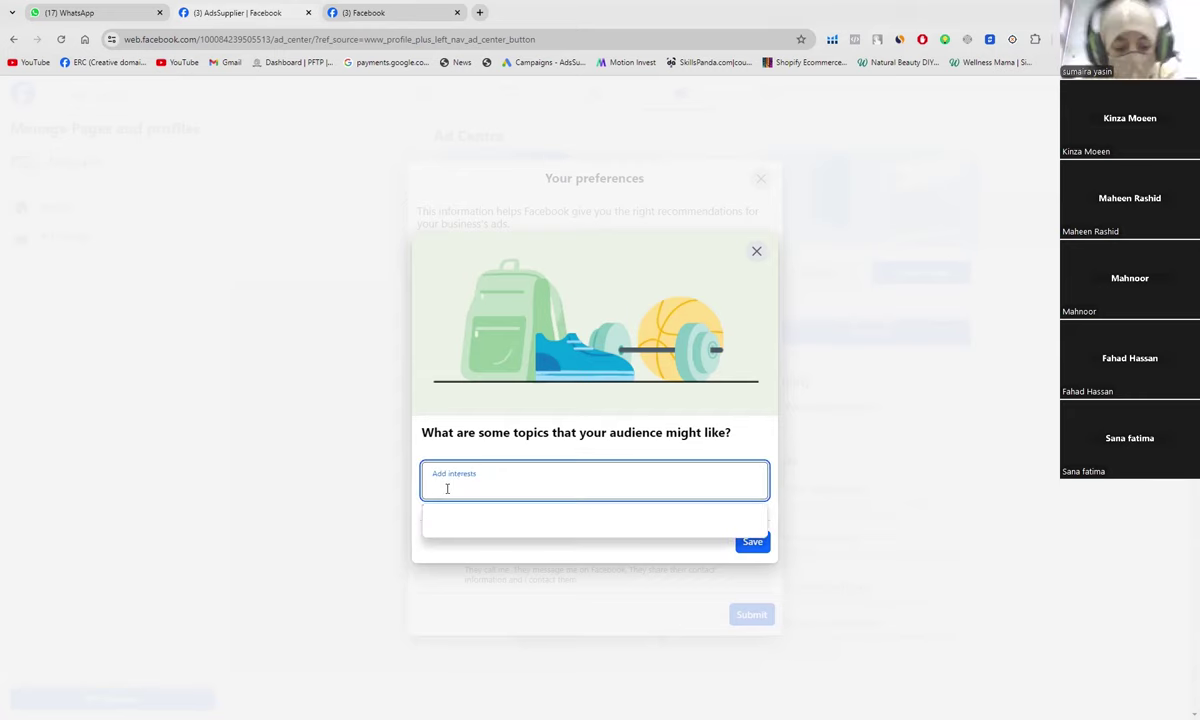
text(social media)
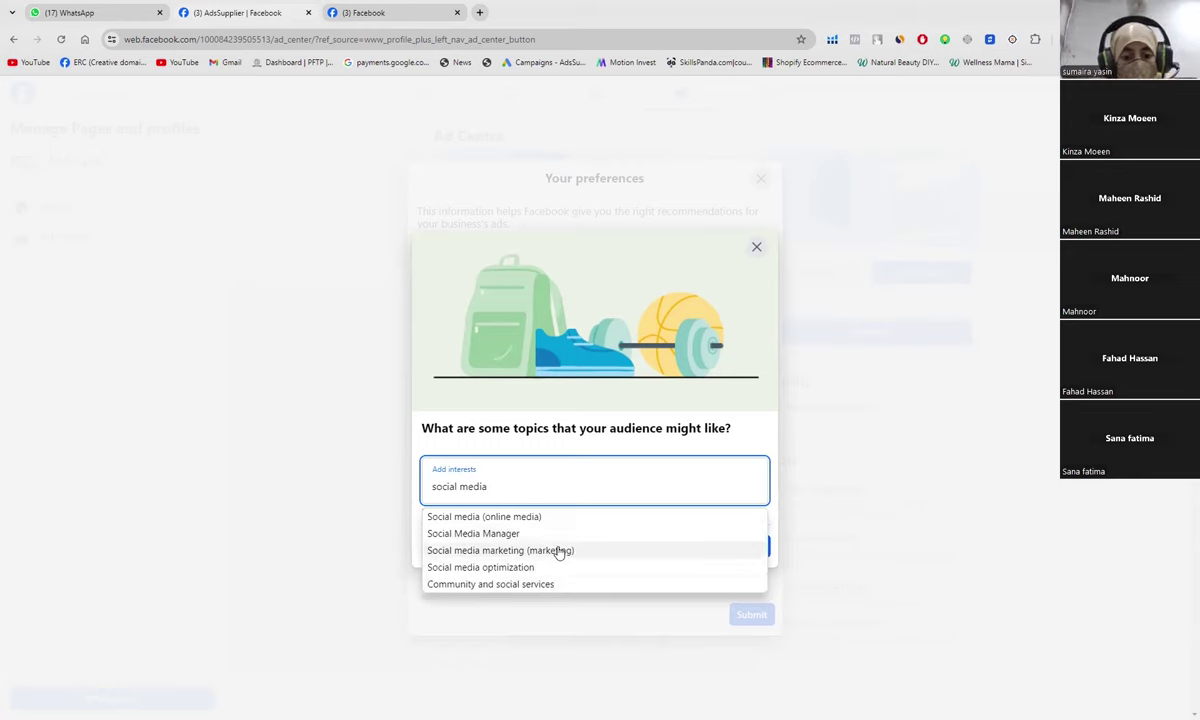
click(528, 551)
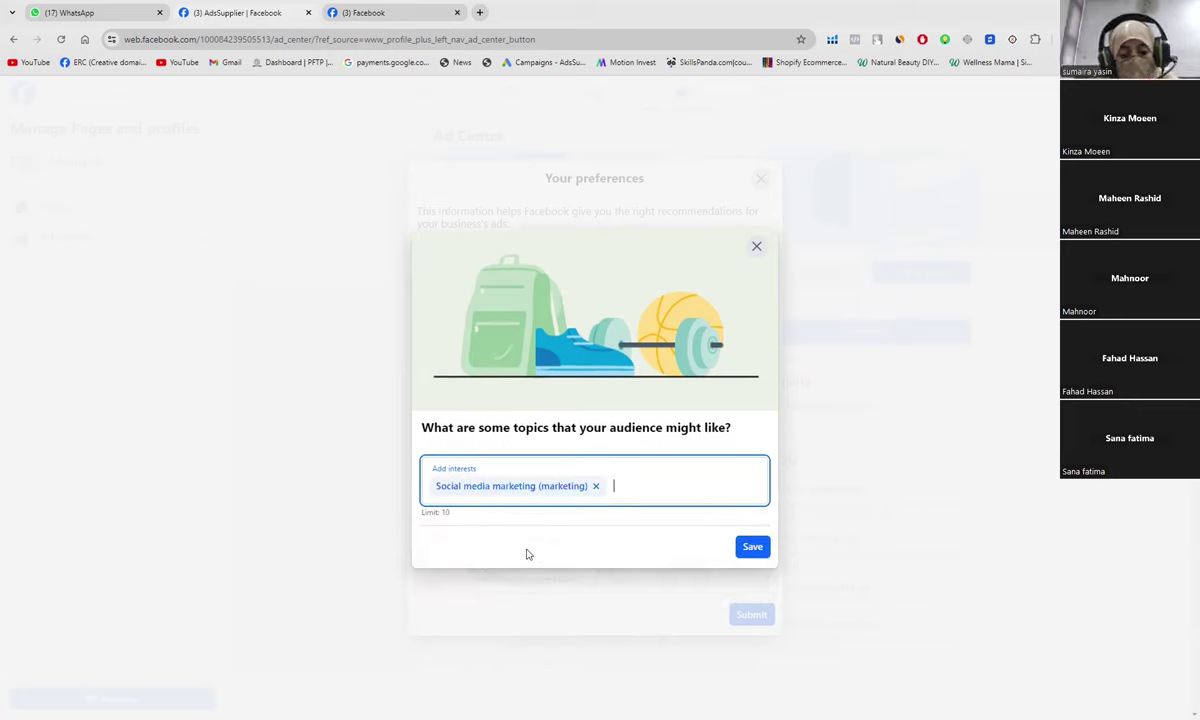
Step: Add Online advertising, Web development and Web design as audience interests
text(digital)
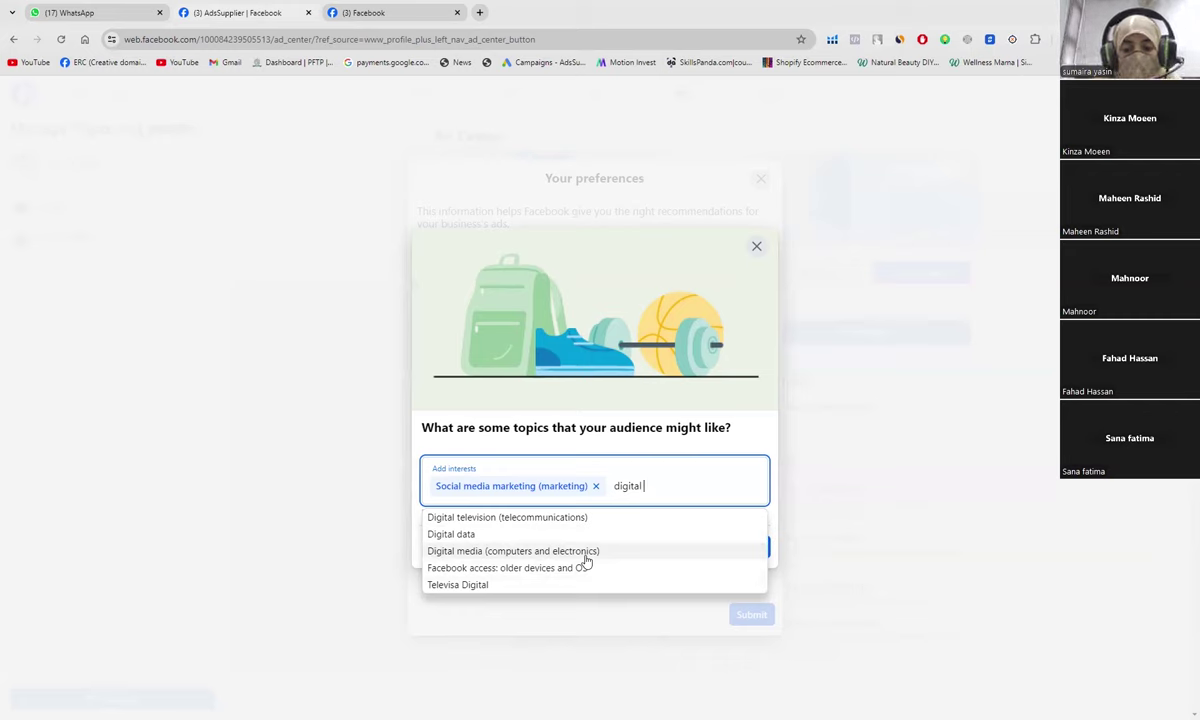
key(BackSpace)
key(BackSpace)
key(BackSpace)
key(BackSpace)
key(BackSpace)
key(BackSpace)
key(BackSpace)
text(online marketi)
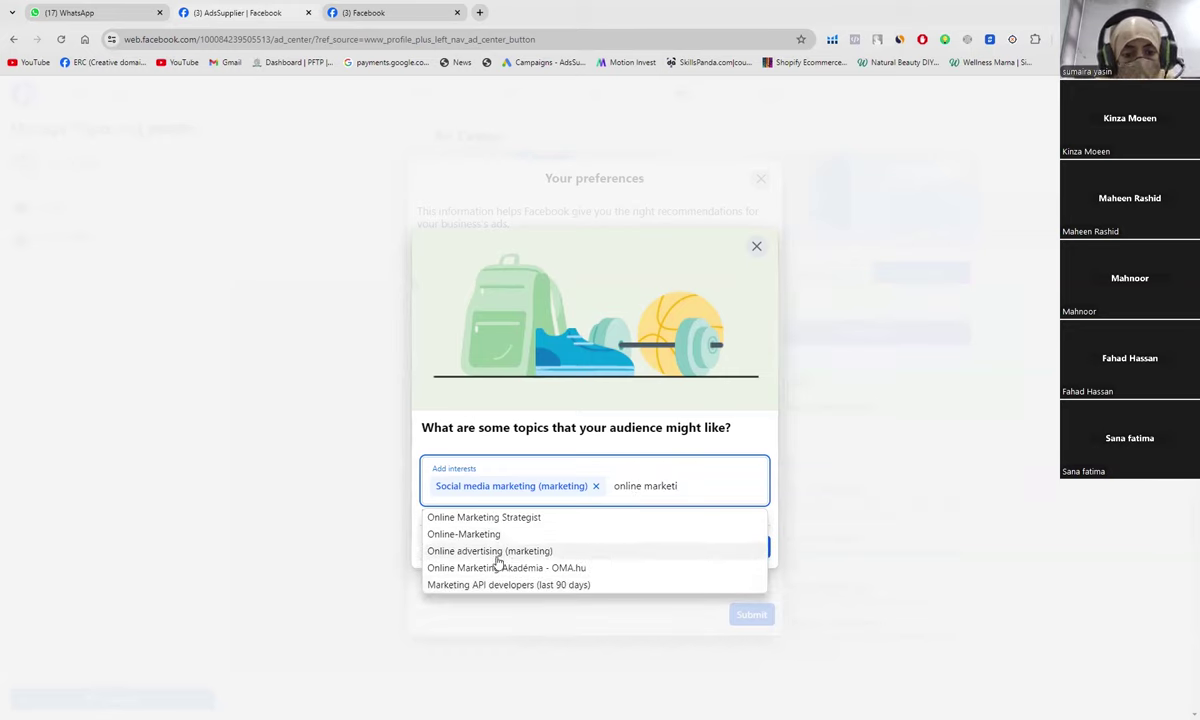
click(498, 558)
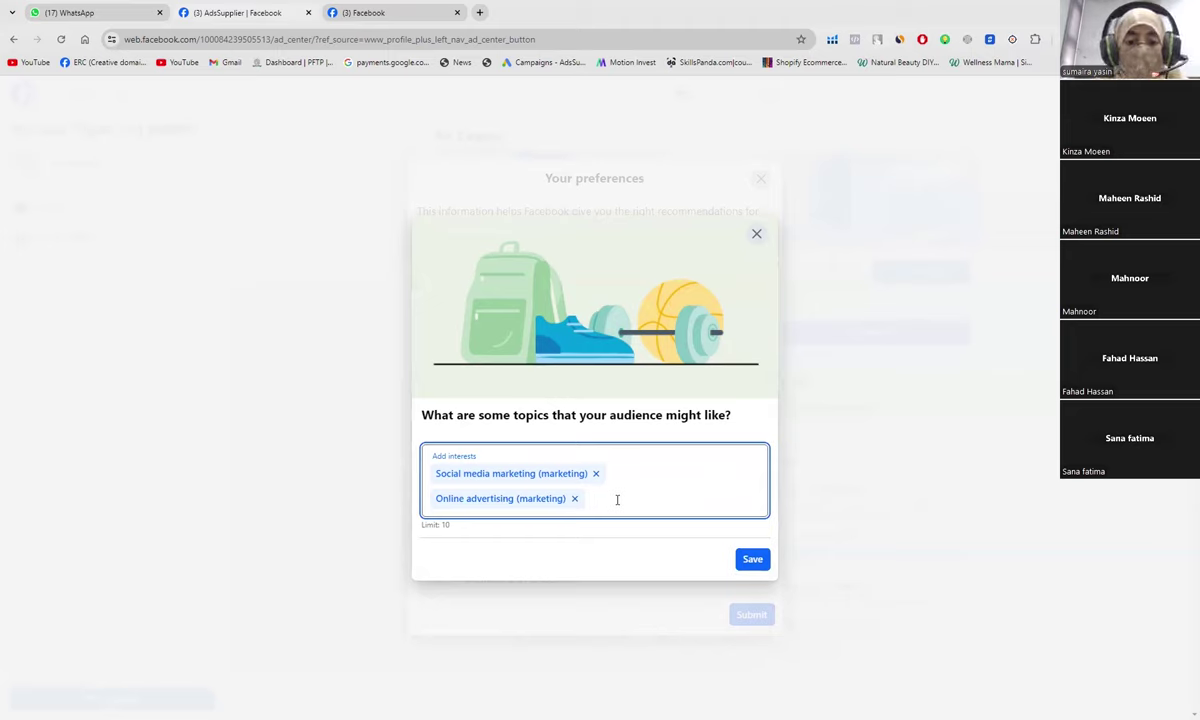
text(w)
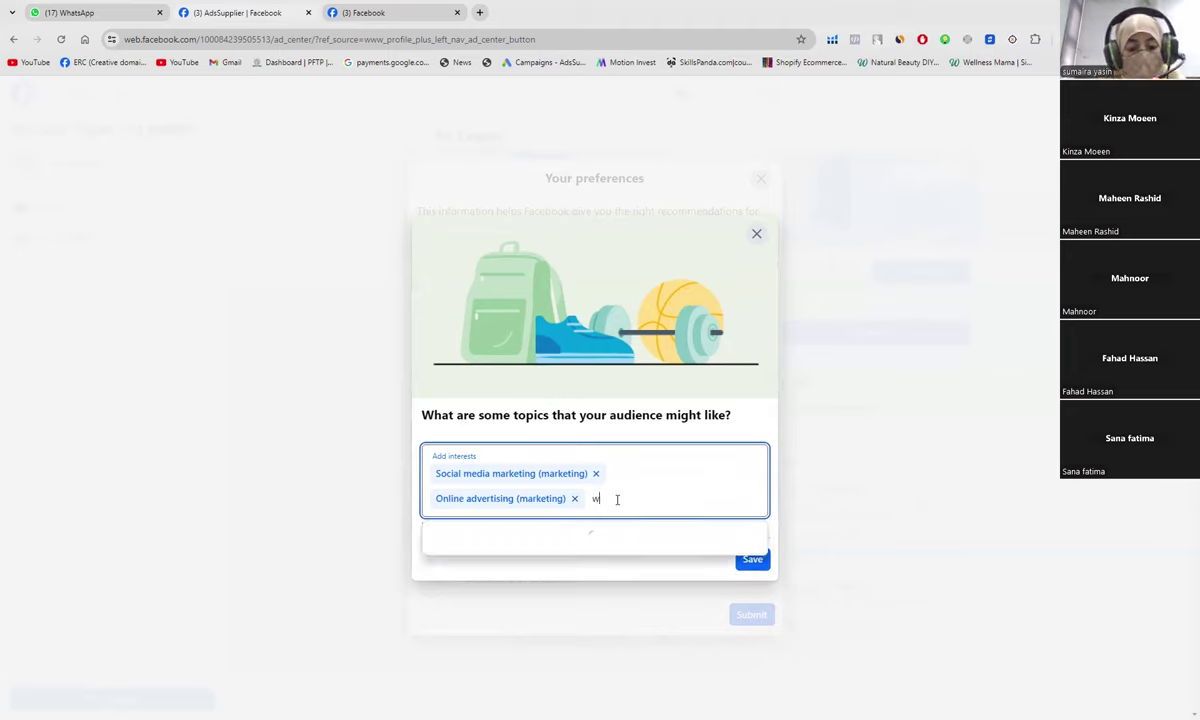
text(ebsite)
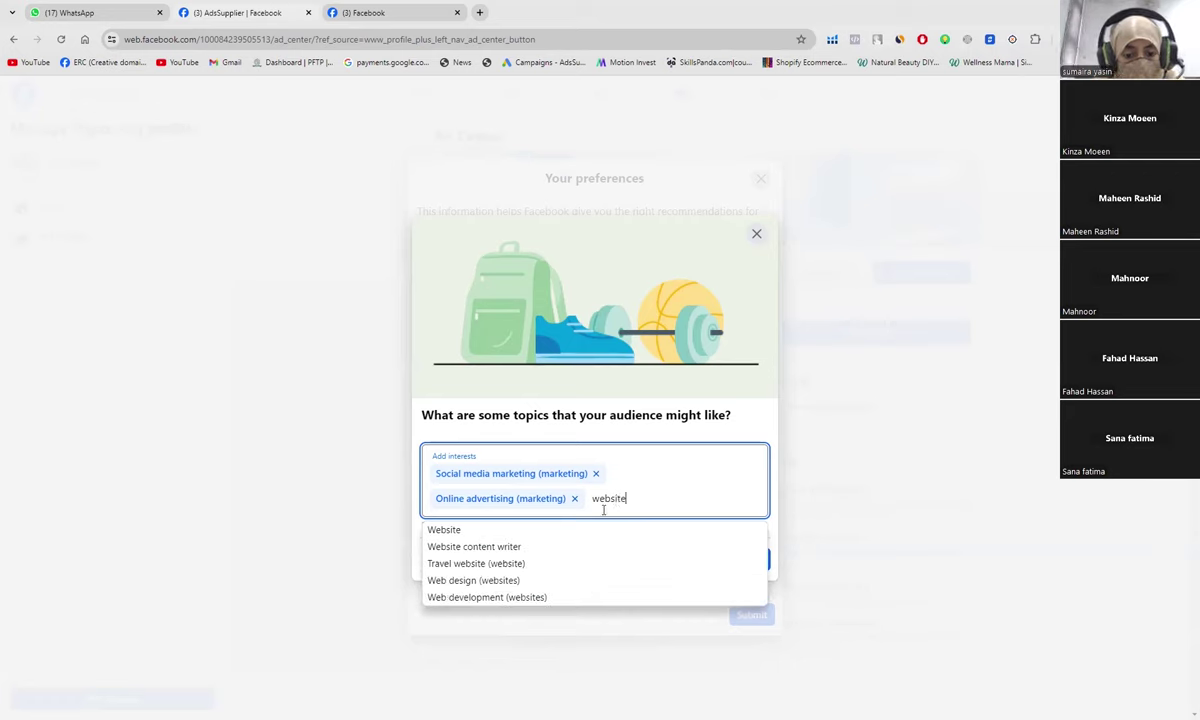
click(540, 600)
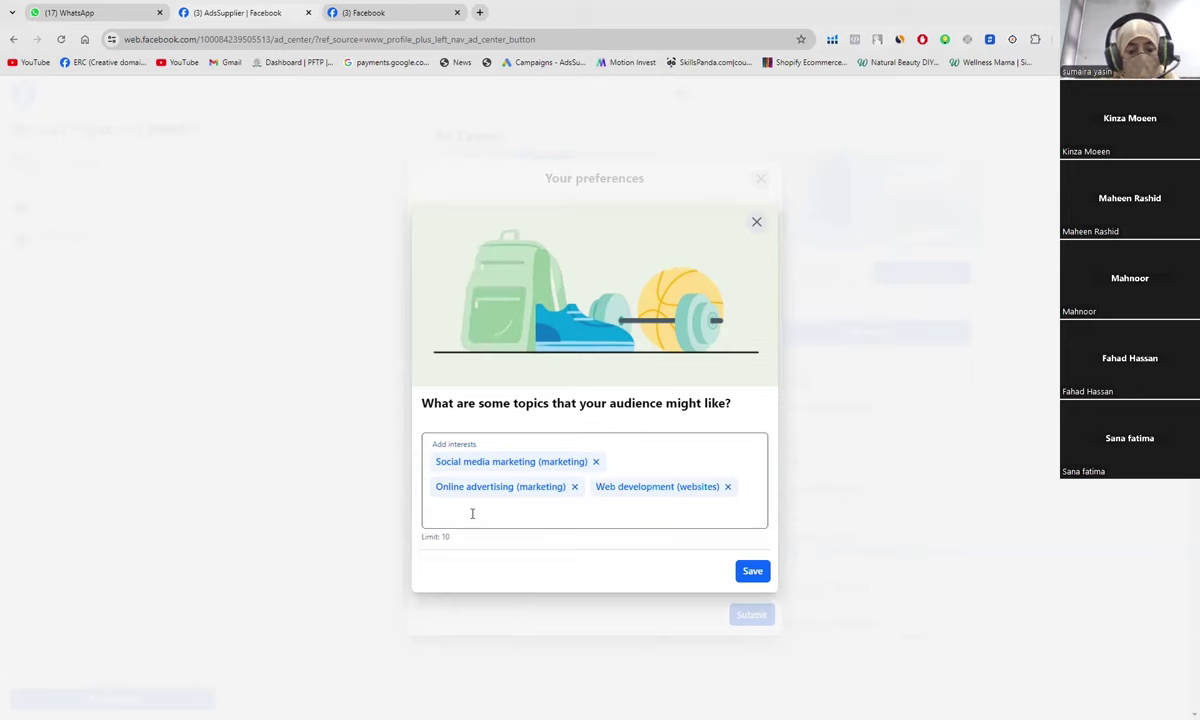
click(455, 543)
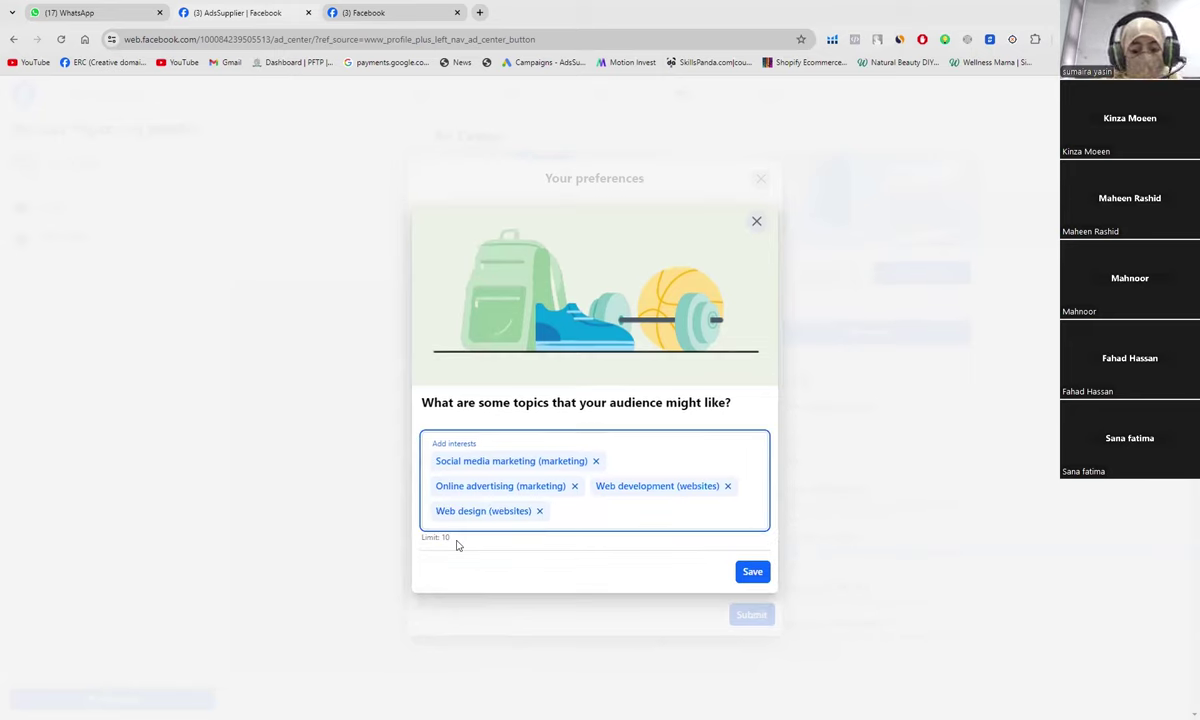
Step: Add Graphic design, Advertising and Advertising agency as audience interests
text(Grap)
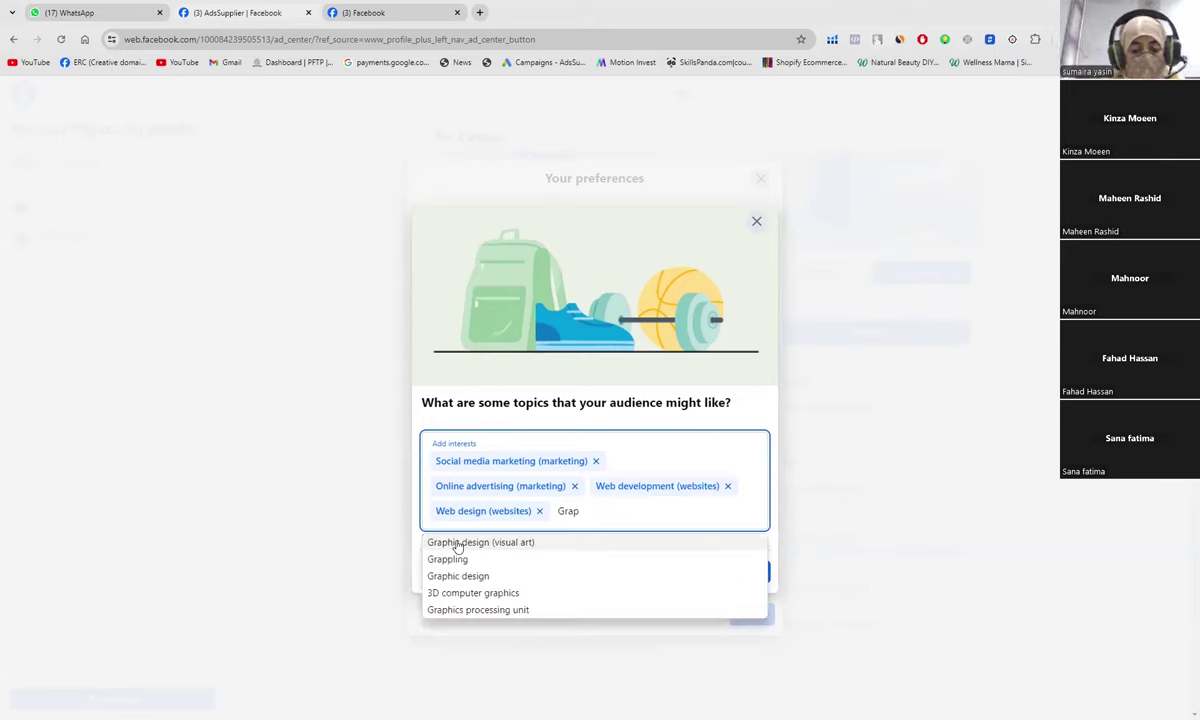
text(hic)
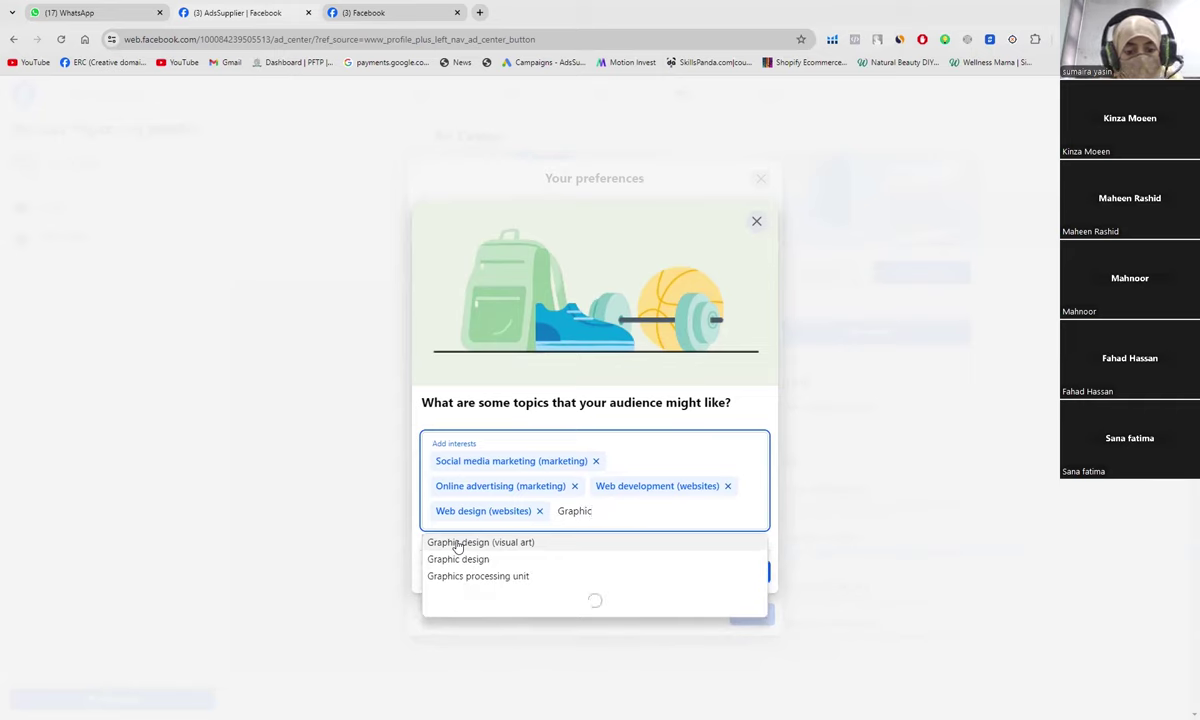
click(457, 546)
text(Advertis)
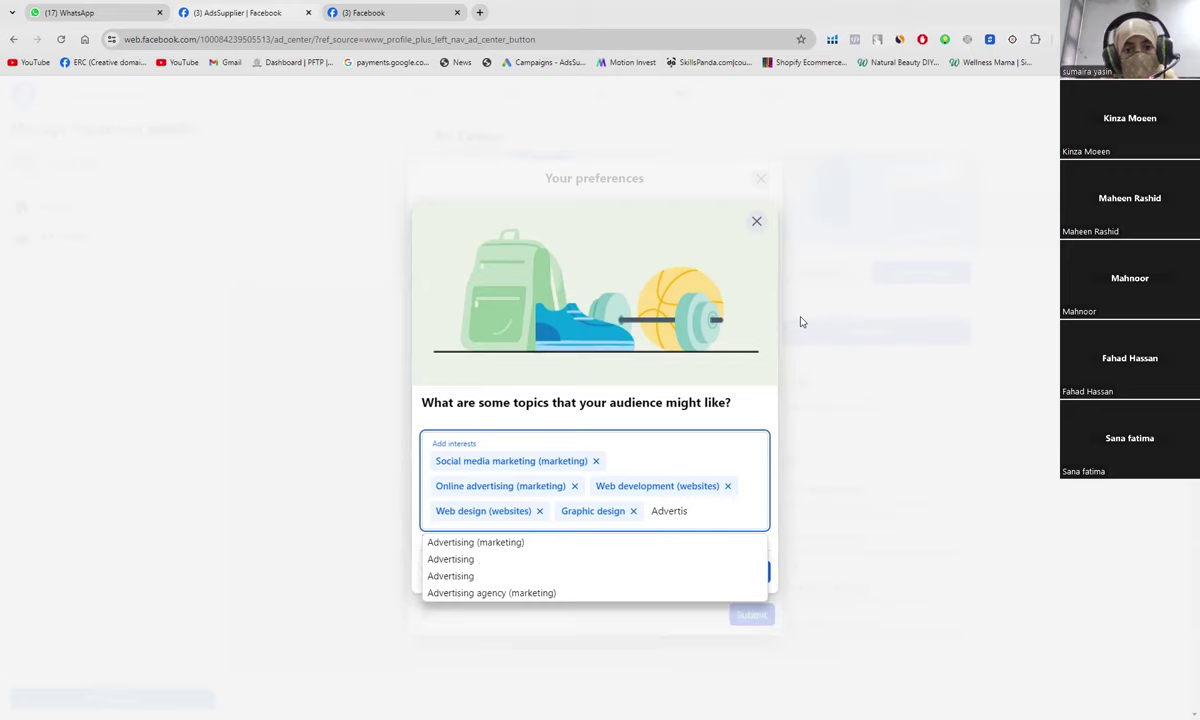
double_click(688, 516)
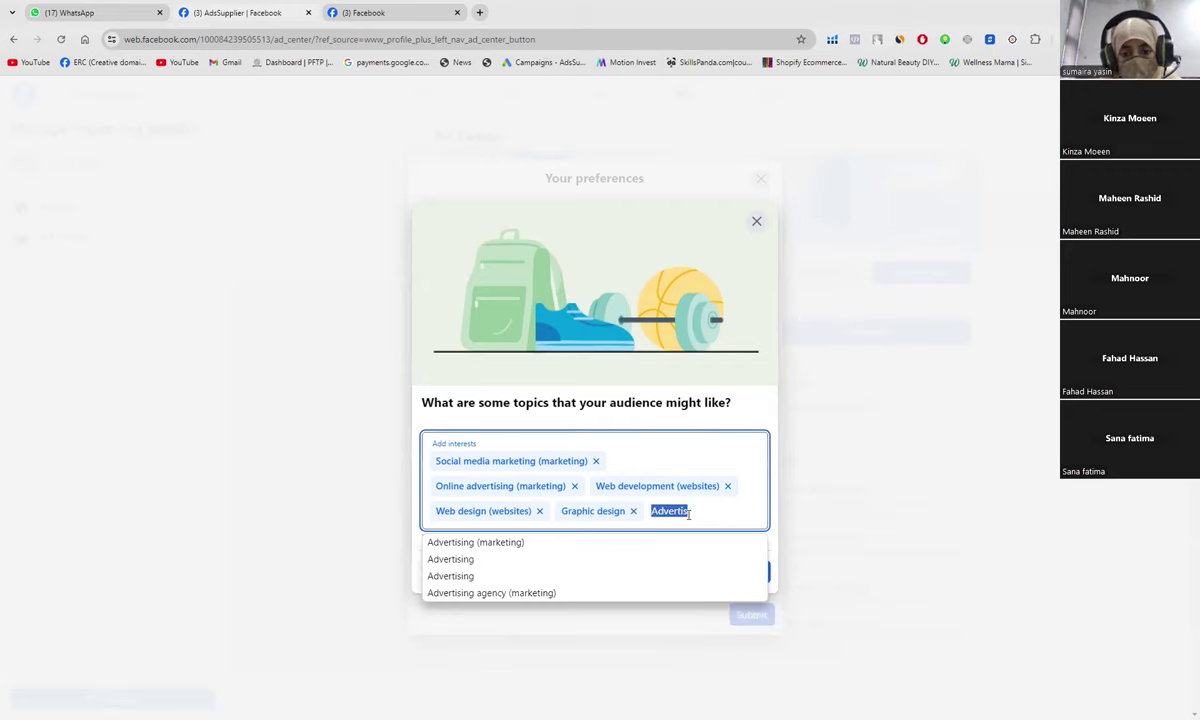
click(475, 542)
click(491, 593)
Step: Add Ads, Google Ads and Brand (marketing) to reach ten interests
text(ads)
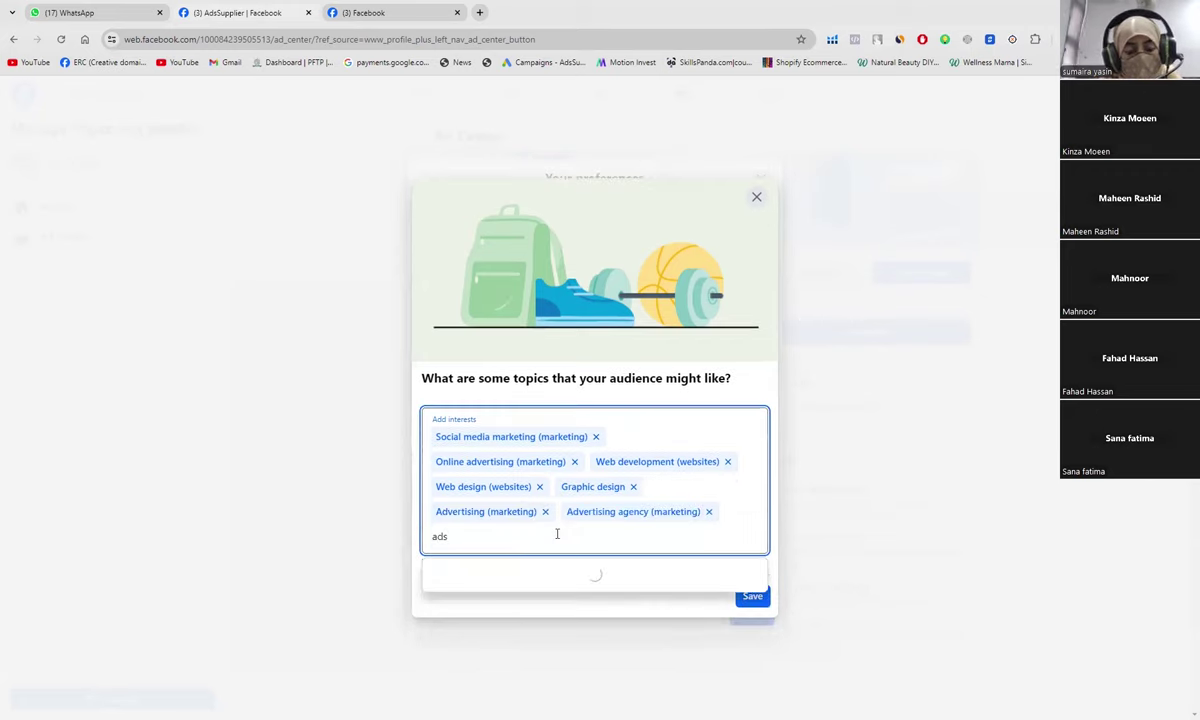
click(481, 566)
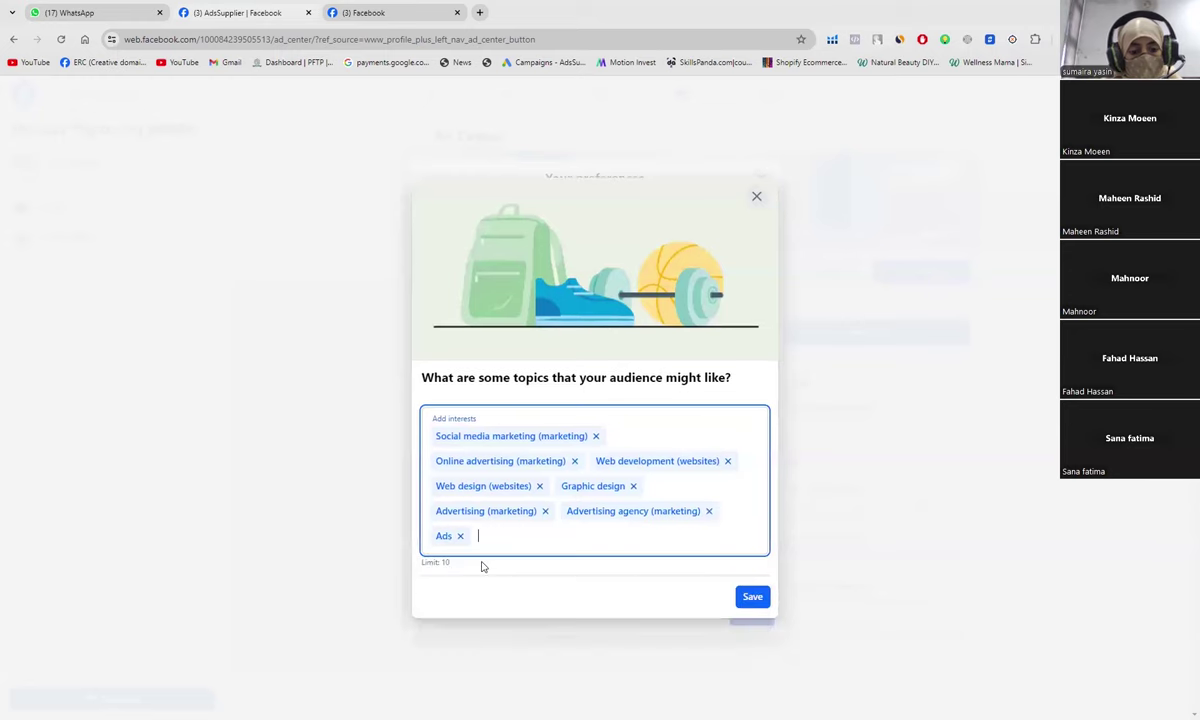
text(ads)
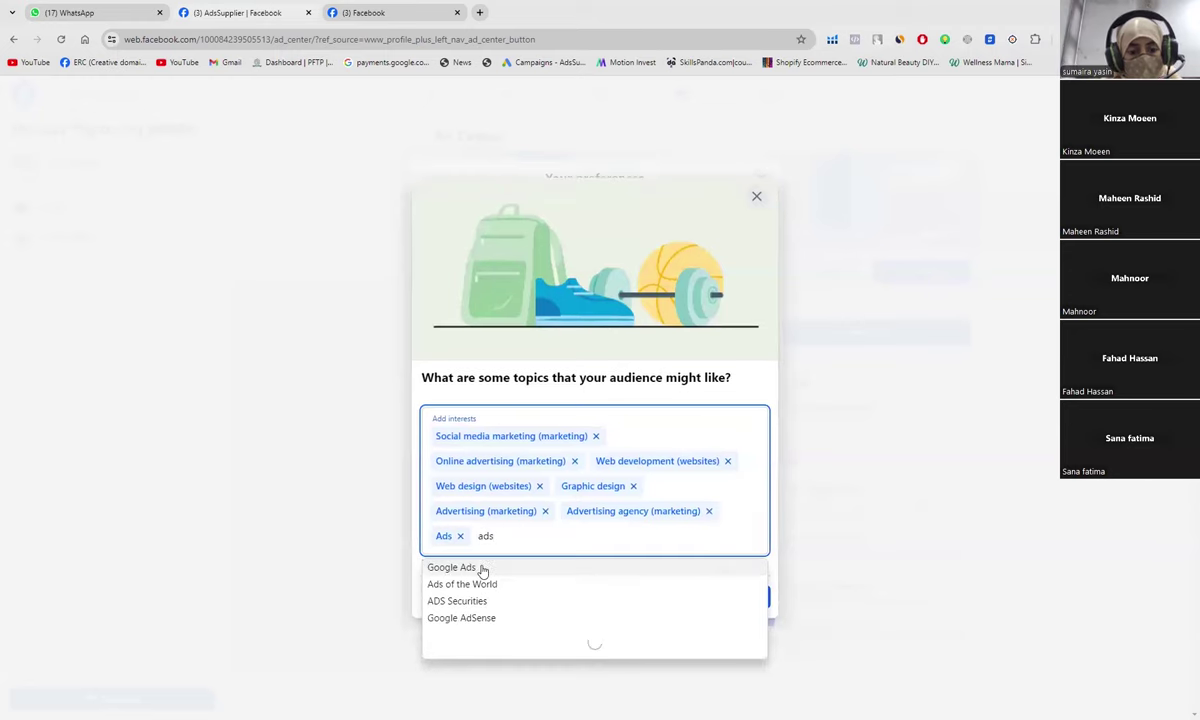
click(481, 567)
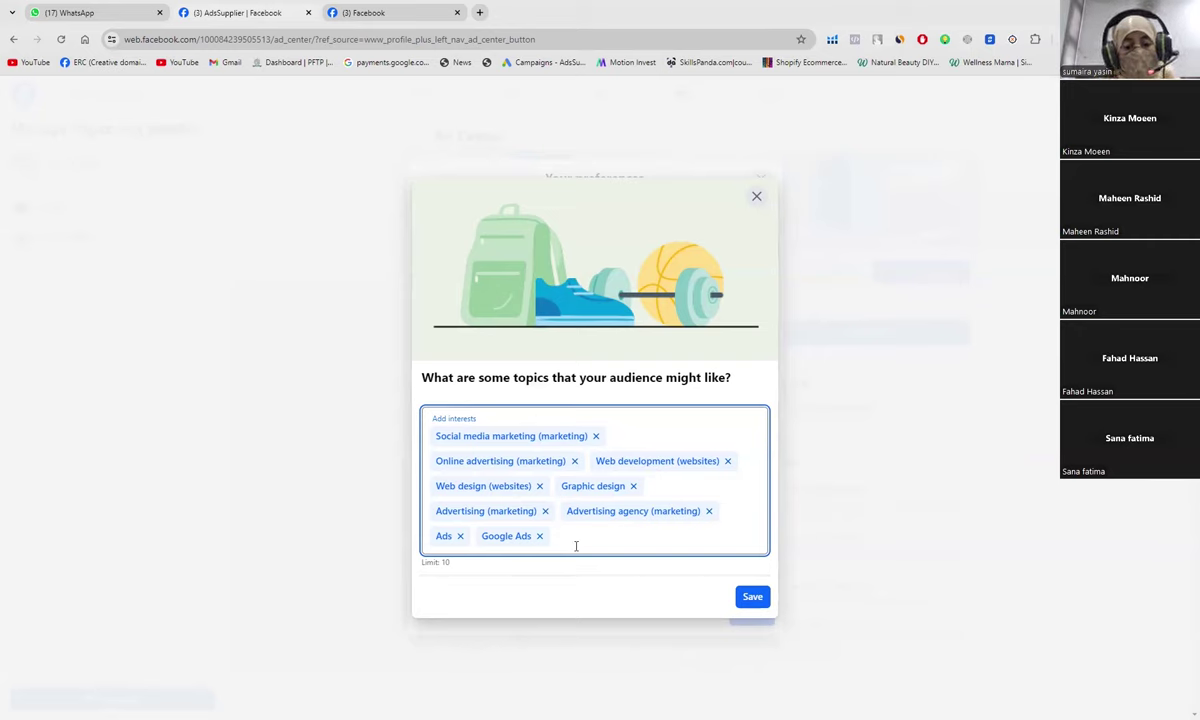
text(marketing)
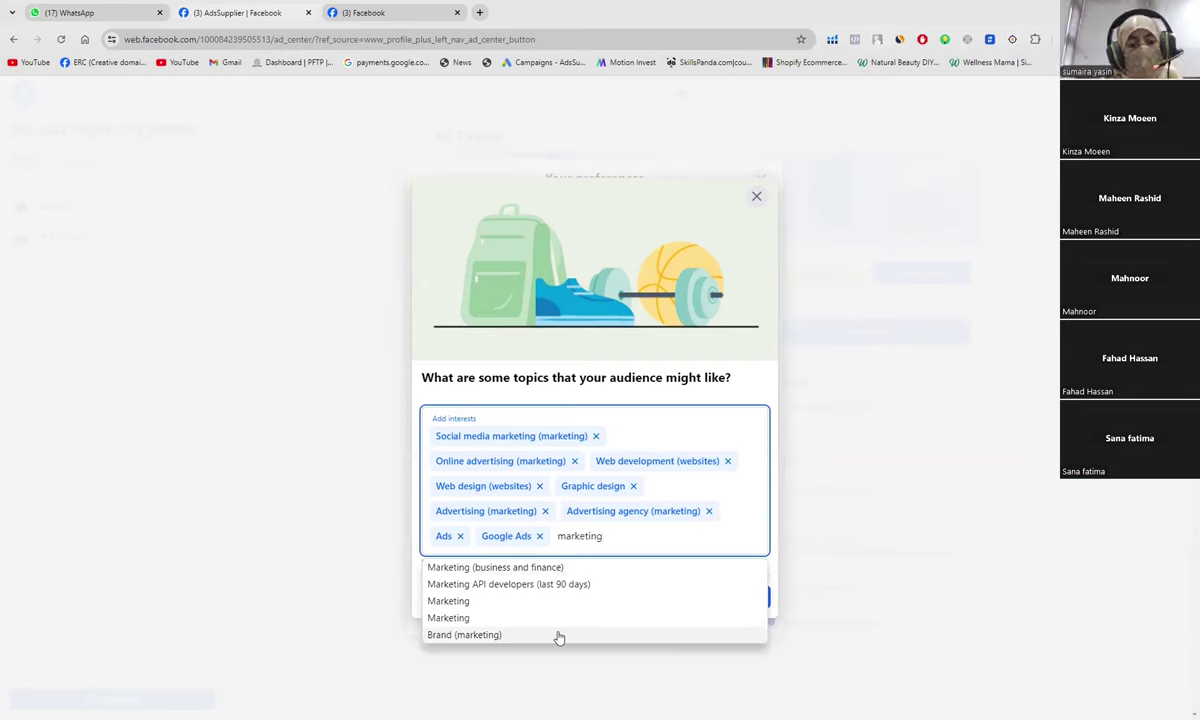
click(559, 636)
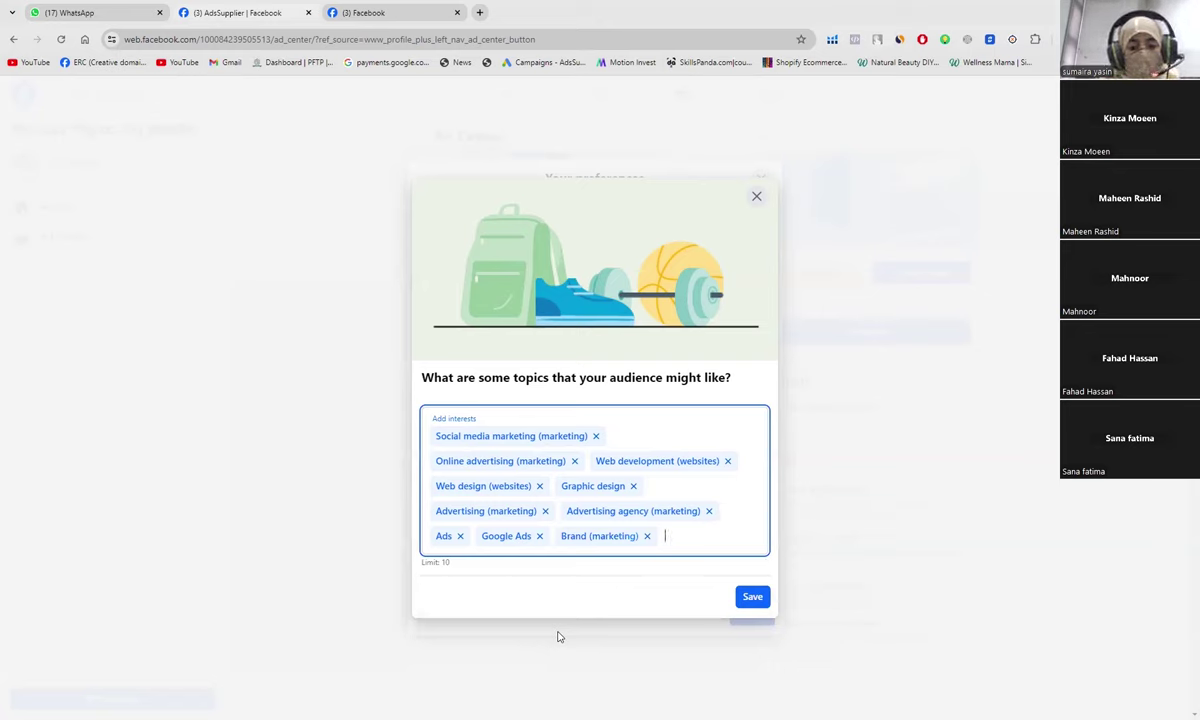
Step: Save the ten audience interests and submit the updated ad preferences
click(752, 597)
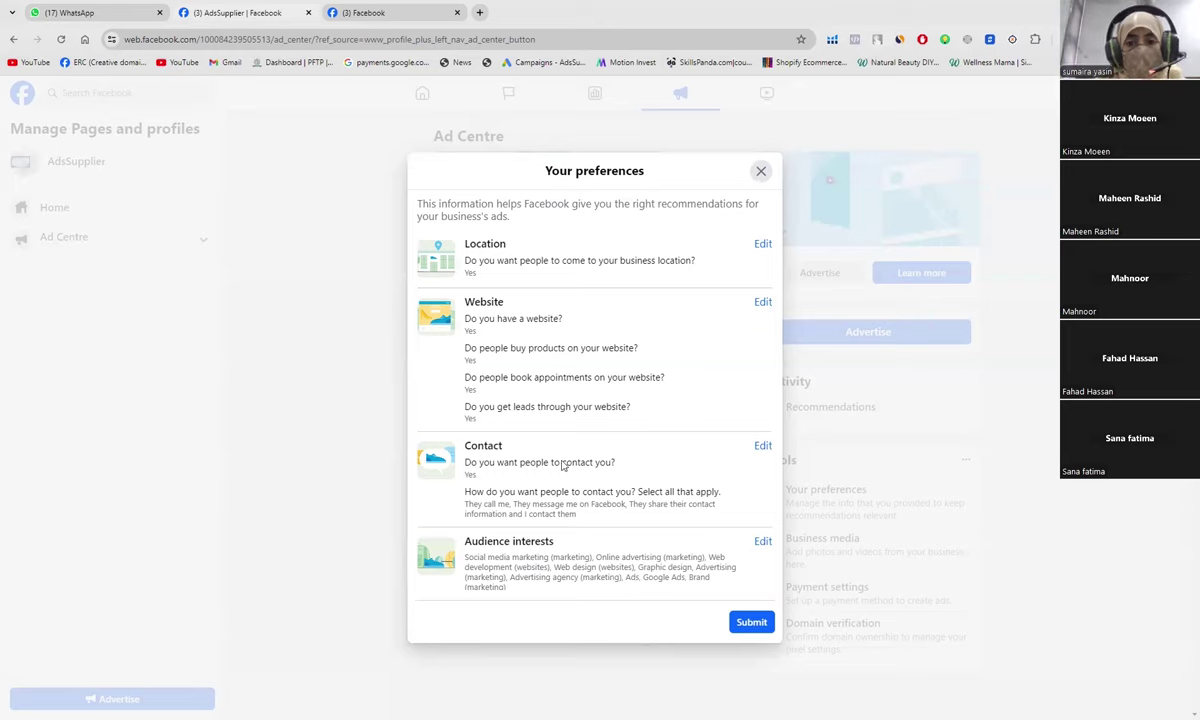
click(750, 623)
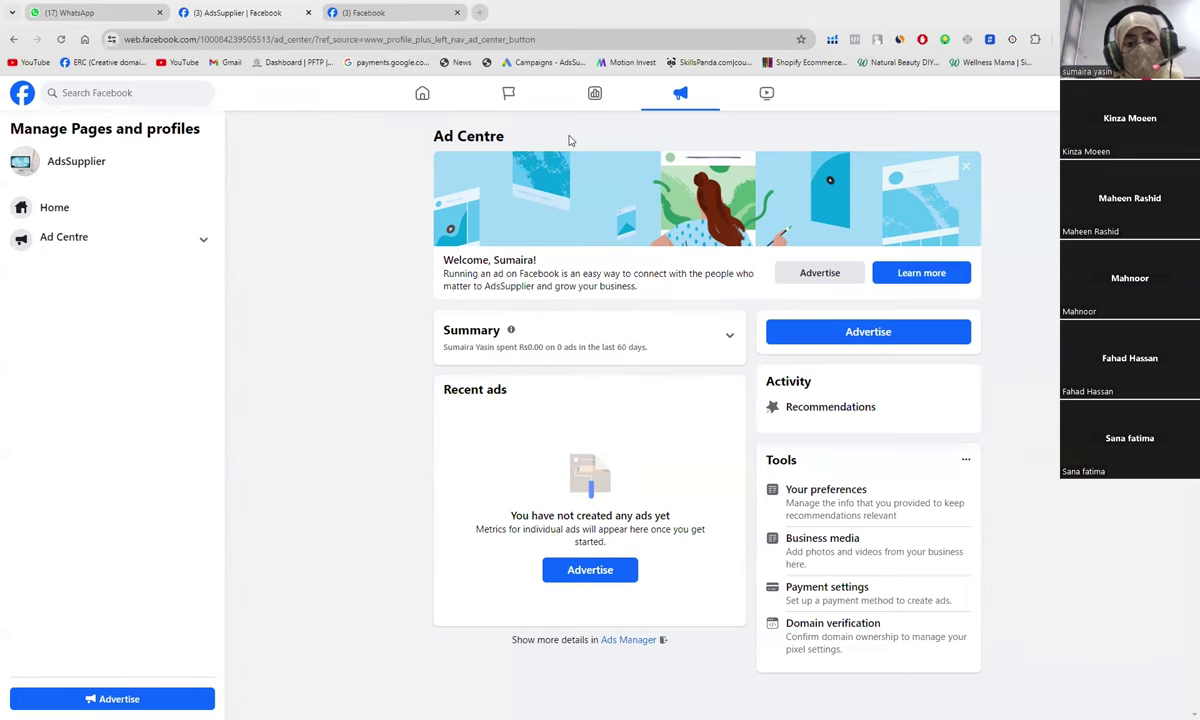
Step: Return from the Ad Centre to the PowerPoint lecture on slide 28
key(alt+Tab)
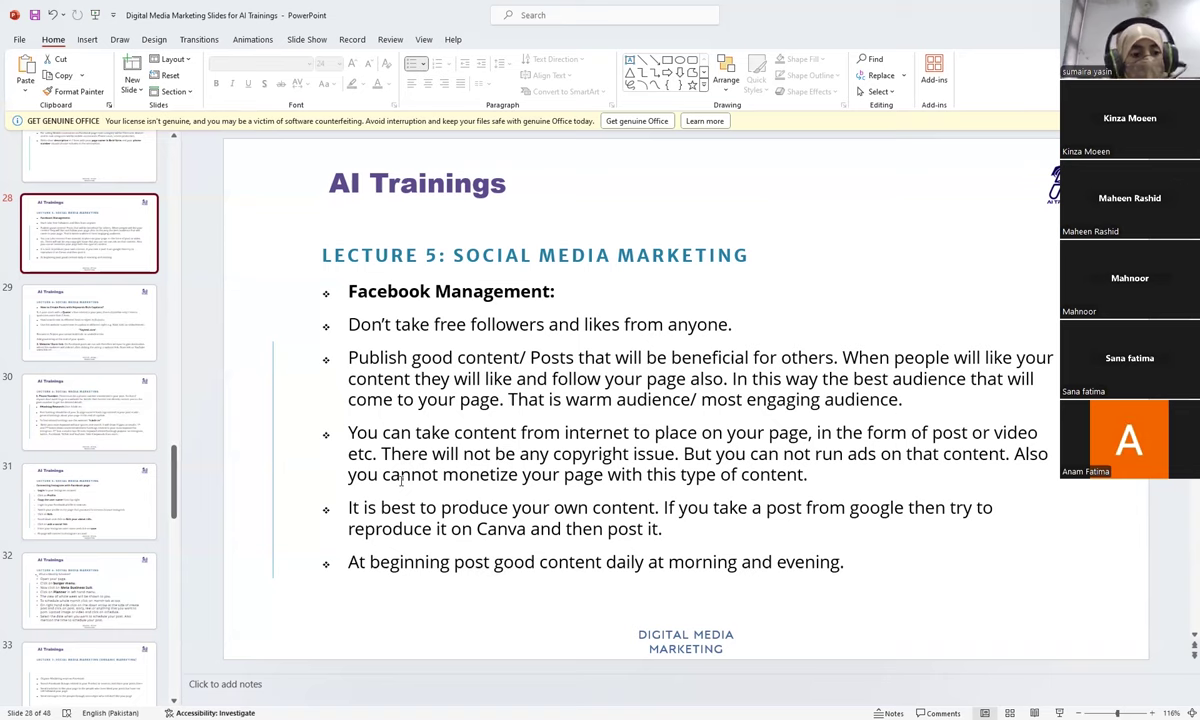
Step: Go to slide 29, Lecture 6 on posts with keyword-rich captions
click(96, 332)
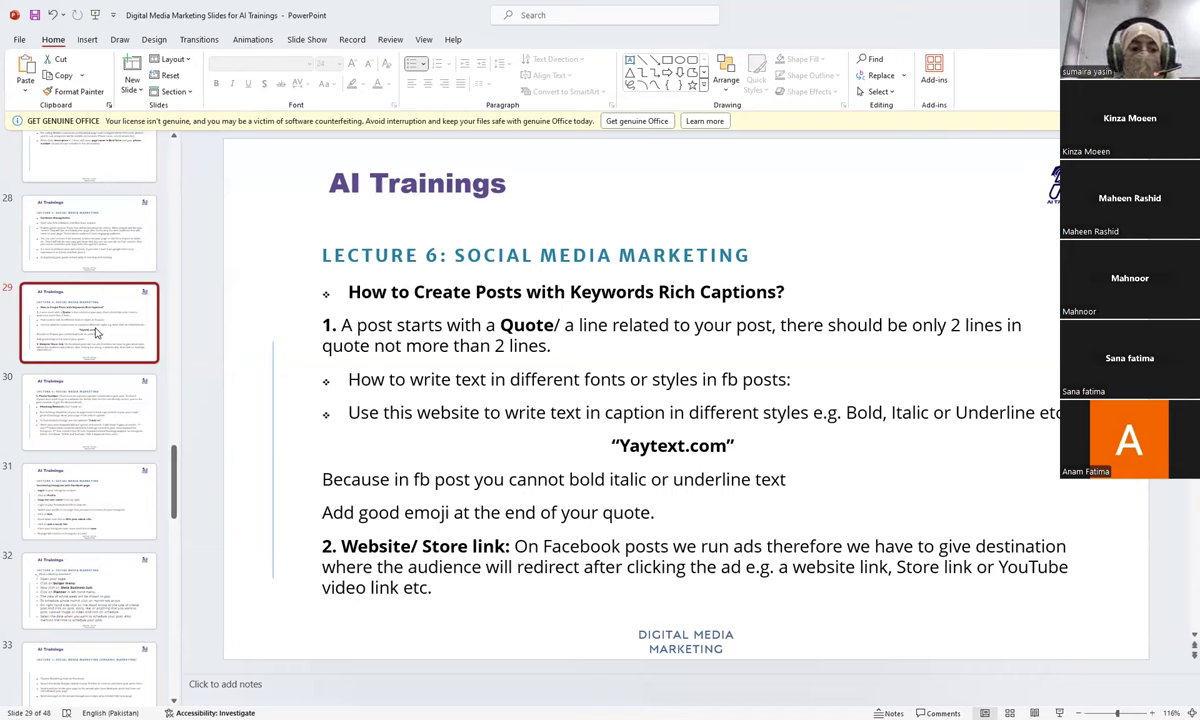
Step: Go to slide 30 on phone numbers in posts and hashtag research
click(87, 415)
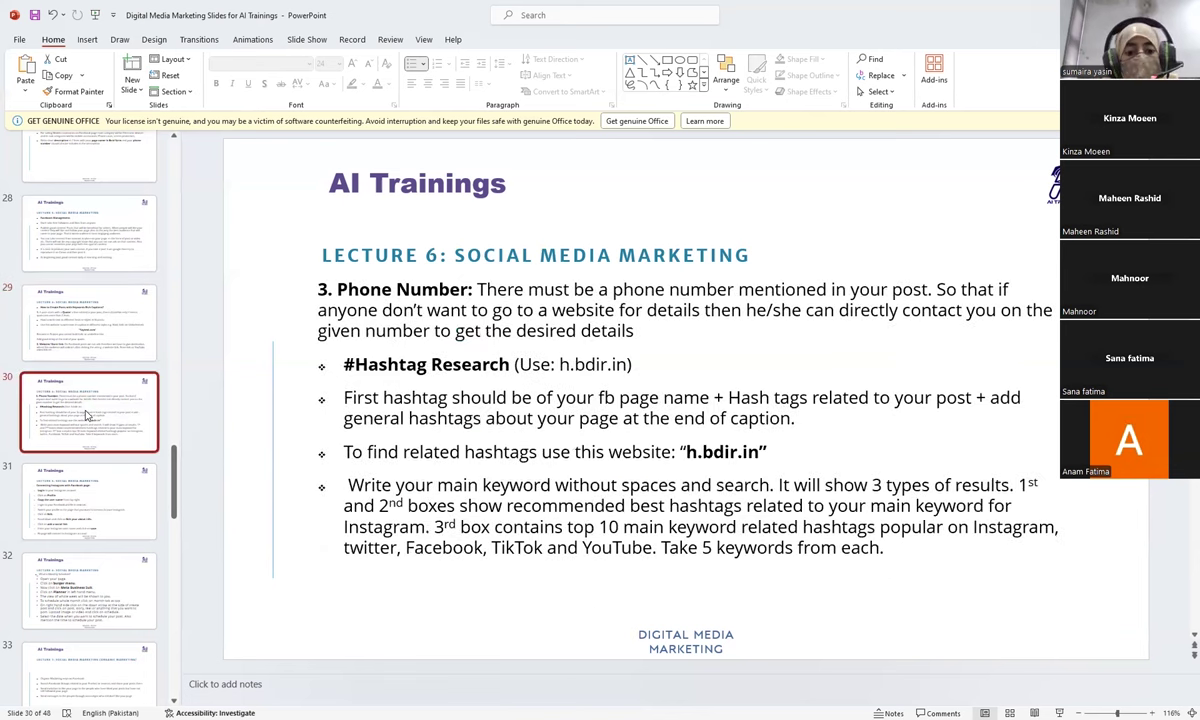
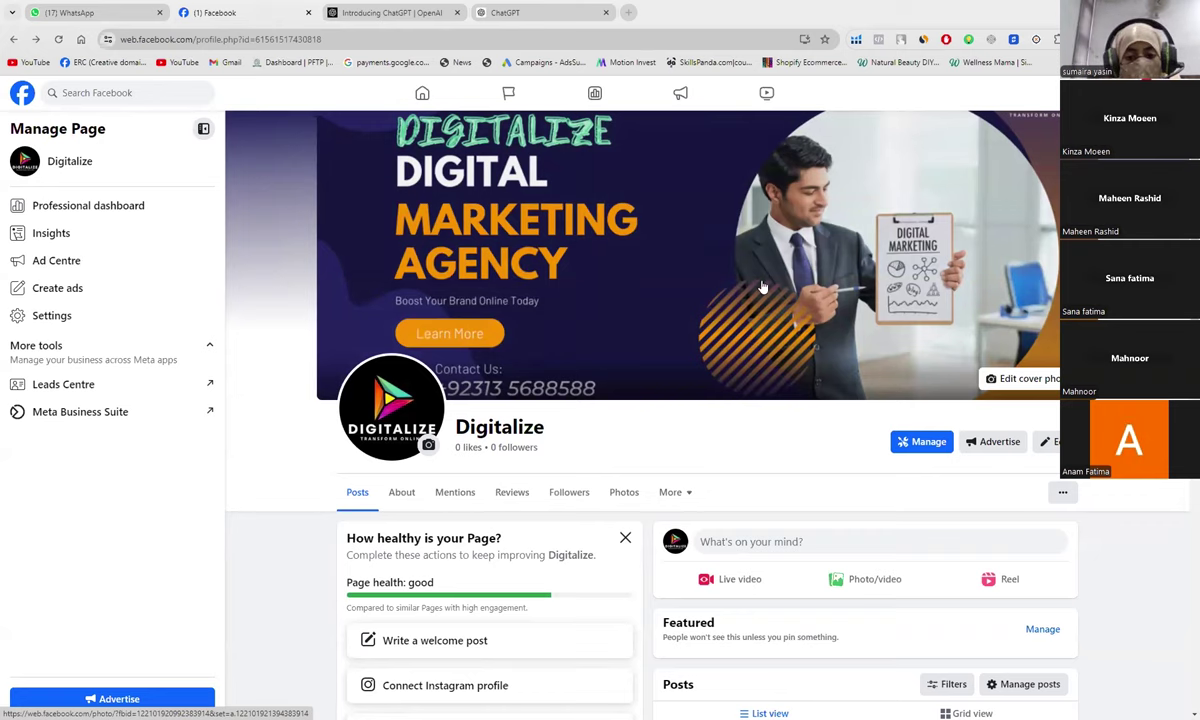
Step: Start an empty Create post draft on the Digitalize page, then switch to the ChatGPT tab
scroll(797, 471, down, 1)
scroll(797, 471, down, 1)
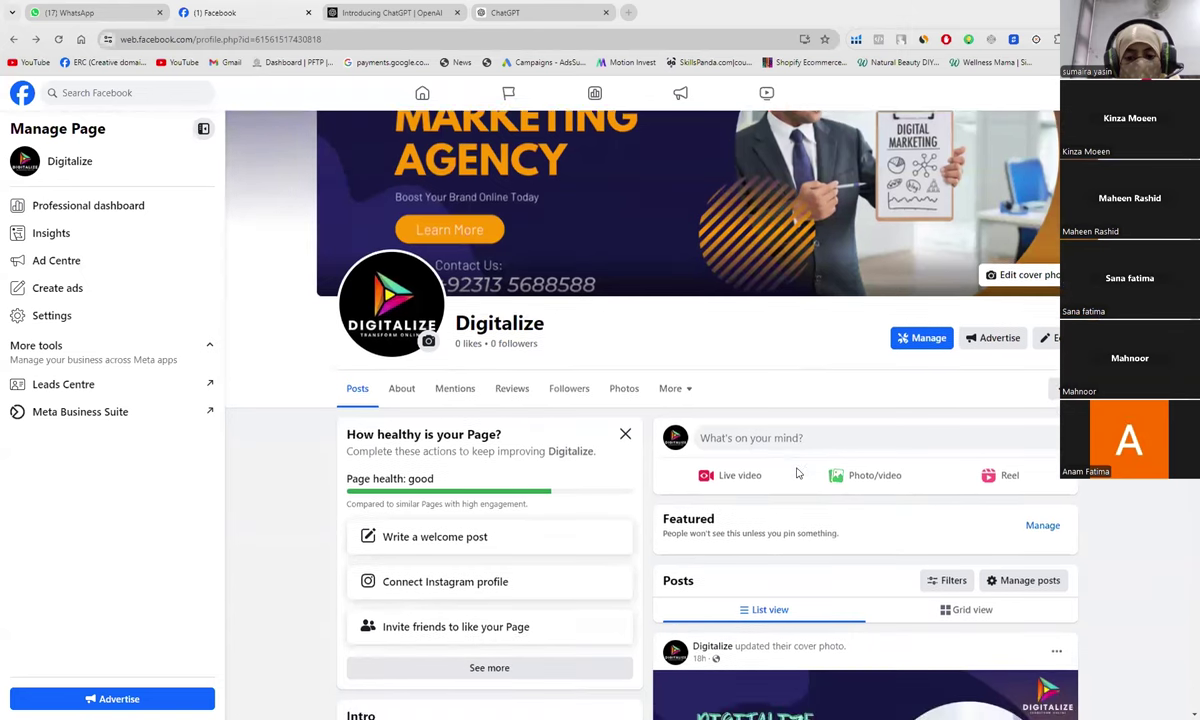
scroll(797, 471, up, 1)
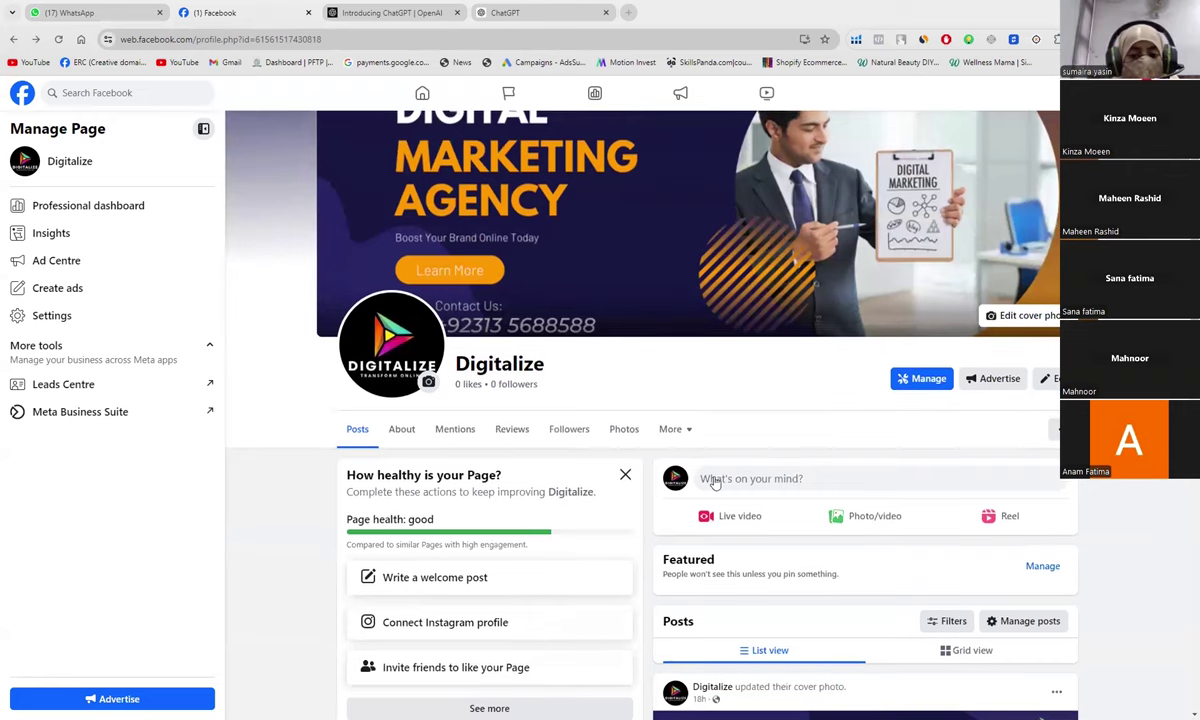
click(785, 481)
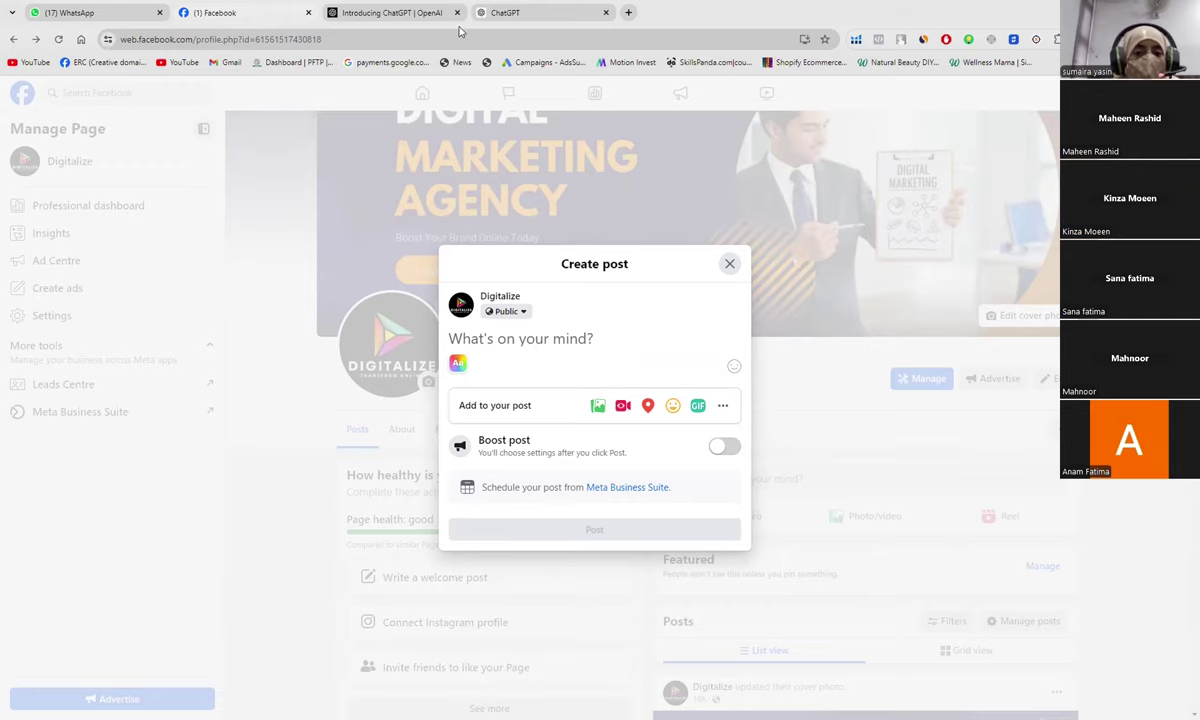
click(520, 14)
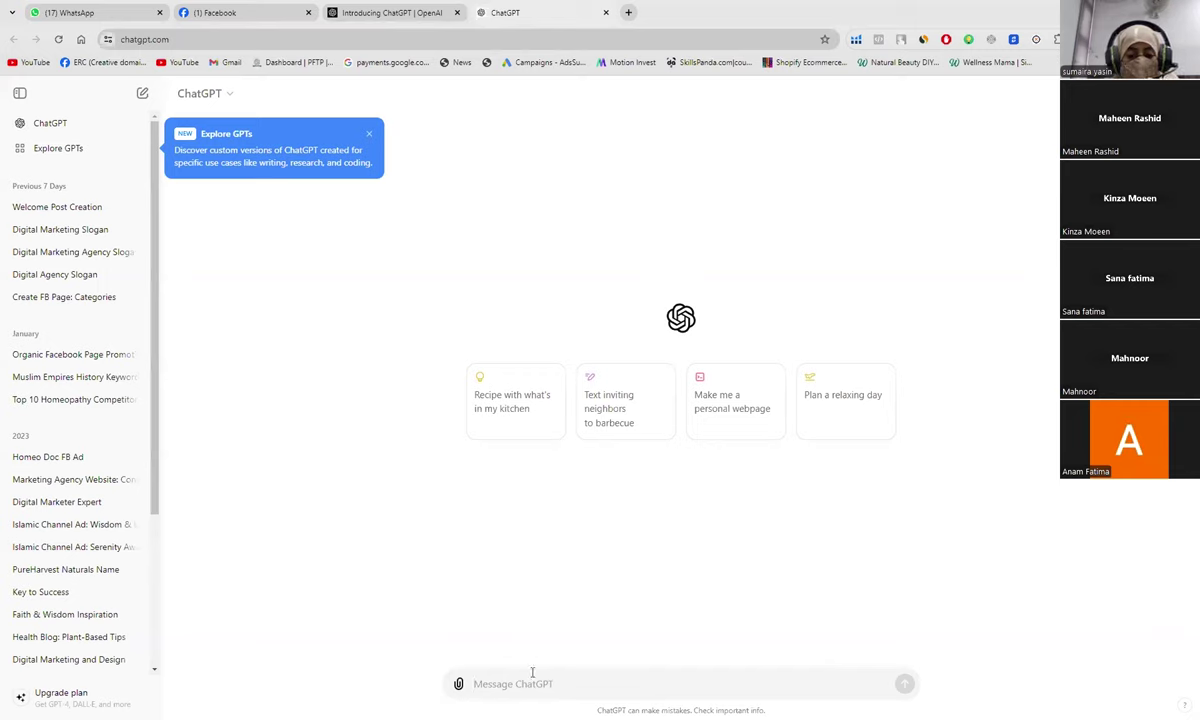
Step: Send ChatGPT a request for 2 welcome-post lines for the digital marketing agency's Facebook page
text(y)
key(BackSpace)
text(i want to)
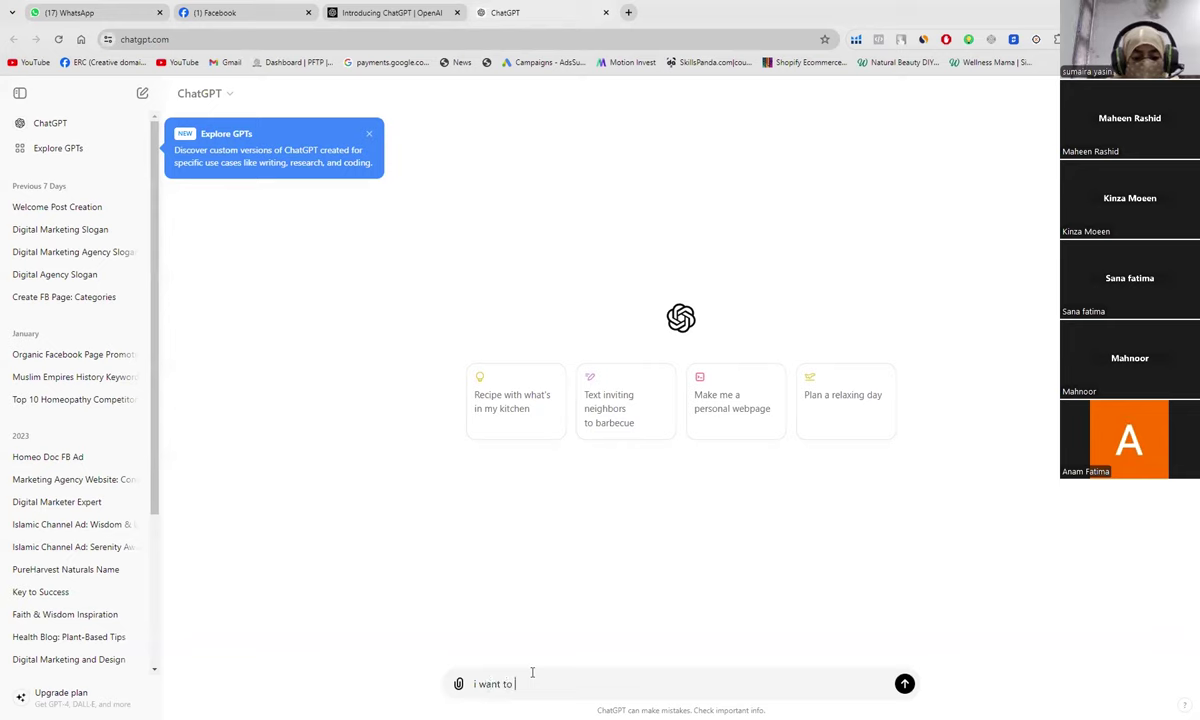
text( do a)
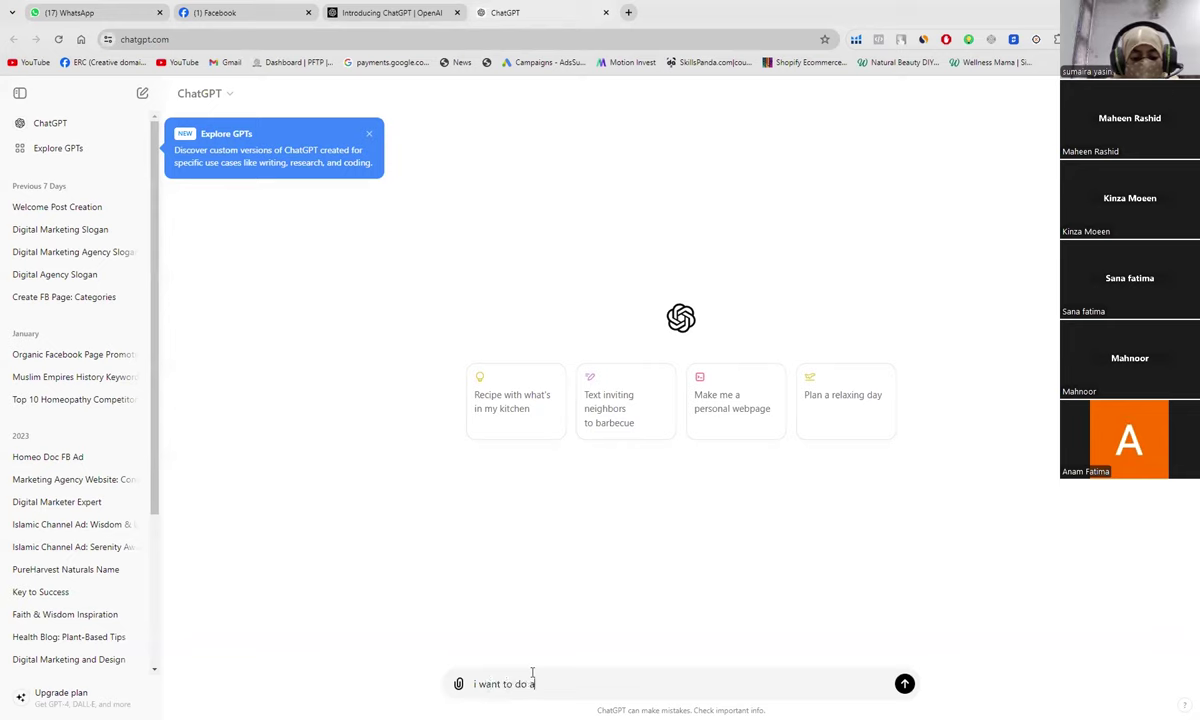
text( welcome )
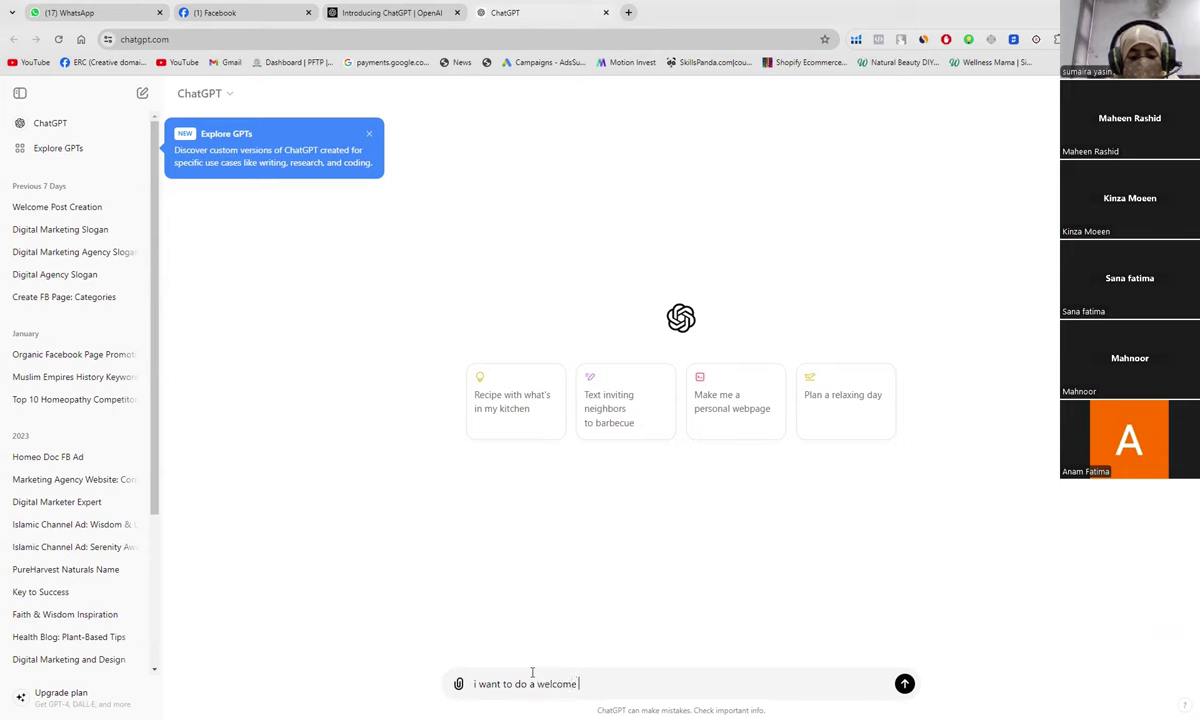
text(post on )
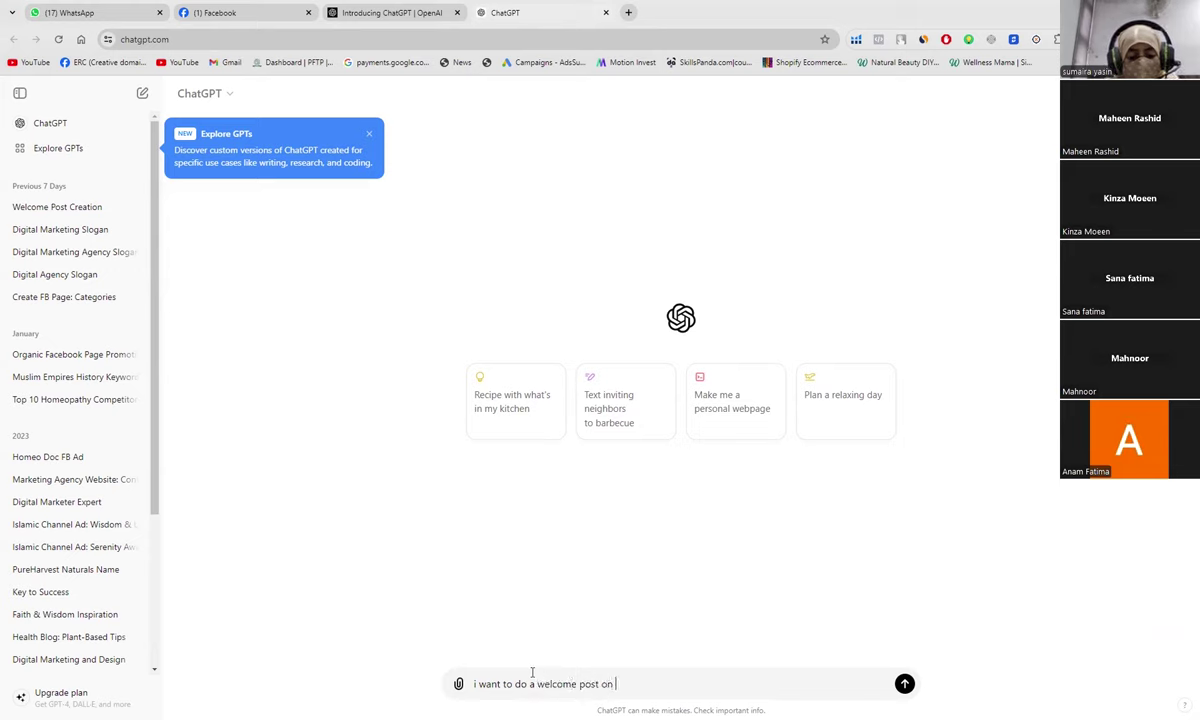
text(my digit)
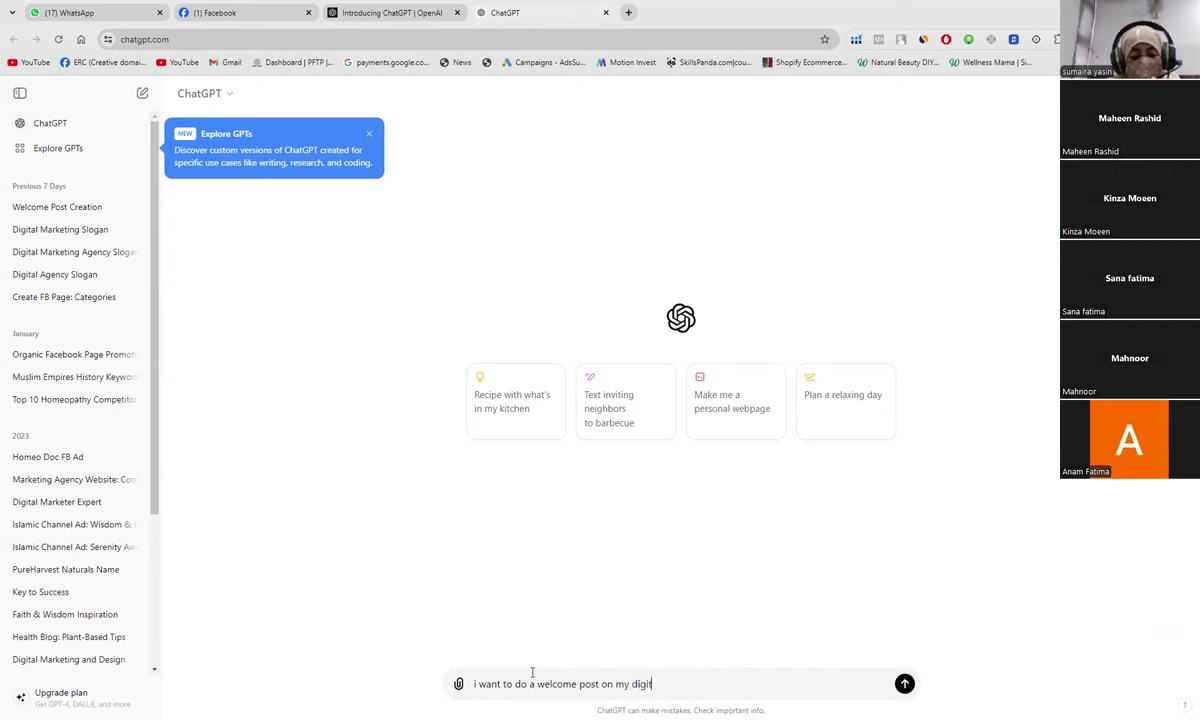
text(al marke)
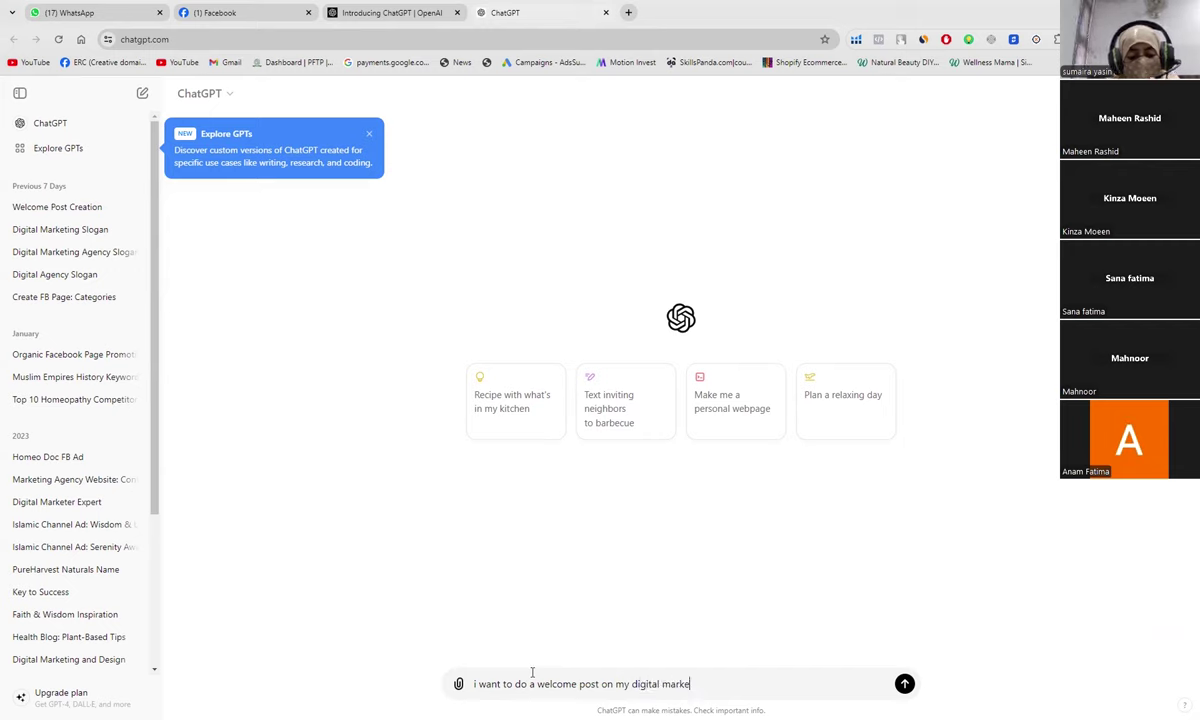
text(ting agen)
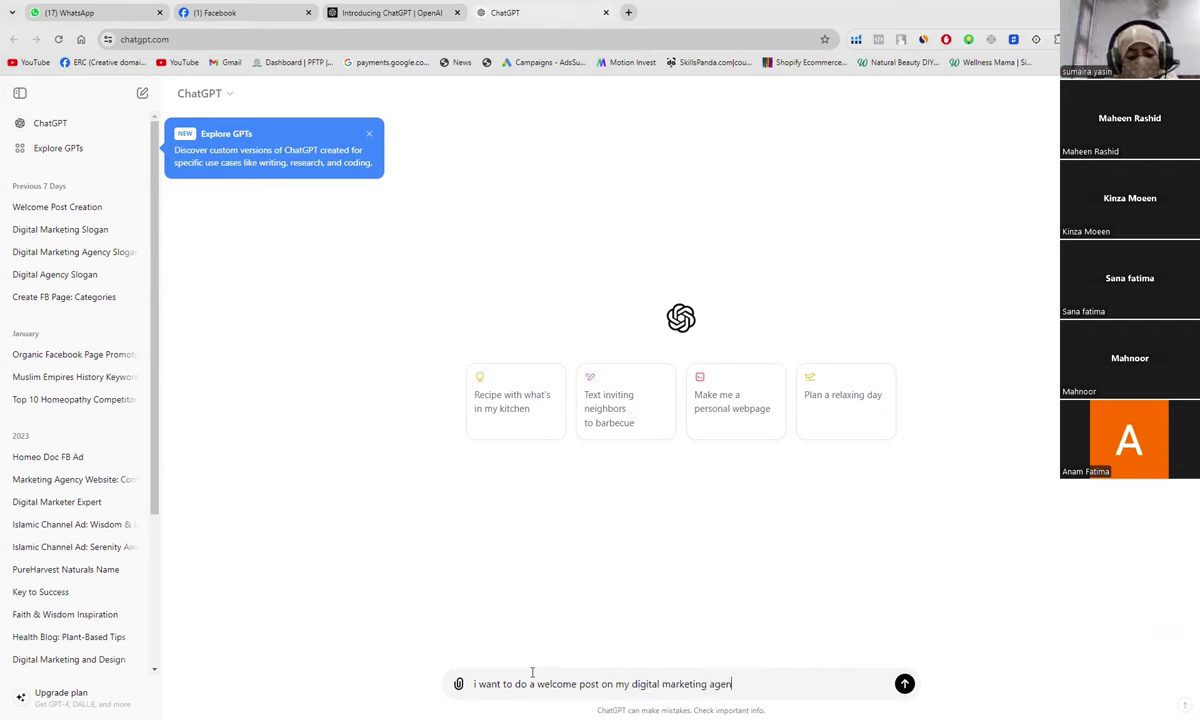
text(cy fb )
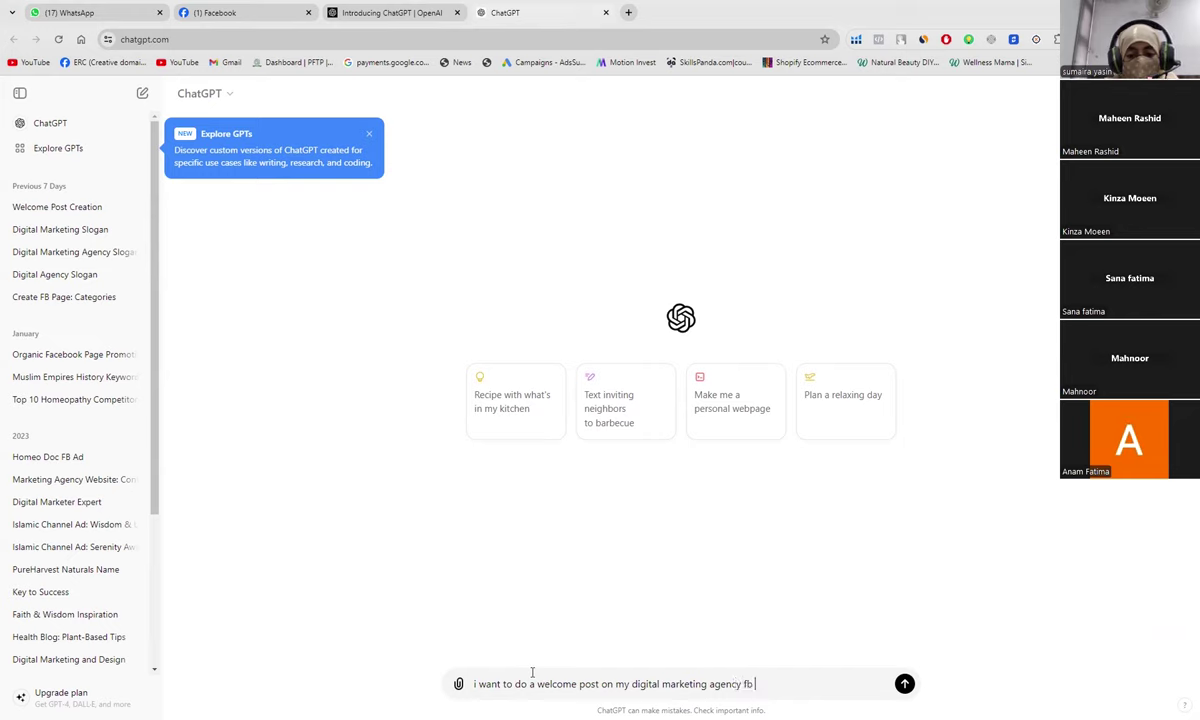
text(page)
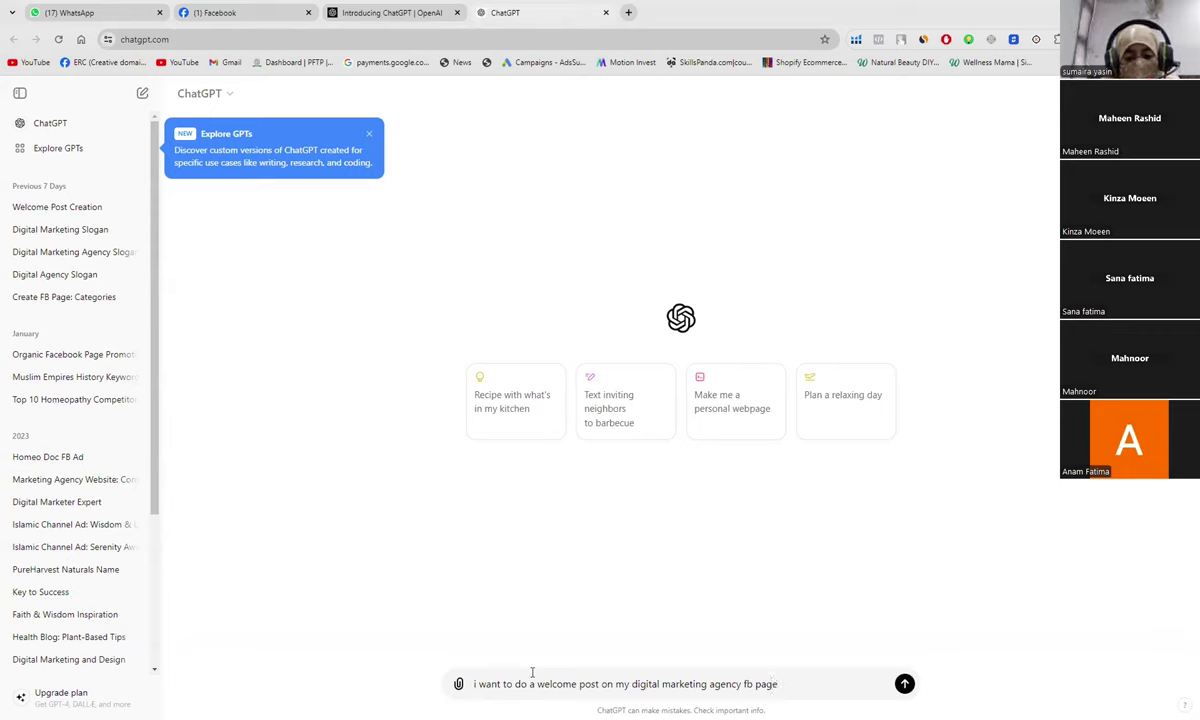
text(. Give me 2)
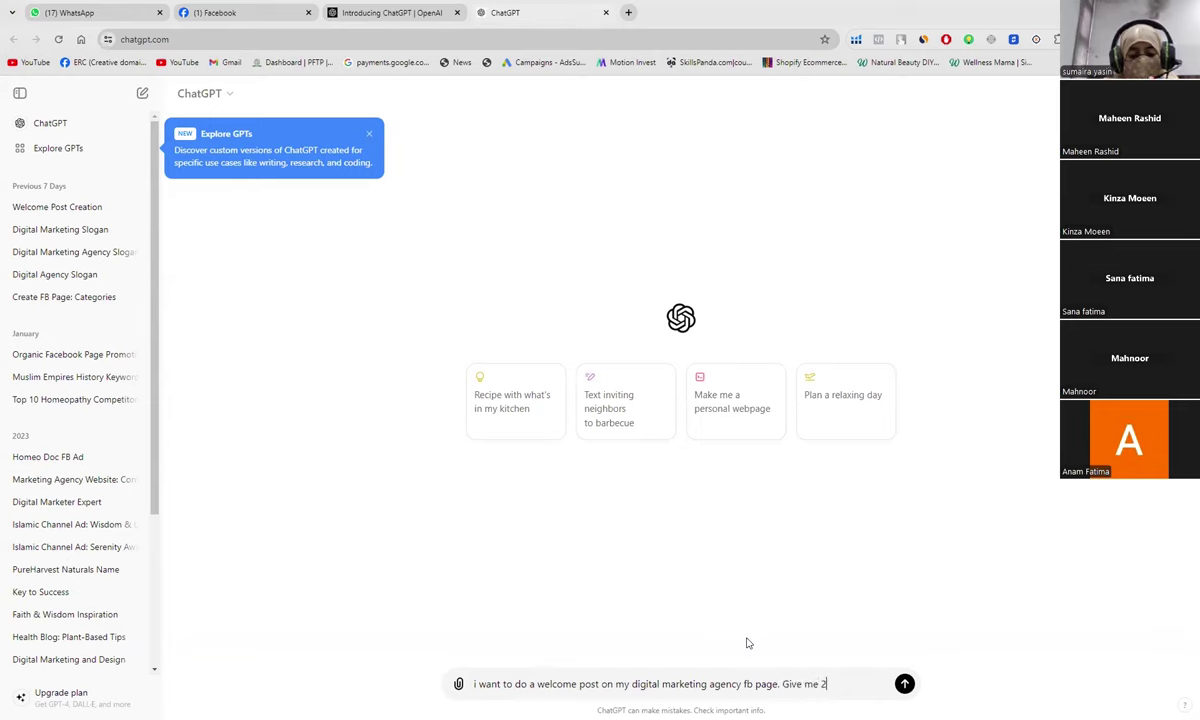
text( lines )
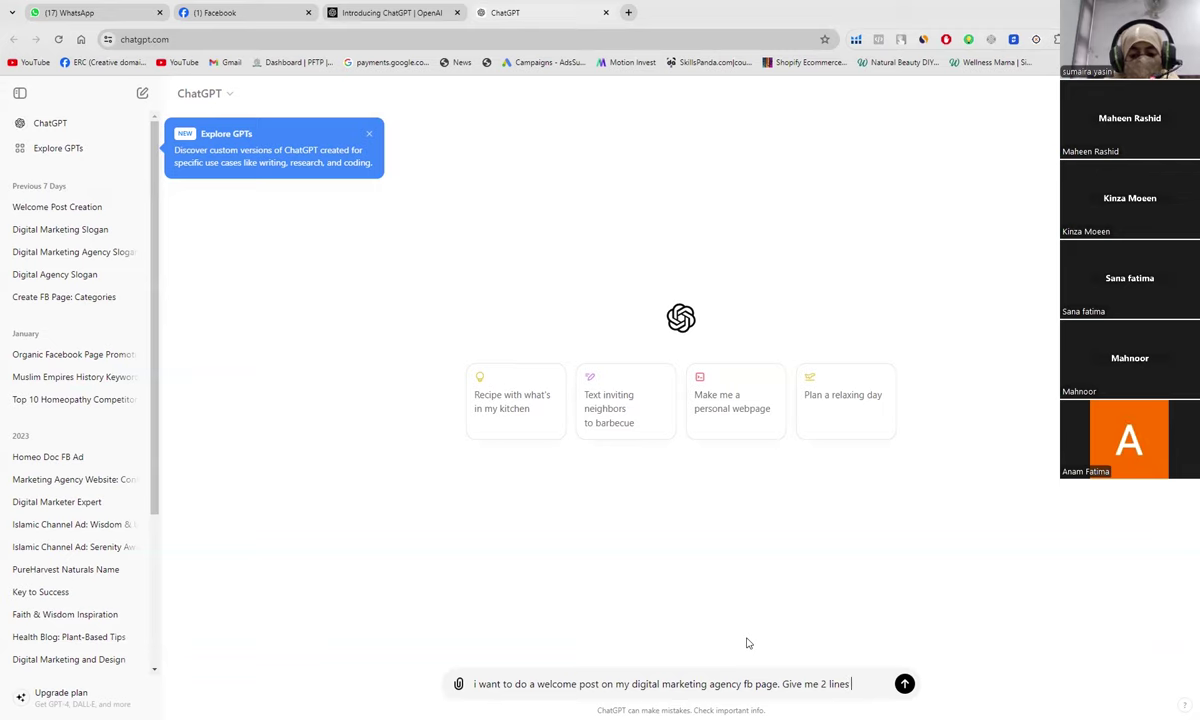
text(for it)
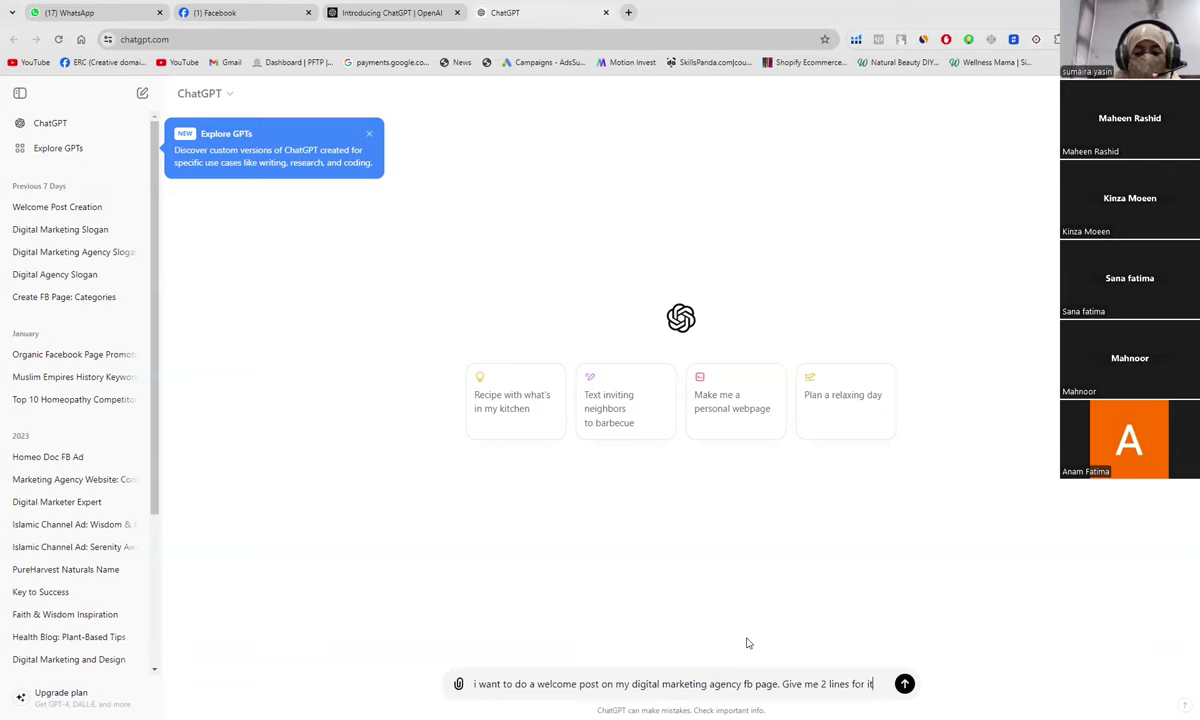
key(Return)
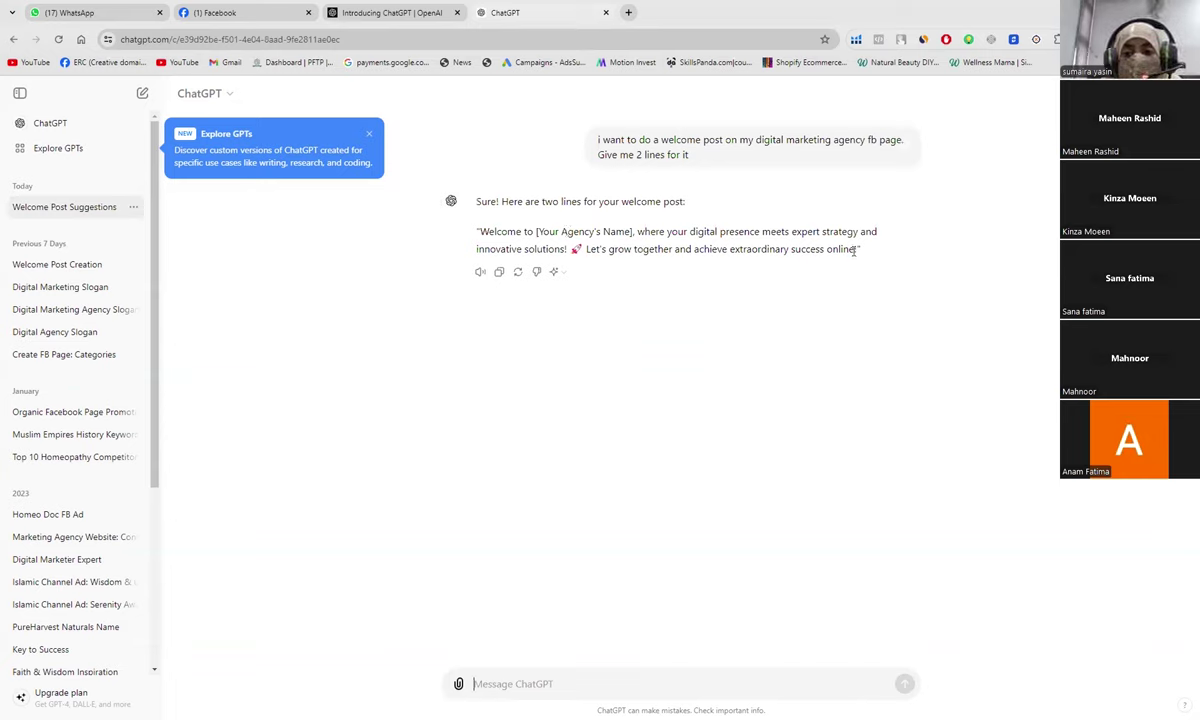
Step: Copy ChatGPT's two-line welcome message and go back to the Facebook post draft
drag(858, 250, 478, 232)
key(ctrl+c)
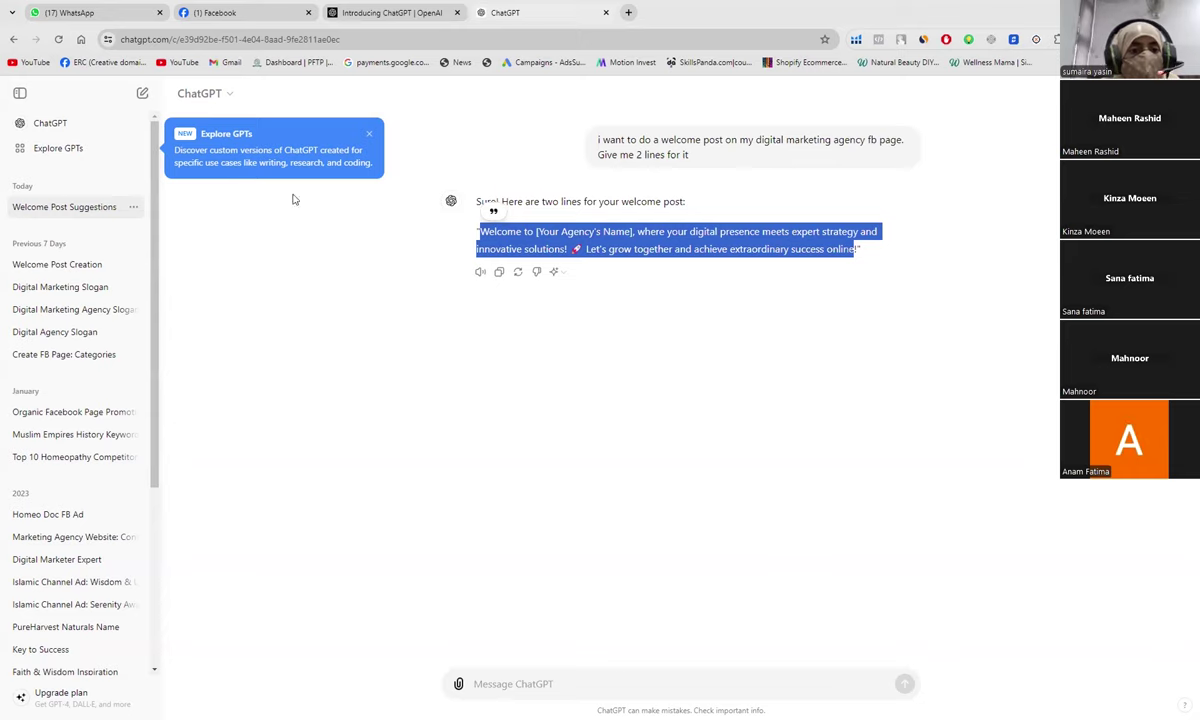
click(210, 14)
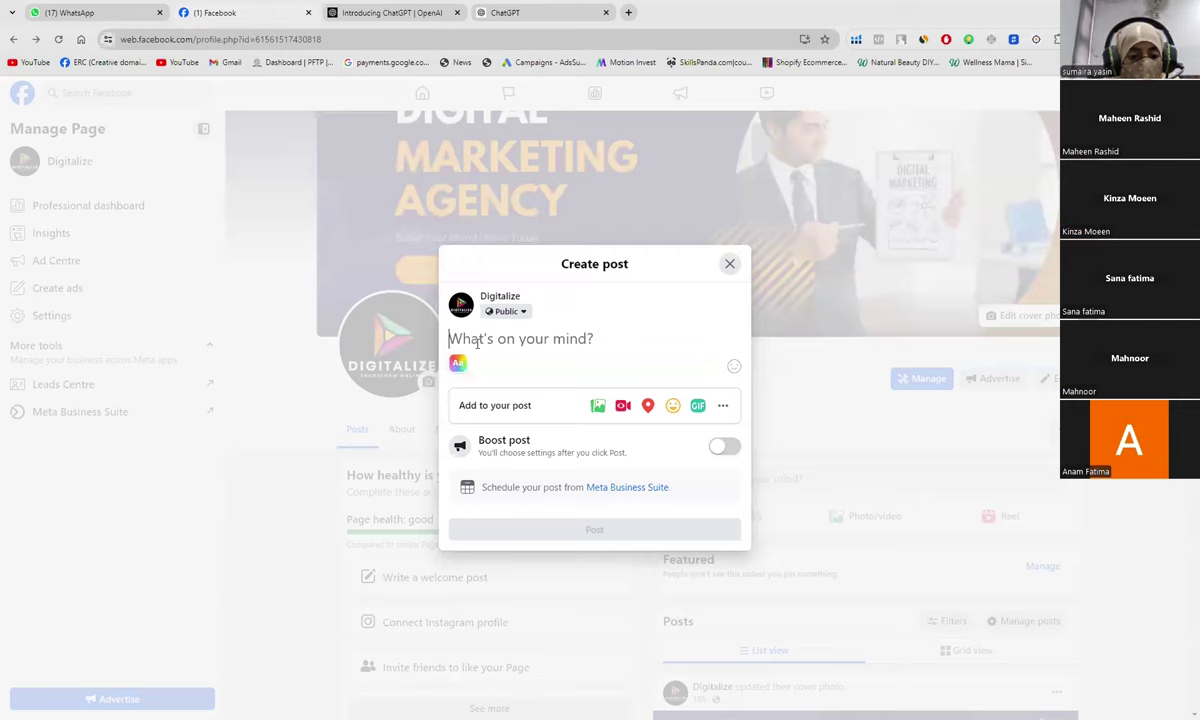
Step: Paste the welcome message into the post, replacing the agency-name placeholder with 'Digitalize'
key(ctrl+v)
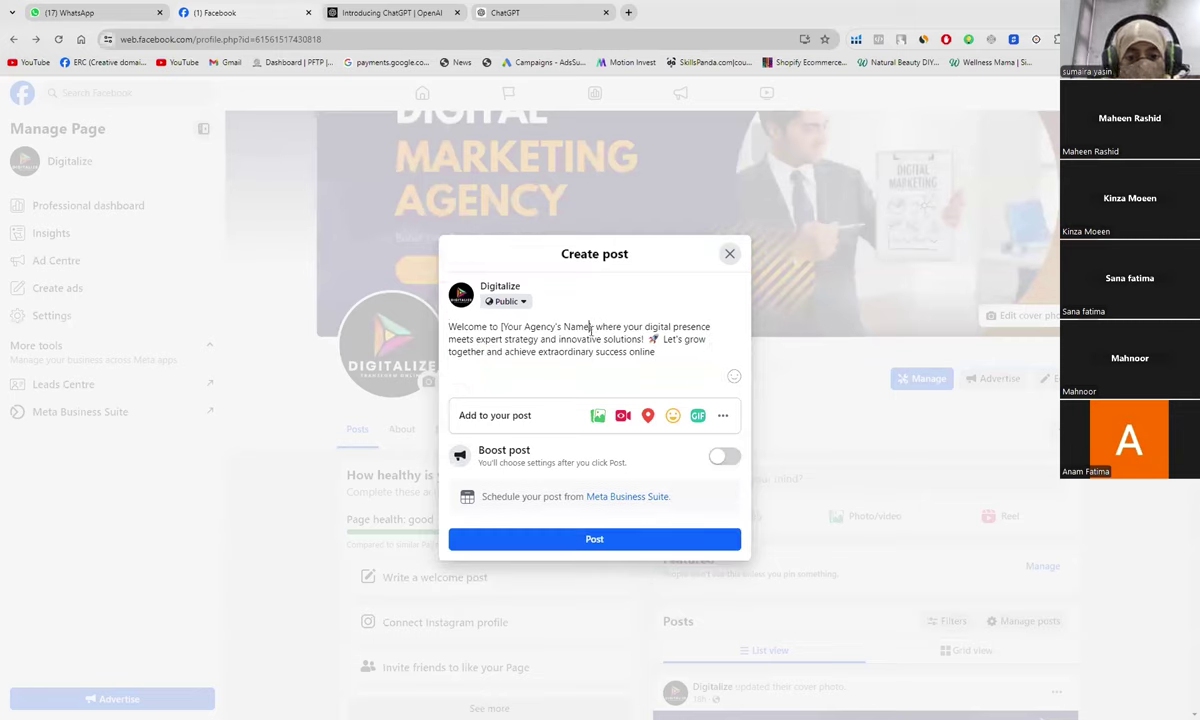
click(592, 330)
key(BackSpace)
key(BackSpace)
key(BackSpace)
key(BackSpace)
key(BackSpace)
key(BackSpace)
key(BackSpace)
key(BackSpace)
key(BackSpace)
key(BackSpace)
key(BackSpace)
key(BackSpace)
key(BackSpace)
key(BackSpace)
key(BackSpace)
key(BackSpace)
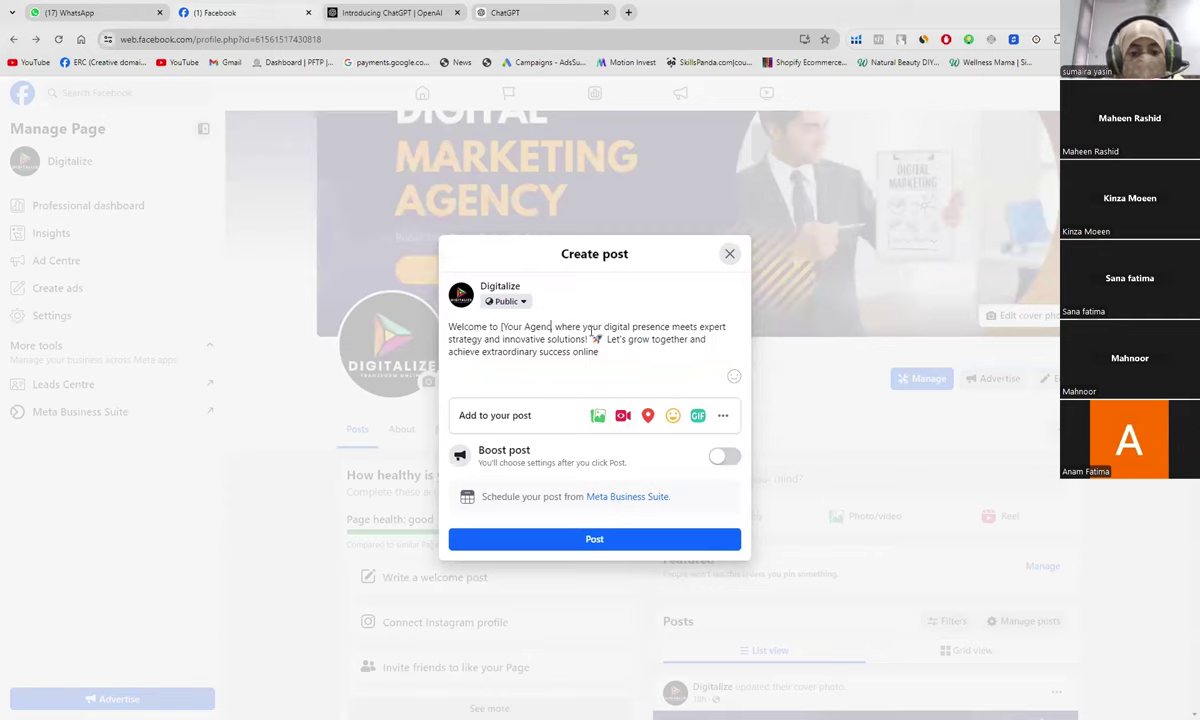
key(BackSpace)
key(BackSpace)
key(BackSpace)
key(BackSpace)
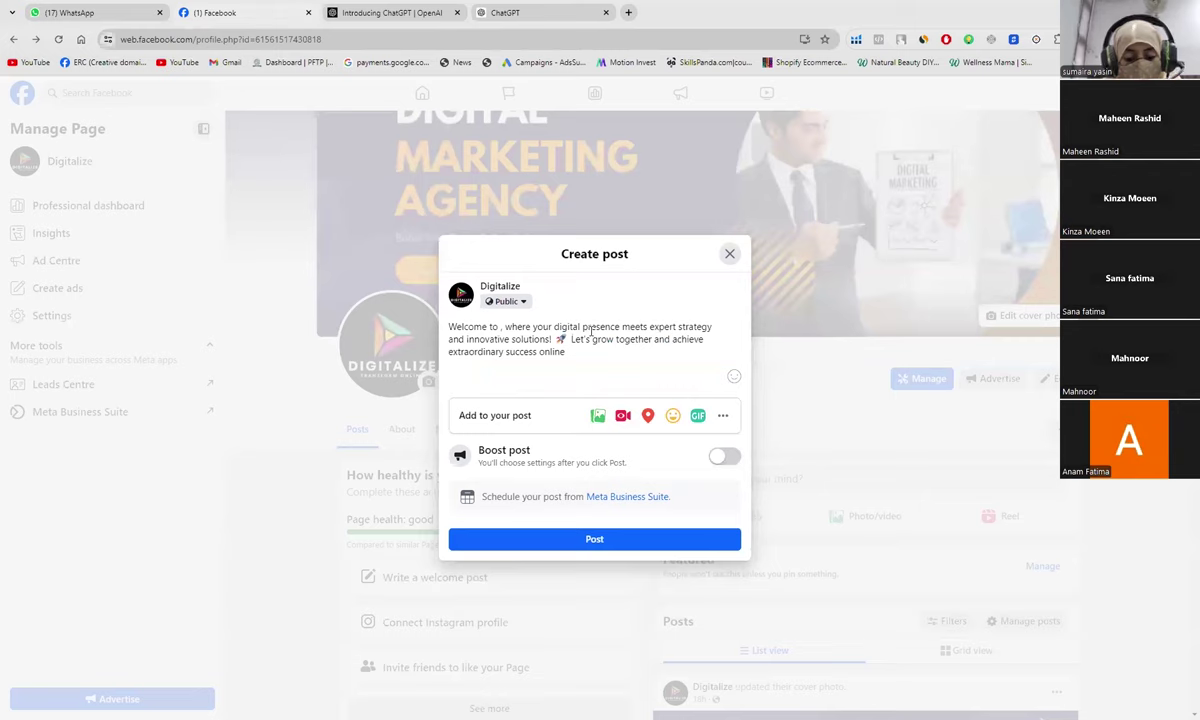
text(Digitalize)
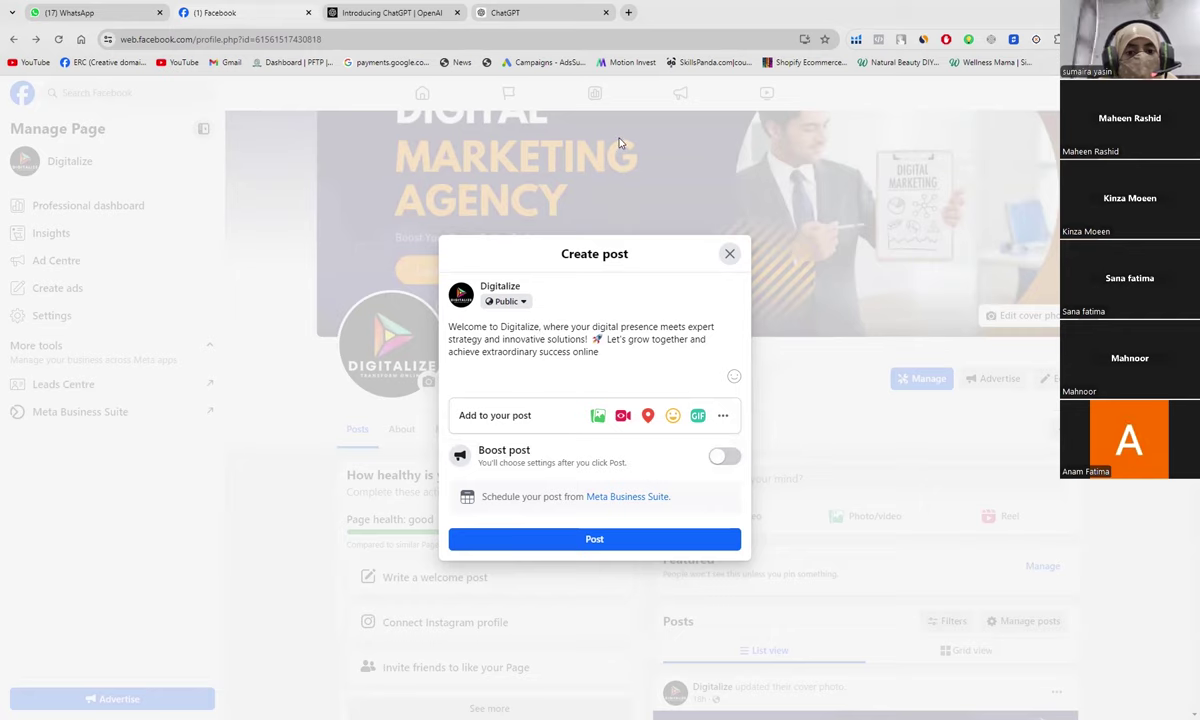
Step: Open yaytext.com in a new browser tab
click(628, 12)
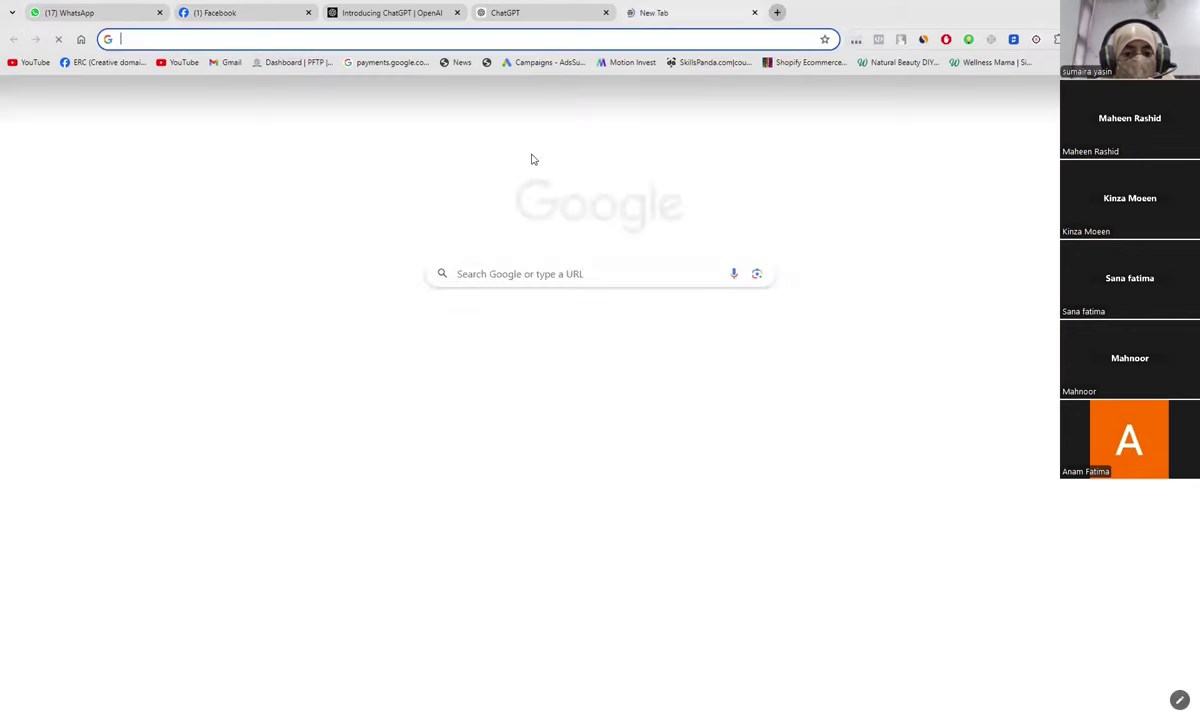
click(525, 276)
text(yay)
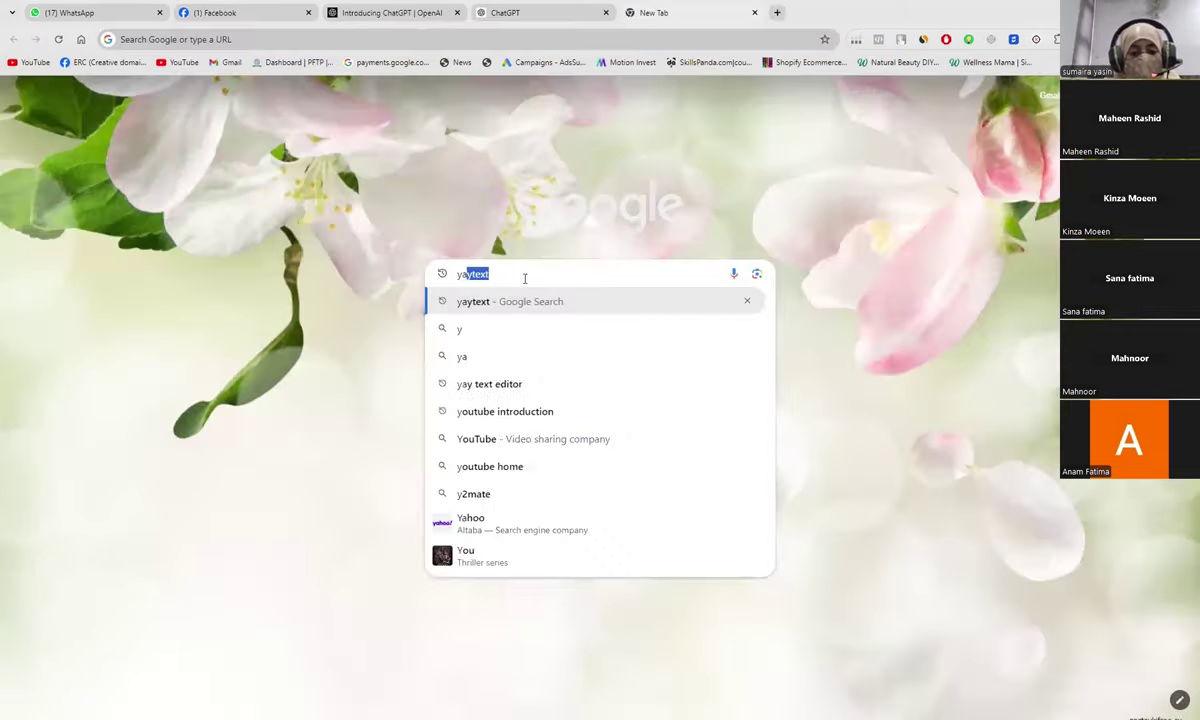
text(text)
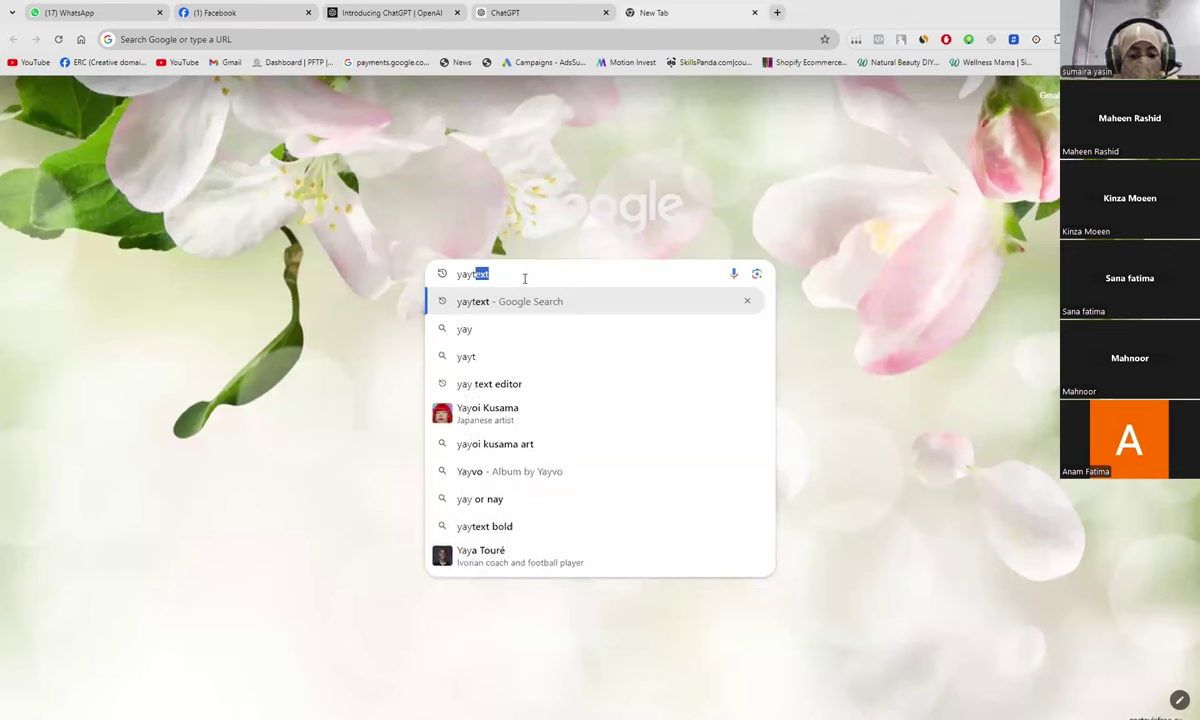
text(.com)
key(Return)
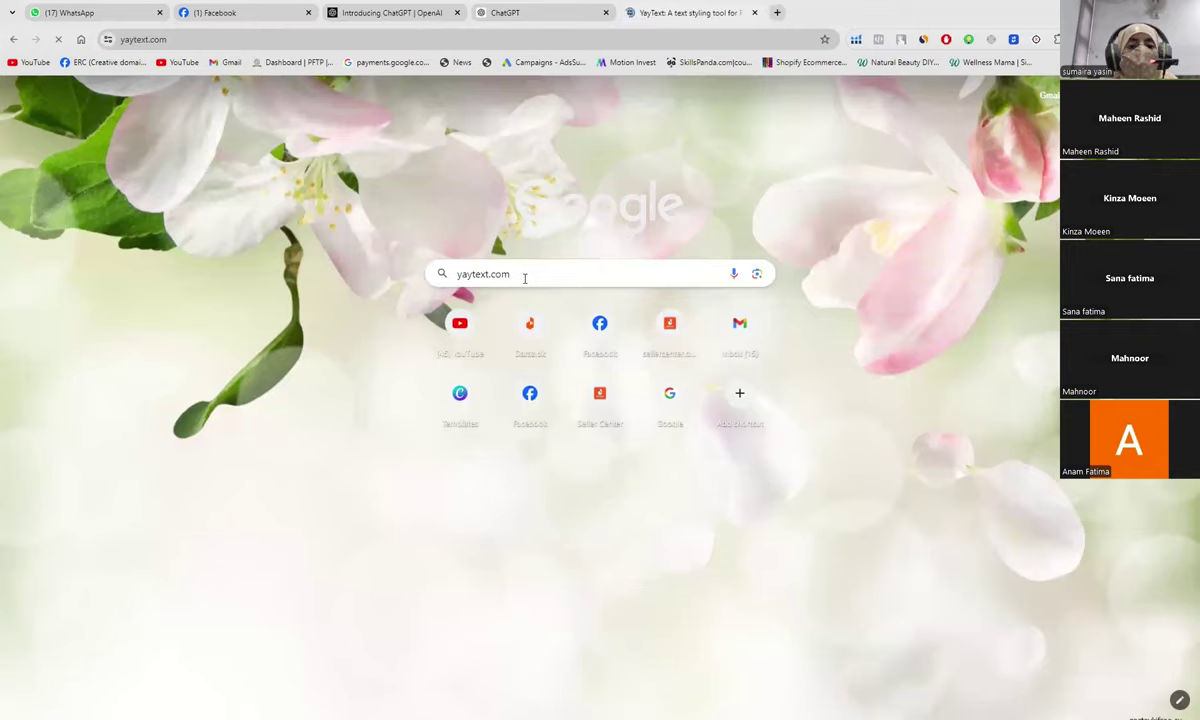
text(Hello text str)
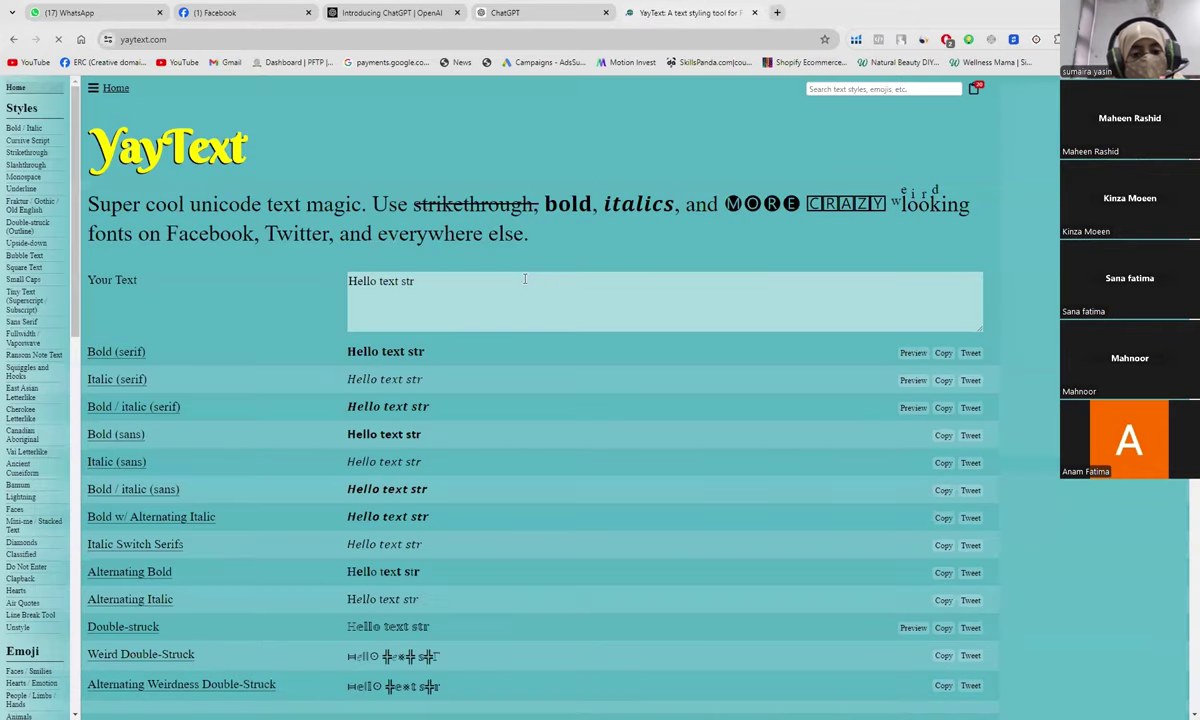
text(ing my old friend.)
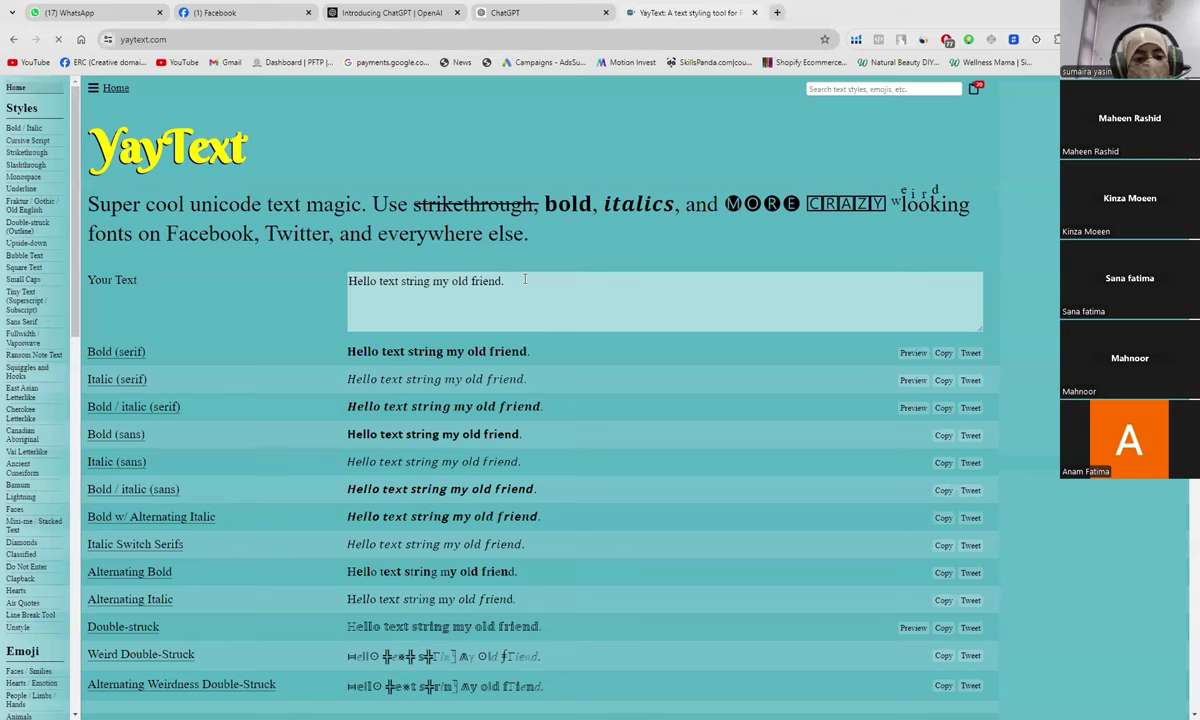
Step: Replace YayText's sample text with the welcome message, putting 'Digitalize' in place of the placeholder
click(427, 288)
key(ctrl+a)
key(BackSpace)
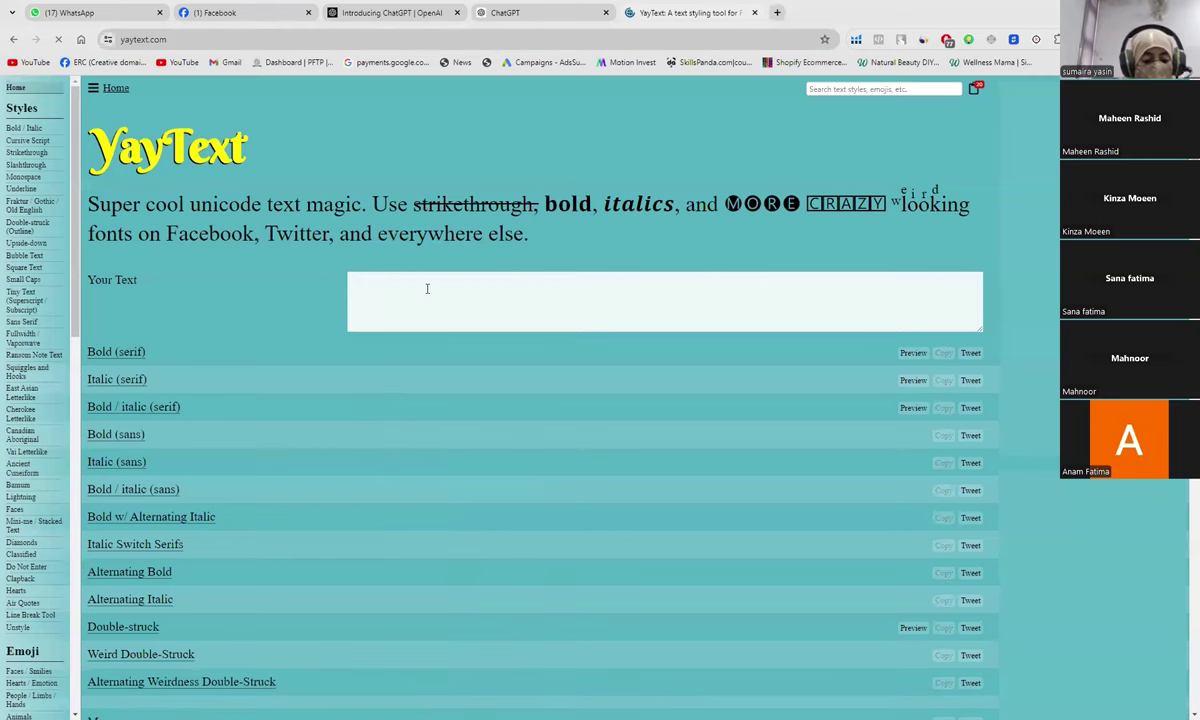
key(ctrl+v)
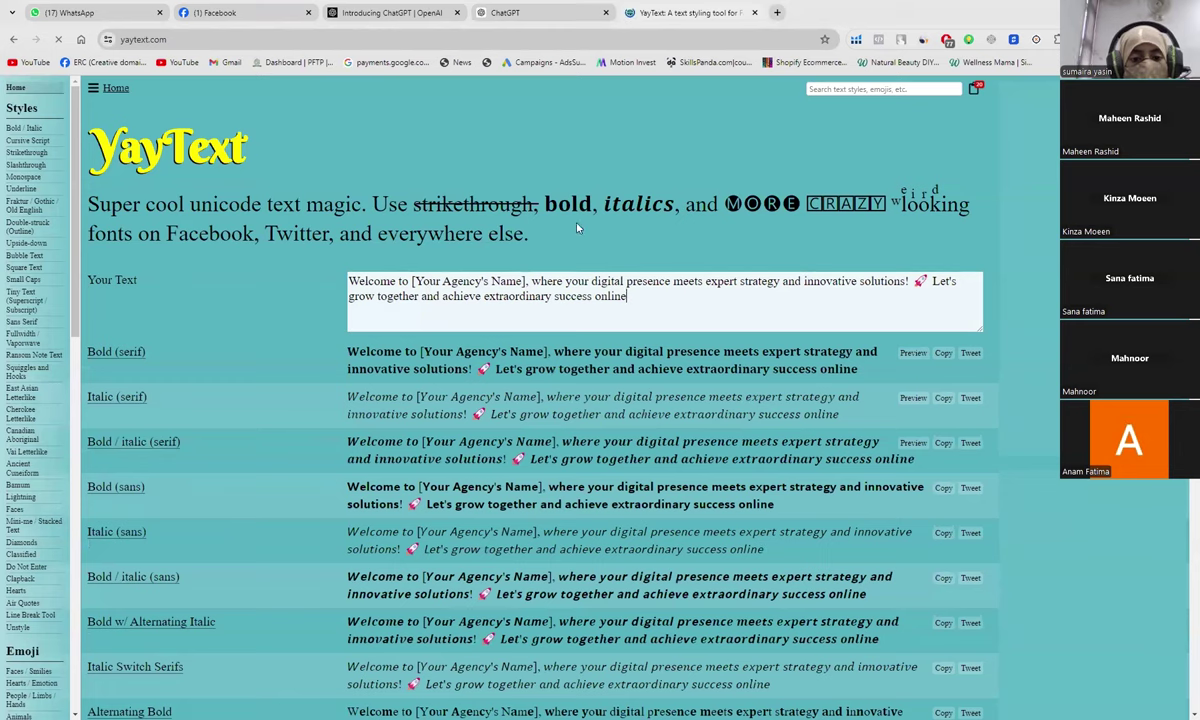
click(525, 282)
key(BackSpace)
key(BackSpace)
key(BackSpace)
key(BackSpace)
key(BackSpace)
key(BackSpace)
key(BackSpace)
key(BackSpace)
key(BackSpace)
key(BackSpace)
key(BackSpace)
key(BackSpace)
key(BackSpace)
key(BackSpace)
key(BackSpace)
key(BackSpace)
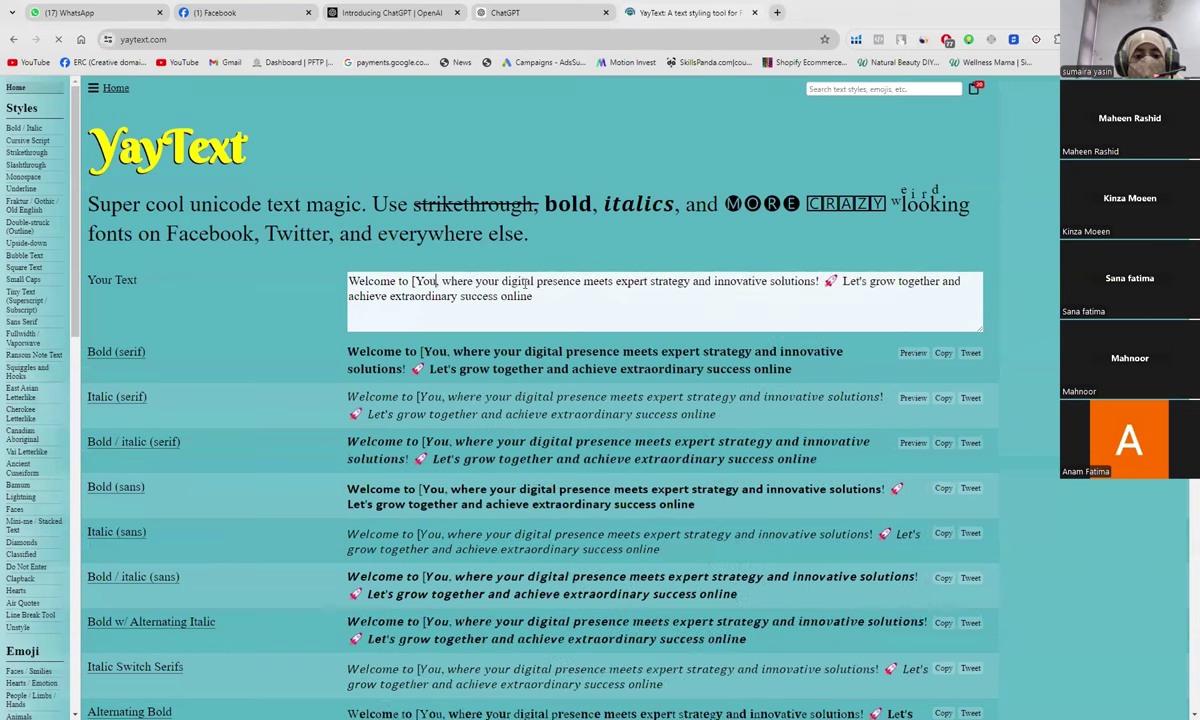
key(BackSpace)
key(BackSpace)
key(BackSpace)
key(BackSpace)
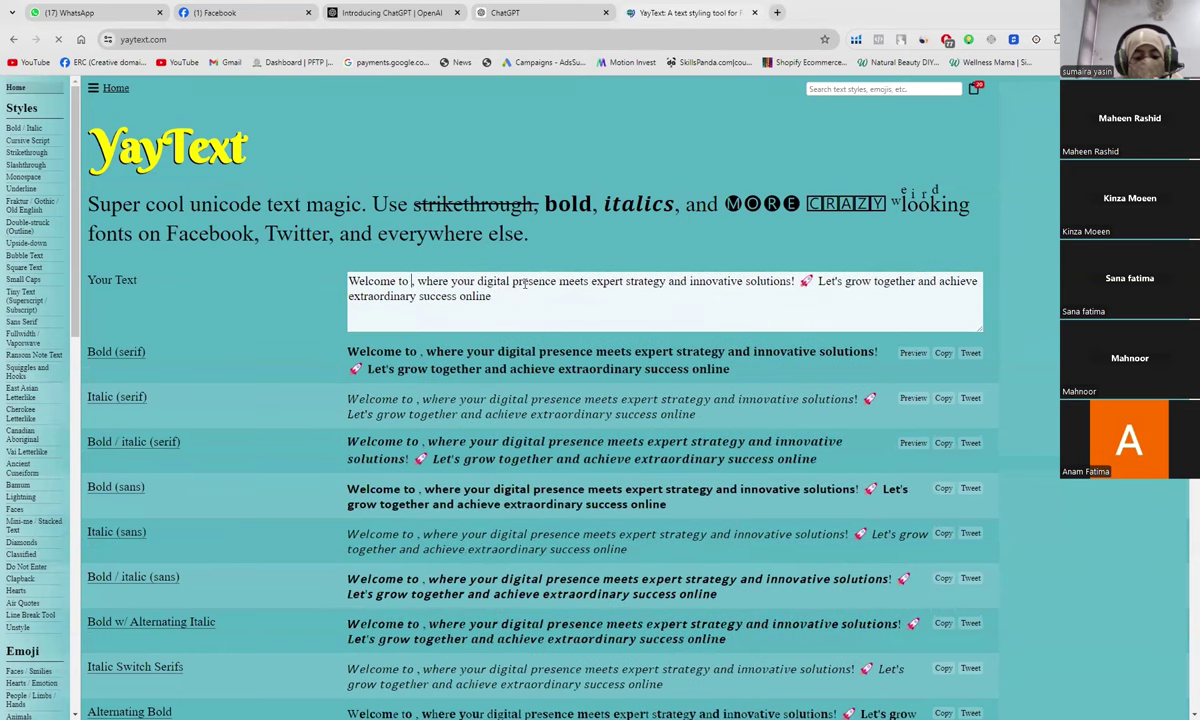
text(Digitalize)
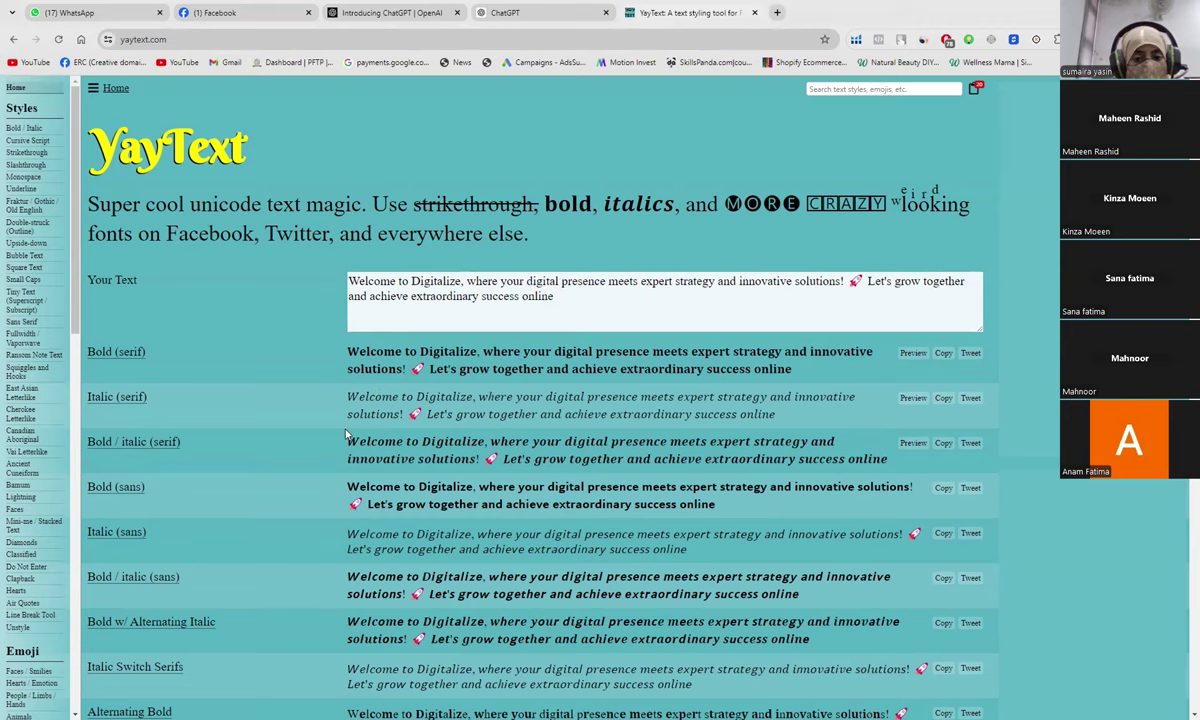
Step: Copy the Alternating Bold version of the Digitalize welcome message and return to Facebook
scroll(345, 433, down, 1)
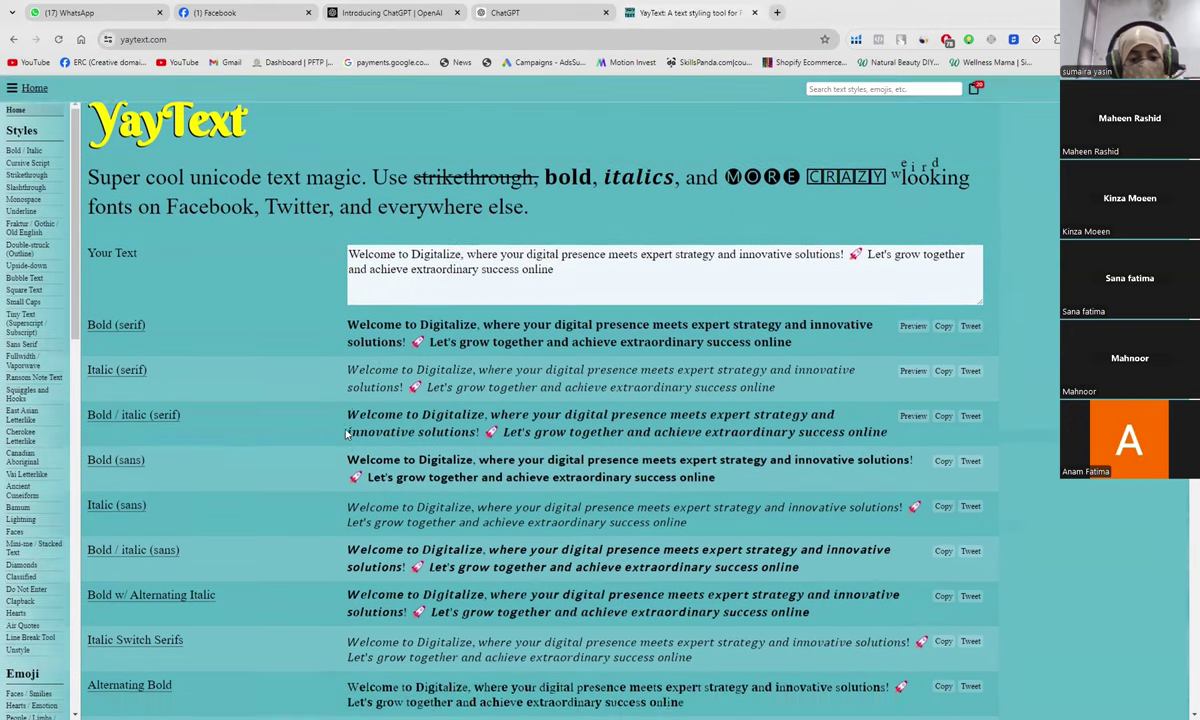
scroll(345, 433, down, 1)
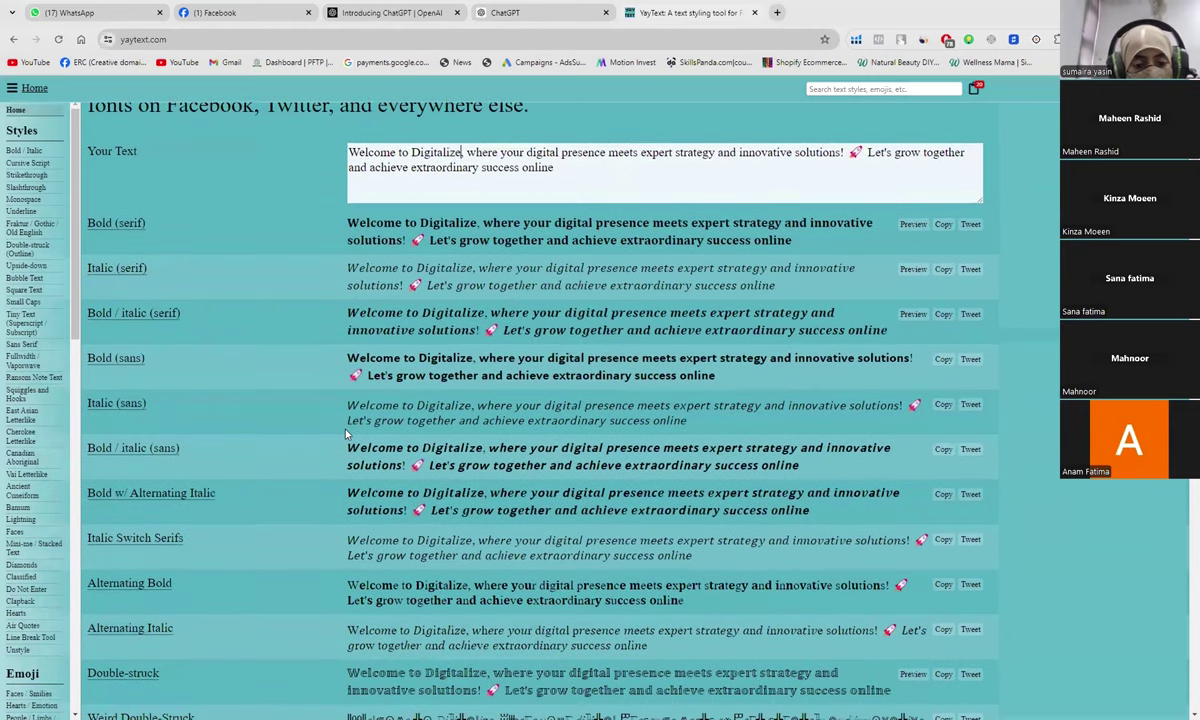
scroll(345, 433, down, 2)
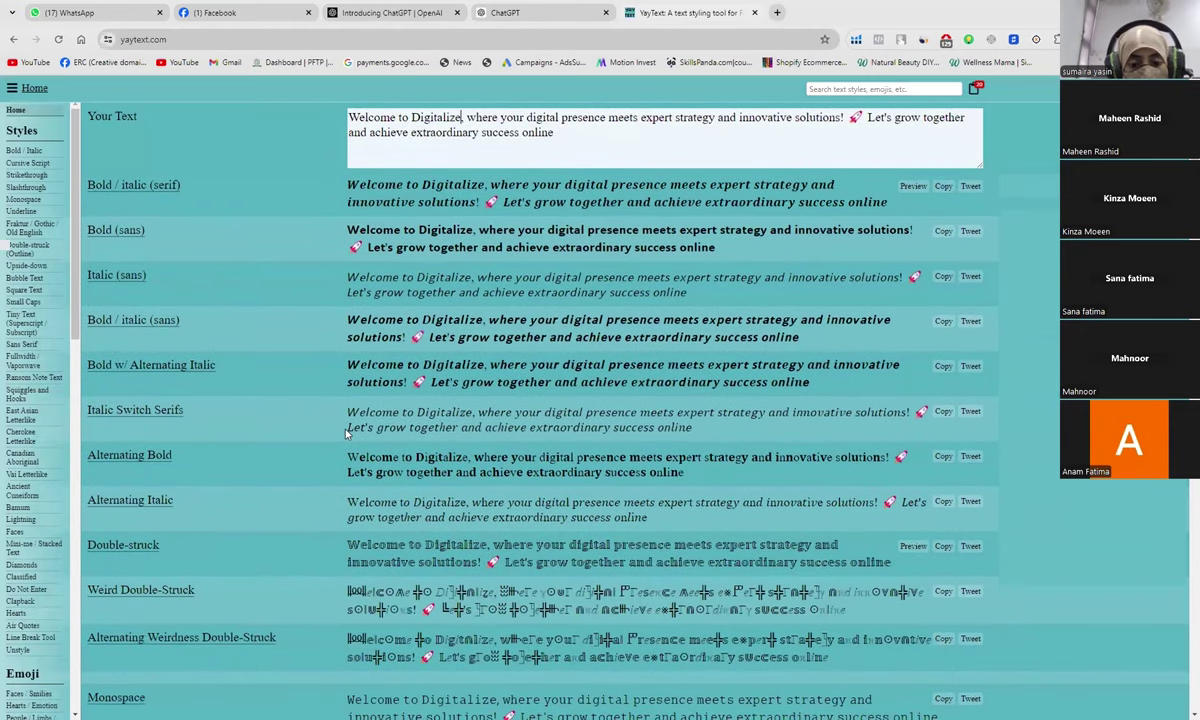
scroll(345, 433, down, 1)
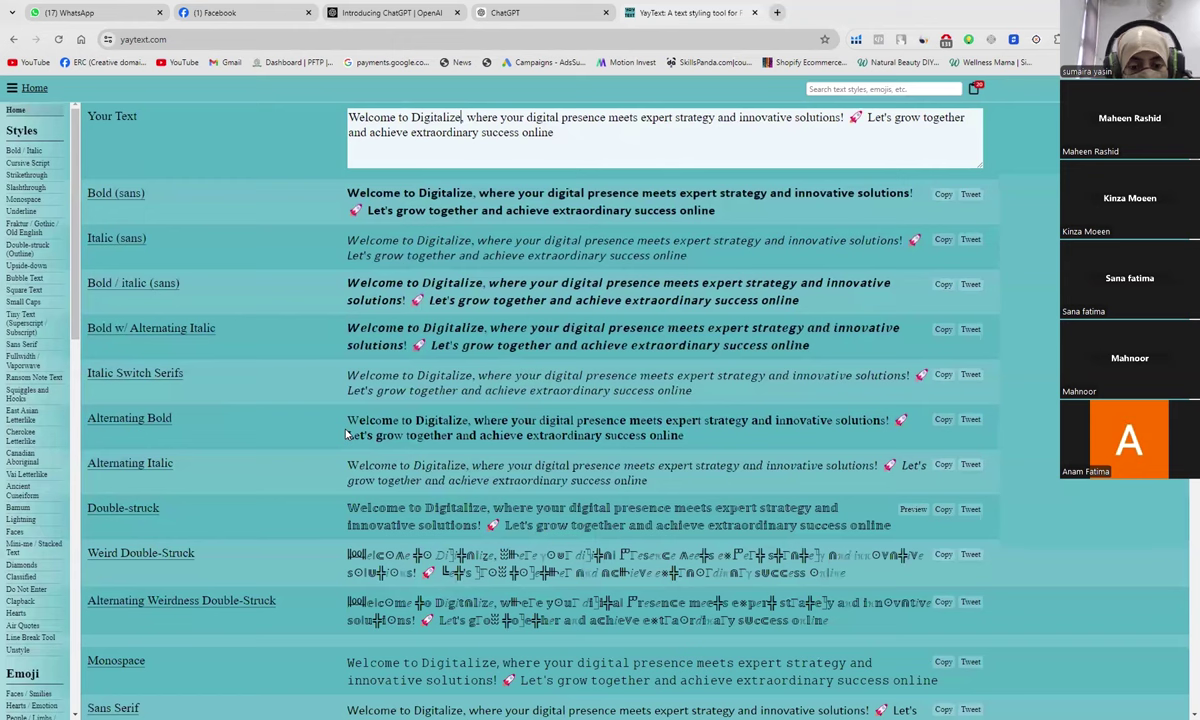
scroll(345, 433, down, 1)
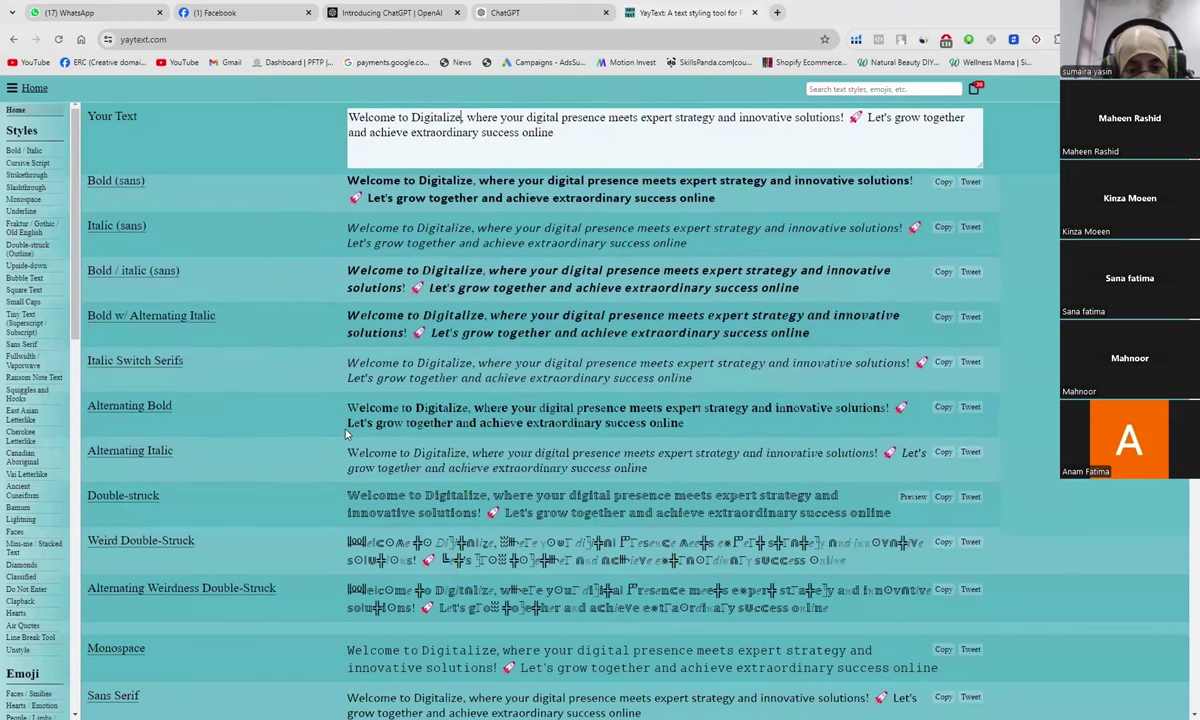
scroll(345, 433, down, 1)
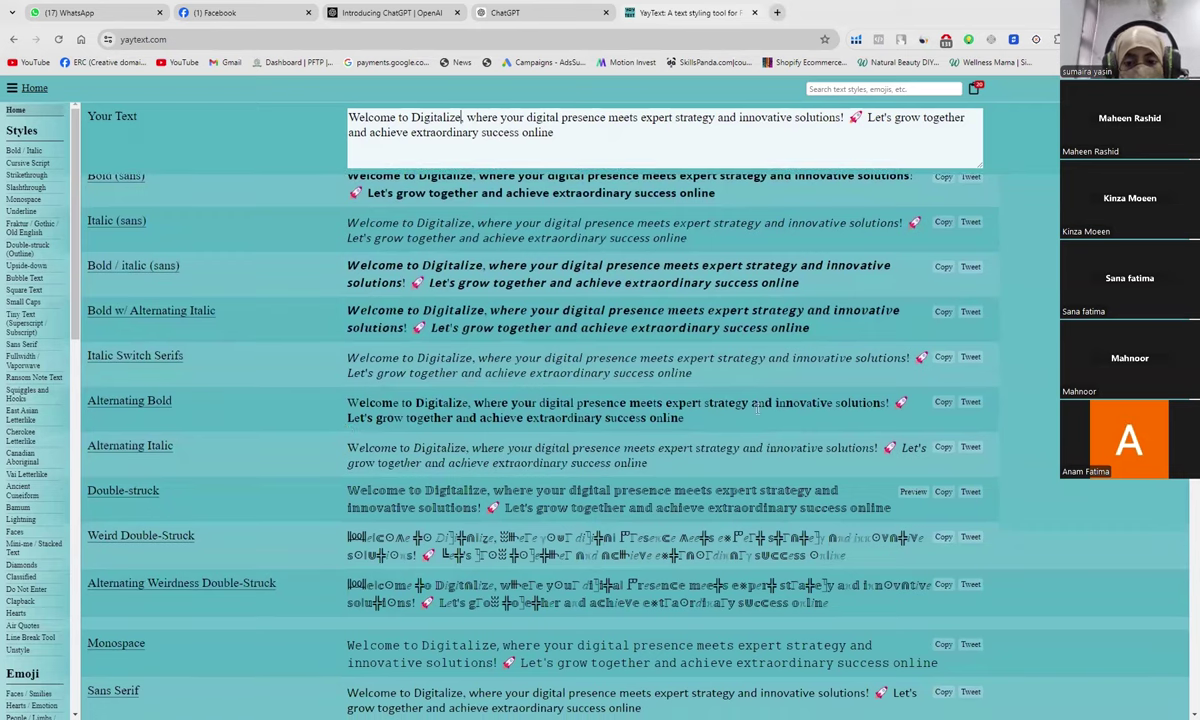
click(944, 405)
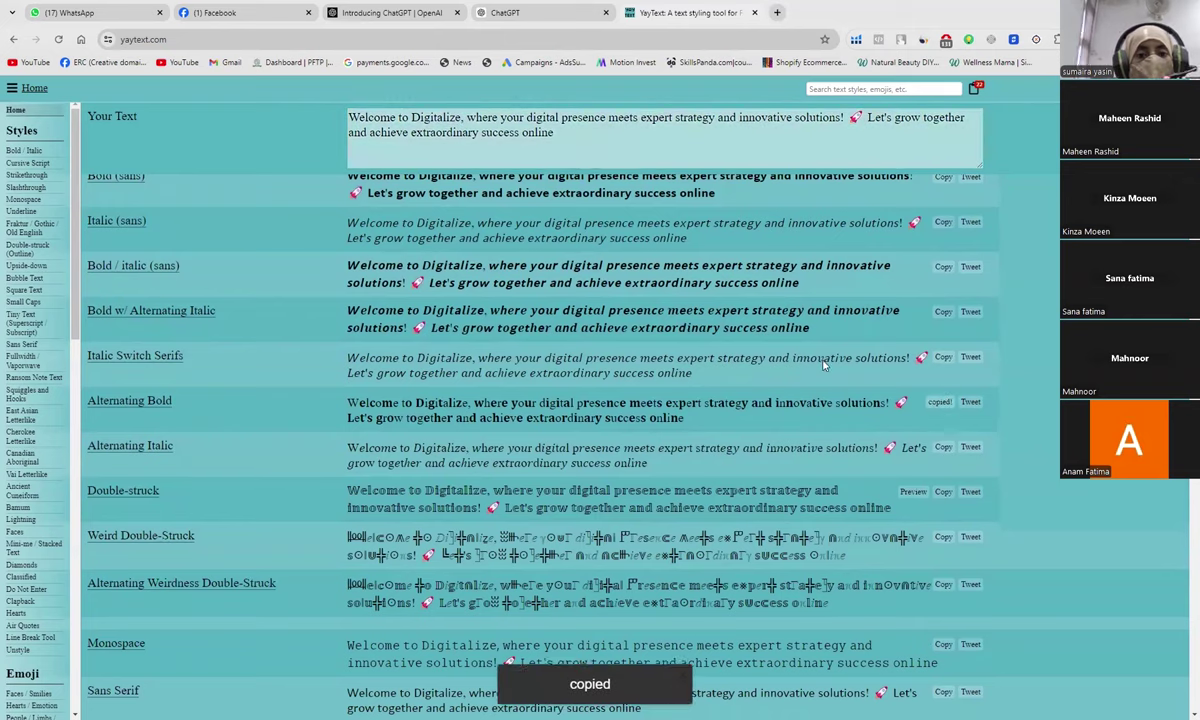
click(207, 13)
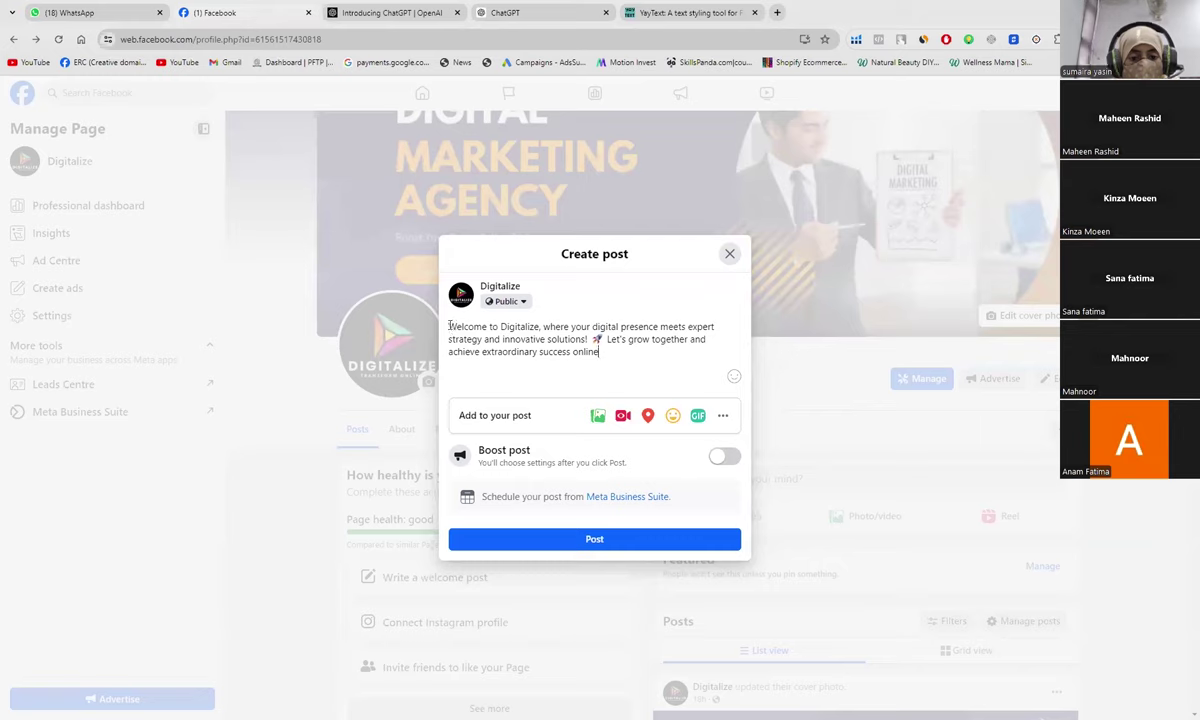
Step: Swap the post's plain welcome text for the Alternating Bold version and add a new line
key(BackSpace)
key(BackSpace)
key(BackSpace)
key(BackSpace)
key(BackSpace)
key(BackSpace)
key(BackSpace)
key(BackSpace)
key(BackSpace)
key(BackSpace)
key(BackSpace)
key(BackSpace)
key(BackSpace)
key(BackSpace)
key(BackSpace)
key(BackSpace)
key(BackSpace)
key(BackSpace)
key(BackSpace)
key(BackSpace)
key(BackSpace)
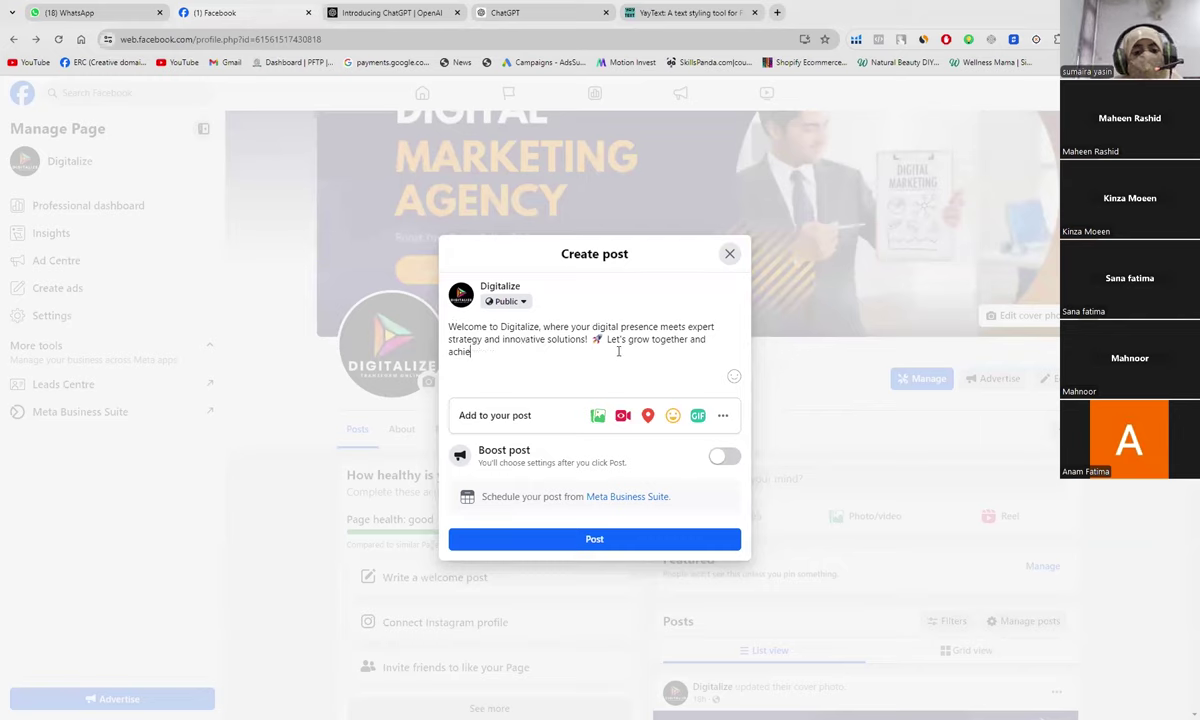
key(BackSpace)
key(BackSpace)
key(BackSpace)
key(BackSpace)
key(BackSpace)
key(BackSpace)
key(BackSpace)
key(BackSpace)
key(BackSpace)
key(BackSpace)
key(BackSpace)
key(BackSpace)
key(BackSpace)
key(BackSpace)
key(BackSpace)
key(BackSpace)
key(BackSpace)
key(BackSpace)
key(BackSpace)
key(BackSpace)
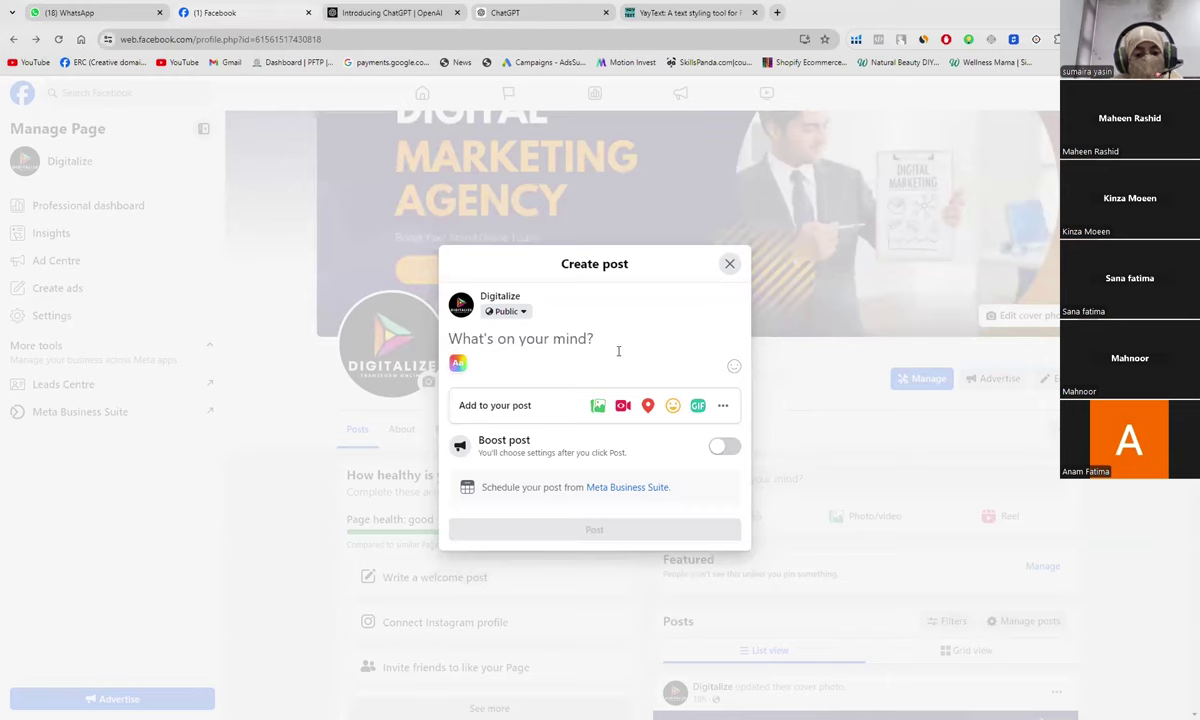
key(ctrl+v)
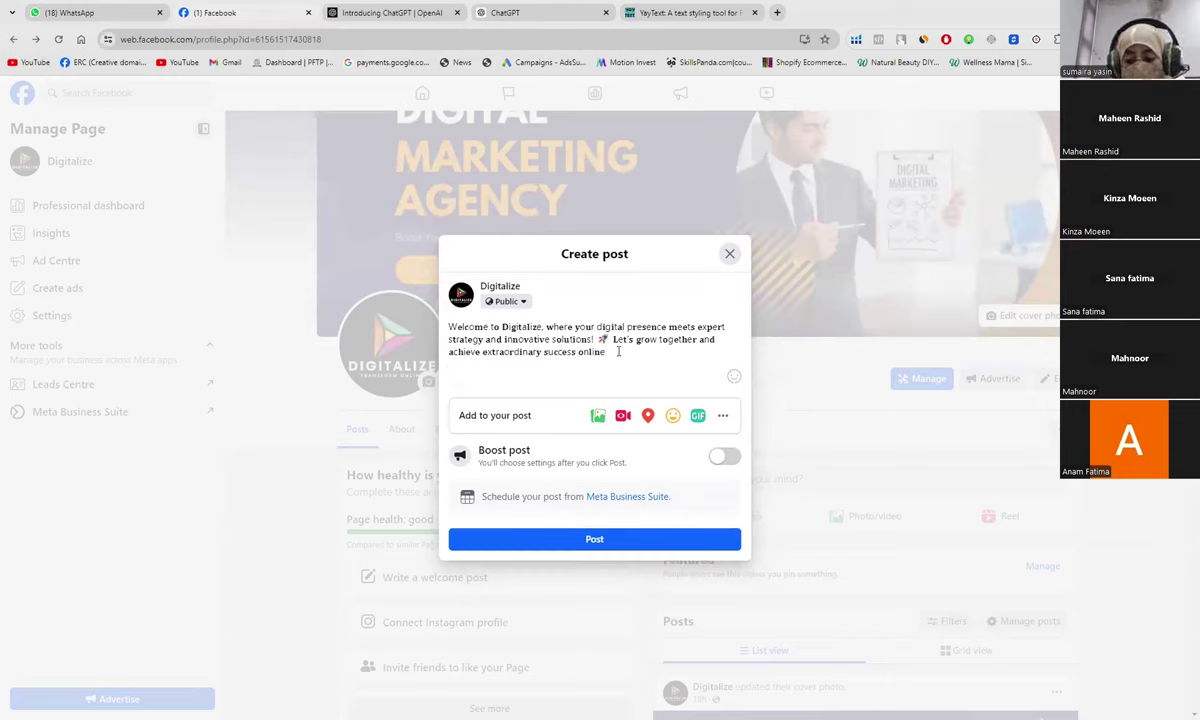
key(Return)
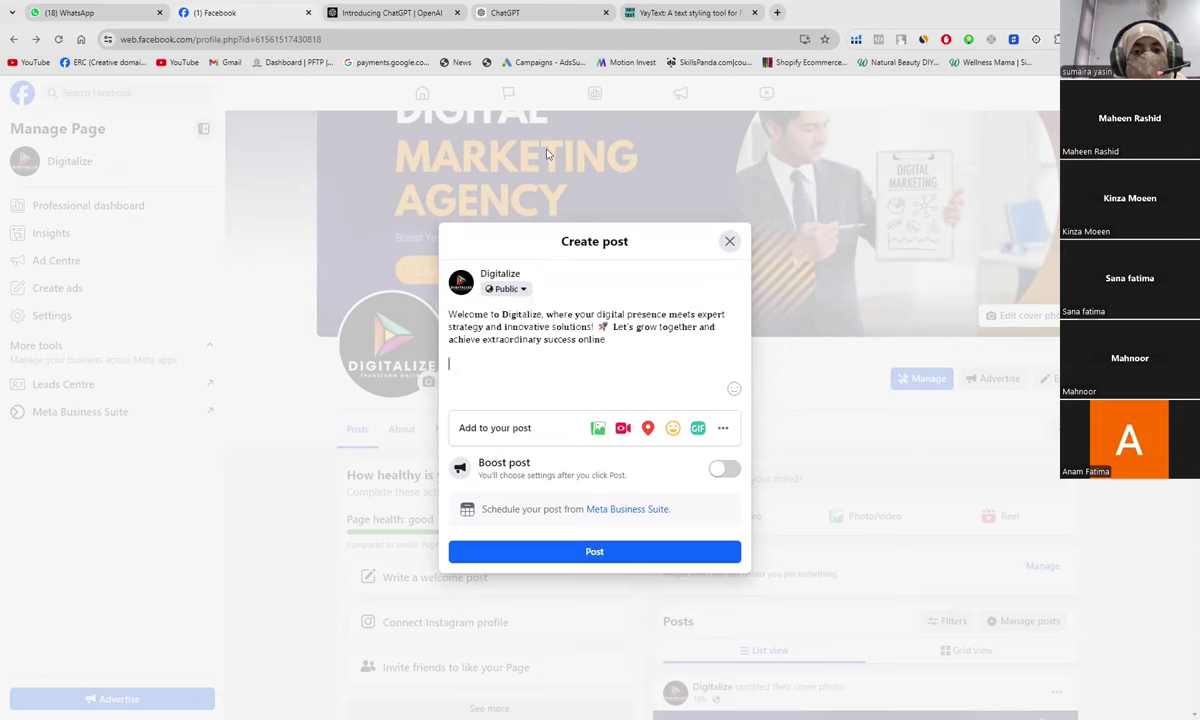
Step: Replace YayText's welcome text with 'Visit our website'
click(670, 10)
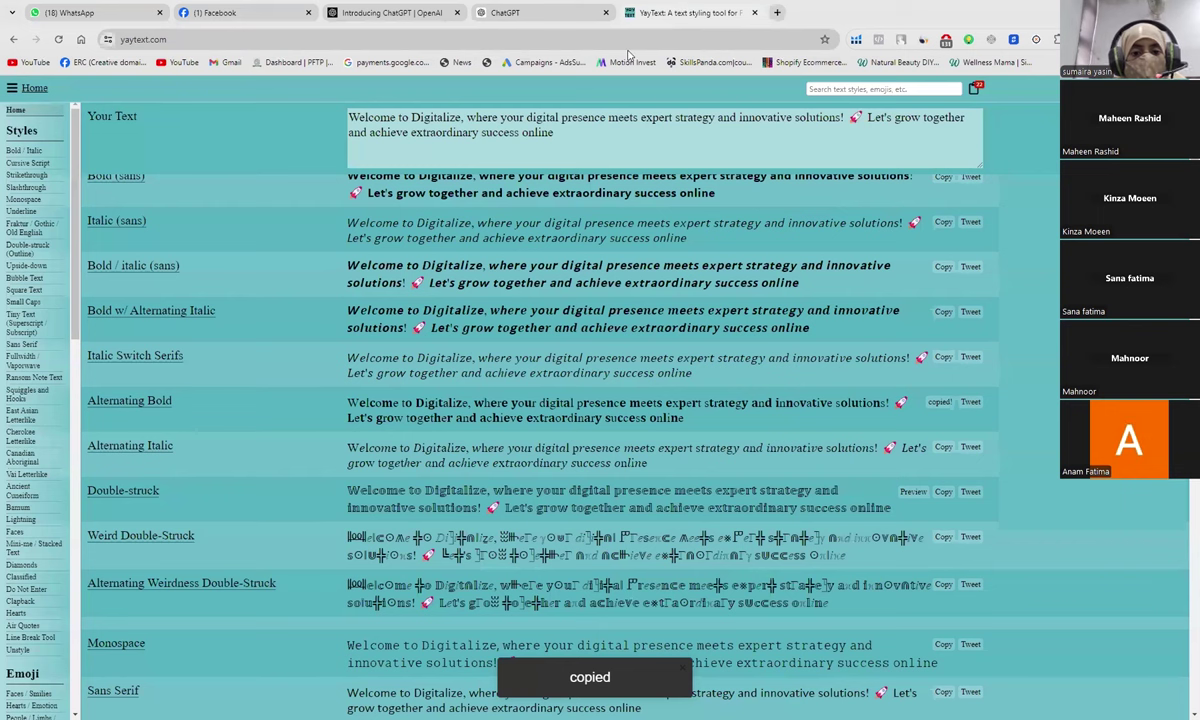
scroll(580, 165, up, 3)
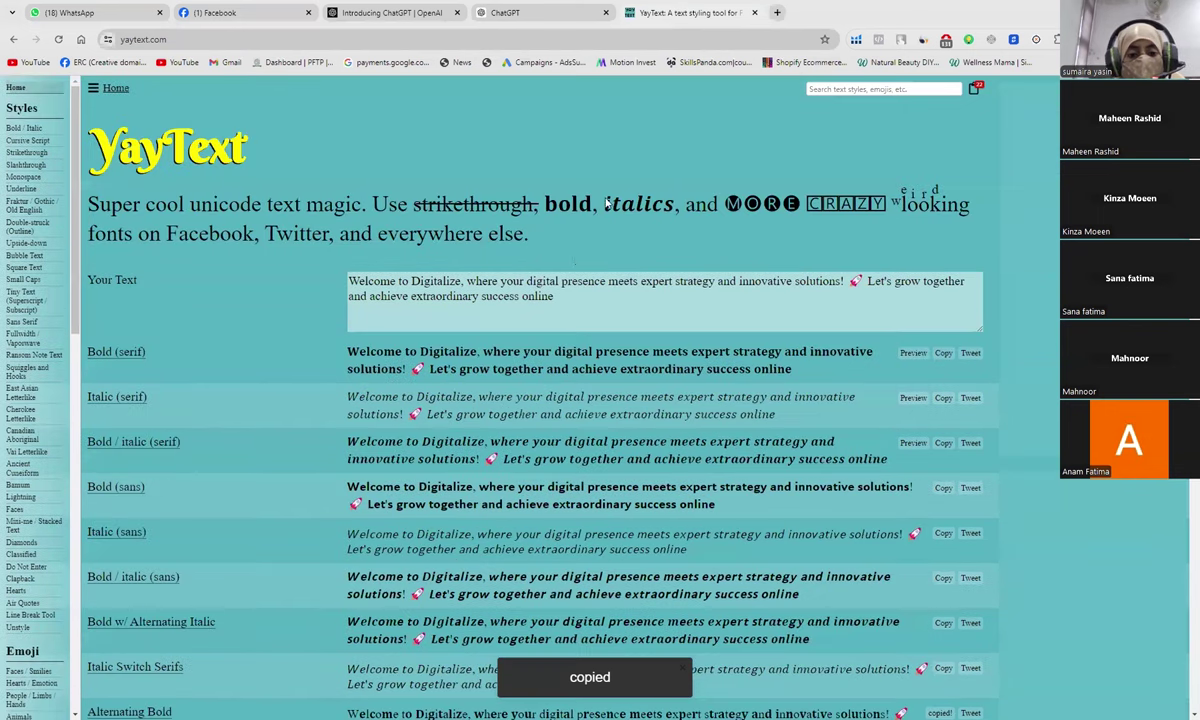
click(519, 297)
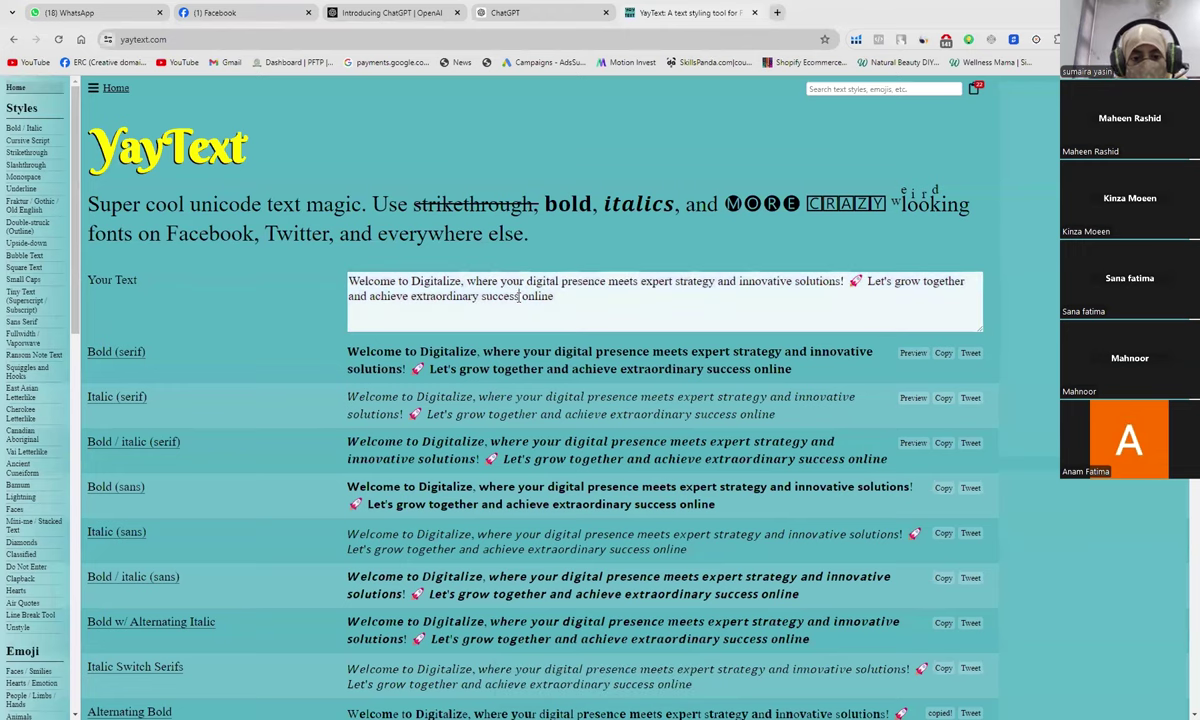
drag(556, 297, 335, 281)
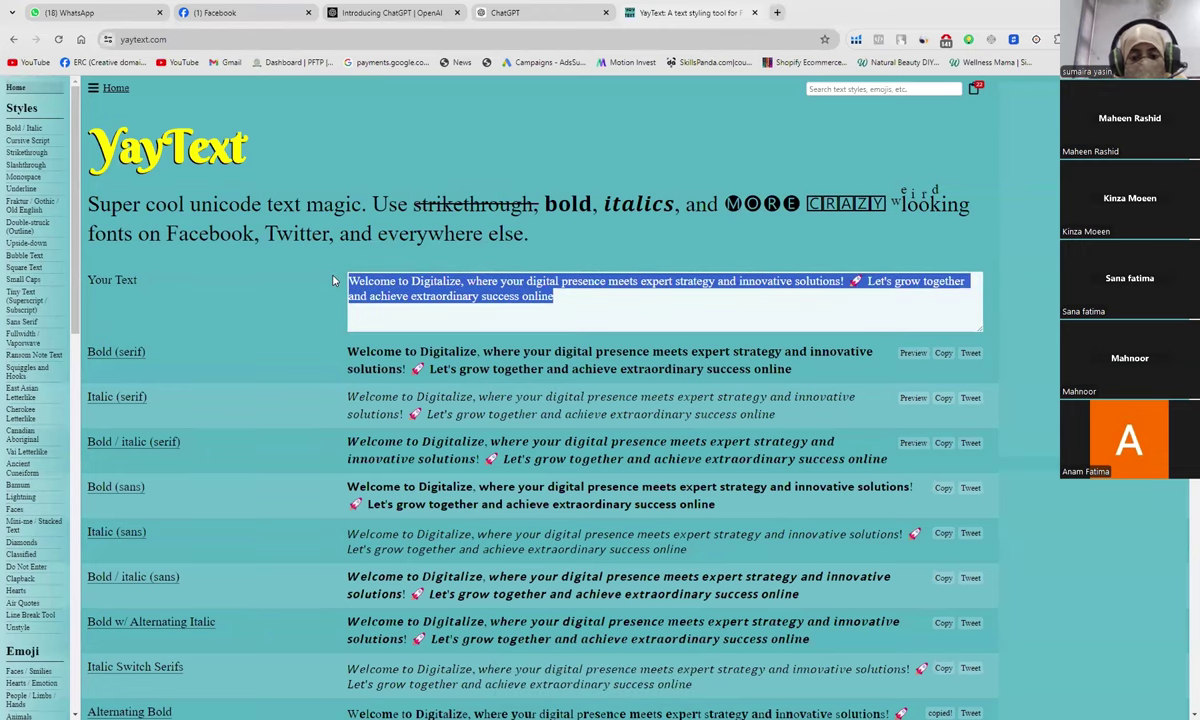
text(Vis)
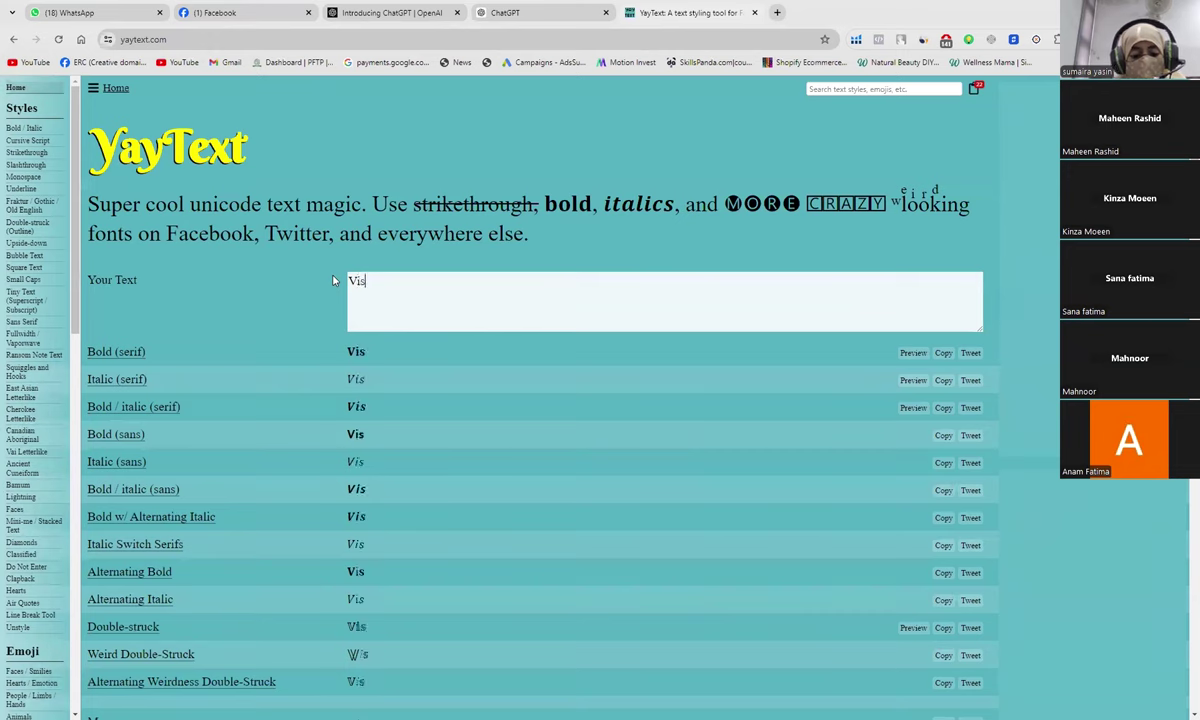
text(it our )
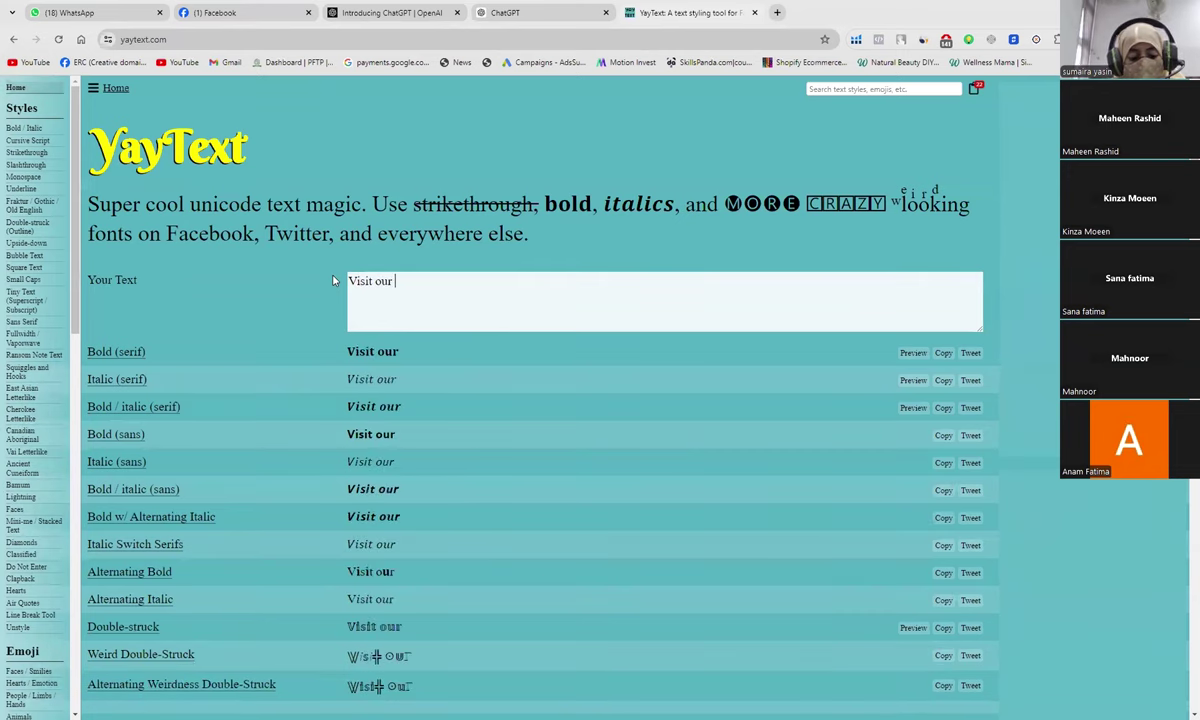
text(website)
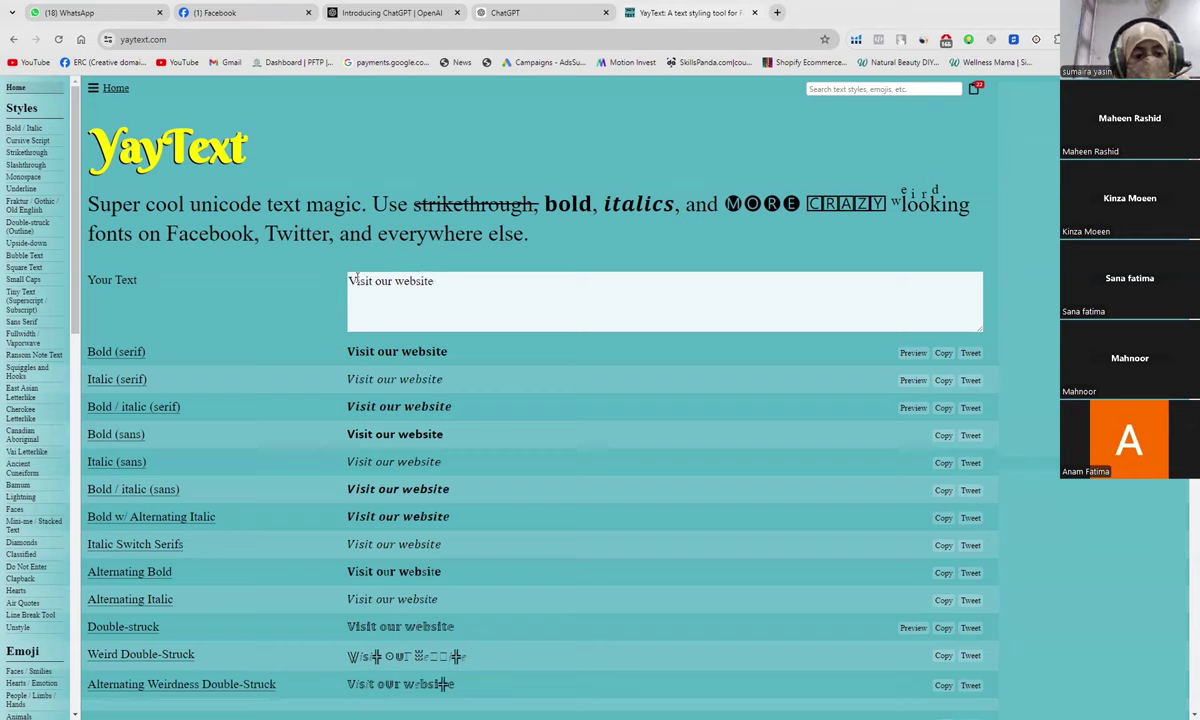
Step: Prefix it with 'For more details,' so it reads 'For more details, visit our website'
click(350, 281)
text(Fir)
key(BackSpace)
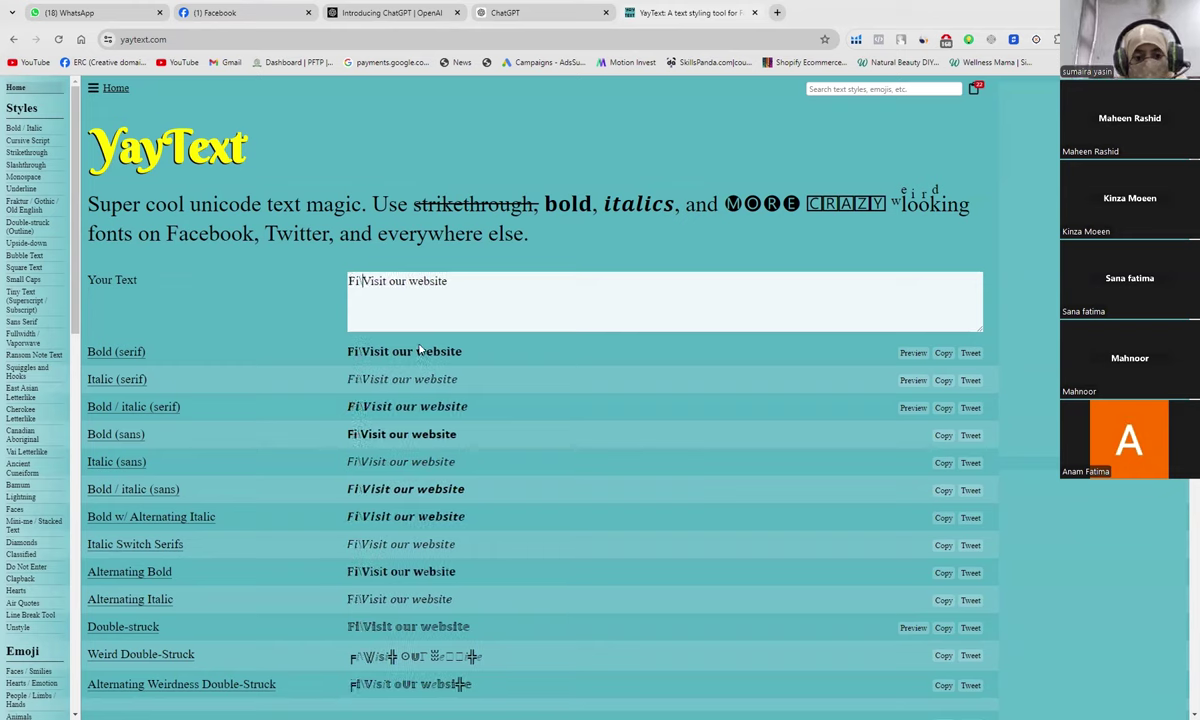
key(BackSpace)
text(or more )
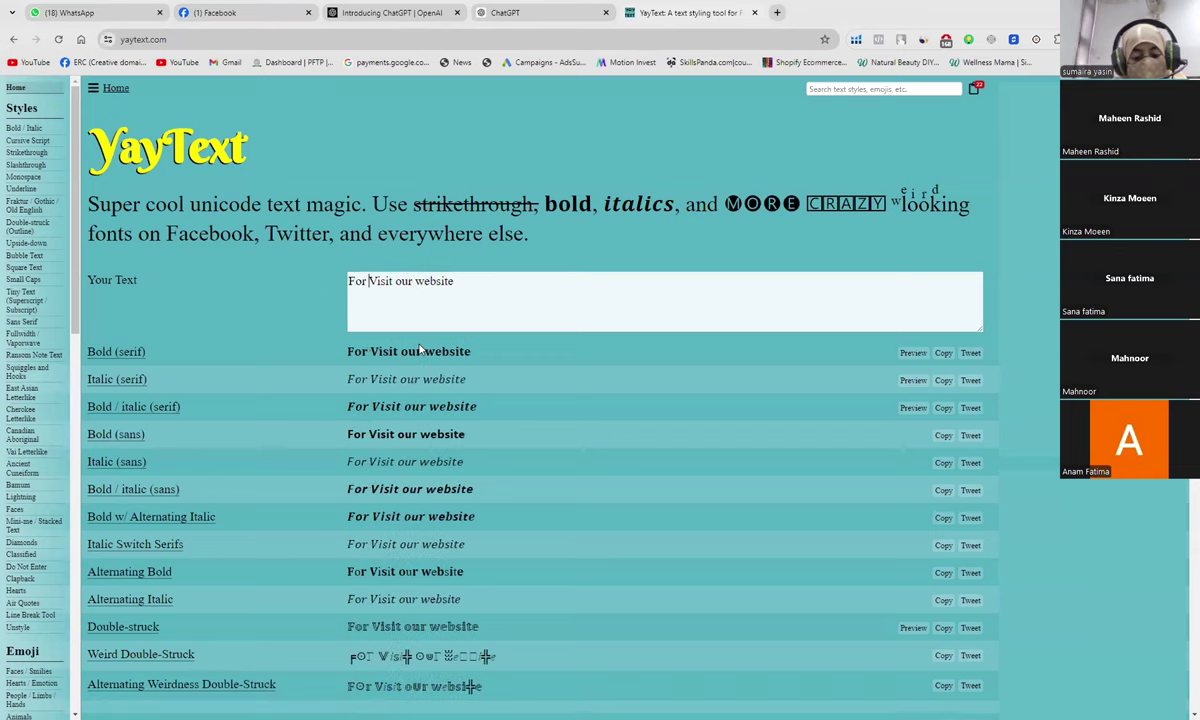
text(detai)
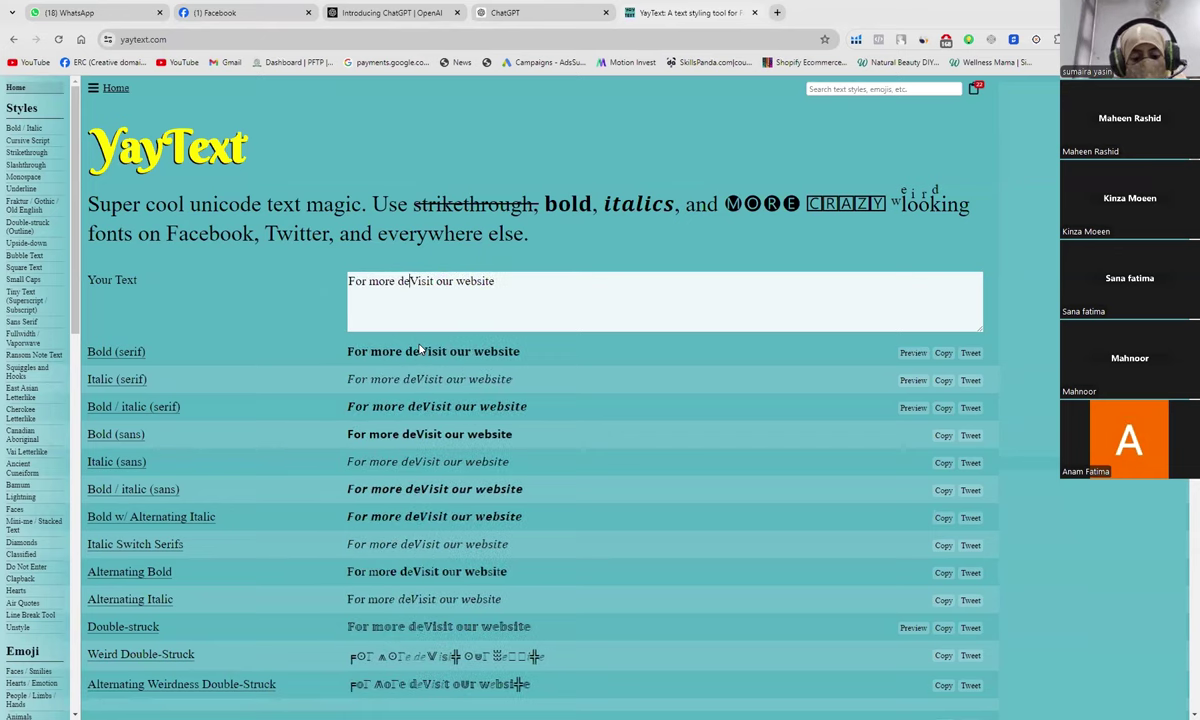
text(ls)
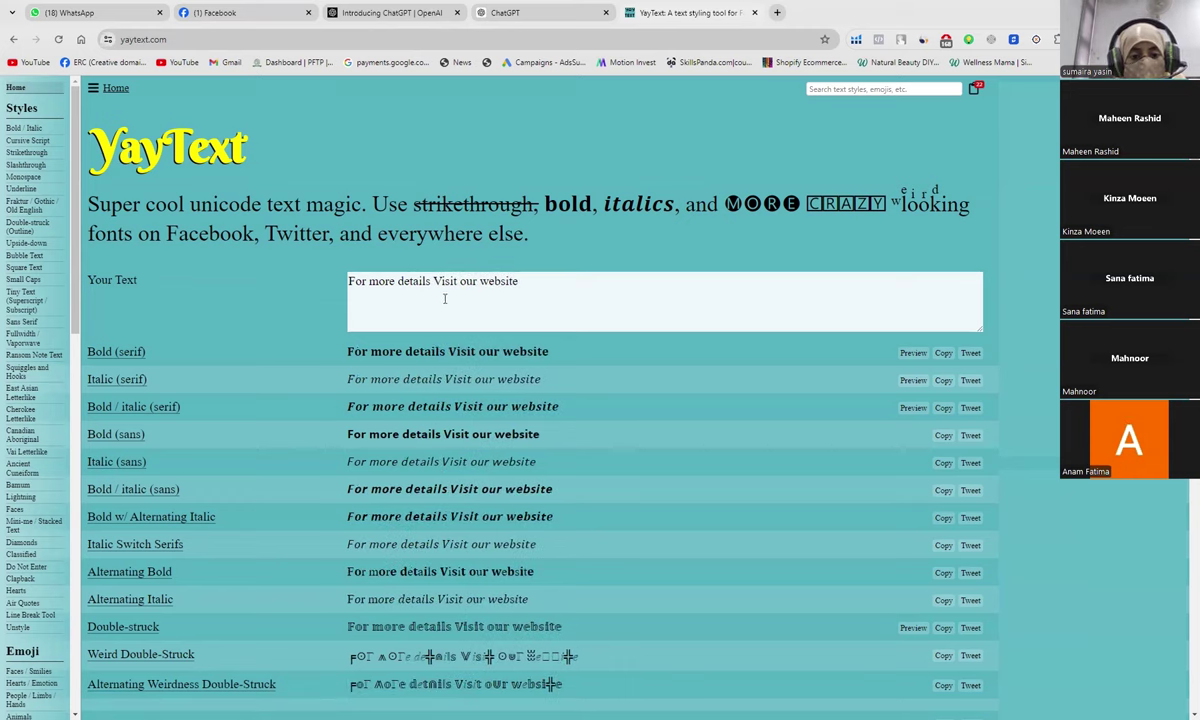
key(BackSpace)
text(,)
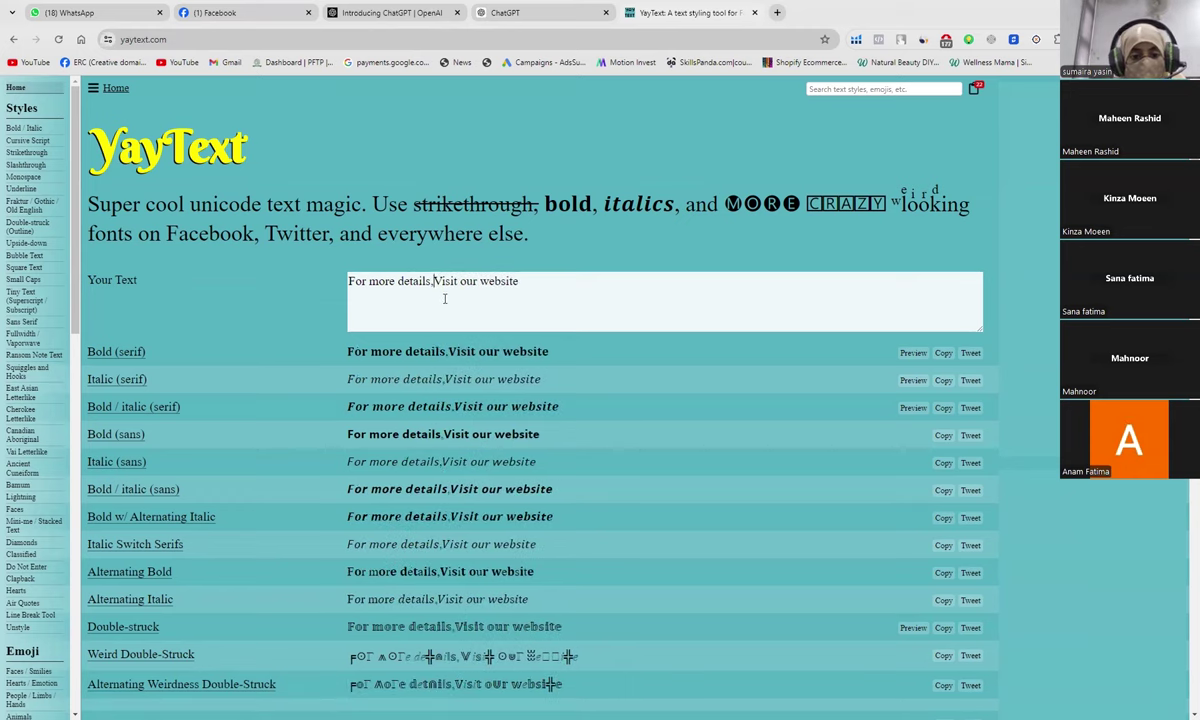
key(Delete)
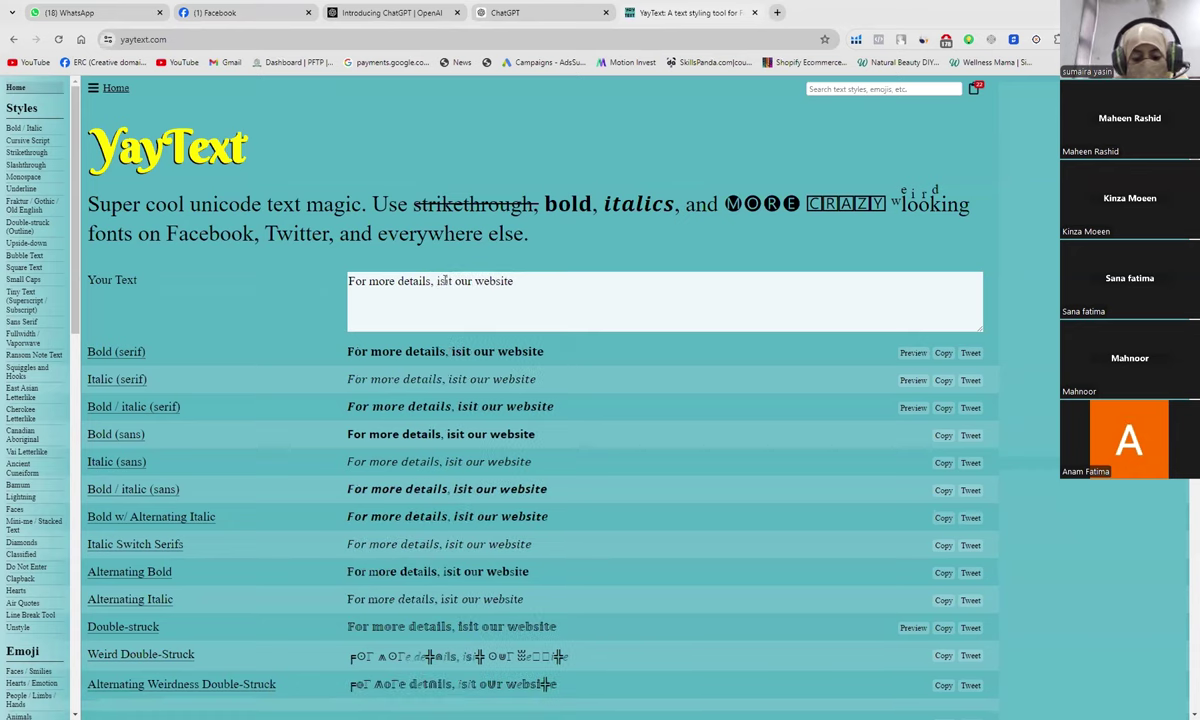
text(v)
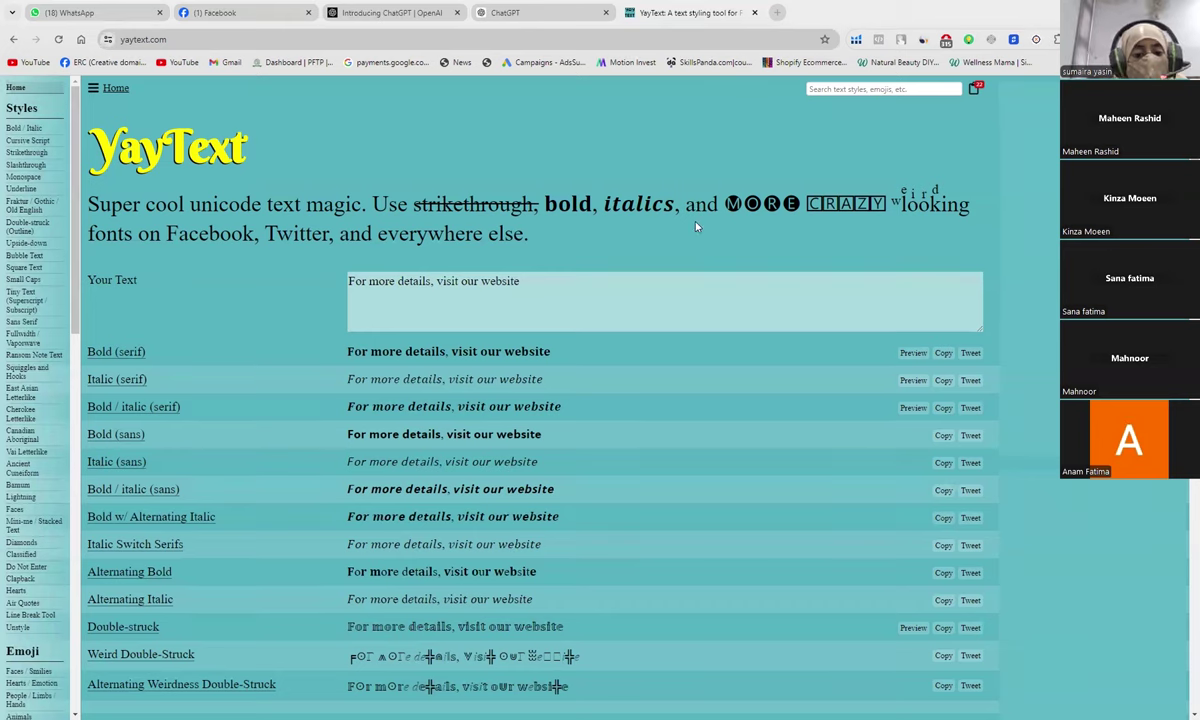
Step: Copy the Bold (serif) version of 'For more details, visit our website'
scroll(532, 513, down, 1)
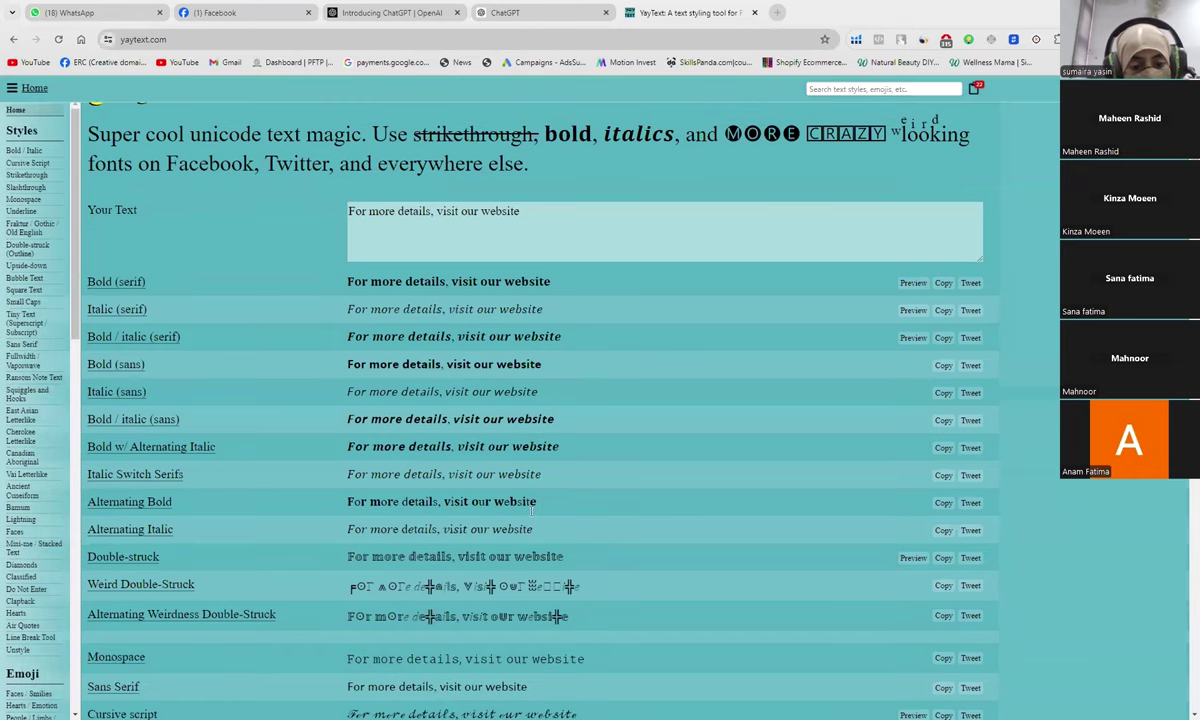
scroll(532, 511, down, 1)
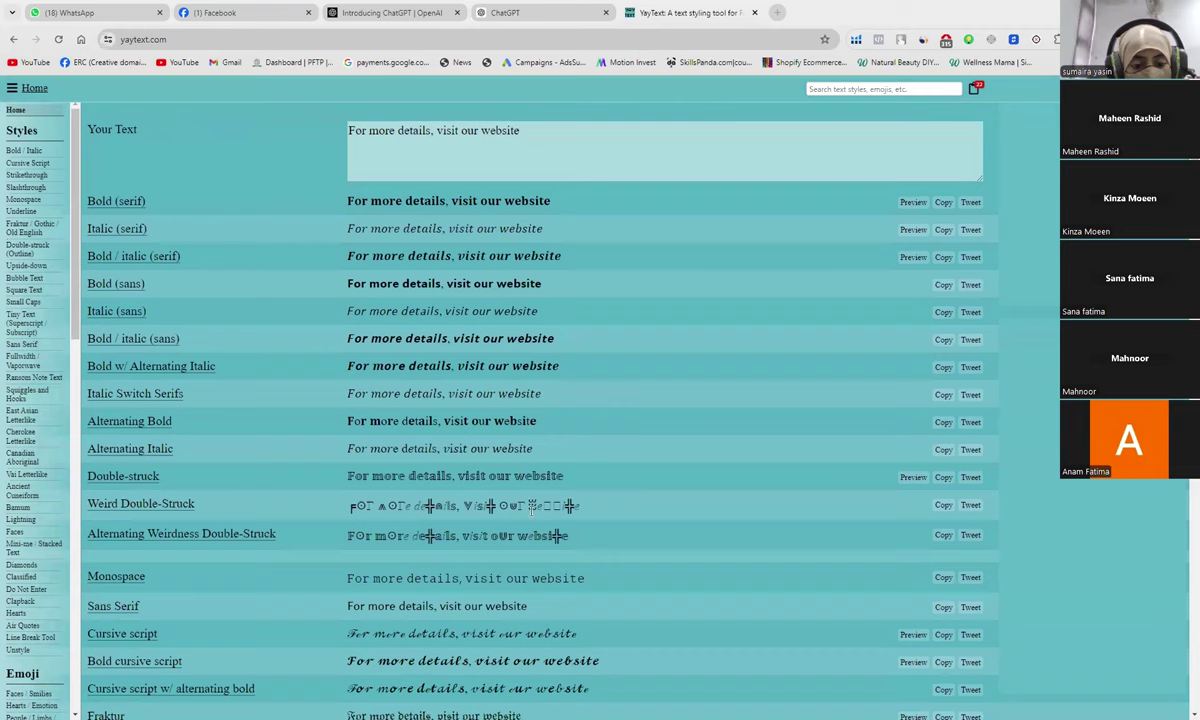
scroll(595, 390, down, 1)
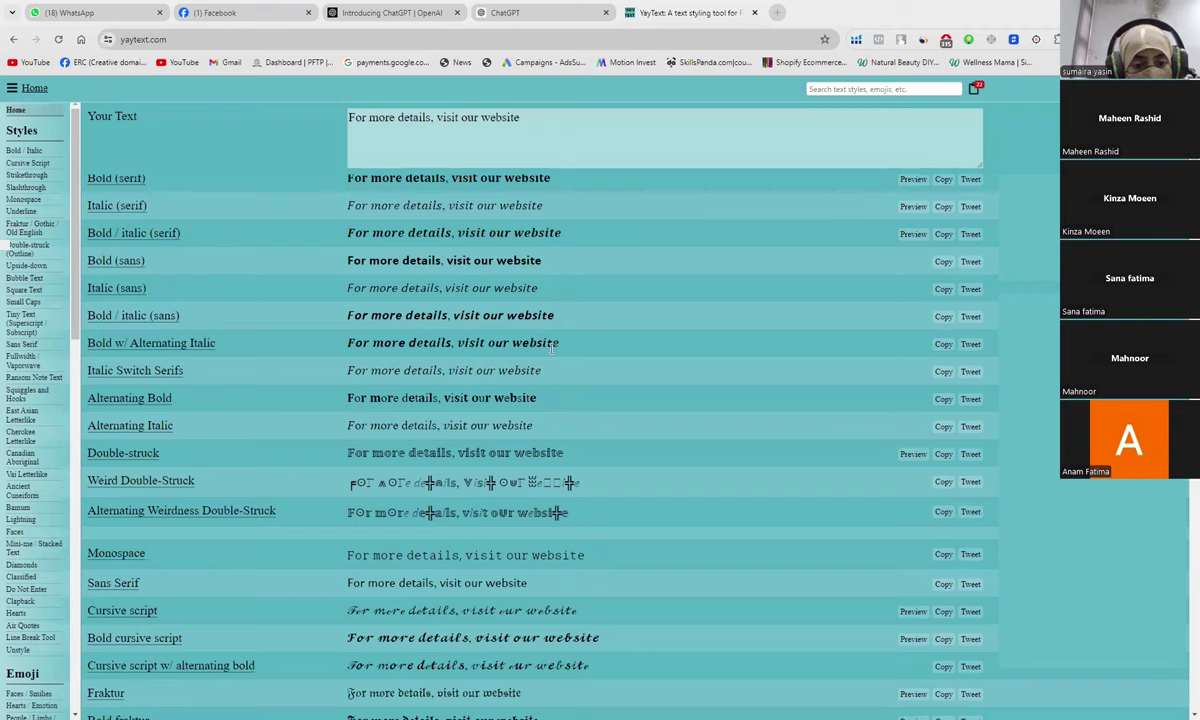
scroll(551, 348, up, 1)
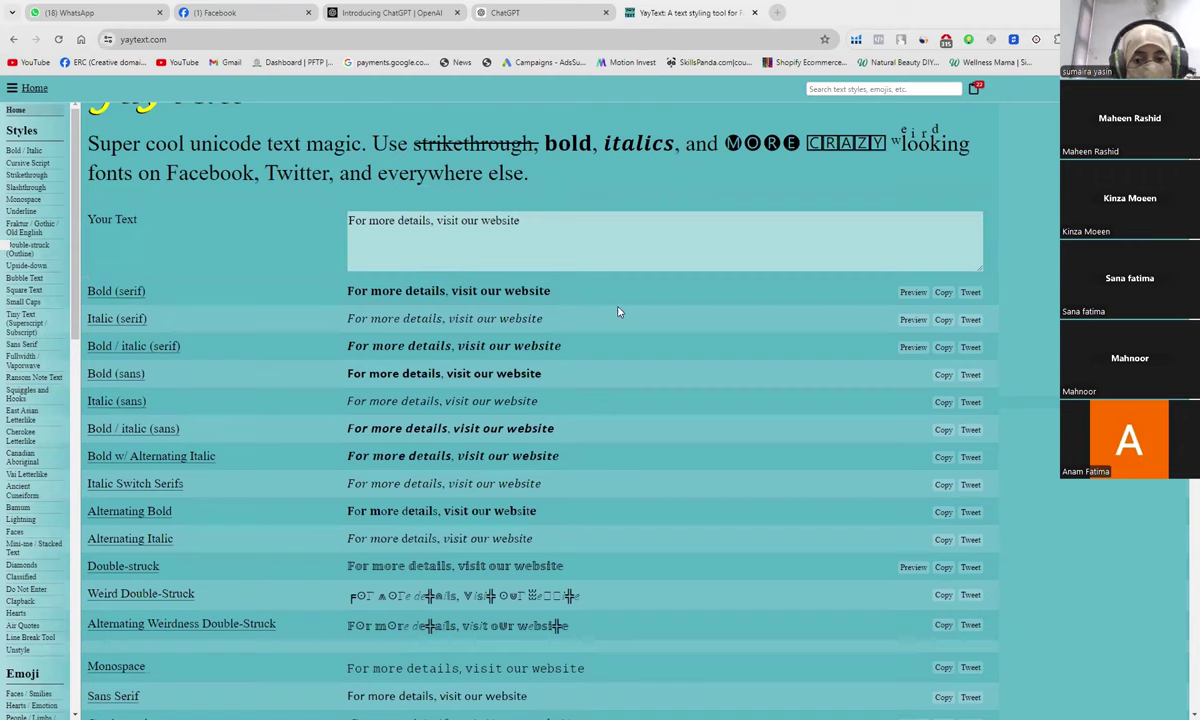
click(943, 293)
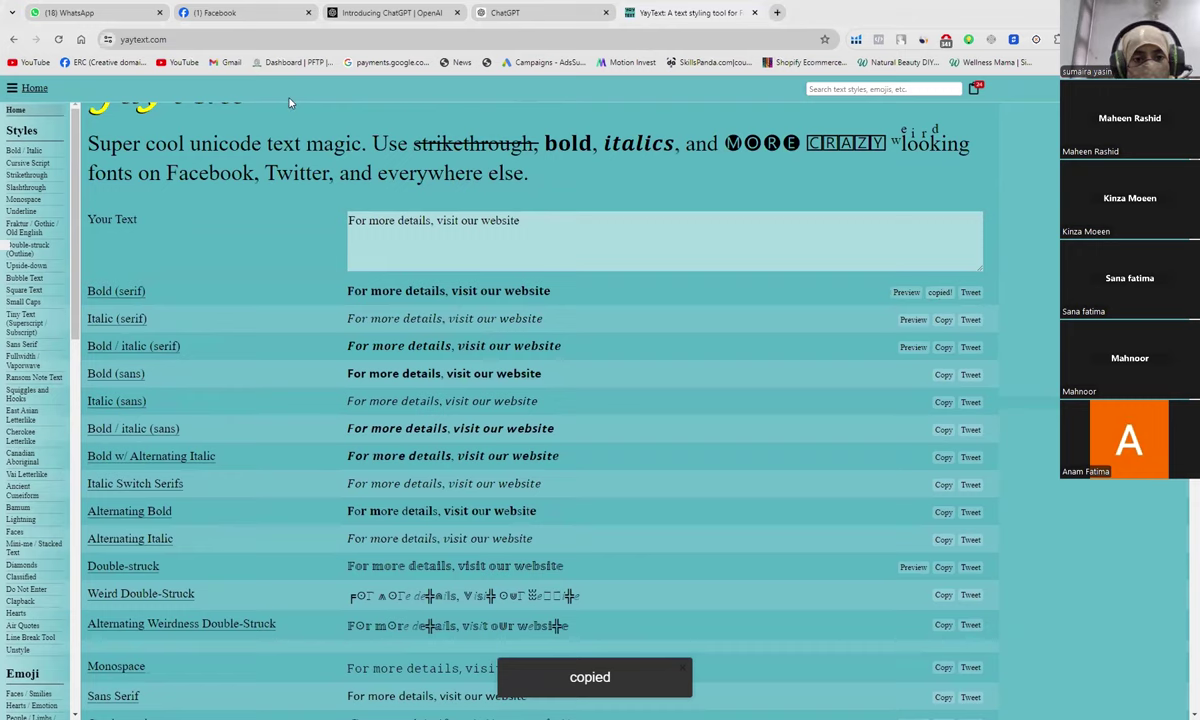
Step: Paste the bold line 'For more details, visit our website' beneath the welcome text in the Facebook draft
click(262, 16)
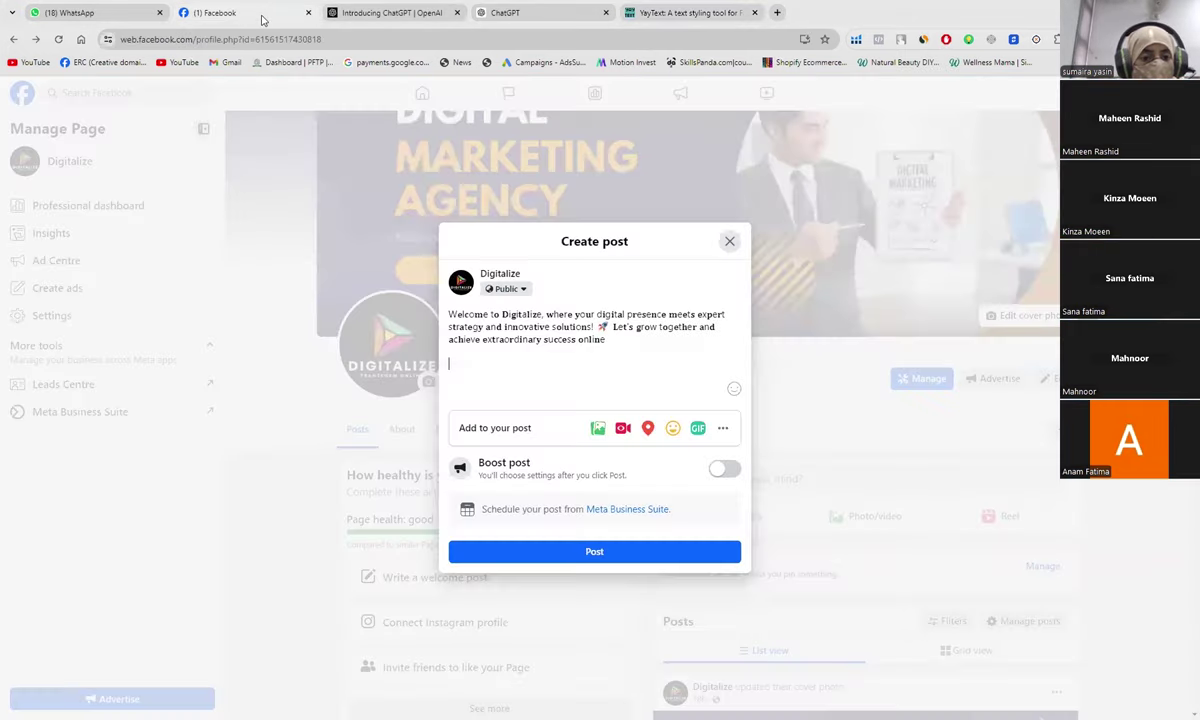
key(ctrl+v)
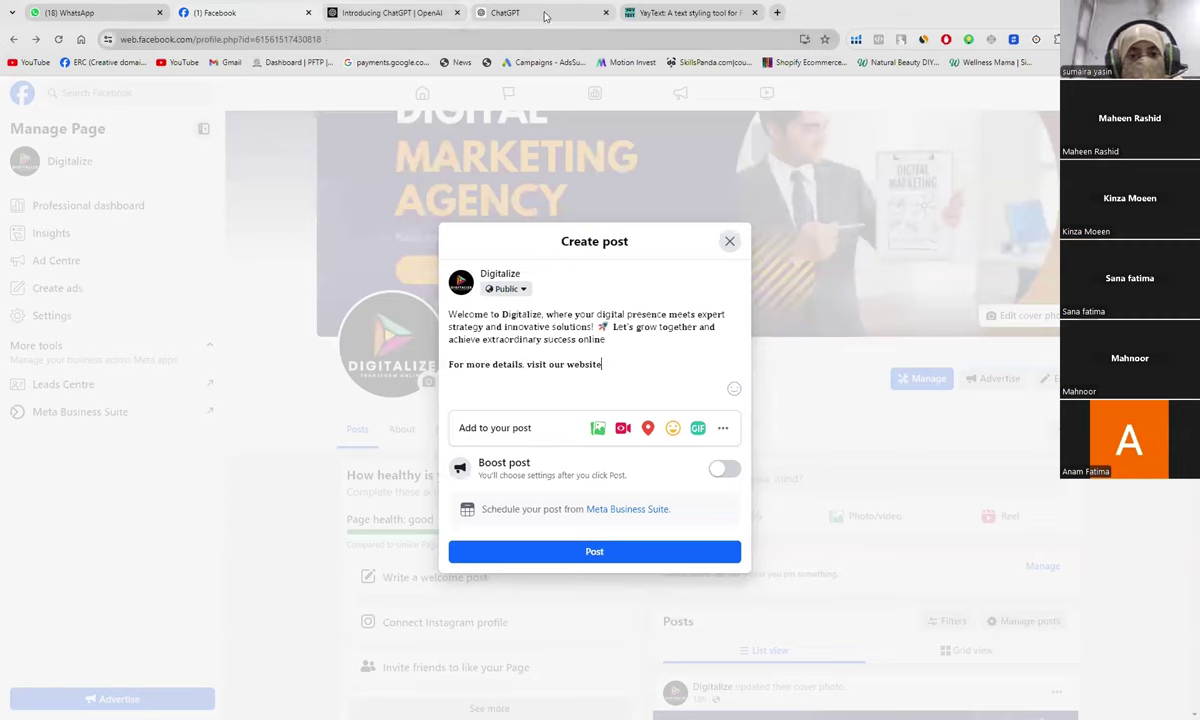
Step: In YayText, end the website sentence with ':' and copy its bold serif version
click(683, 13)
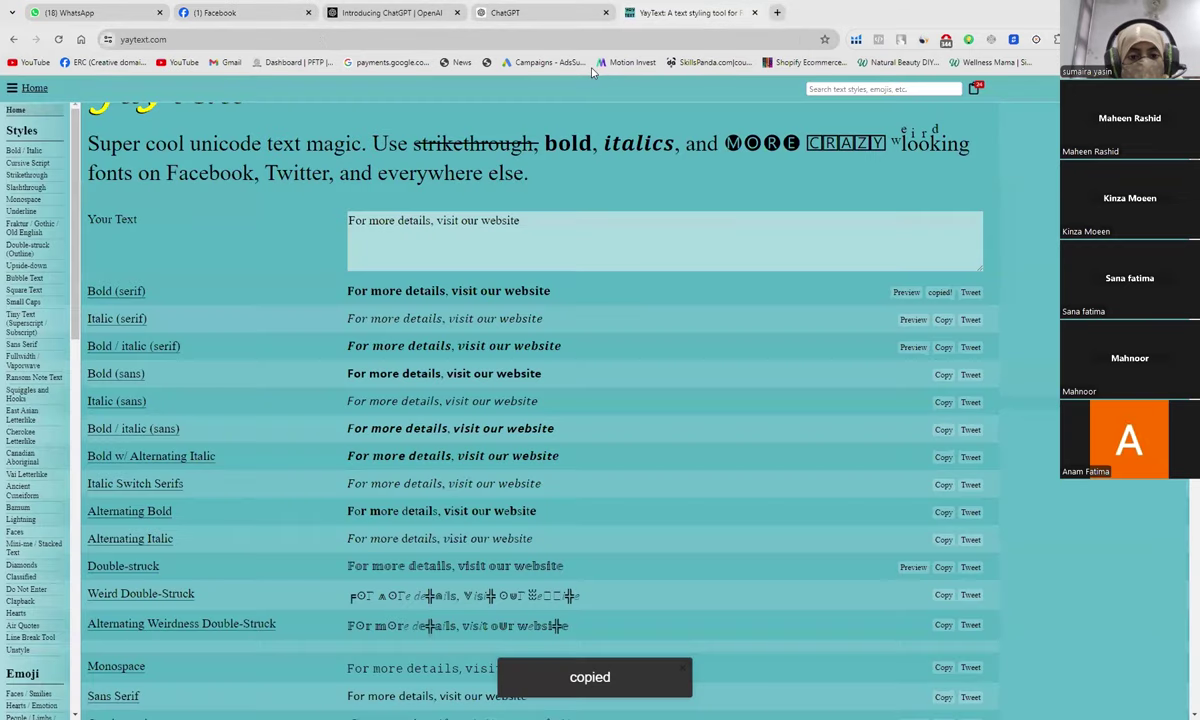
click(527, 232)
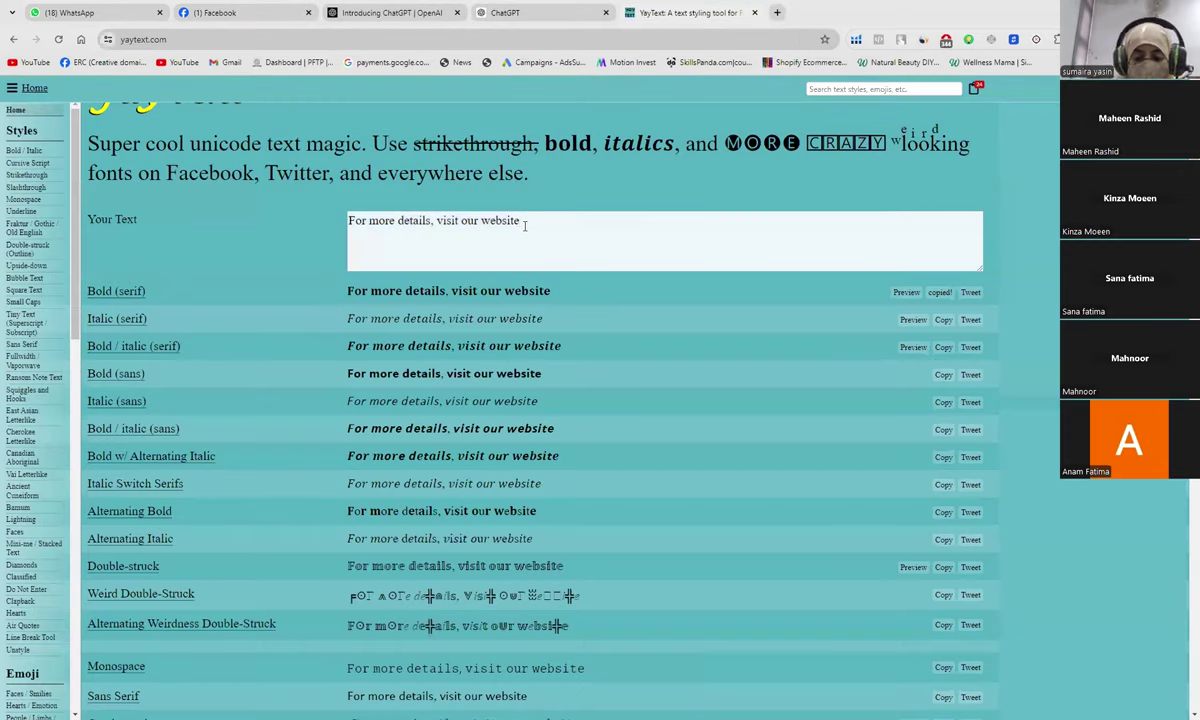
text(:)
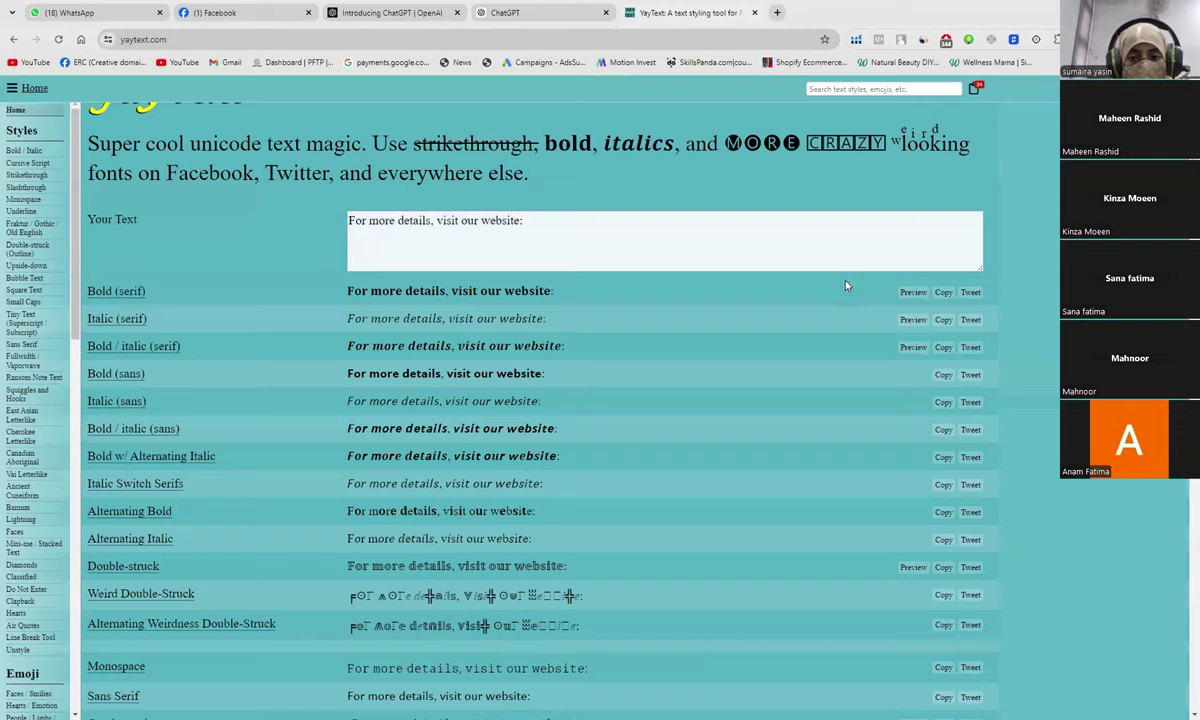
click(943, 293)
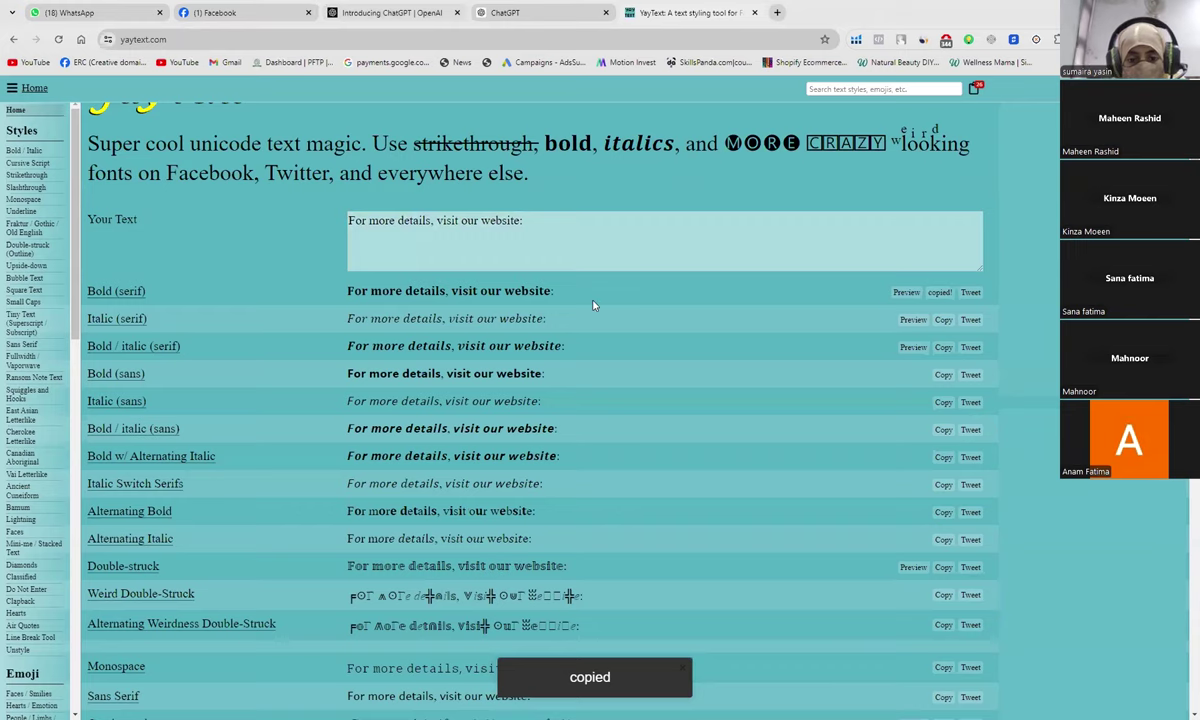
key(ctrl+2)
key(BackSpace)
key(BackSpace)
key(BackSpace)
key(BackSpace)
key(BackSpace)
key(BackSpace)
key(BackSpace)
key(BackSpace)
key(BackSpace)
key(BackSpace)
key(BackSpace)
key(BackSpace)
key(BackSpace)
key(BackSpace)
key(BackSpace)
key(BackSpace)
key(BackSpace)
key(BackSpace)
key(BackSpace)
key(BackSpace)
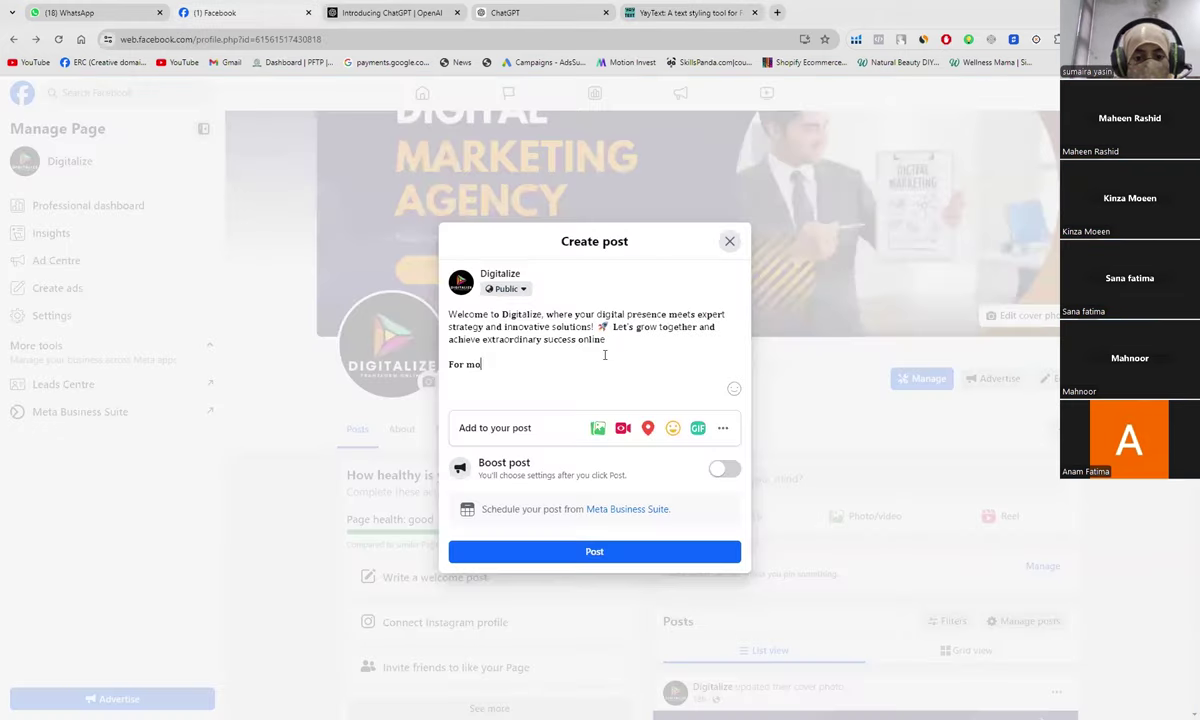
key(BackSpace)
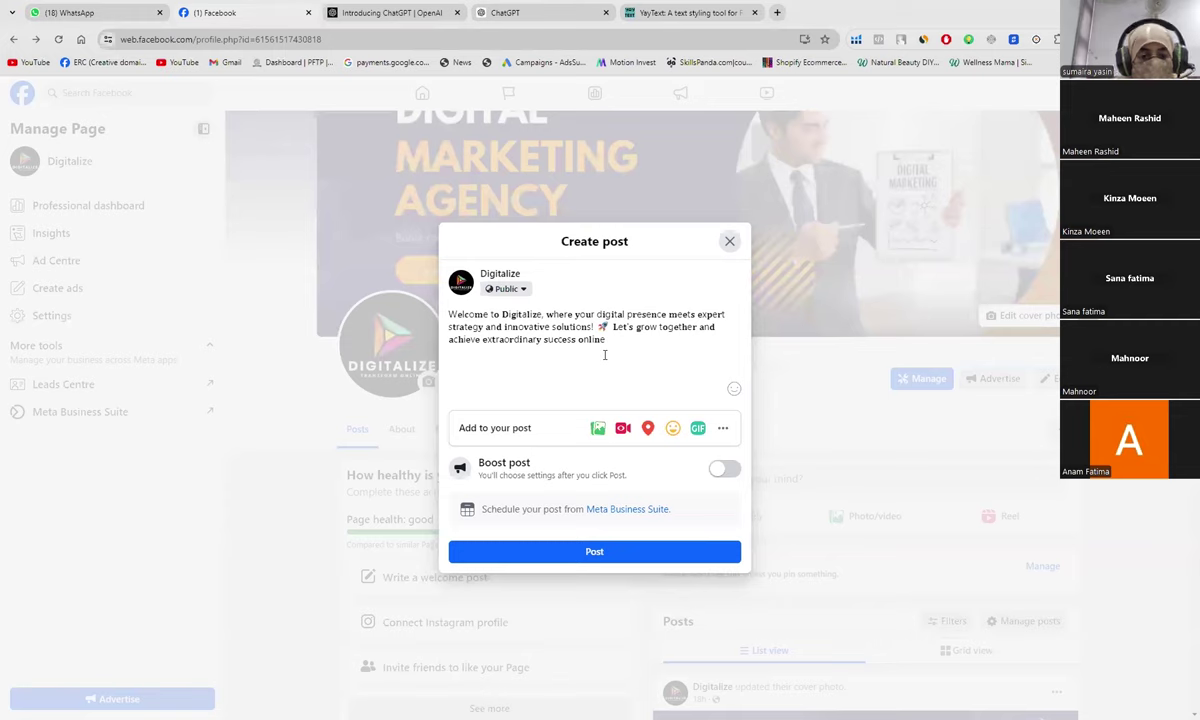
key(ctrl+v)
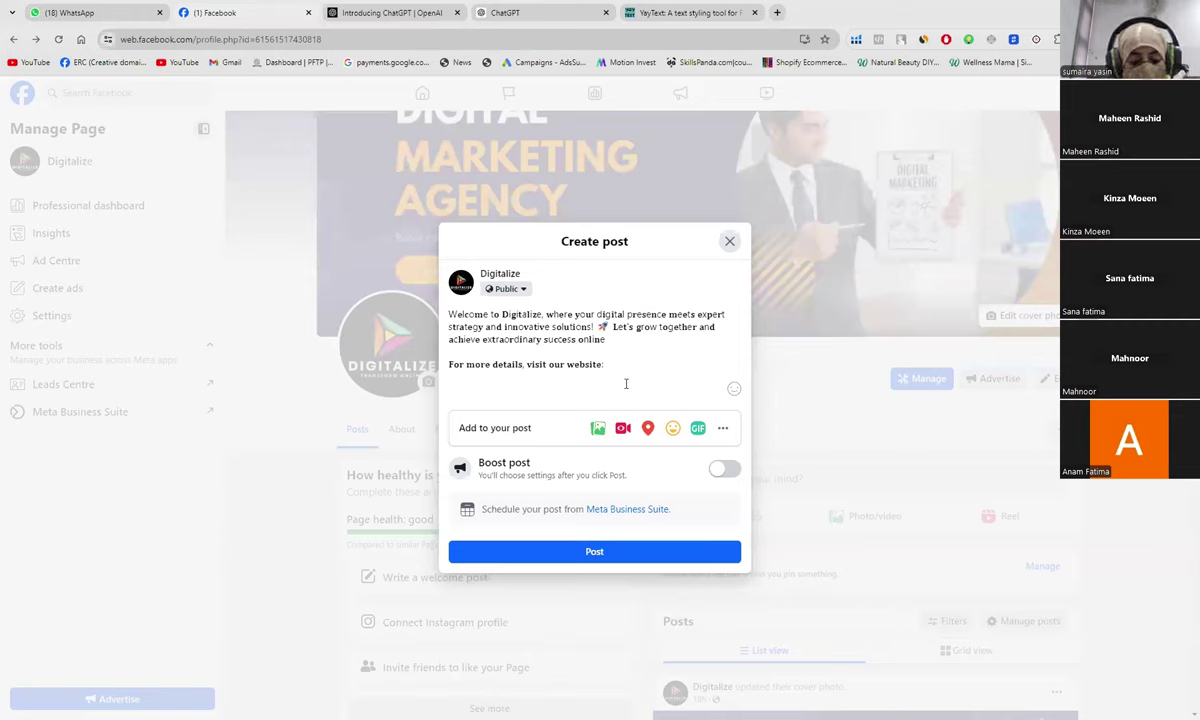
text(www.)
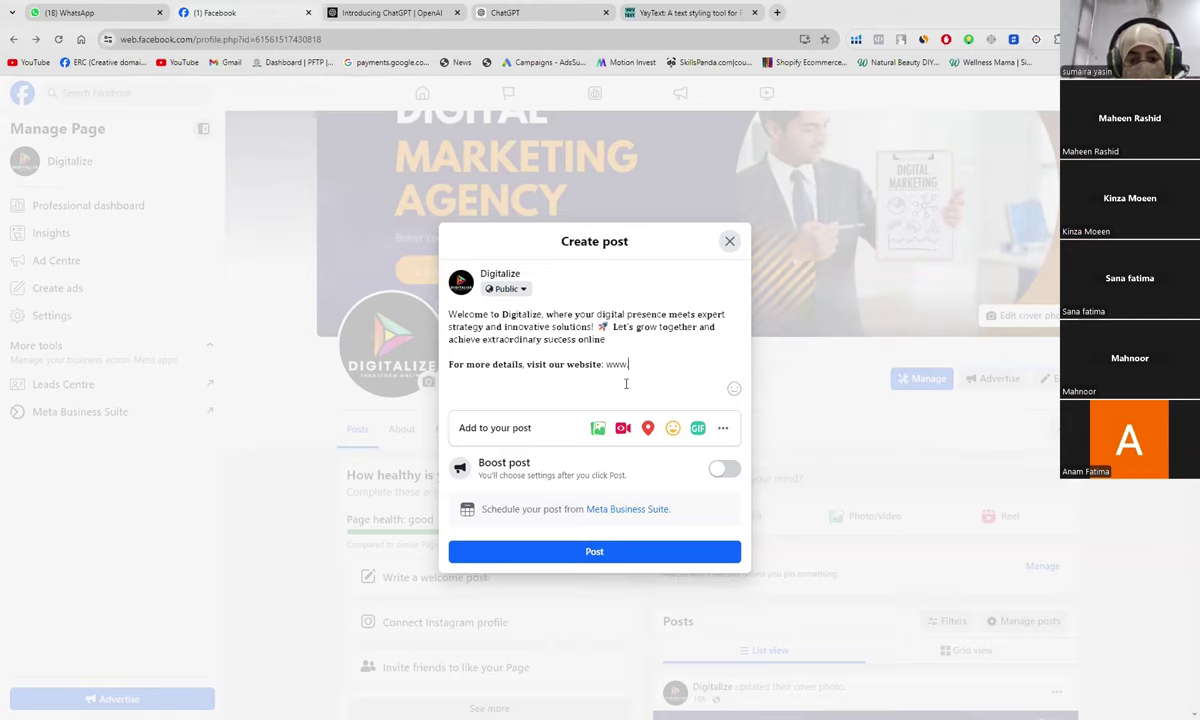
text(dig)
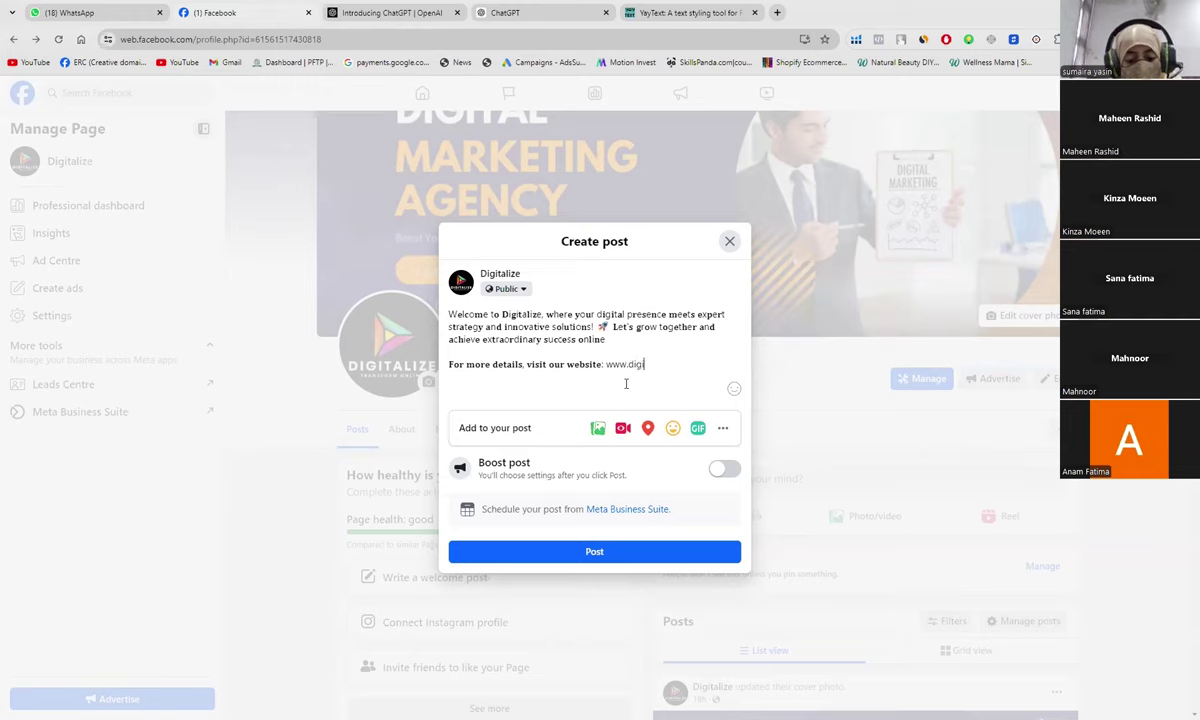
text(italize)
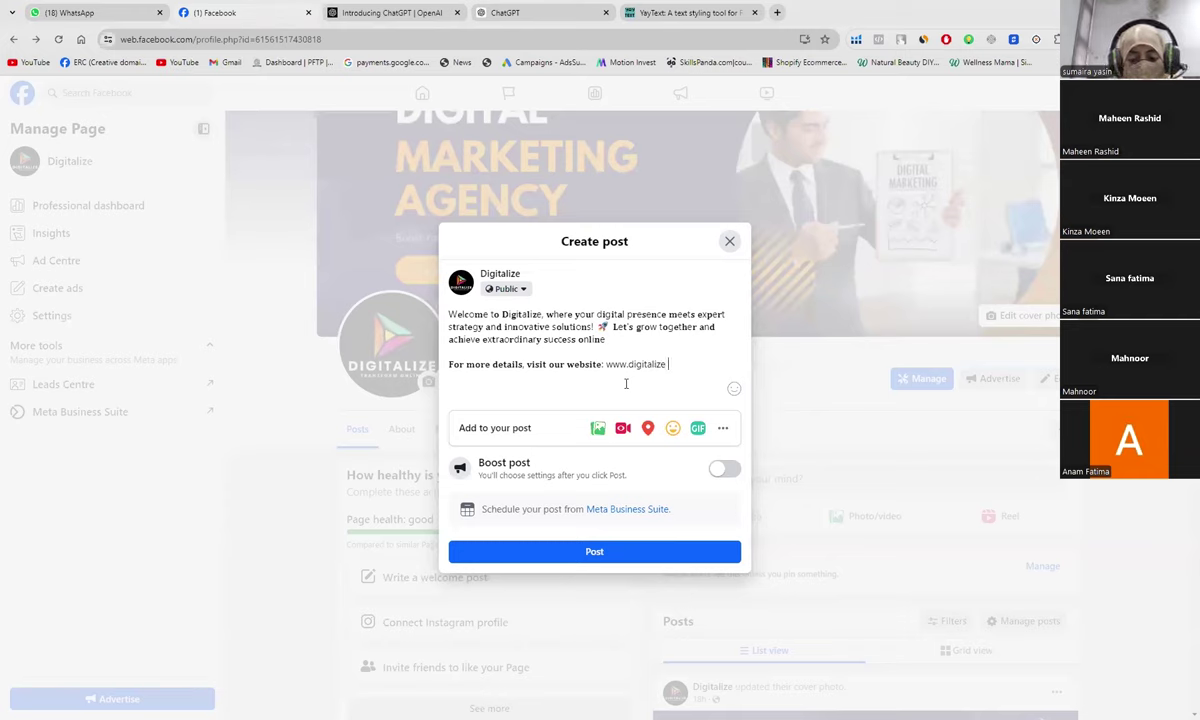
key(BackSpace)
text(yourbrand.)
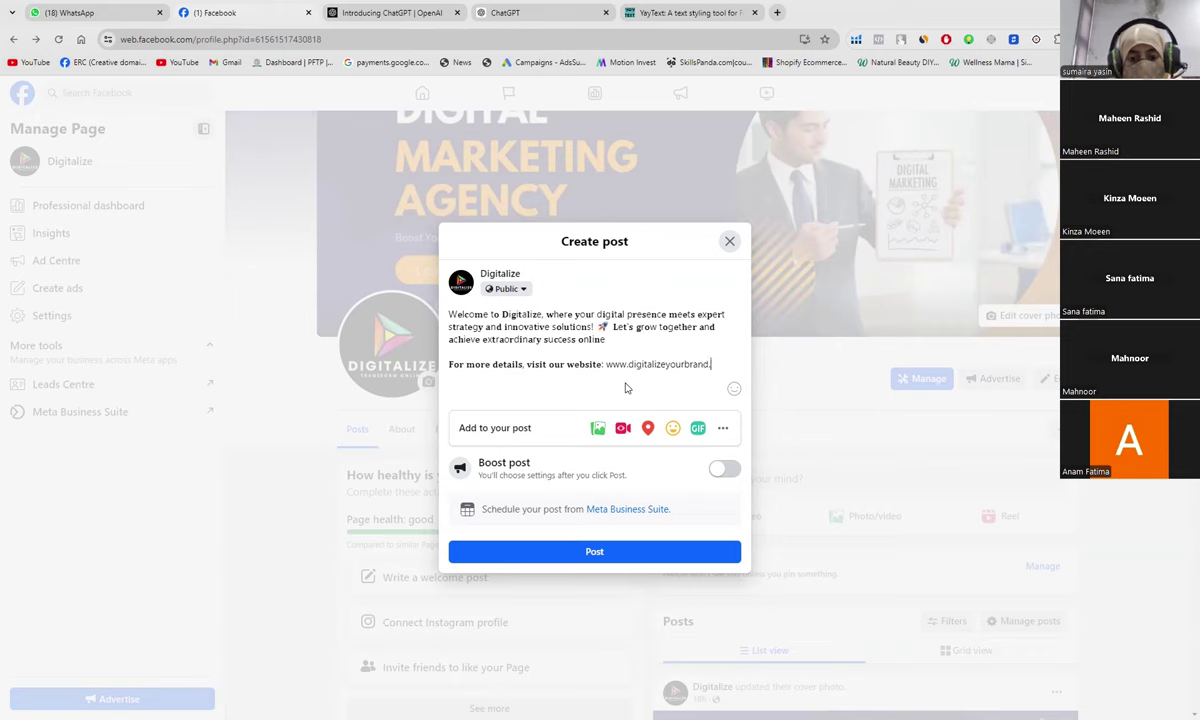
text(com)
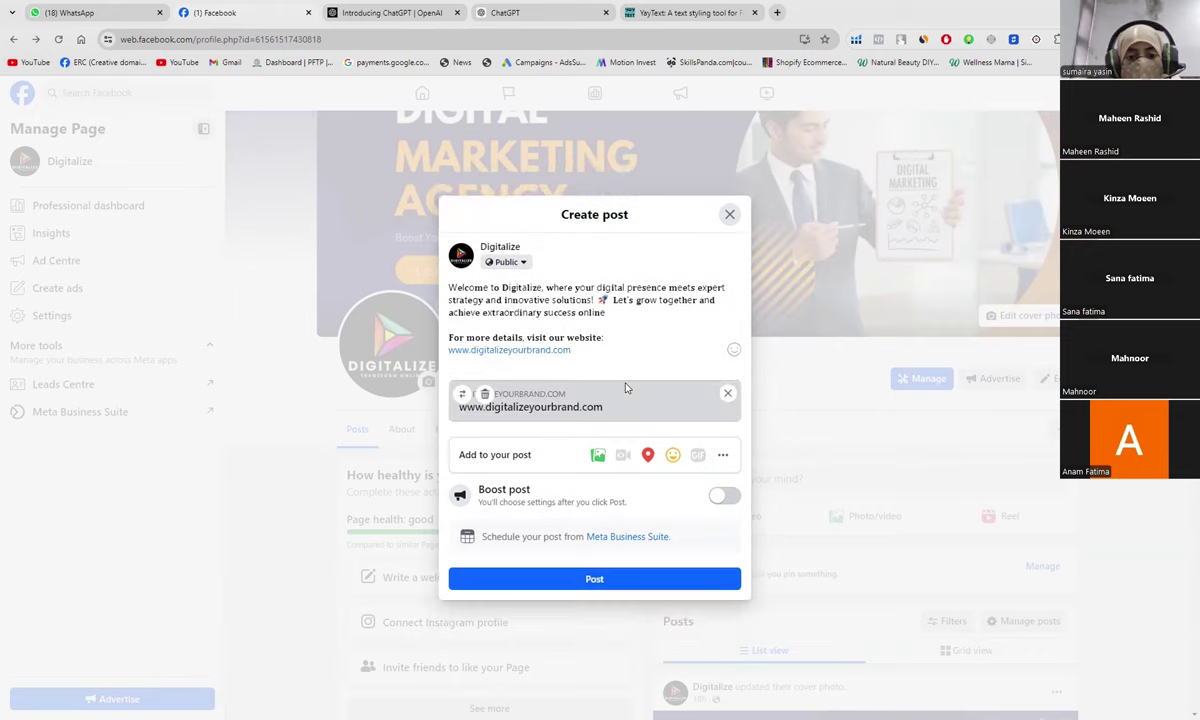
key(Return)
key(Return)
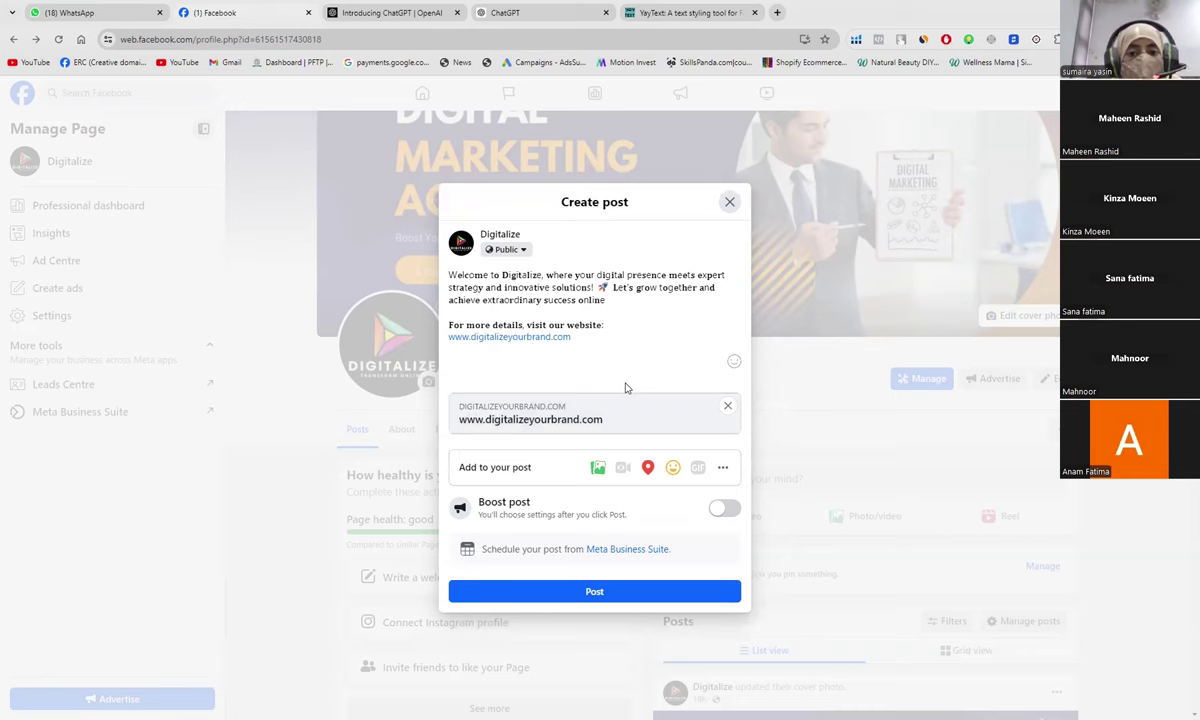
click(635, 14)
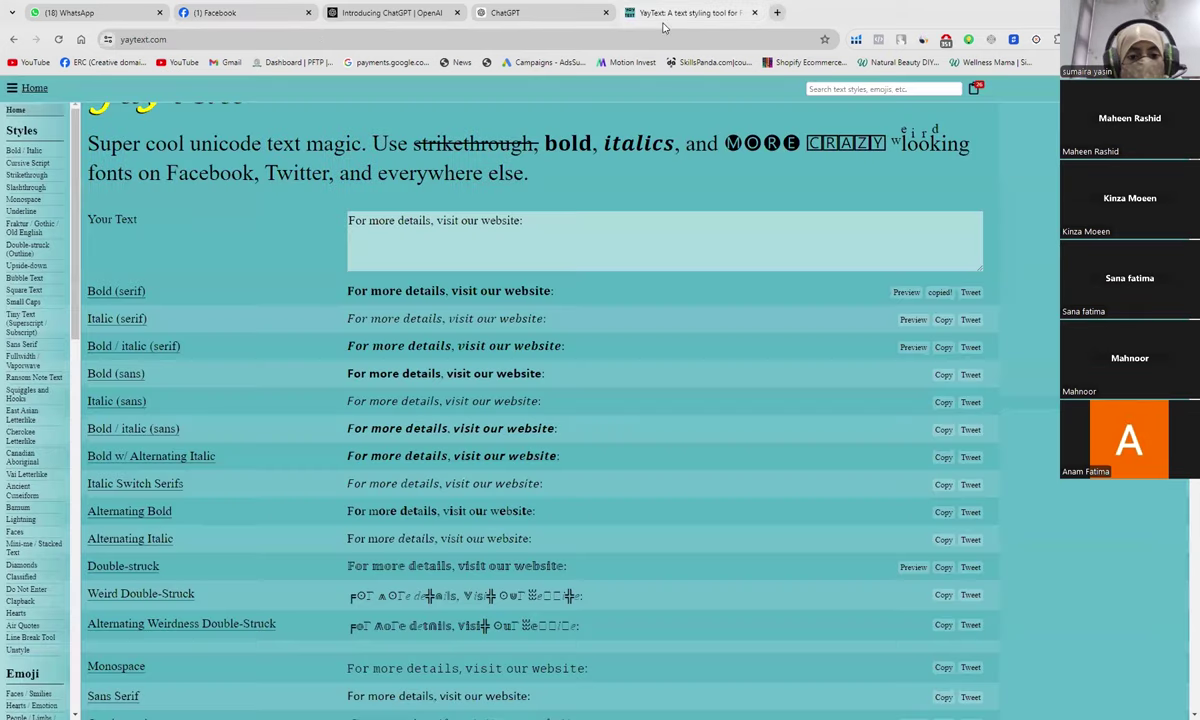
Step: Replace YayText's input with 'Contact us:' and copy its bold serif version
click(522, 227)
drag(522, 222, 308, 241)
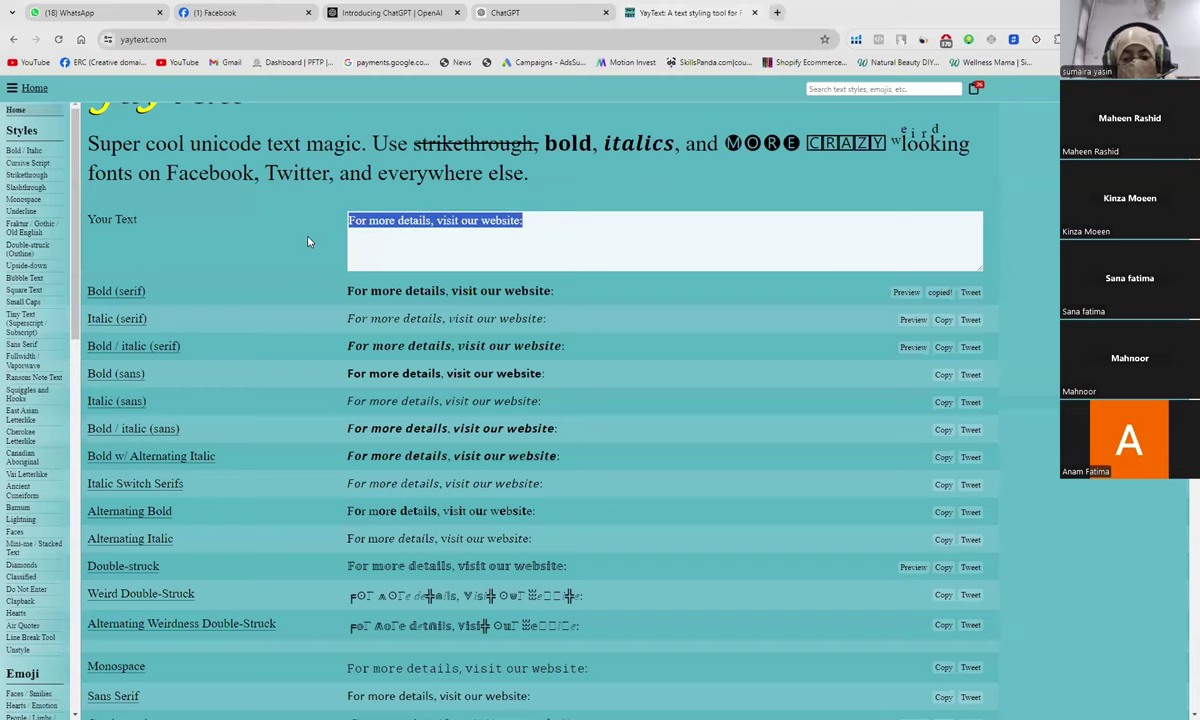
key(BackSpace)
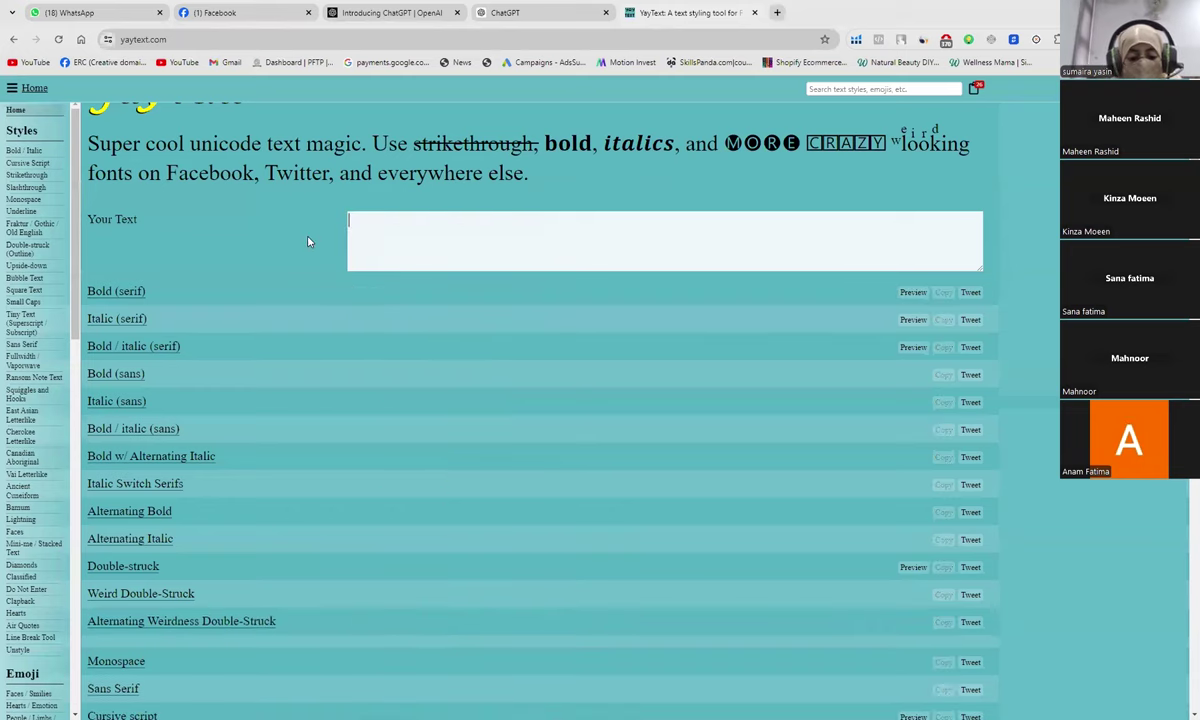
text(Contact us:)
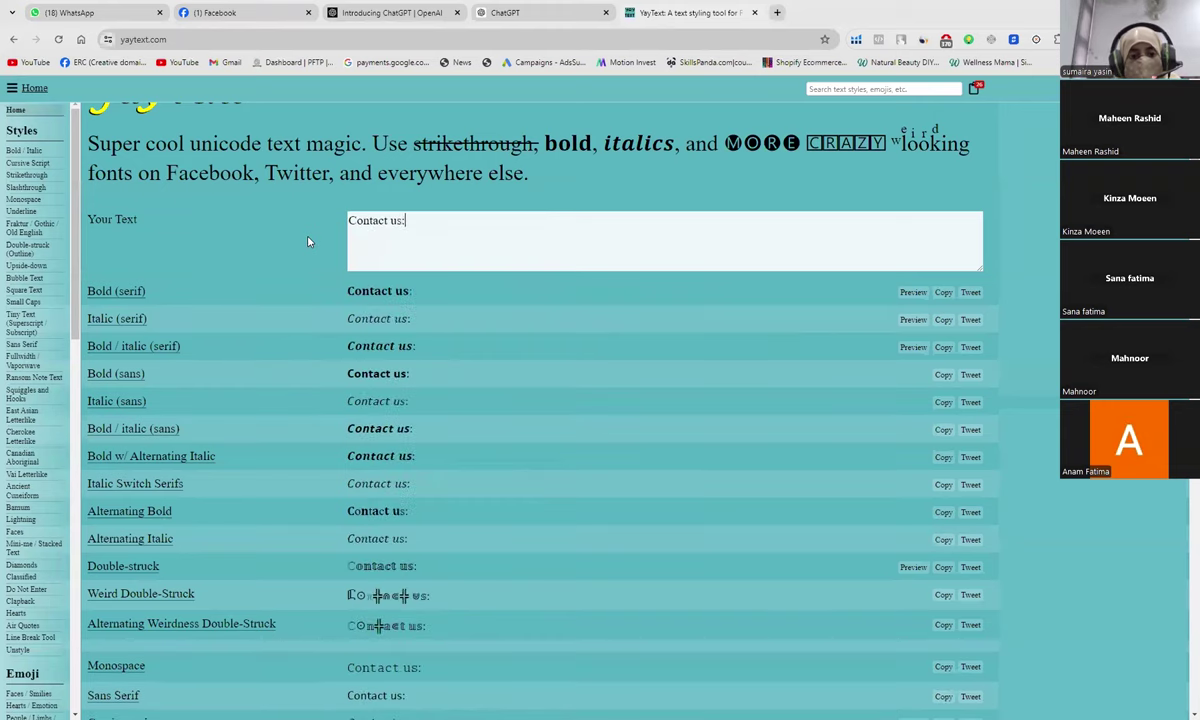
click(945, 295)
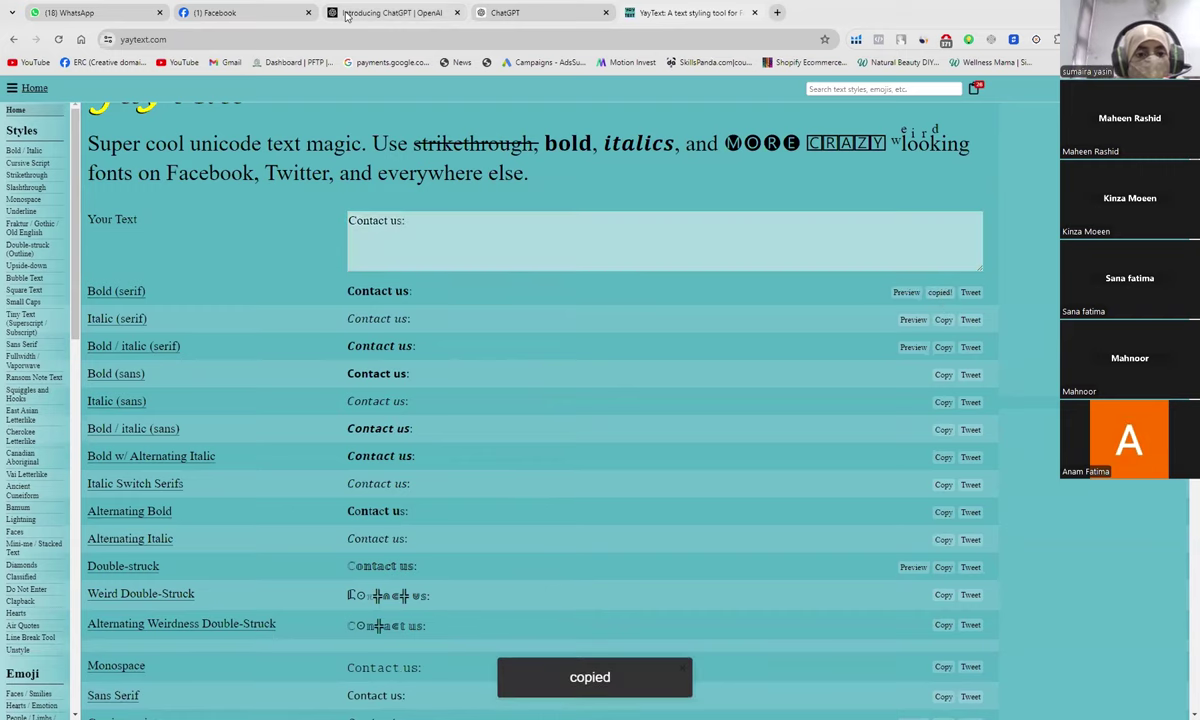
click(346, 15)
click(254, 14)
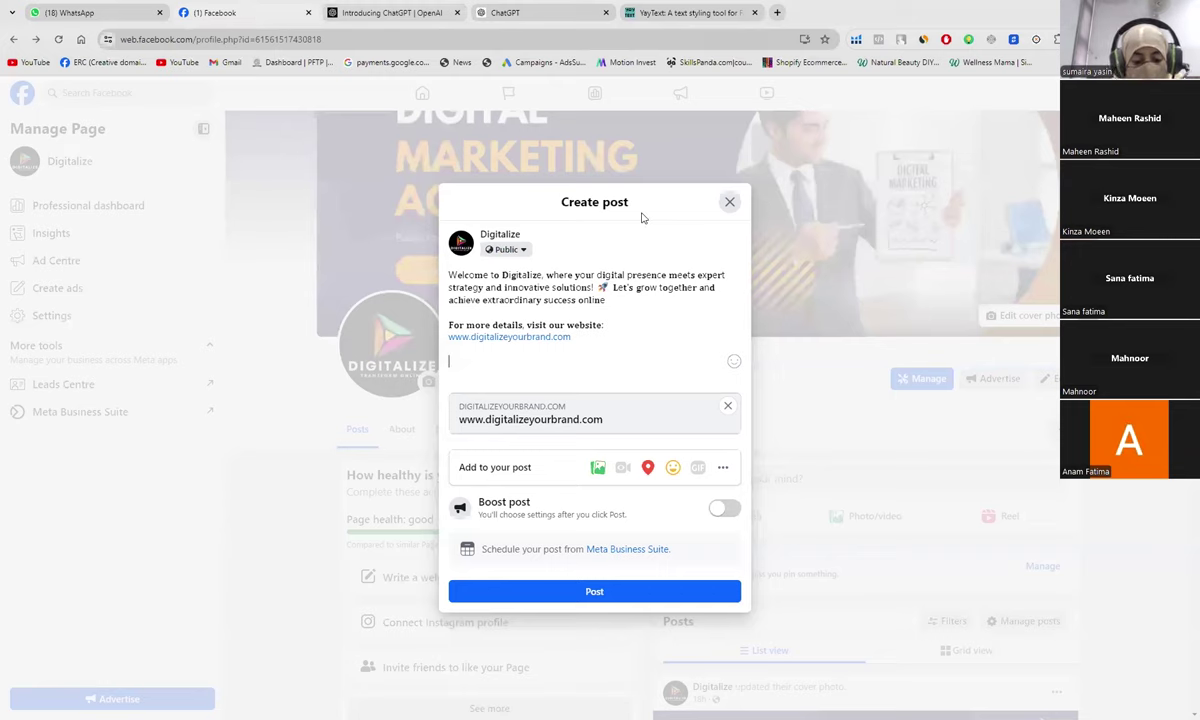
Step: Add the business phone number after 'Contact us:', correct its digits, and select the whole line
click(670, 12)
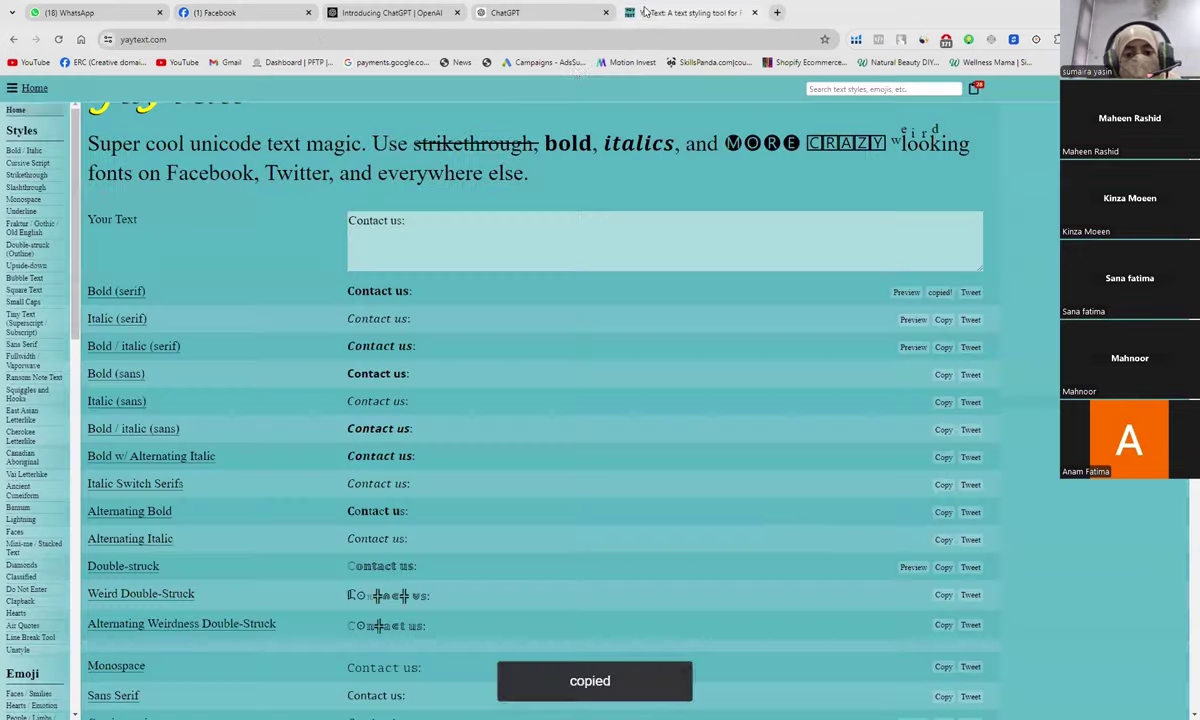
click(408, 229)
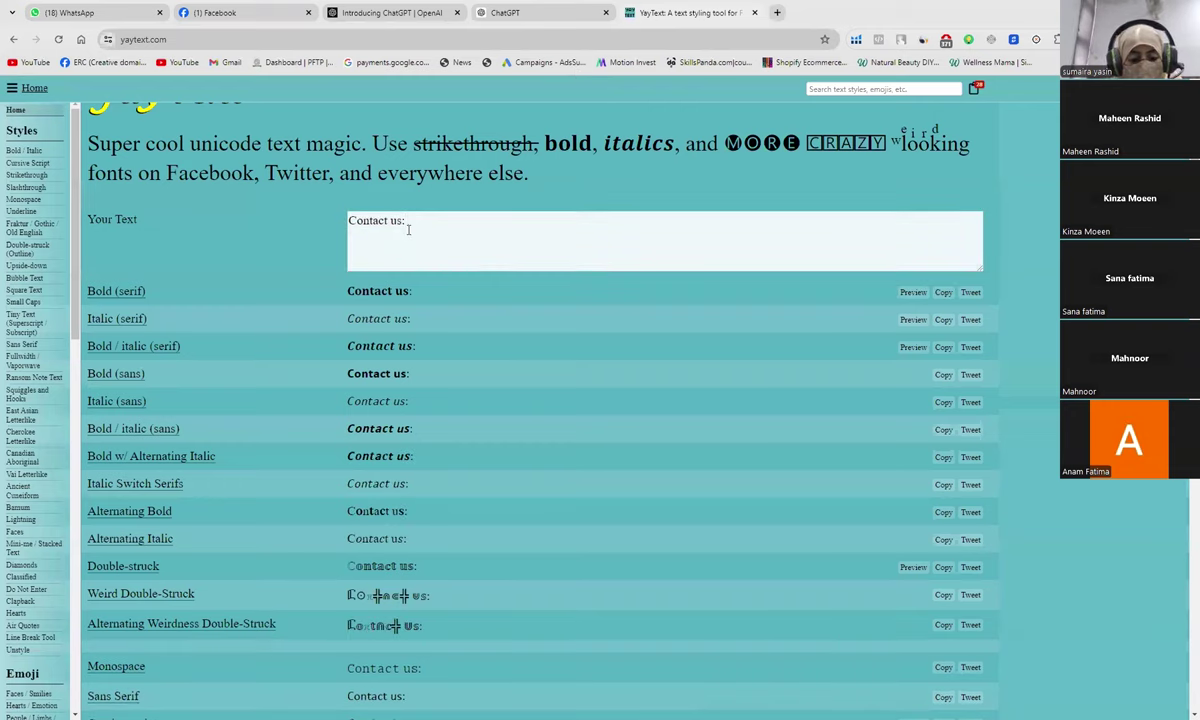
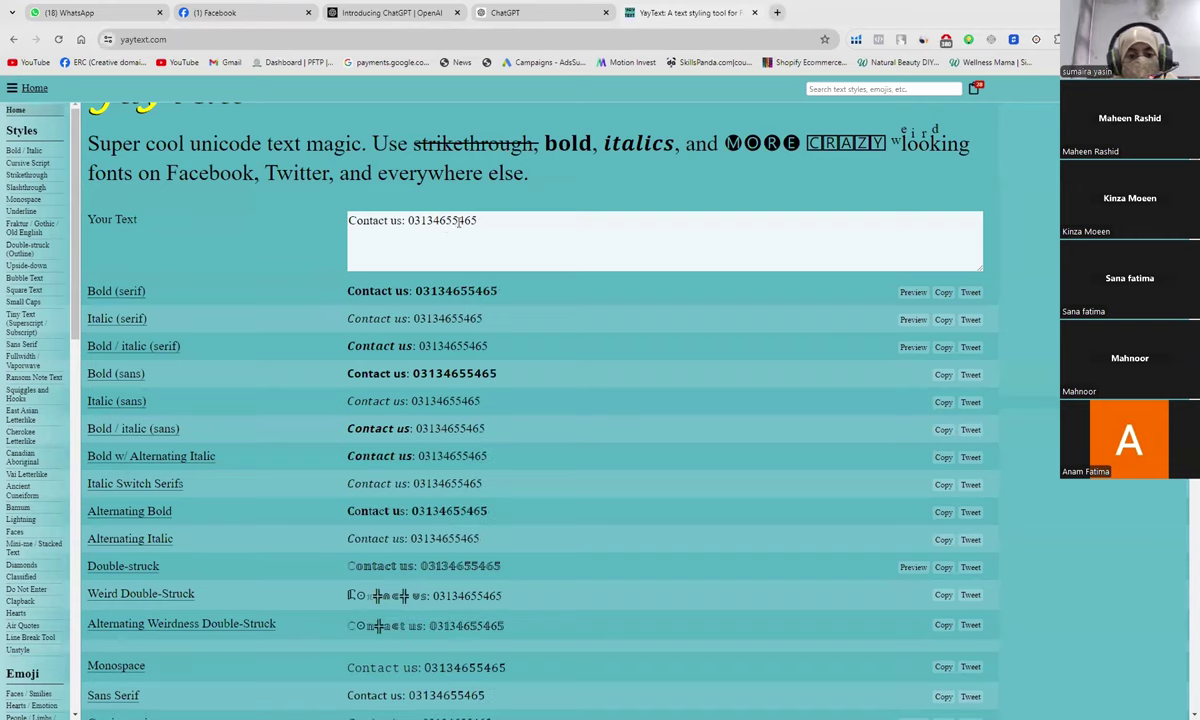
click(459, 222)
key(BackSpace)
key(BackSpace)
text(22)
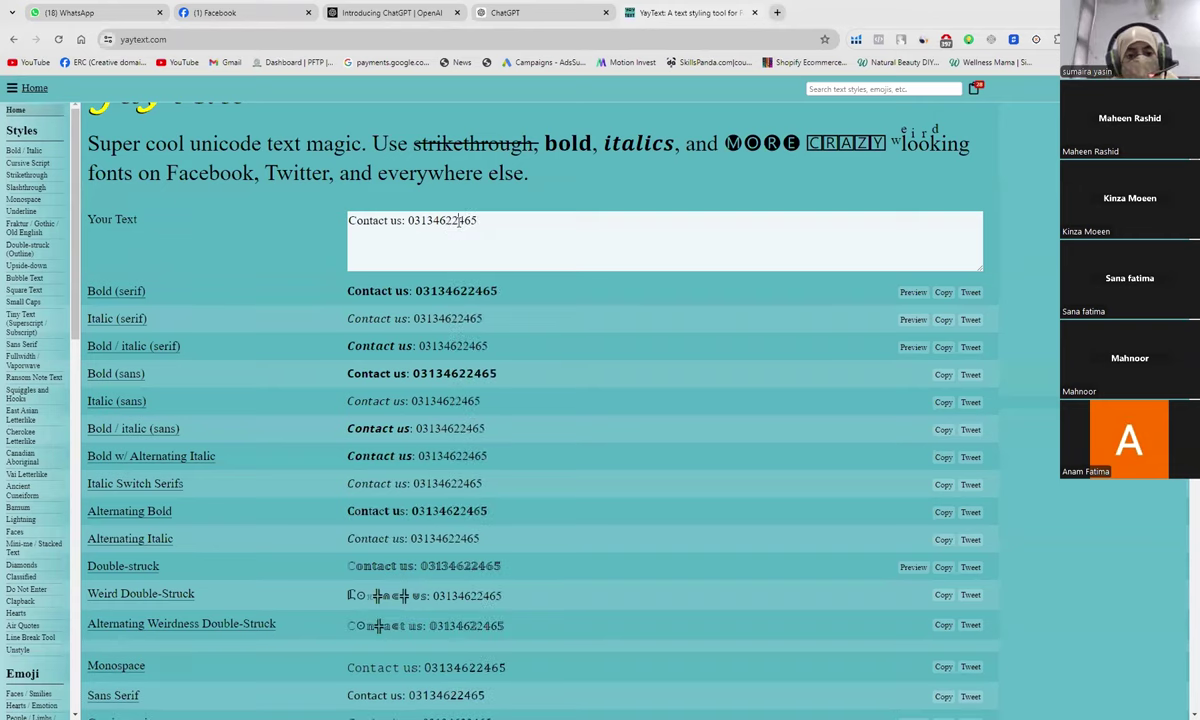
drag(478, 221, 351, 228)
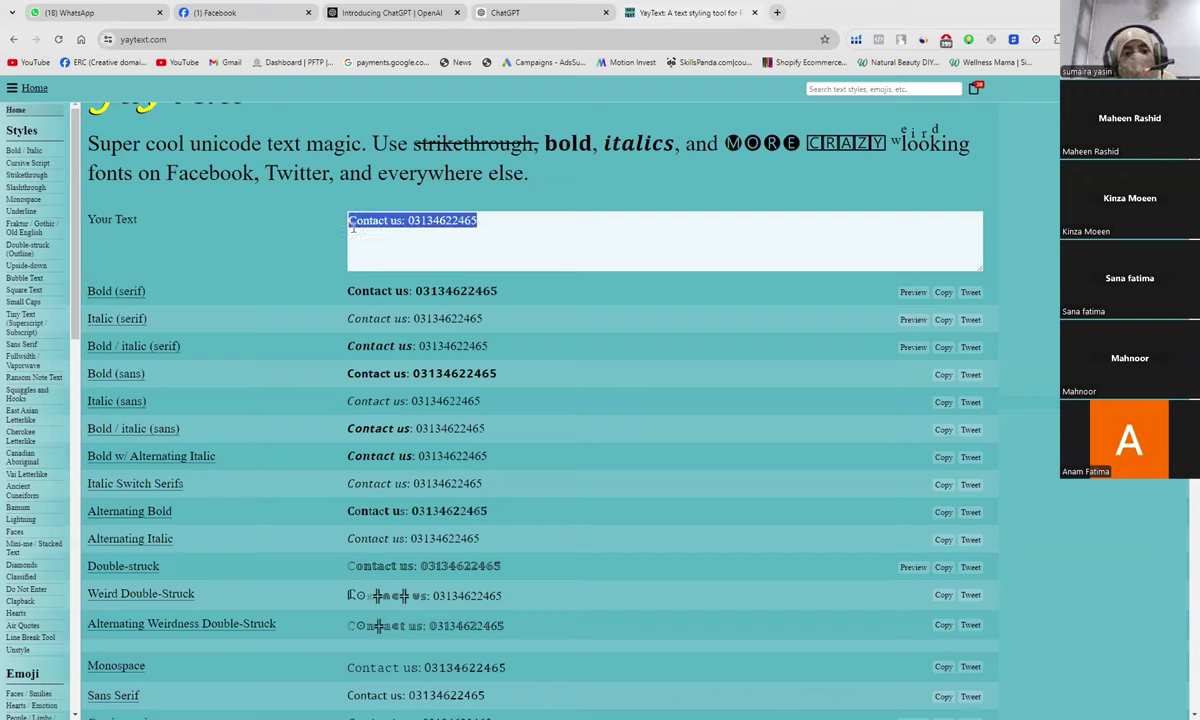
click(254, 17)
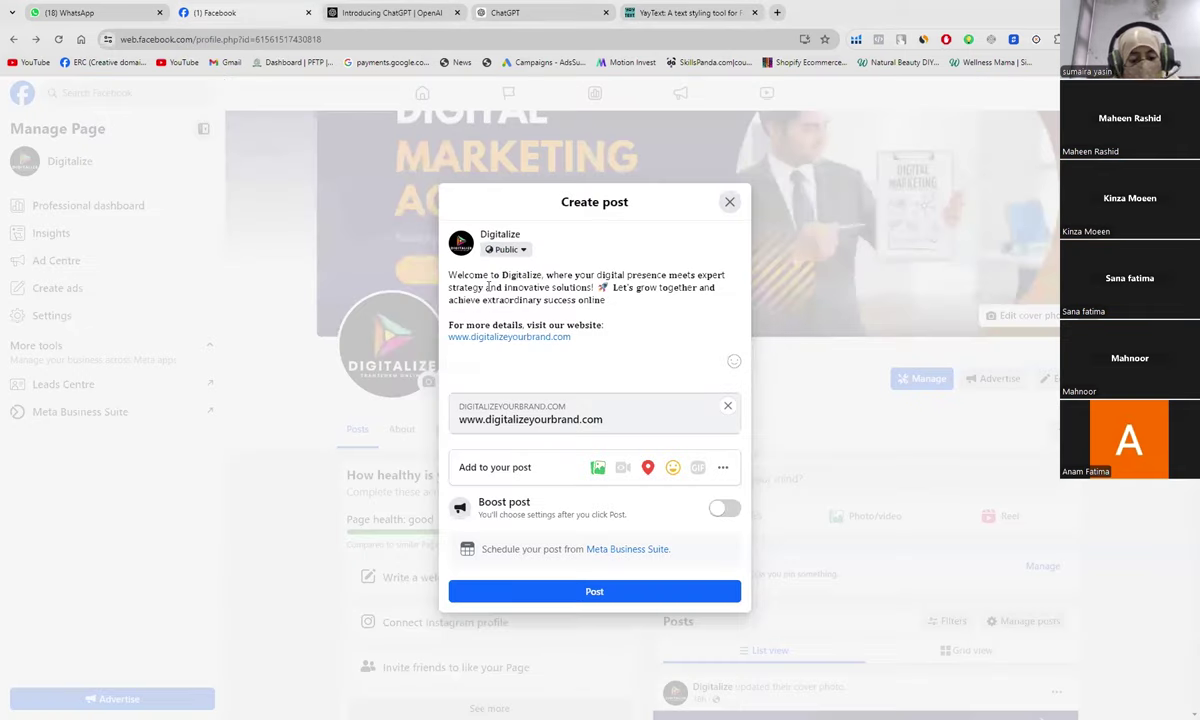
Step: Swap the post's plain contact line for the bold serif version and add two blank lines below
key(ctrl+v)
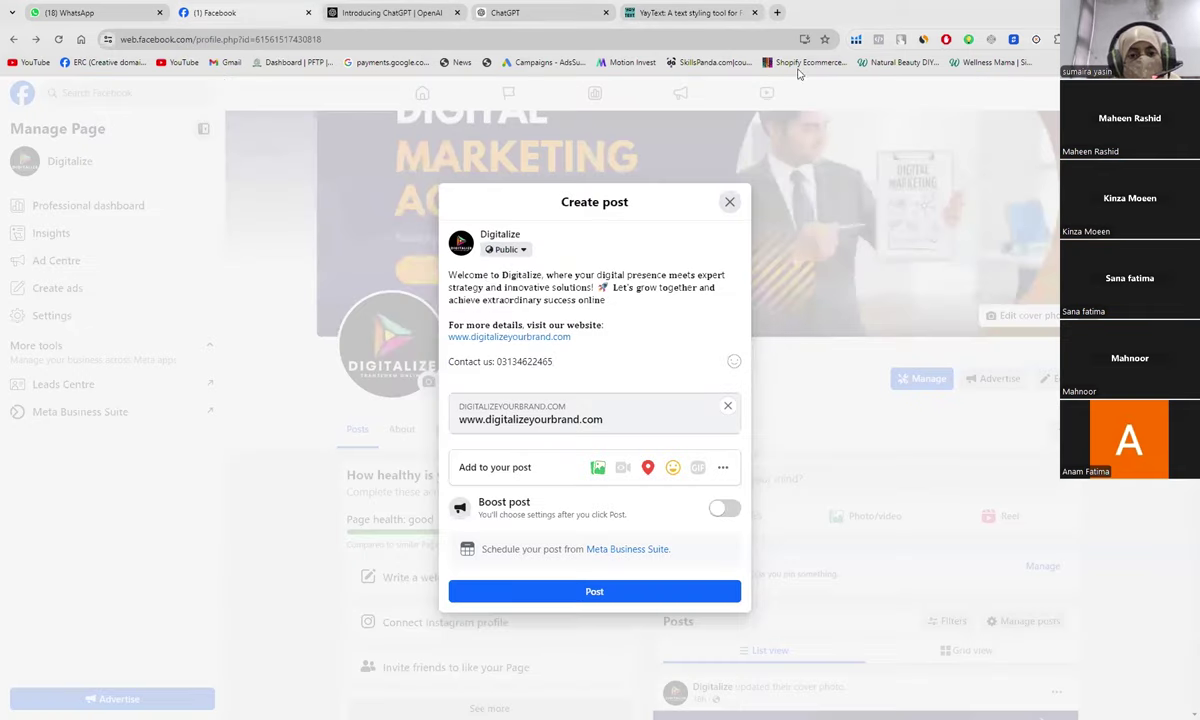
click(647, 14)
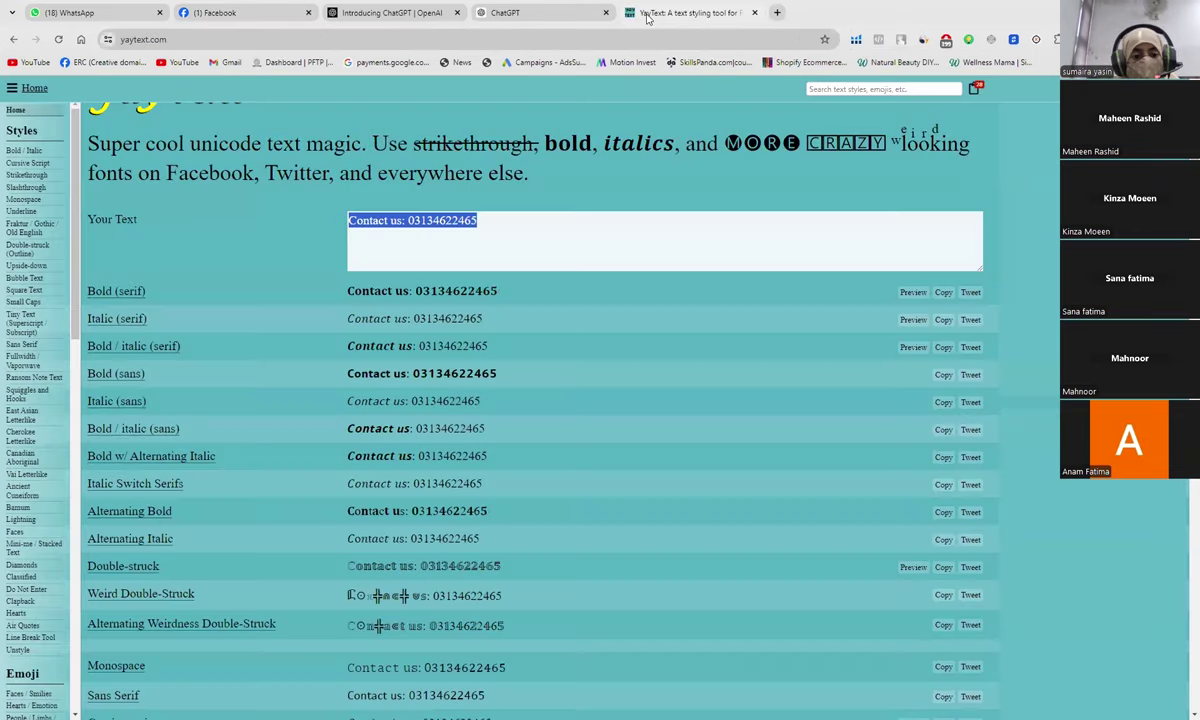
click(942, 292)
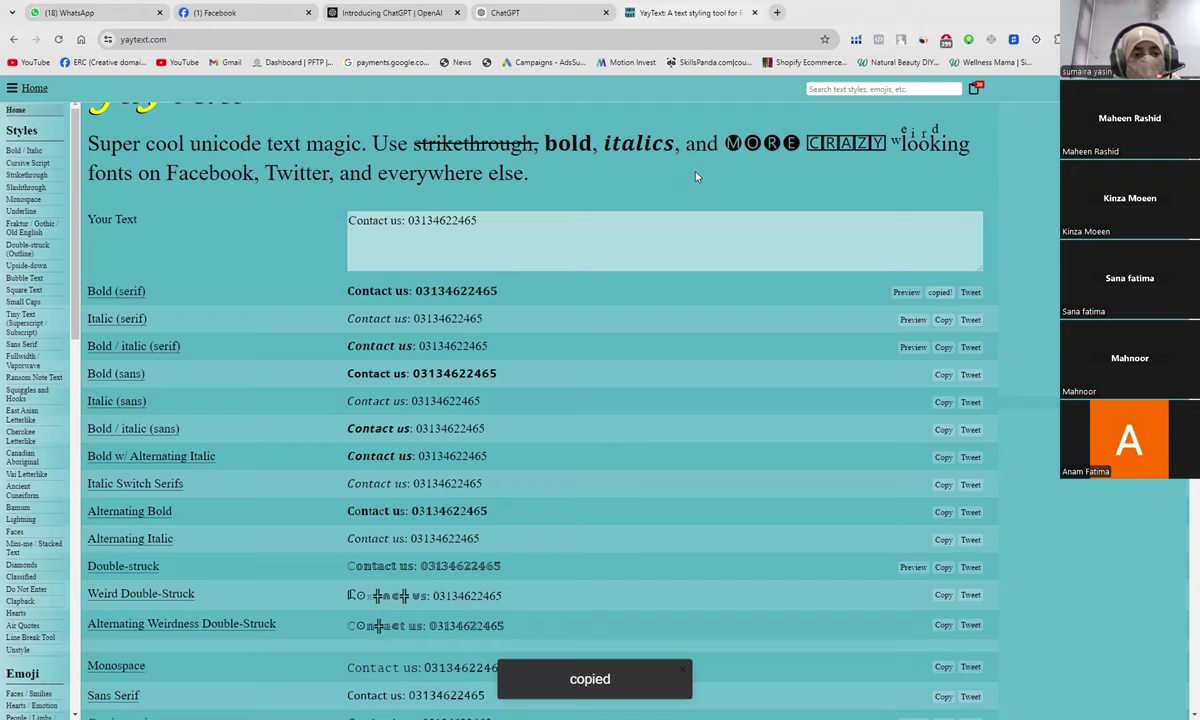
click(215, 13)
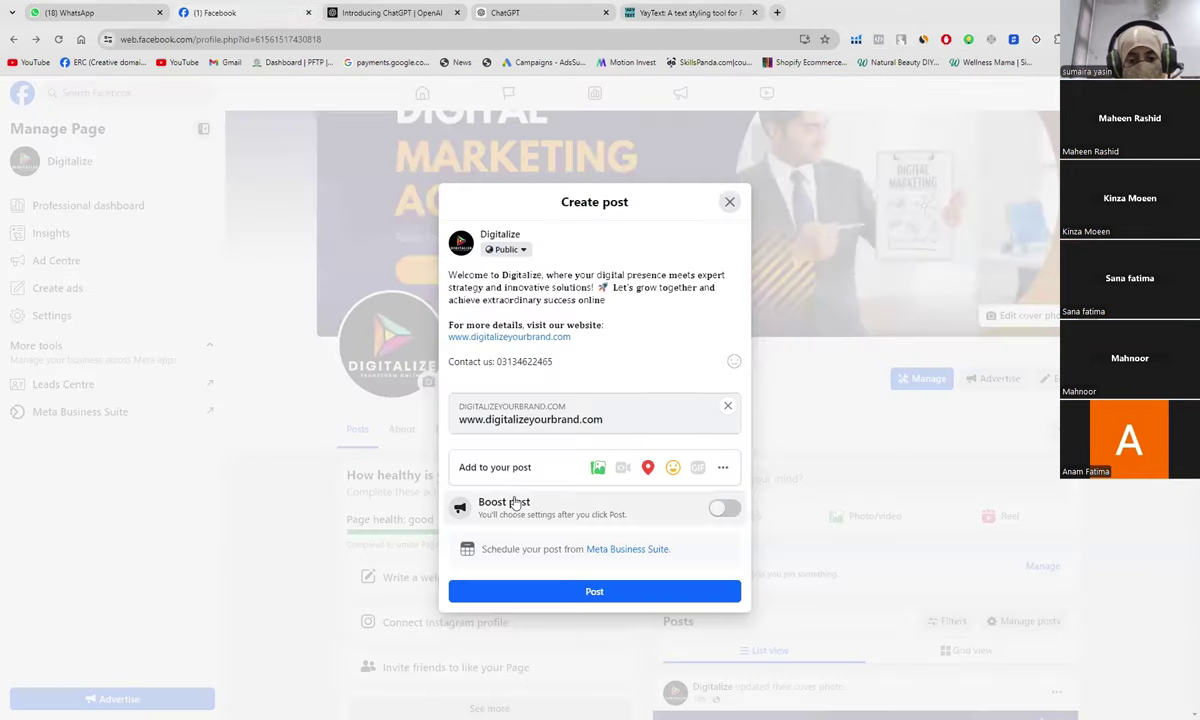
drag(556, 362, 420, 372)
key(ctrl+v)
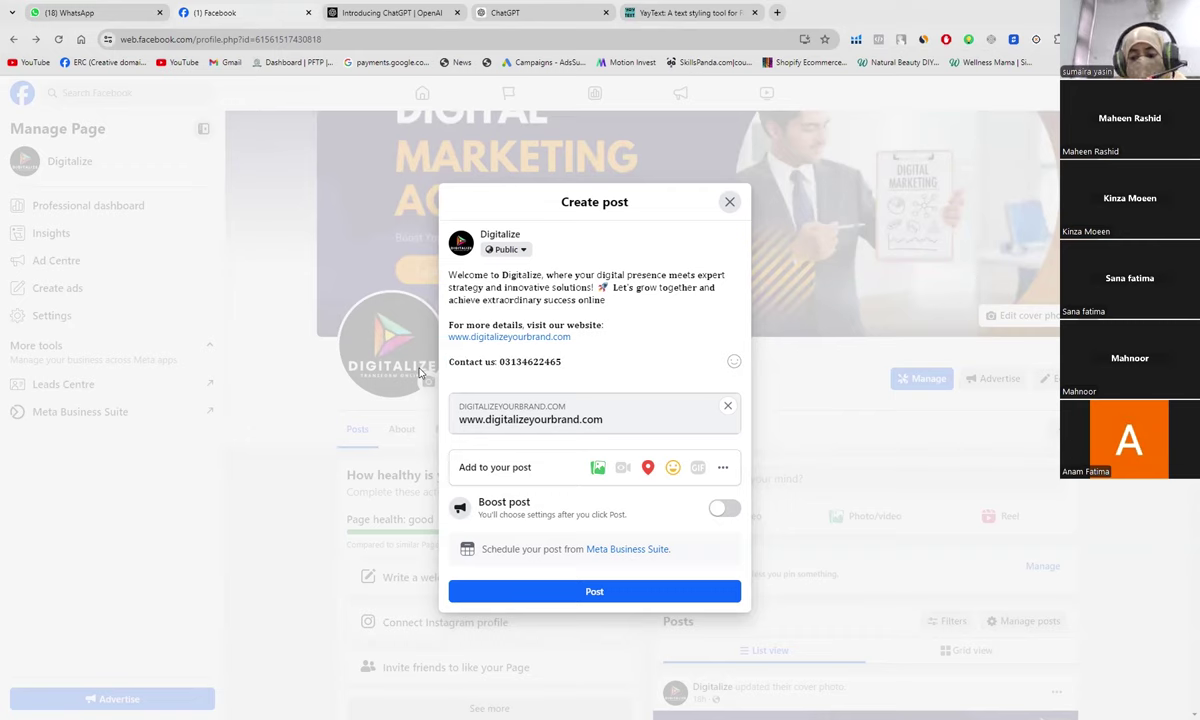
key(Return)
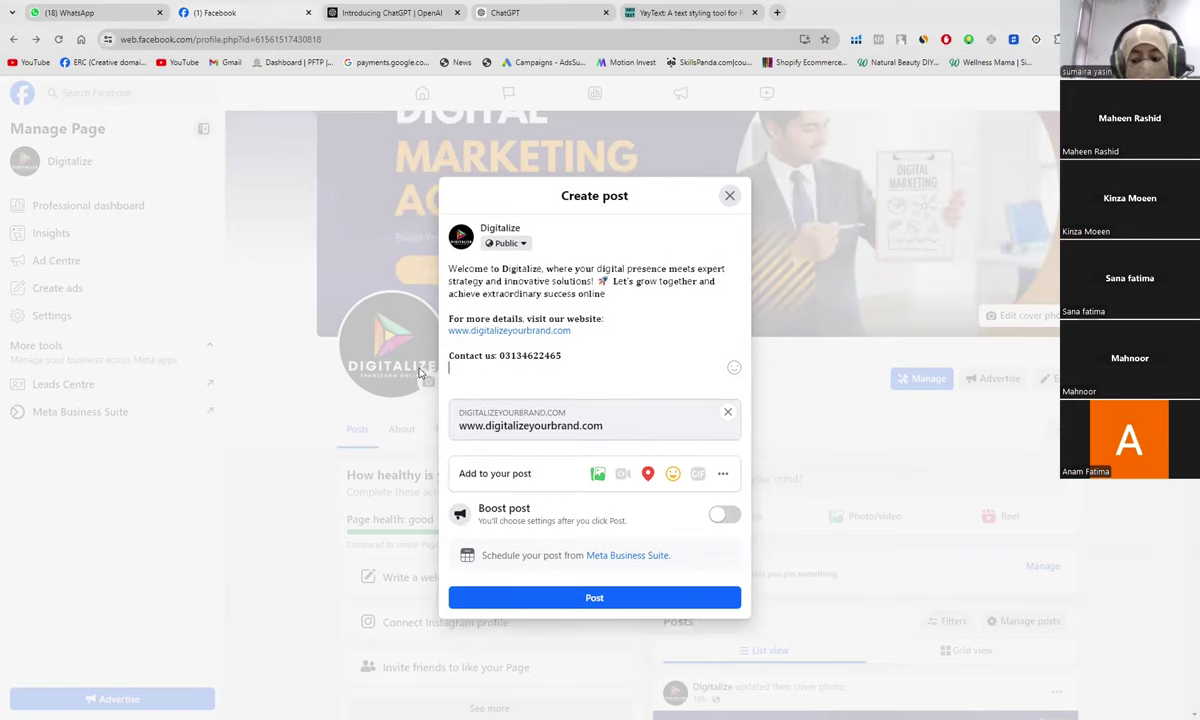
key(Return)
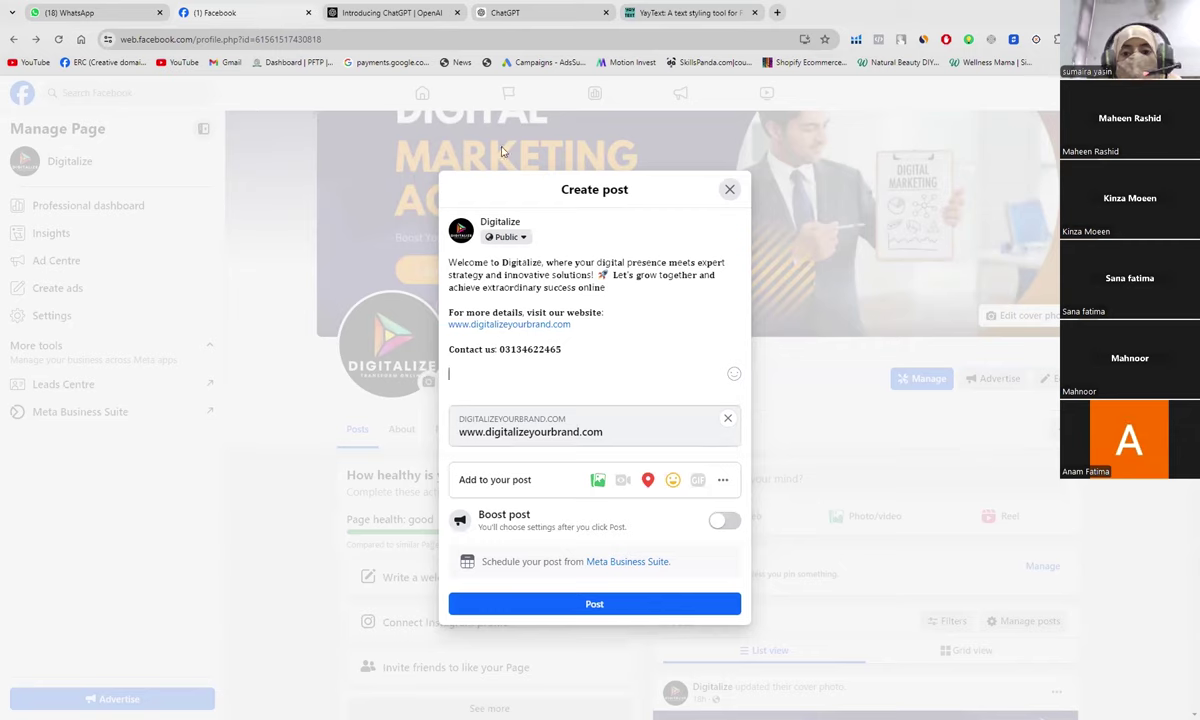
Step: Go to h.bdir.in in a new Chrome tab
click(777, 12)
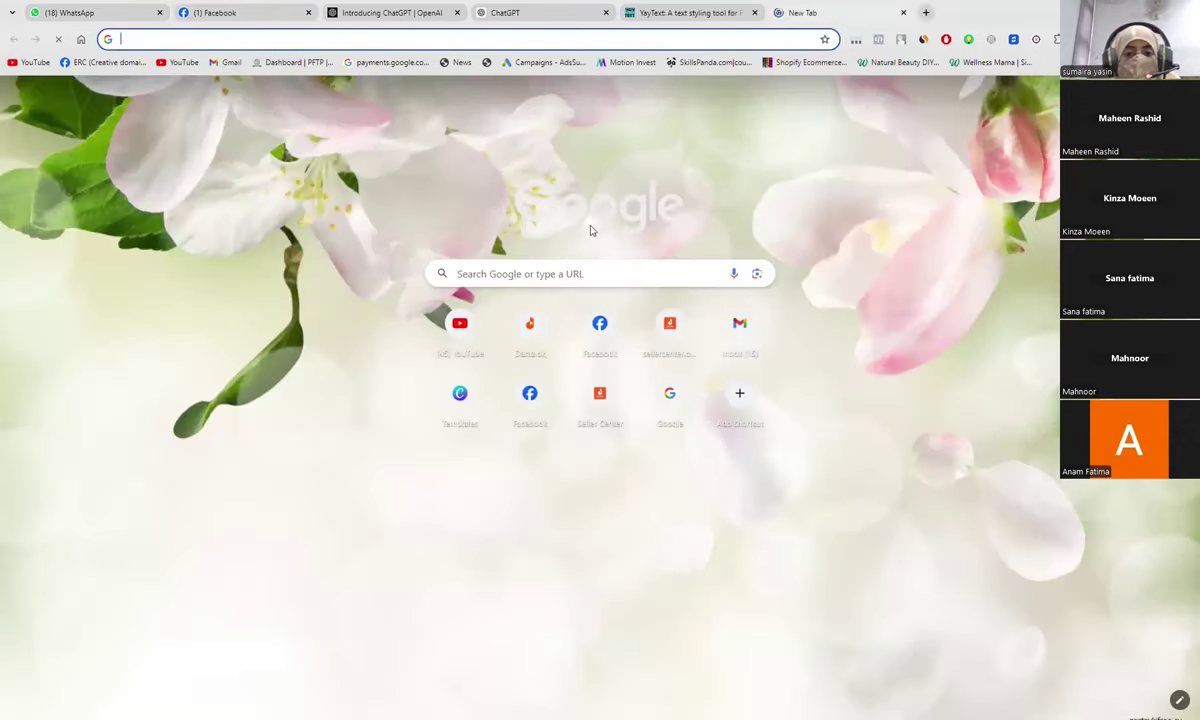
click(571, 272)
text(h.)
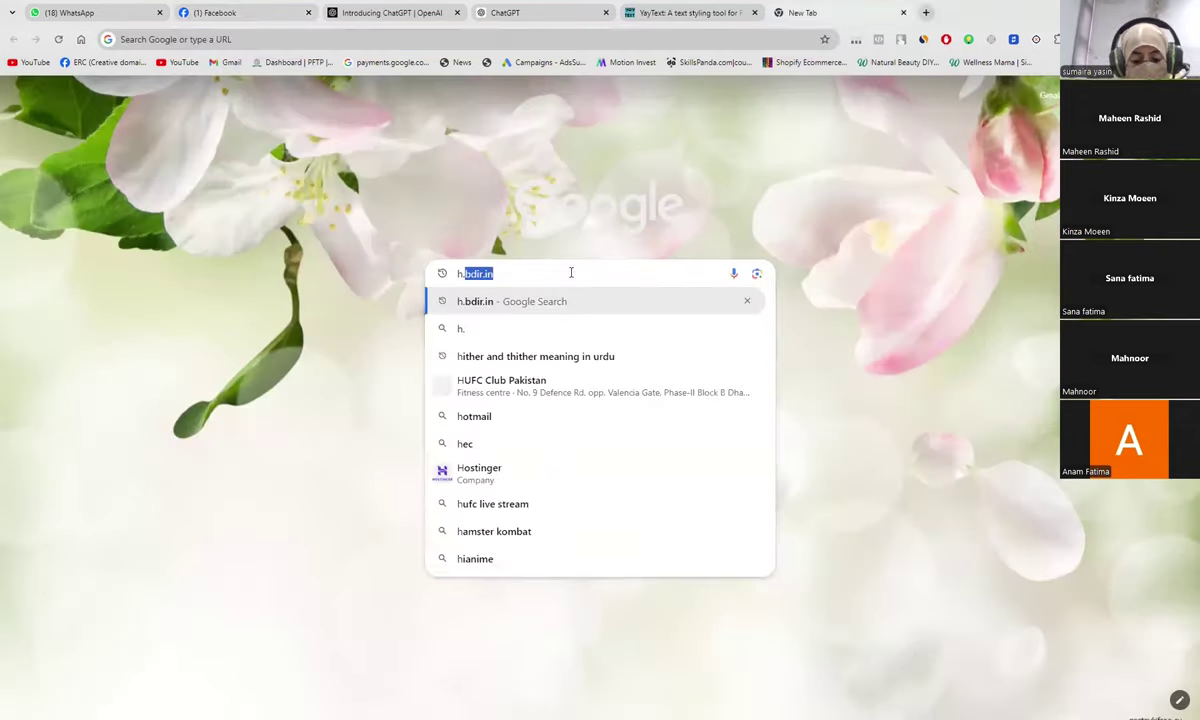
text(bdir.in)
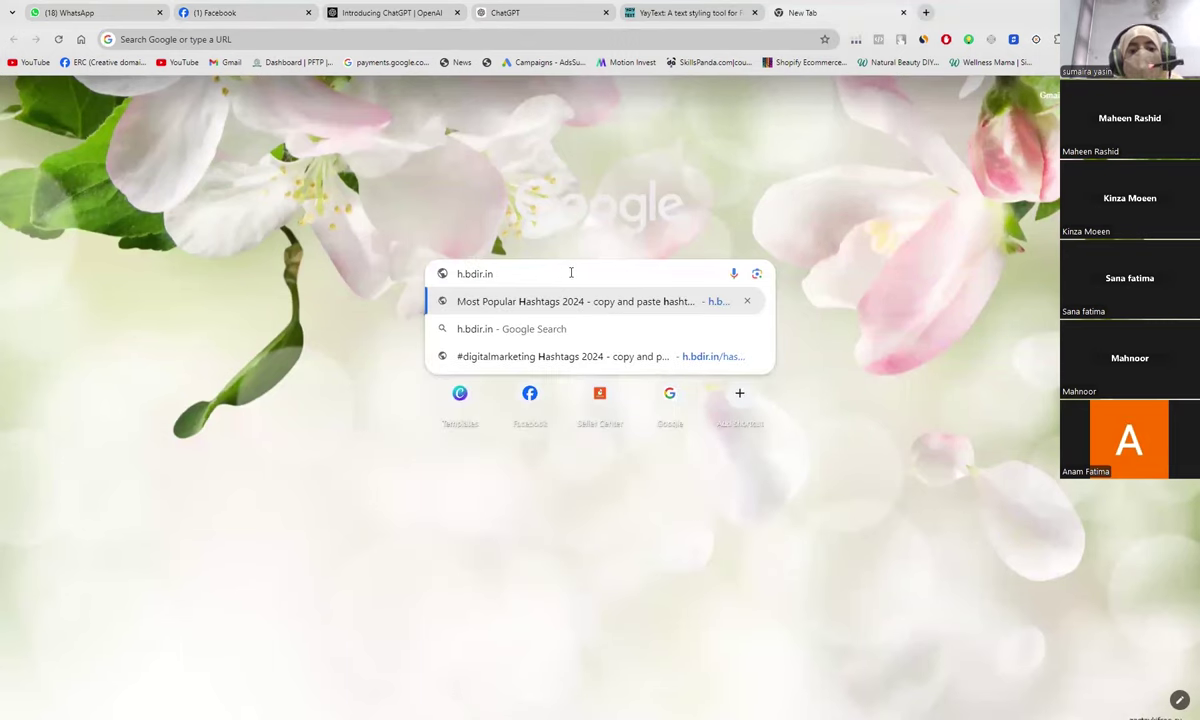
key(Return)
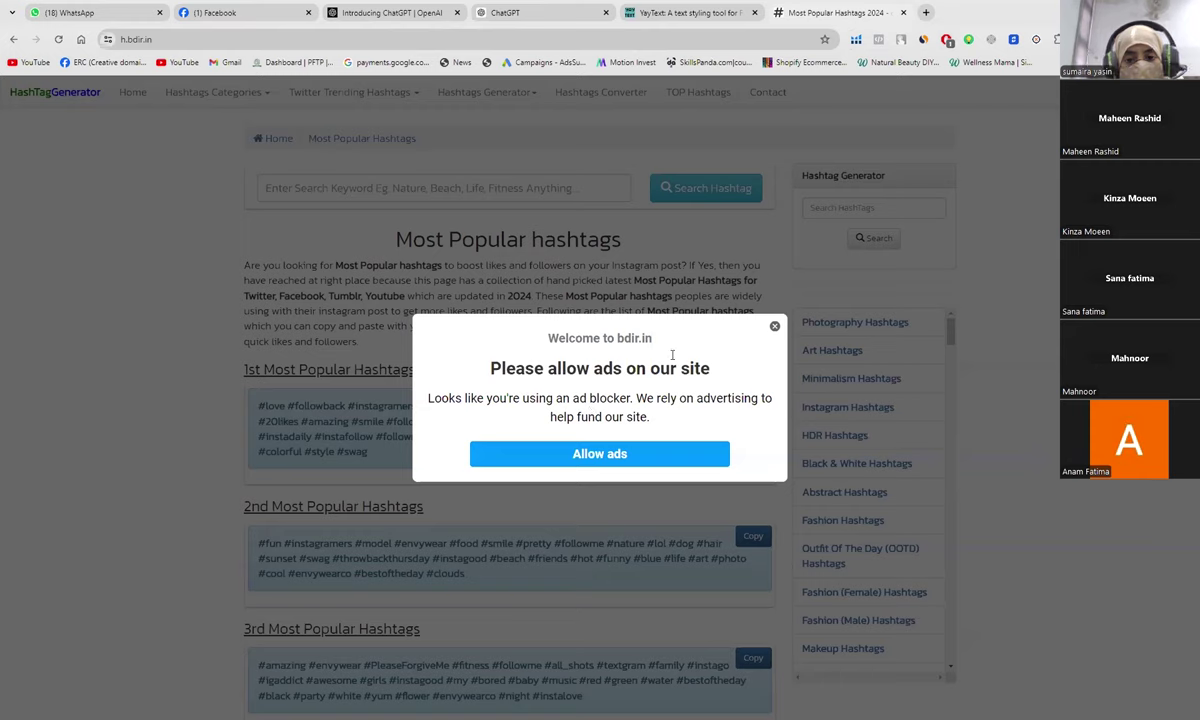
Step: Pause AdBlock on h.bdir.in, allow ads, and refresh the page
click(948, 41)
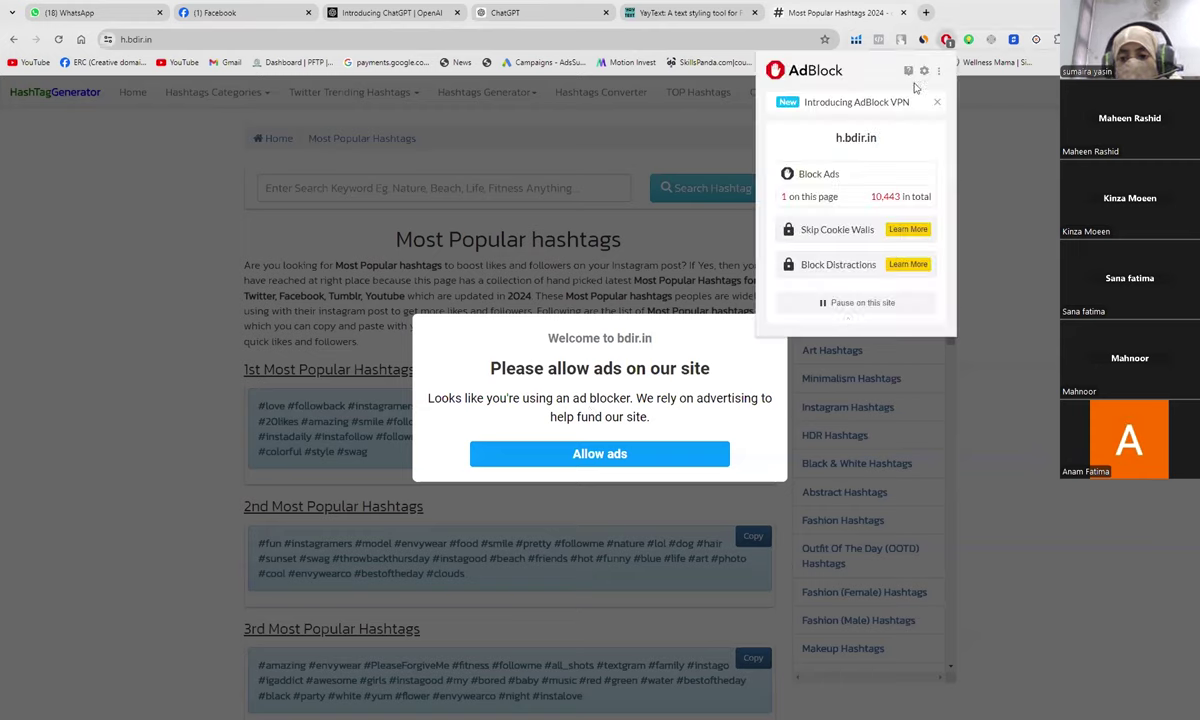
click(824, 304)
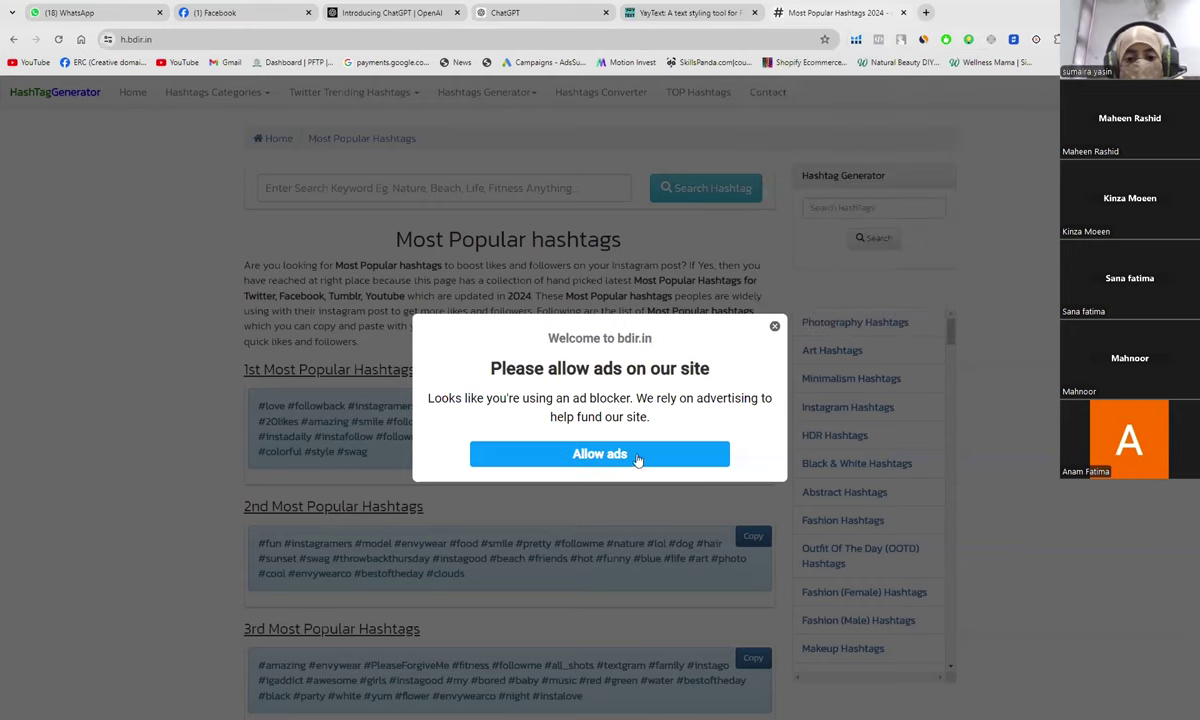
click(638, 455)
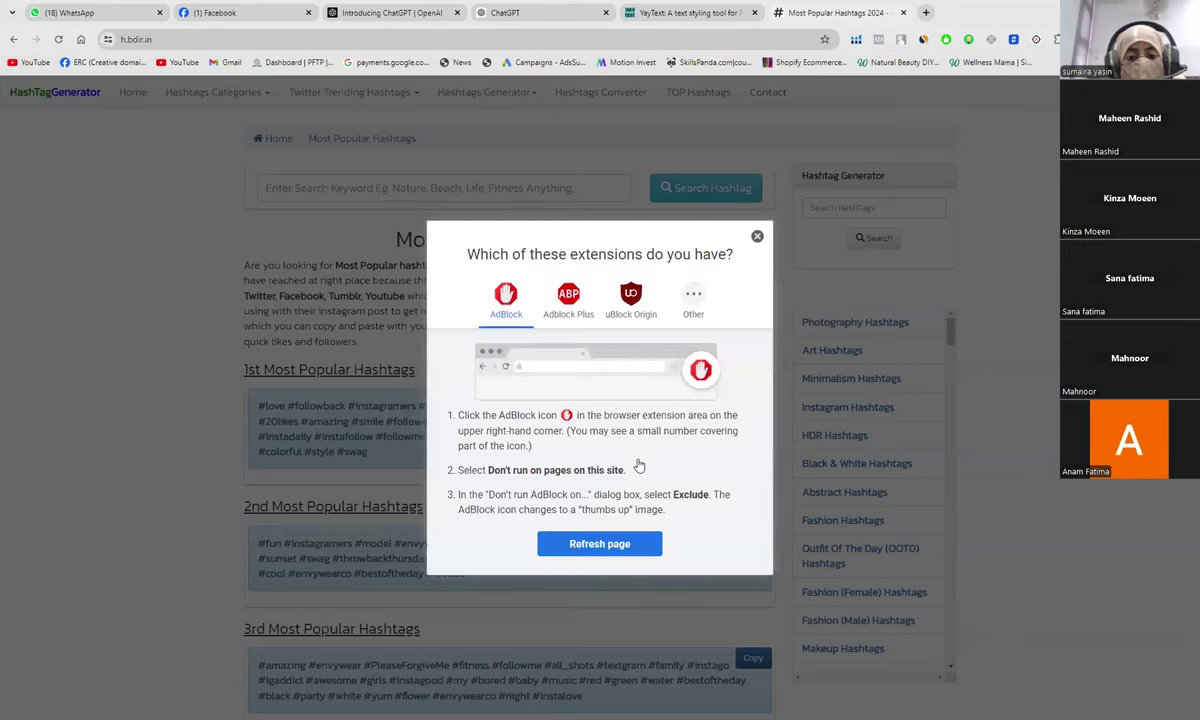
click(603, 549)
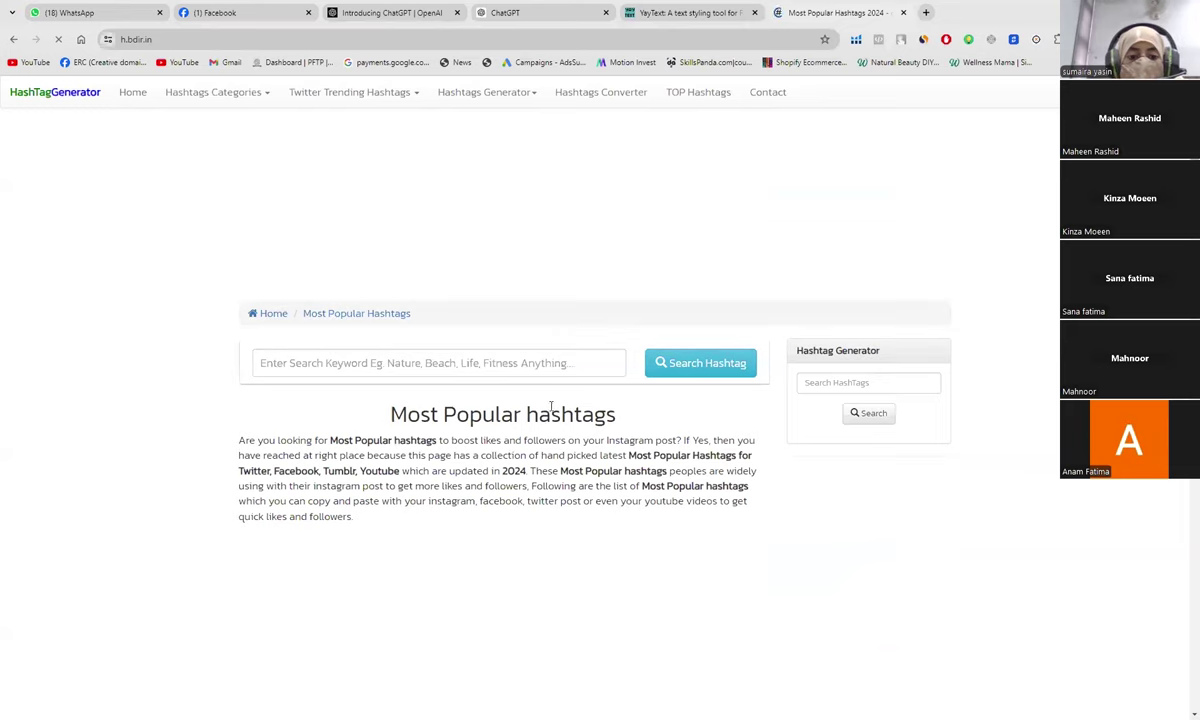
Step: Search HashTagGenerator for the keyword DigitalMarketing
scroll(628, 498, down, 1)
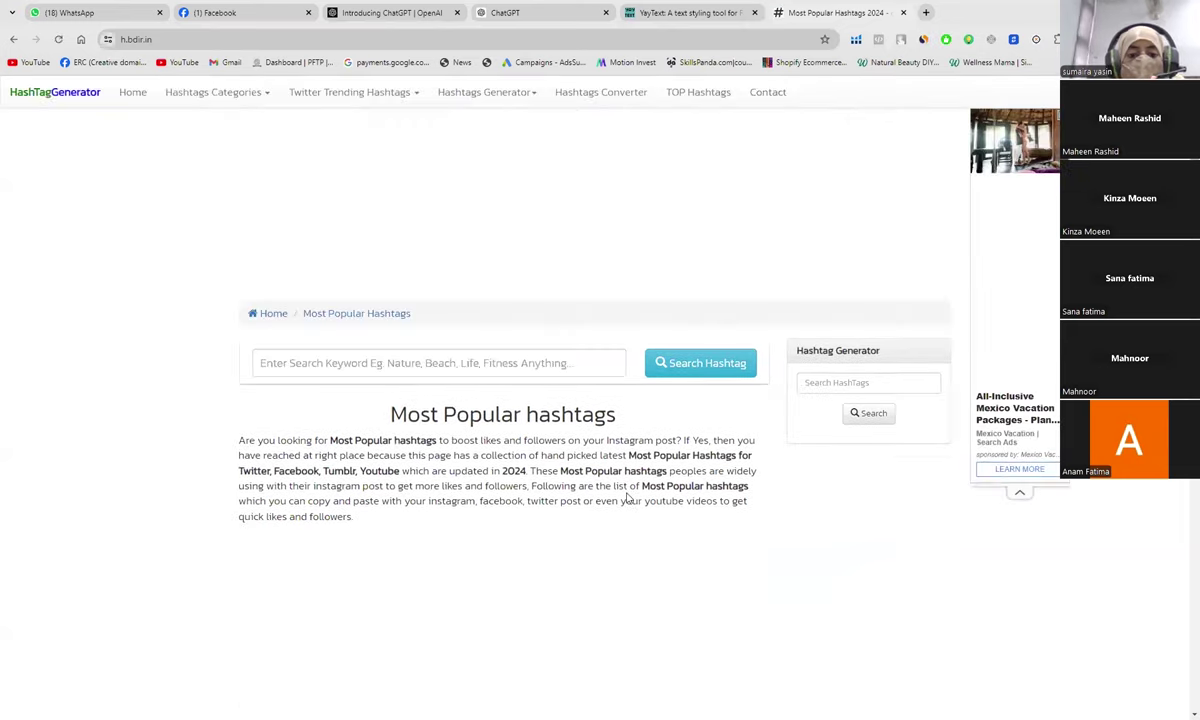
click(530, 366)
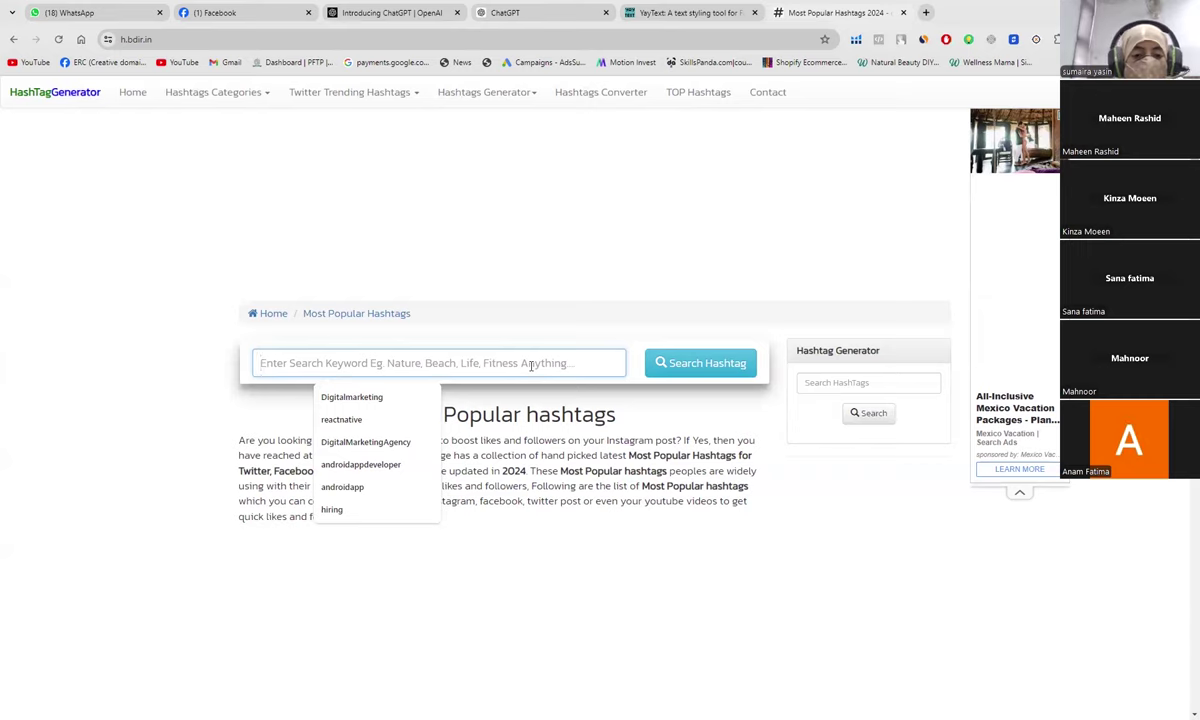
text(Dig)
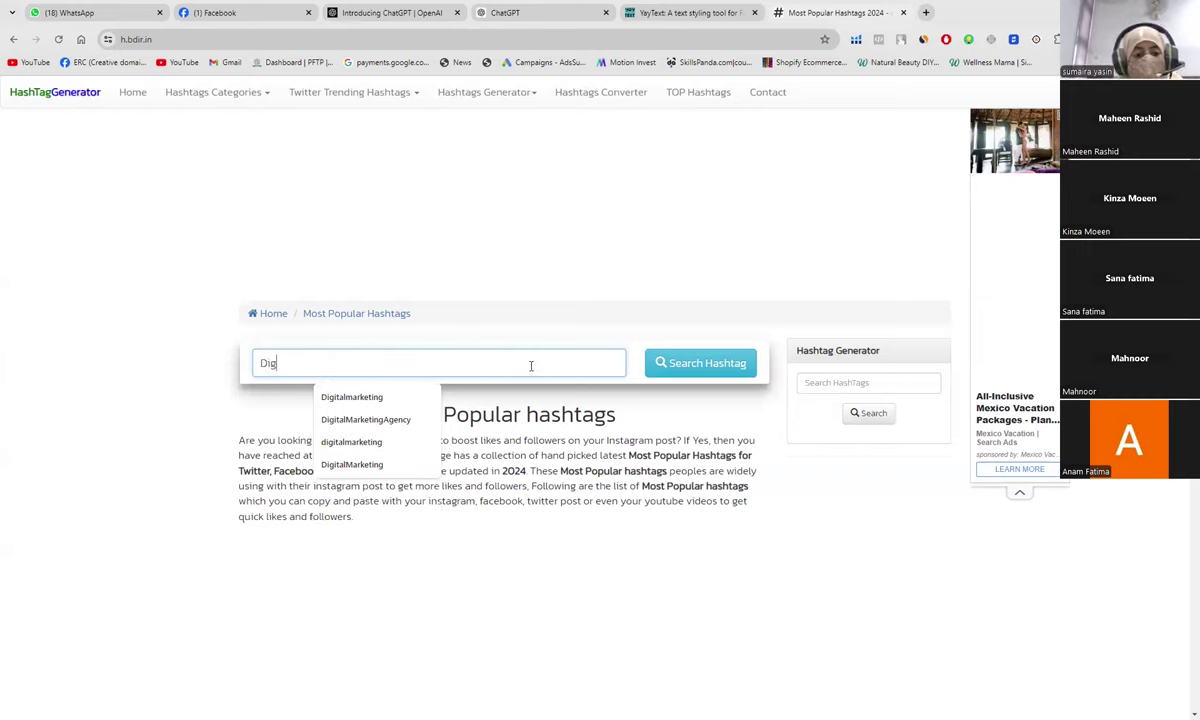
text(ital)
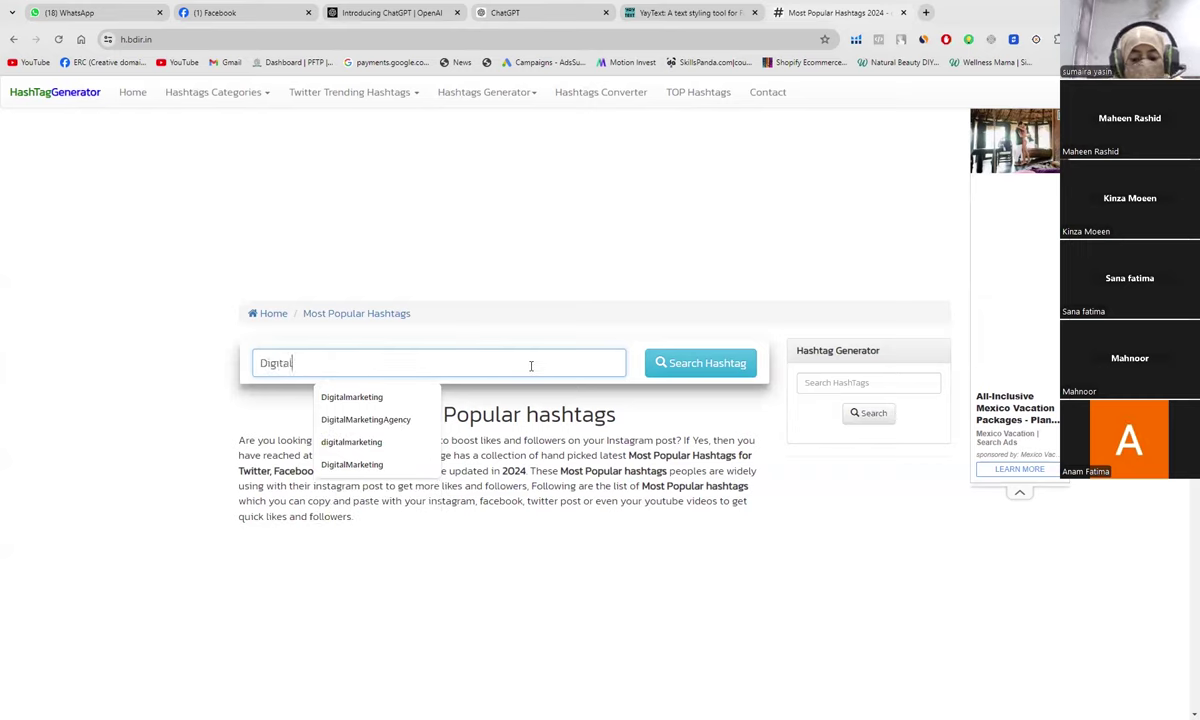
text(Marketing)
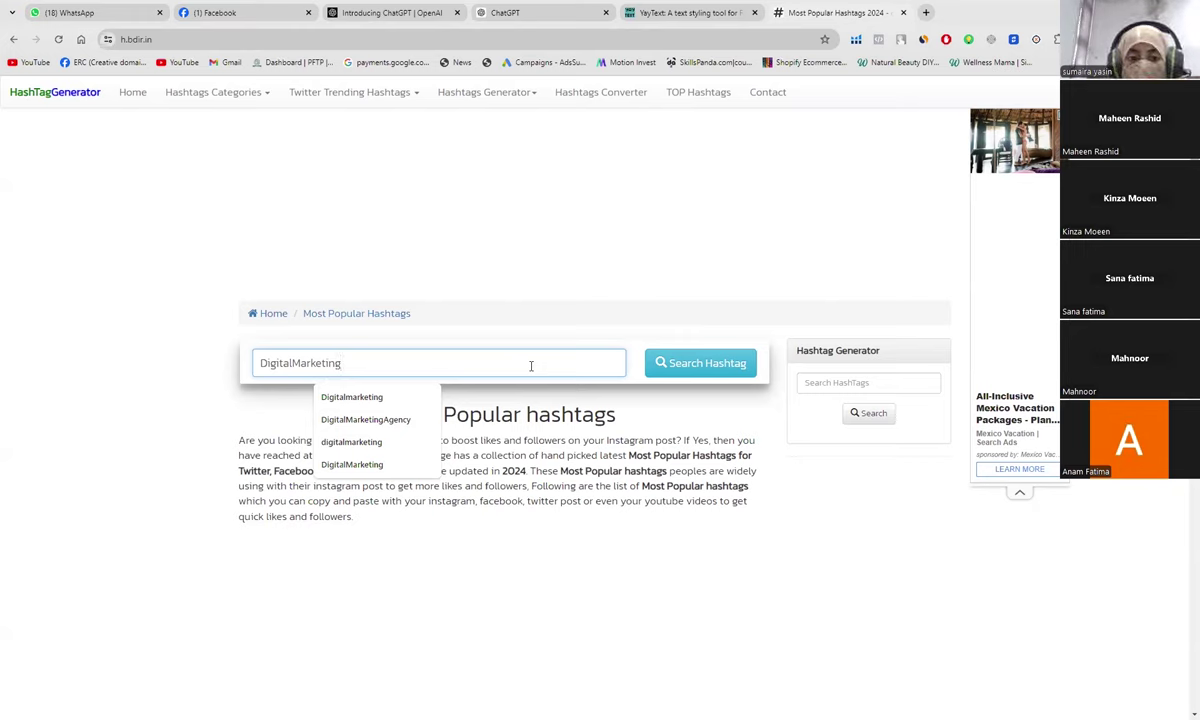
key(Return)
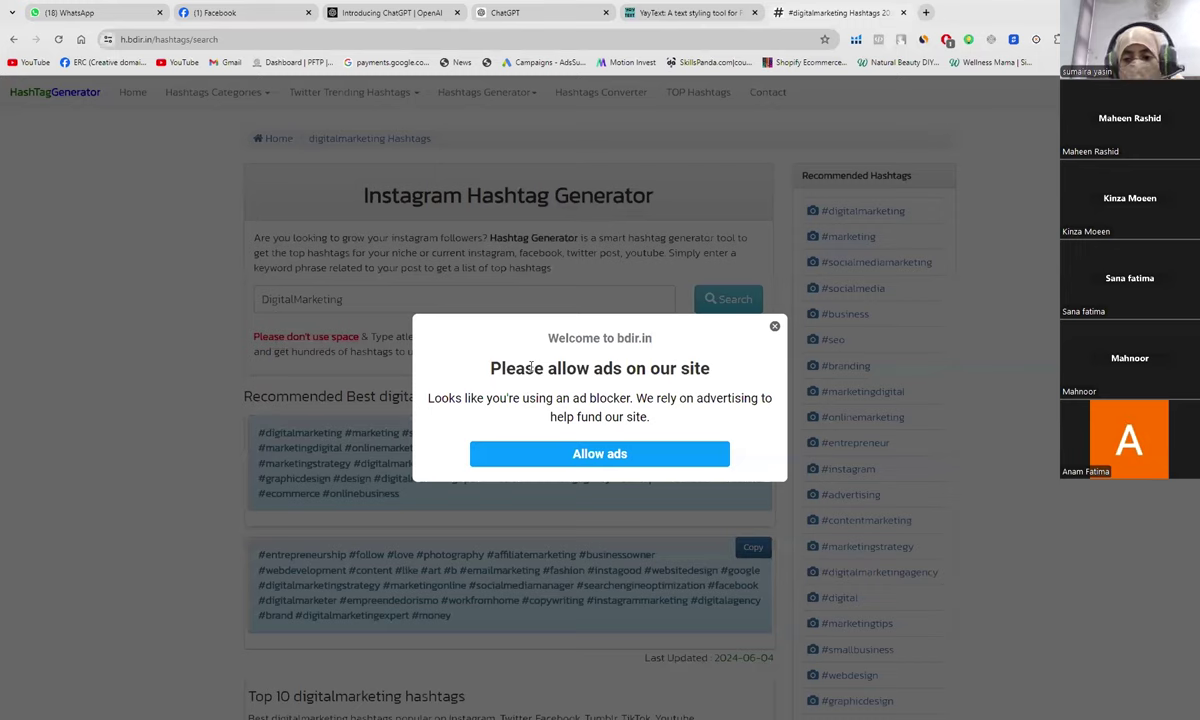
Step: Allow ads, pause AdBlock on the results page, and confirm the form resubmission on reload
click(600, 456)
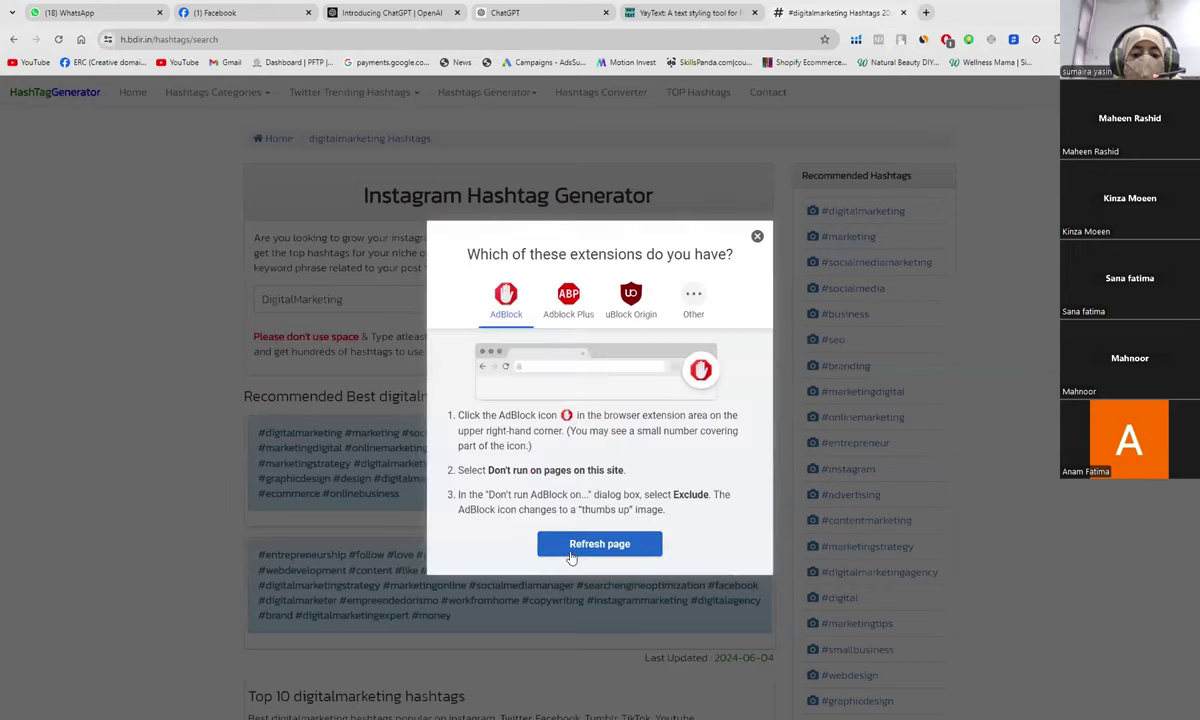
click(946, 40)
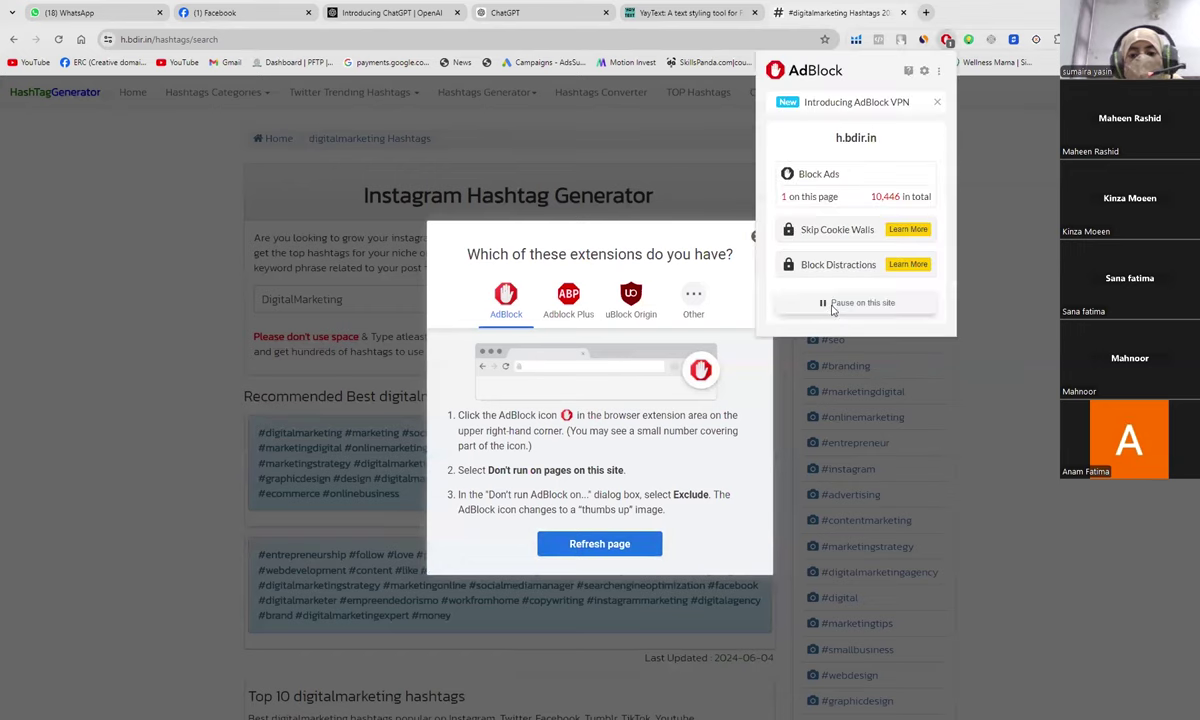
click(832, 304)
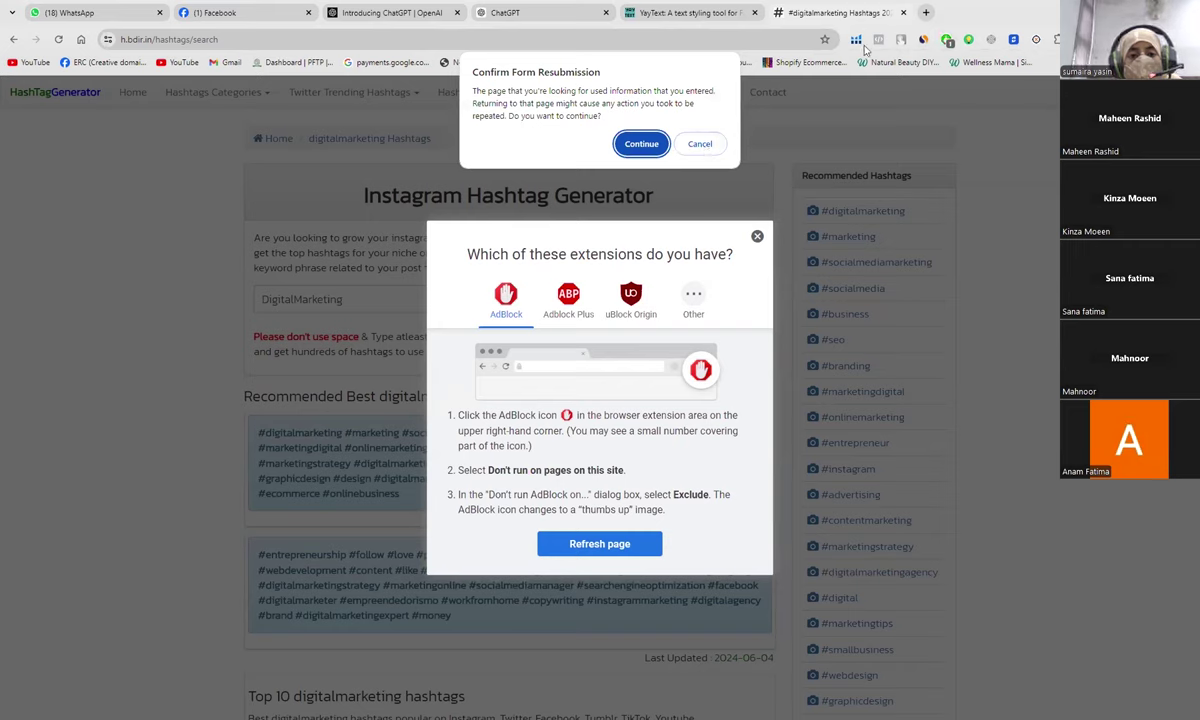
click(646, 146)
click(714, 478)
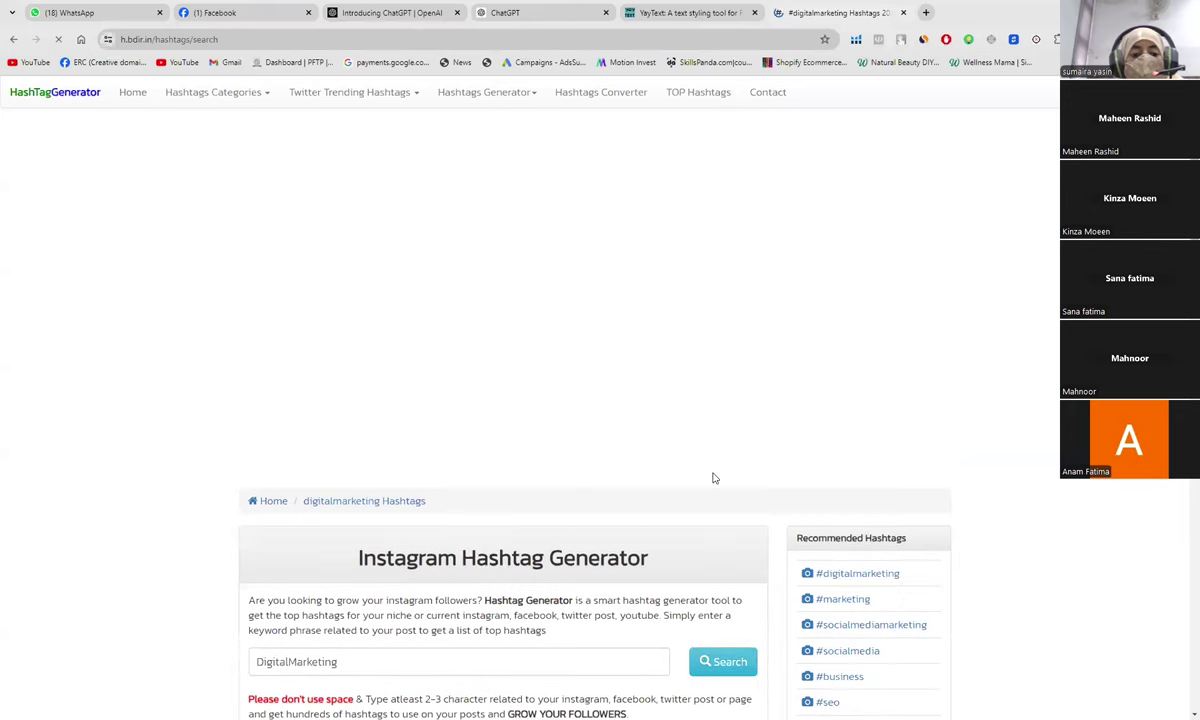
scroll(619, 496, down, 3)
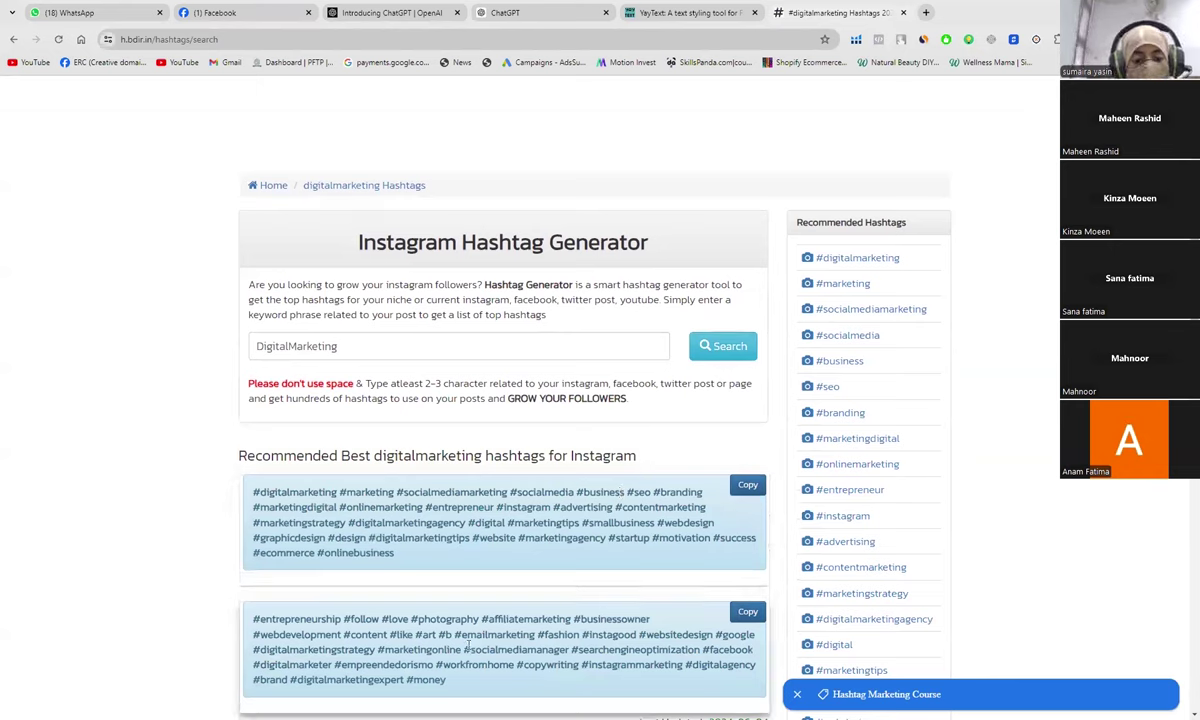
scroll(493, 565, down, 3)
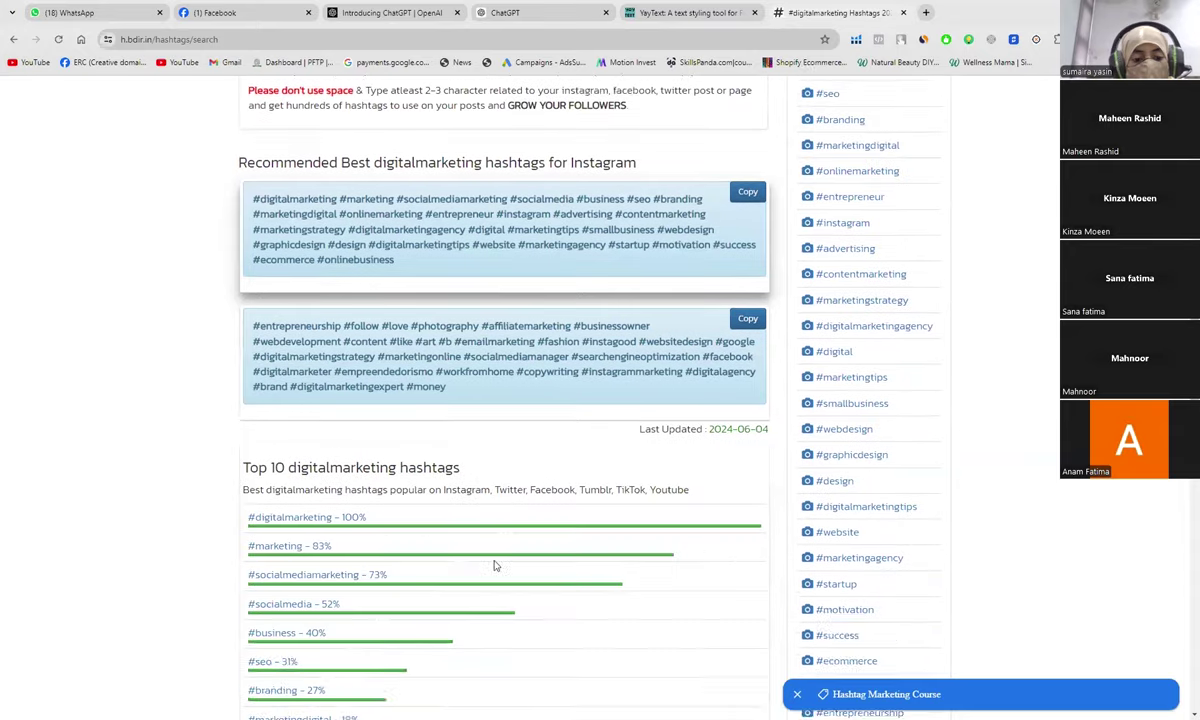
scroll(493, 565, down, 1)
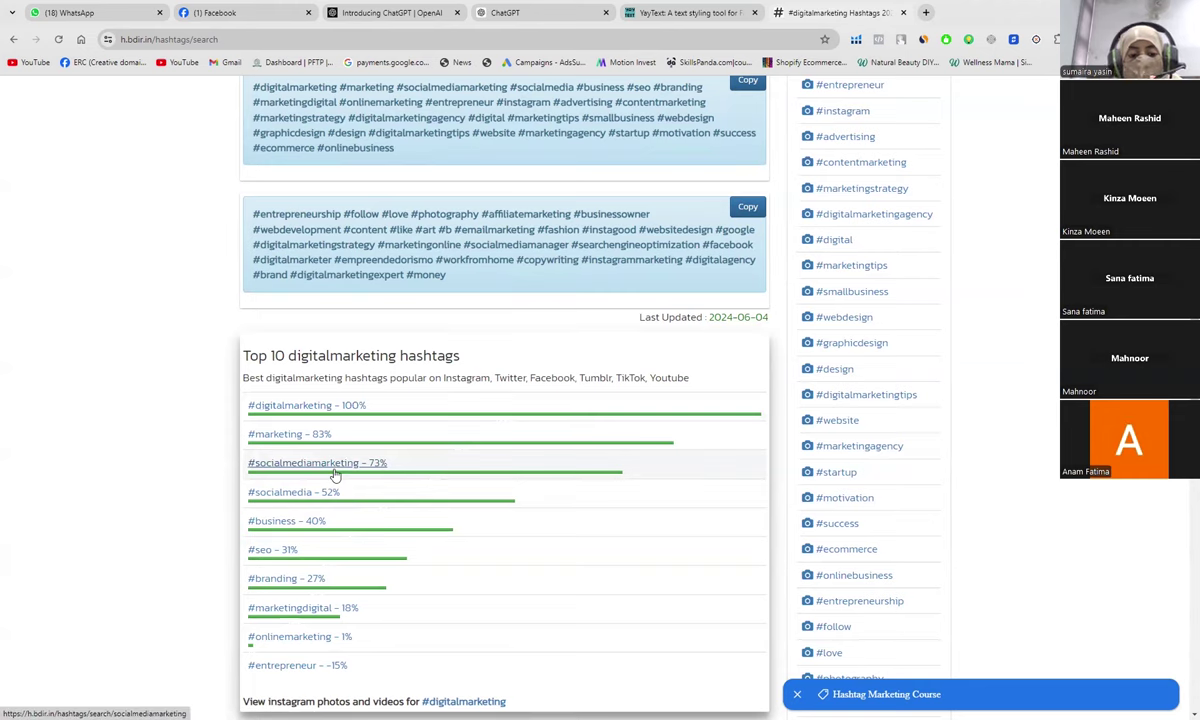
scroll(335, 475, up, 3)
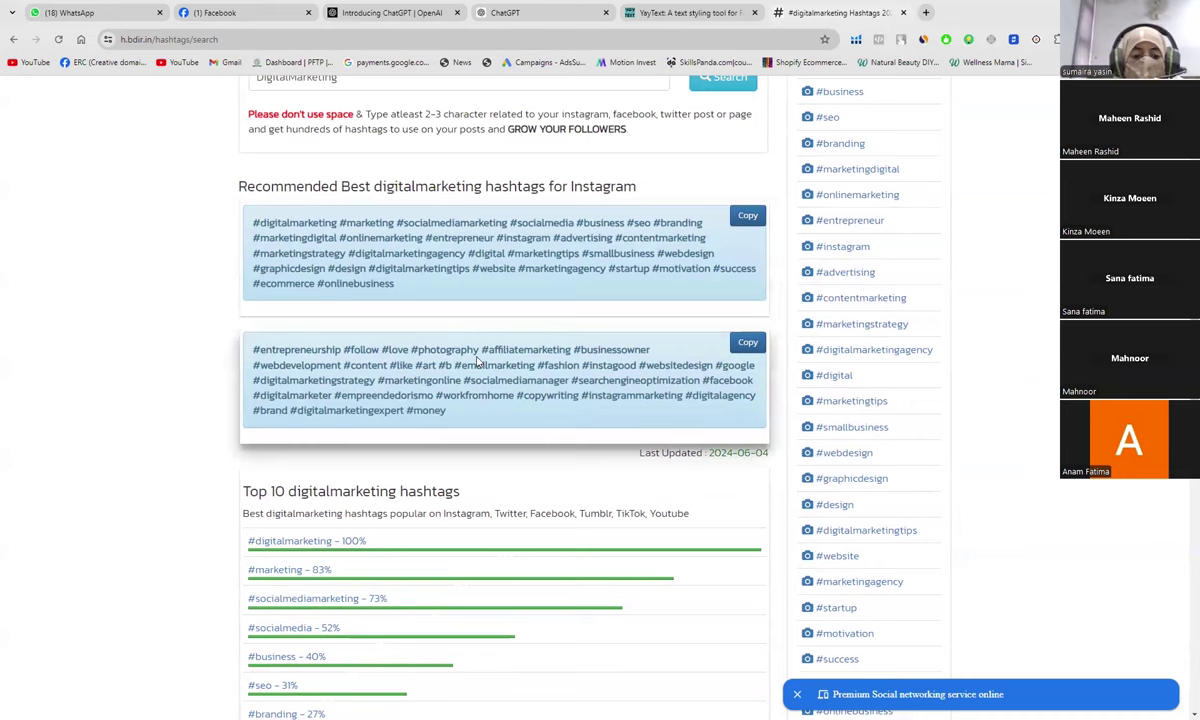
scroll(478, 362, down, 2)
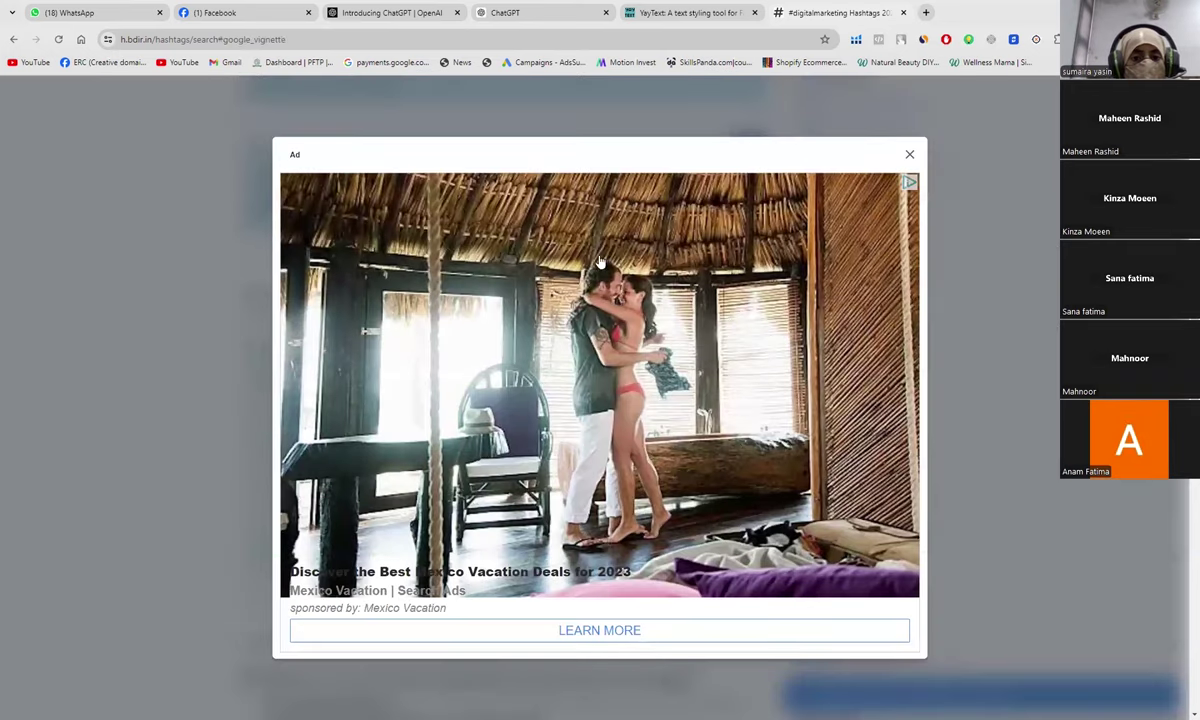
click(230, 11)
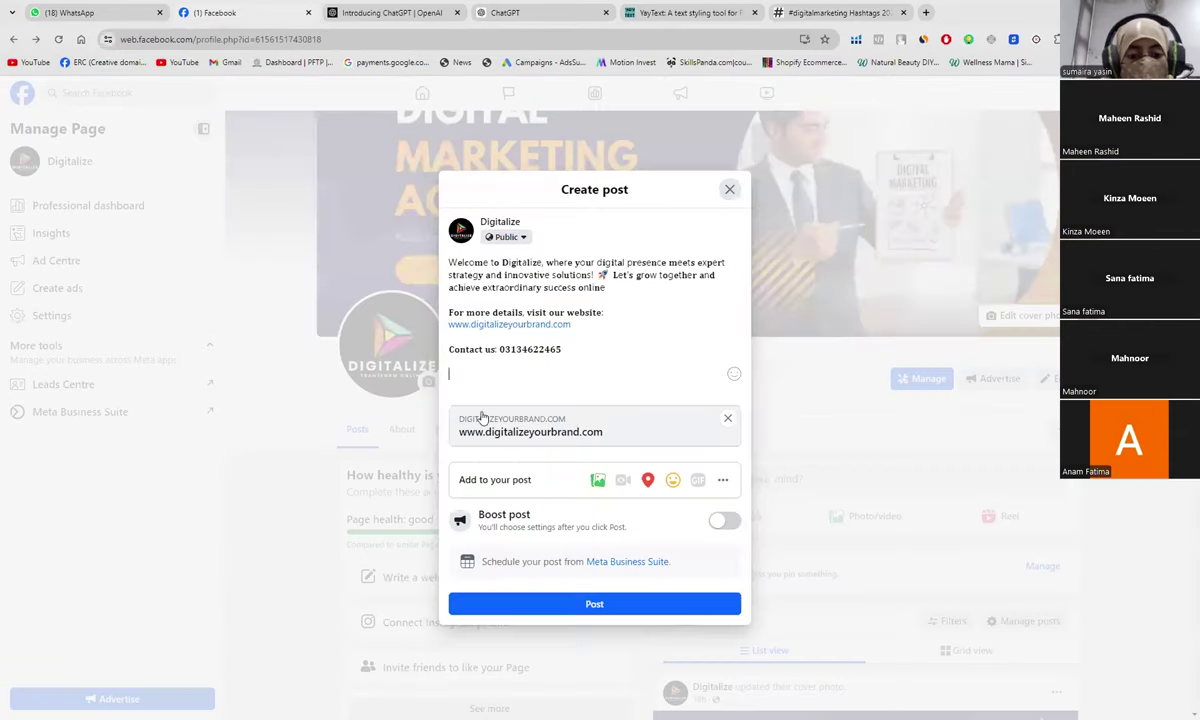
Step: Type '#Digitalize #' in the post draft to start the hashtag line
mouse_move(482, 417)
text(#)
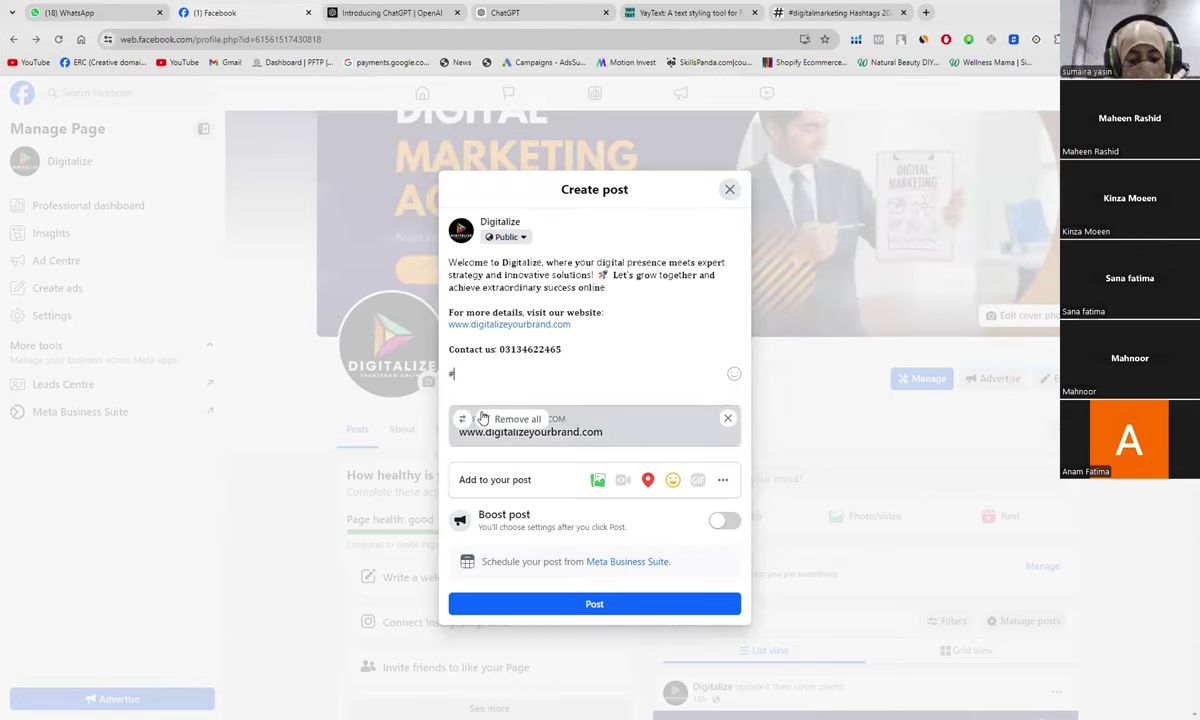
text(Di)
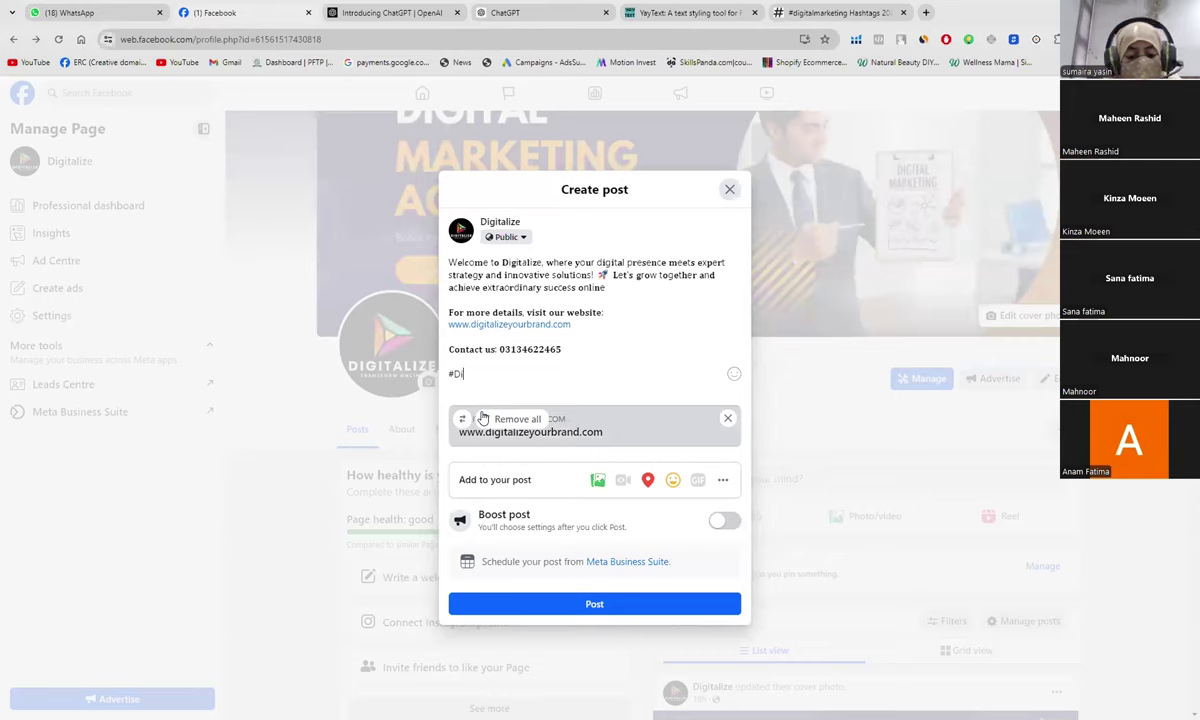
text(gitalize )
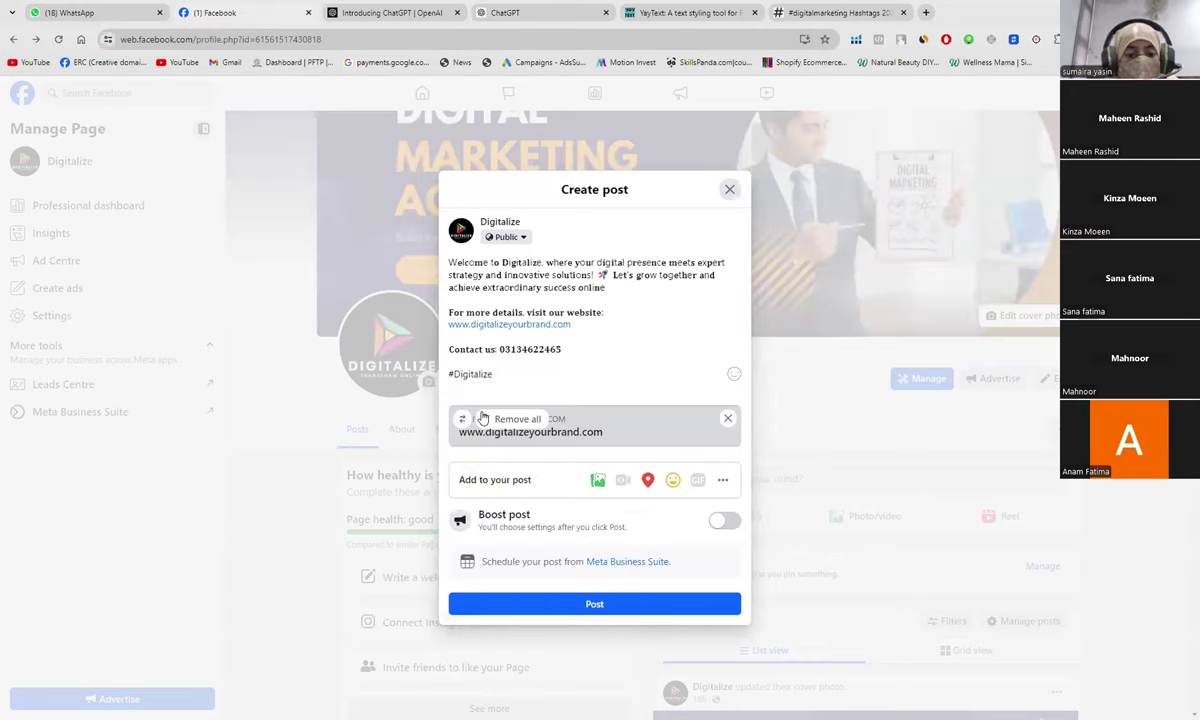
text(#)
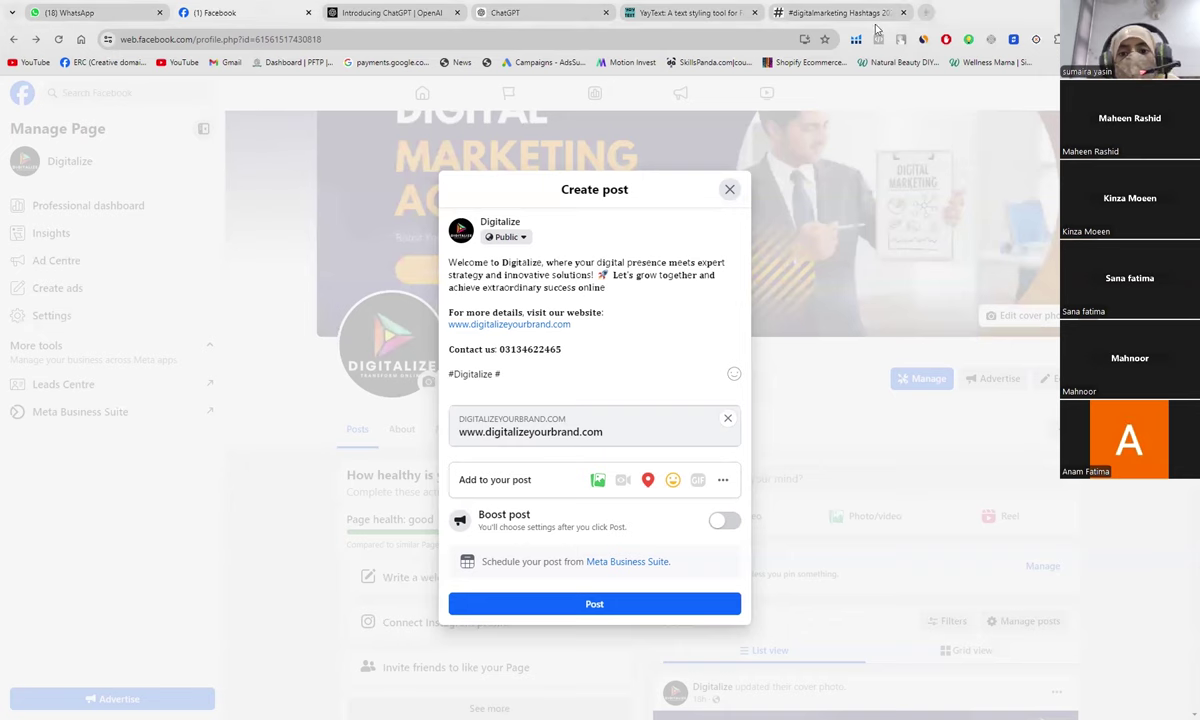
Step: Close the full-page ad, review the digitalmarketing hashtag lists, and move the tab next to Facebook
click(802, 20)
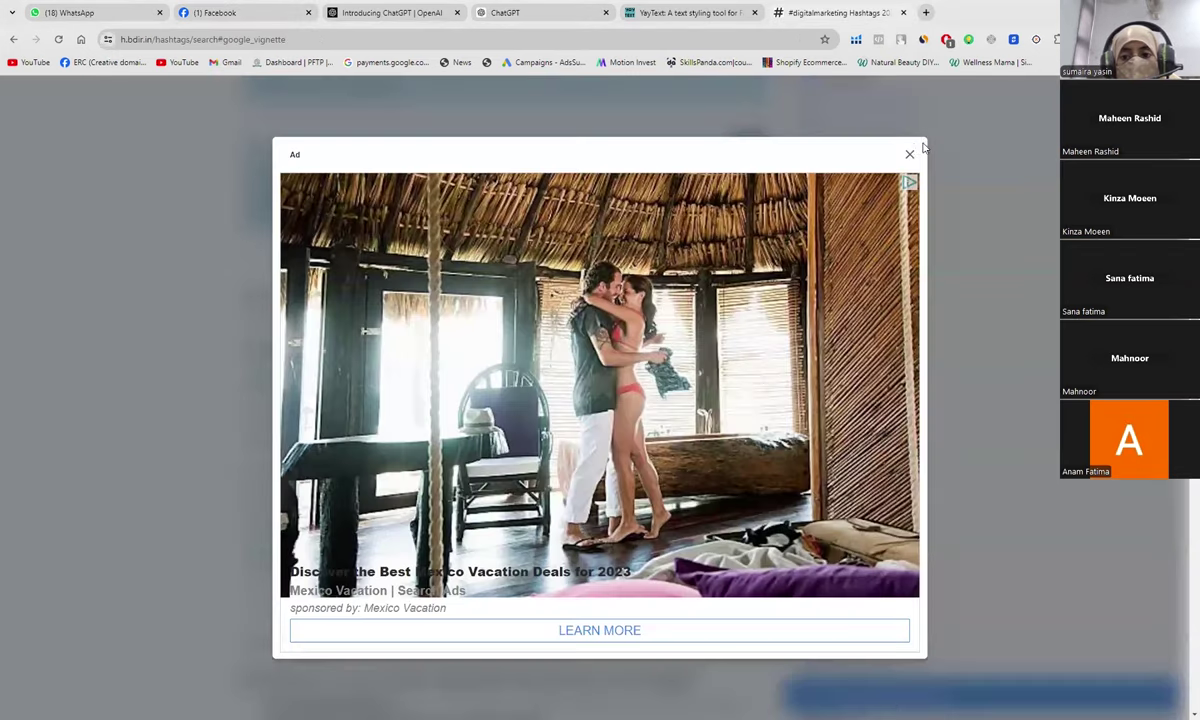
click(912, 156)
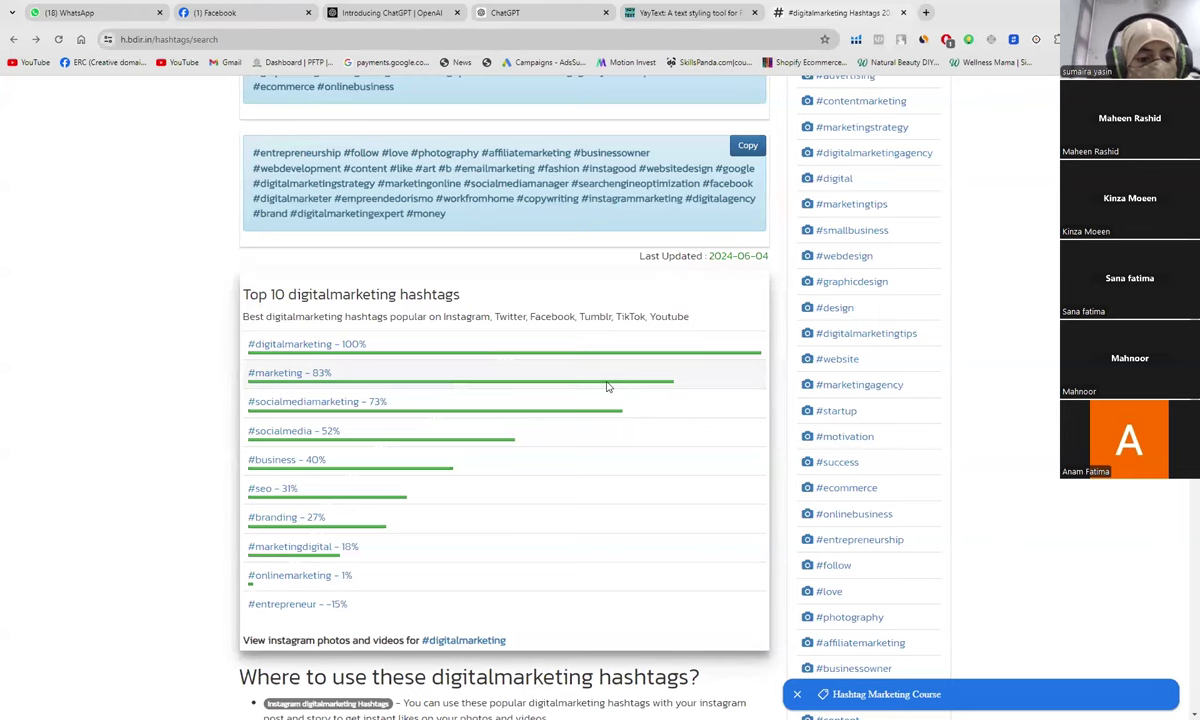
scroll(469, 450, up, 3)
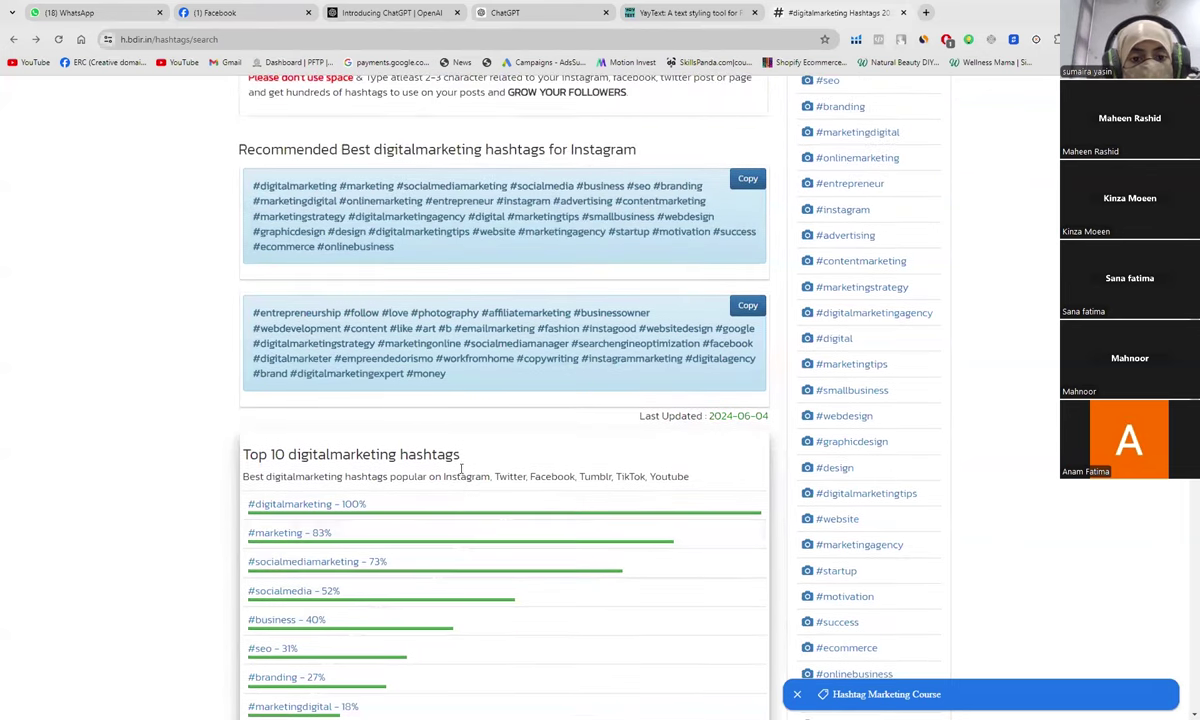
scroll(412, 502, down, 3)
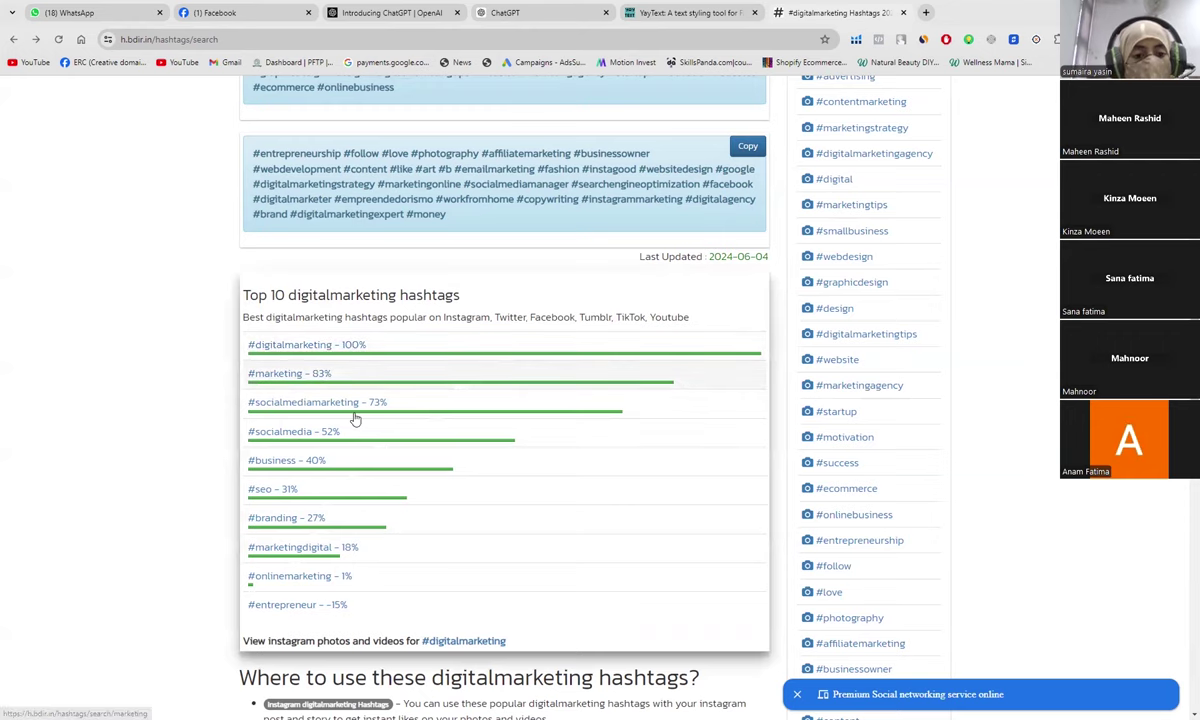
scroll(370, 395, up, 3)
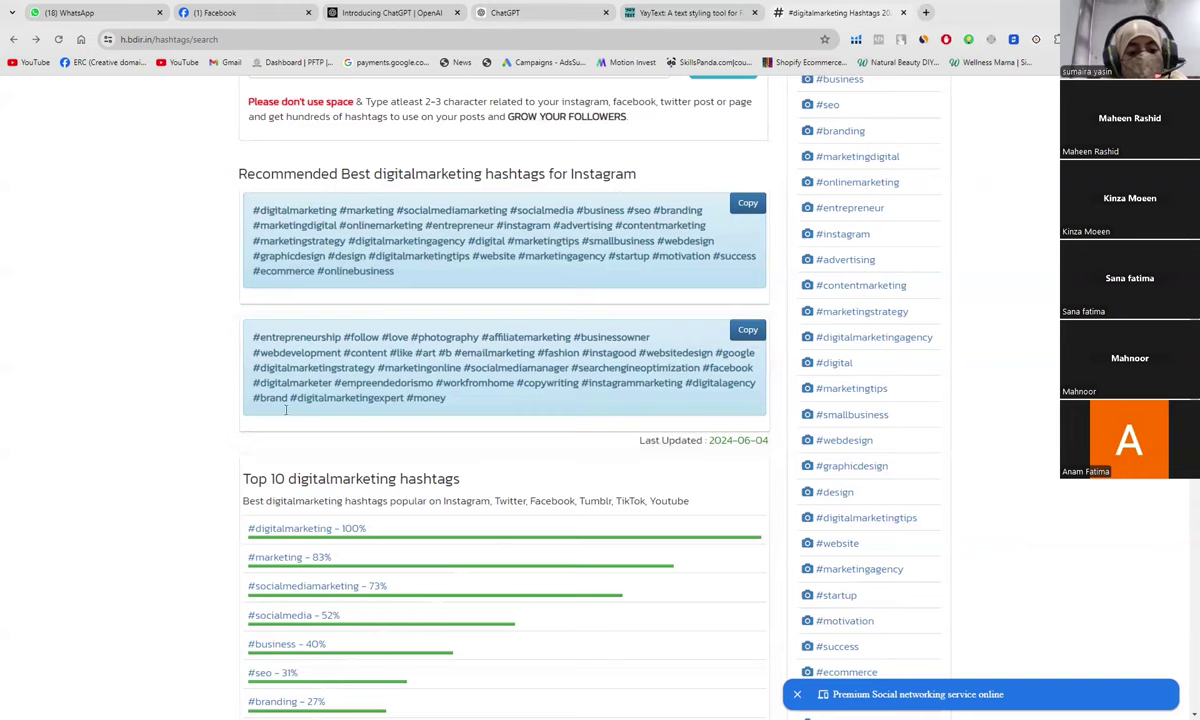
scroll(228, 554, down, 2)
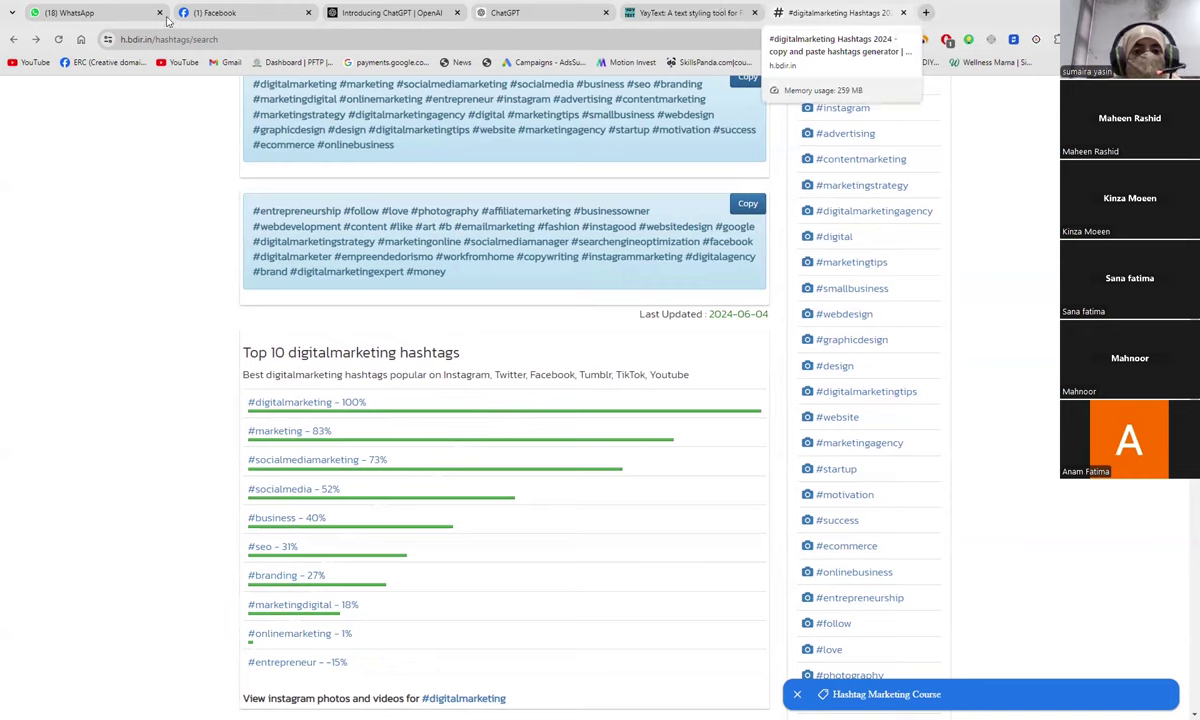
drag(812, 18, 360, 13)
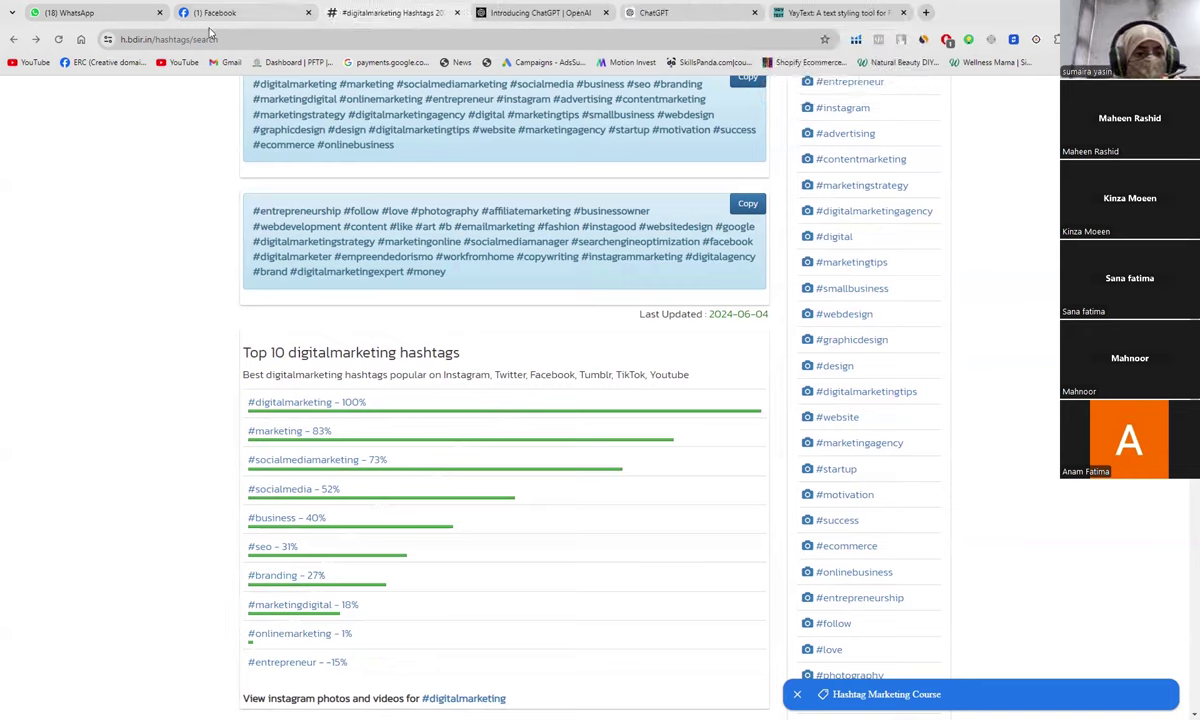
Step: Add #Branding and #Business after #Digitalize on the post's hashtag line
click(235, 15)
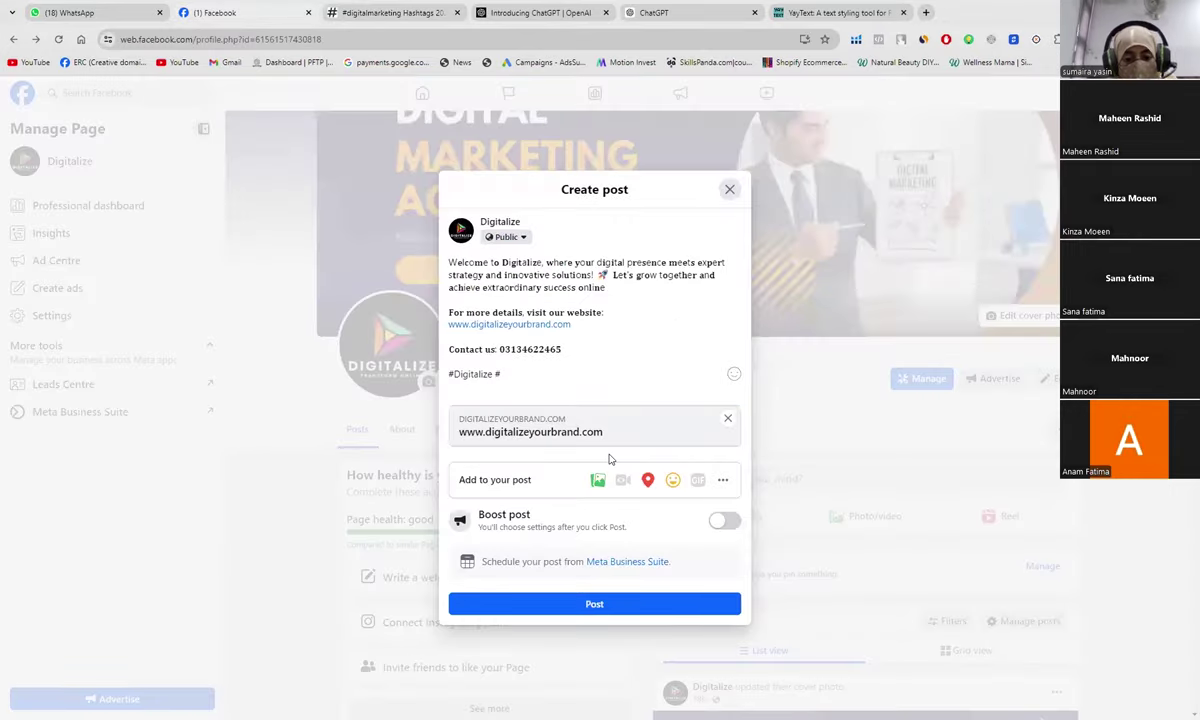
text(B)
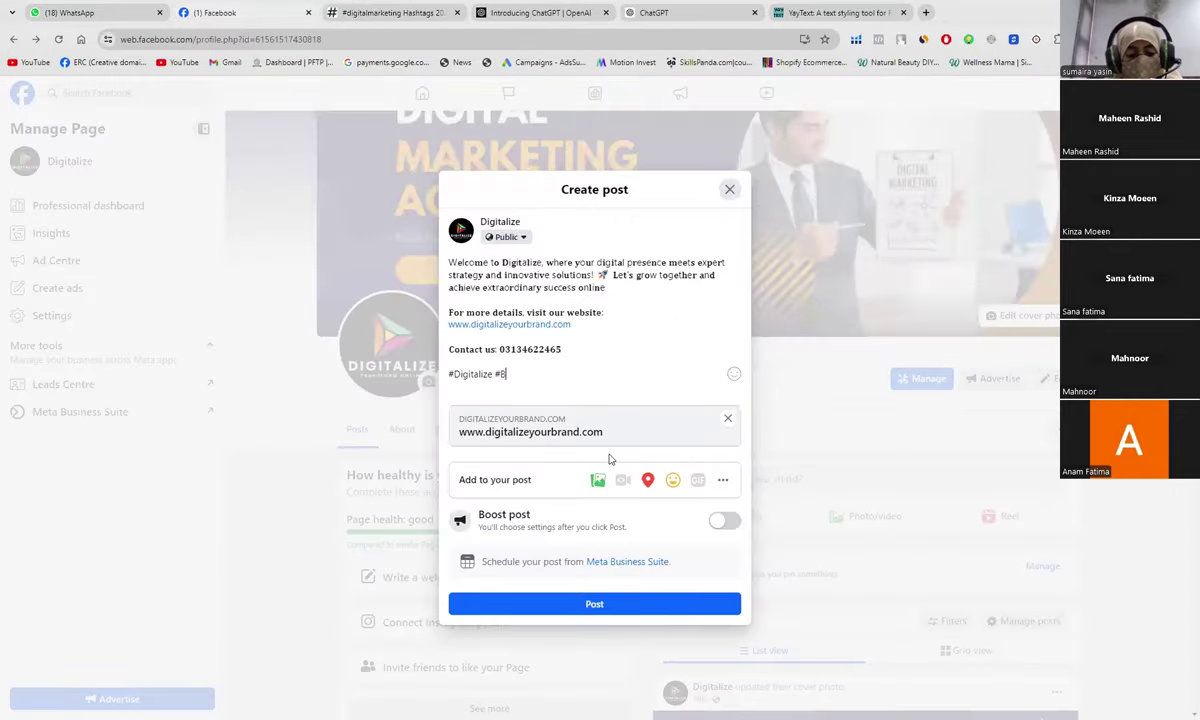
text(randing)
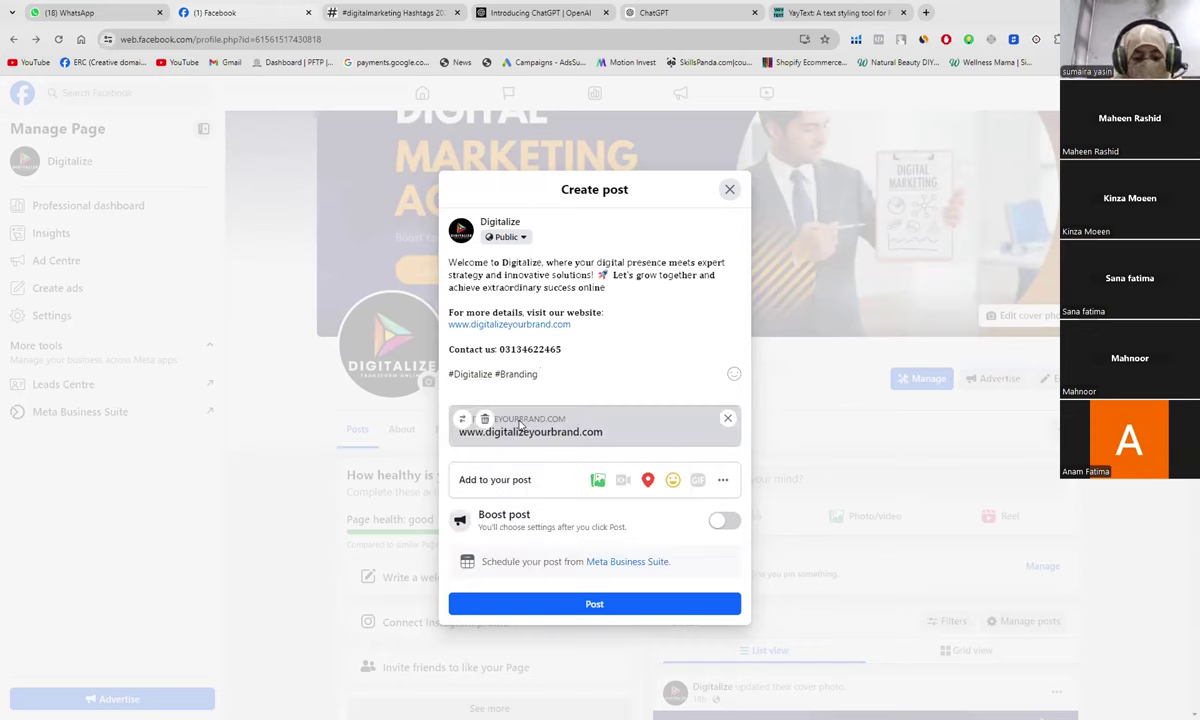
text( #)
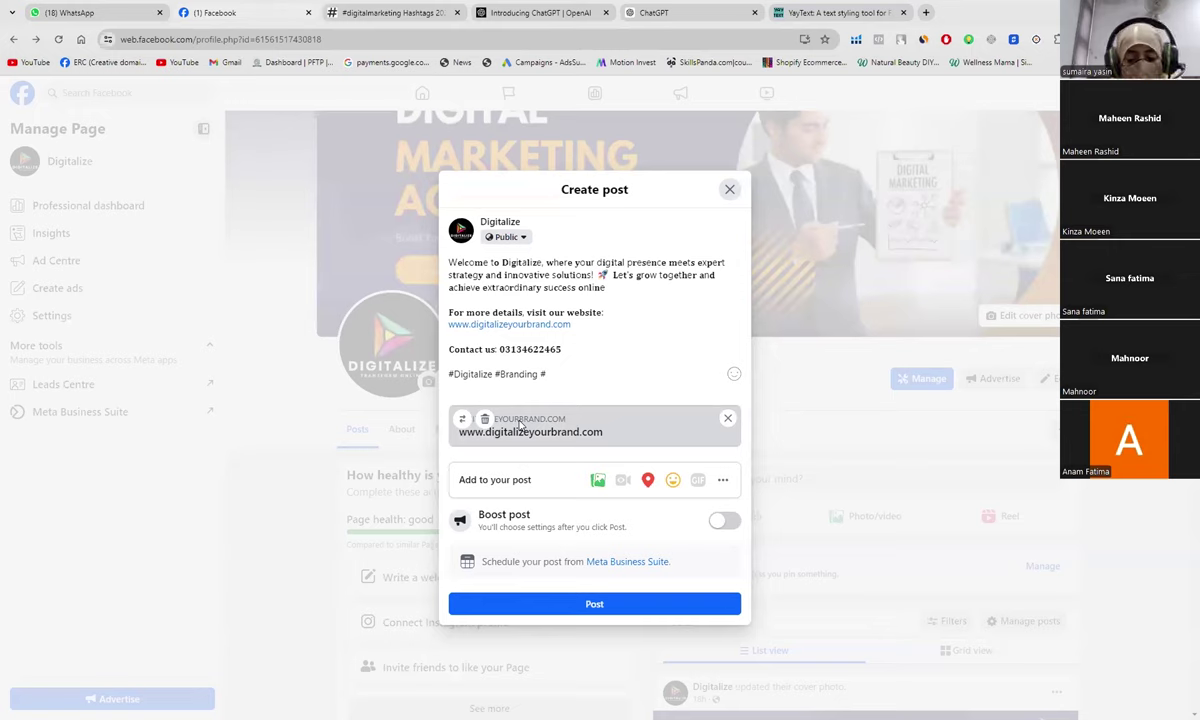
text(Business)
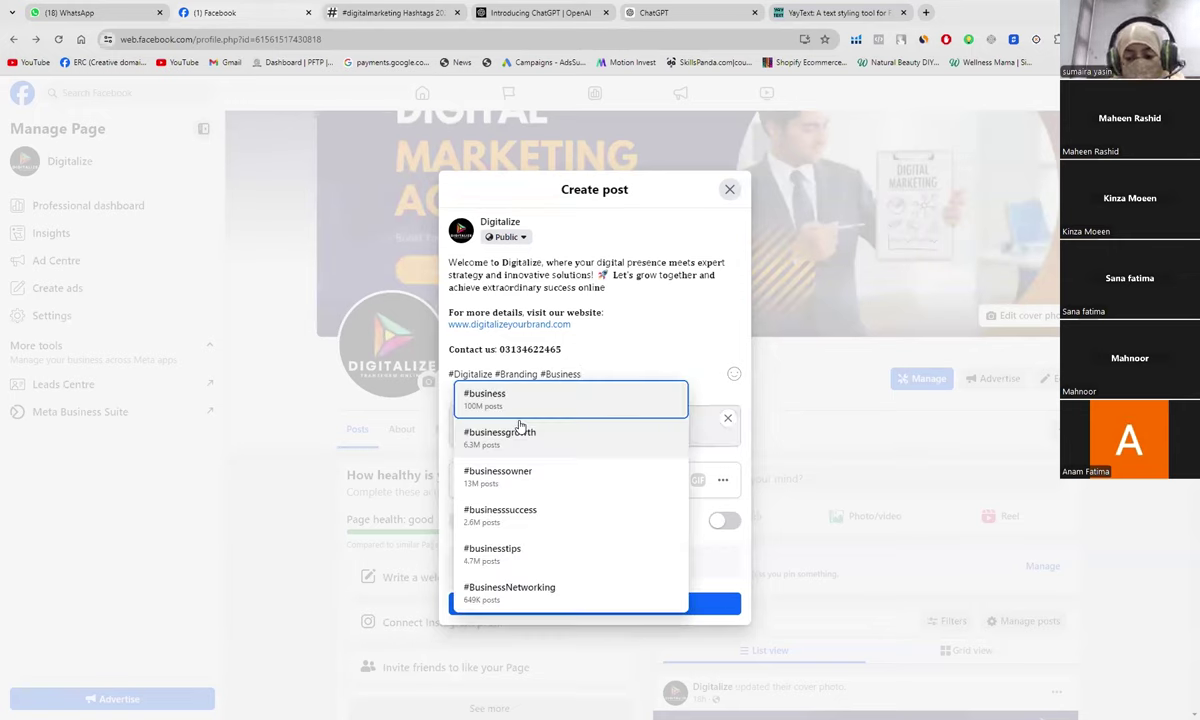
key(Escape)
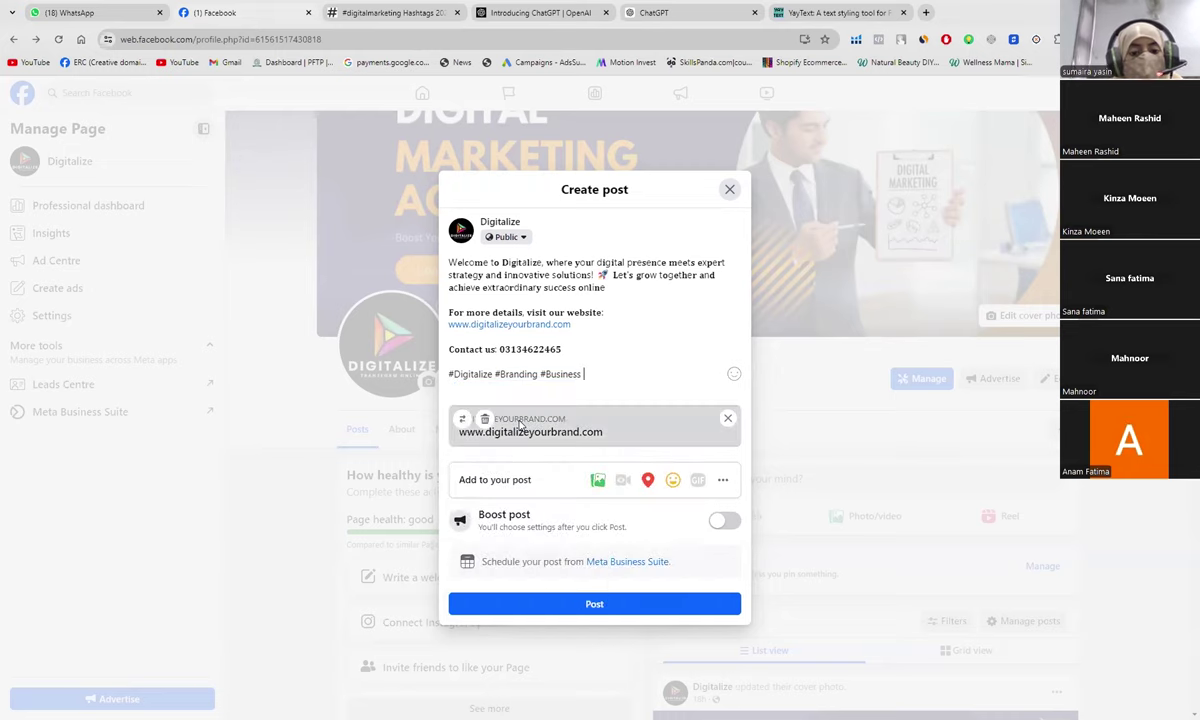
click(369, 13)
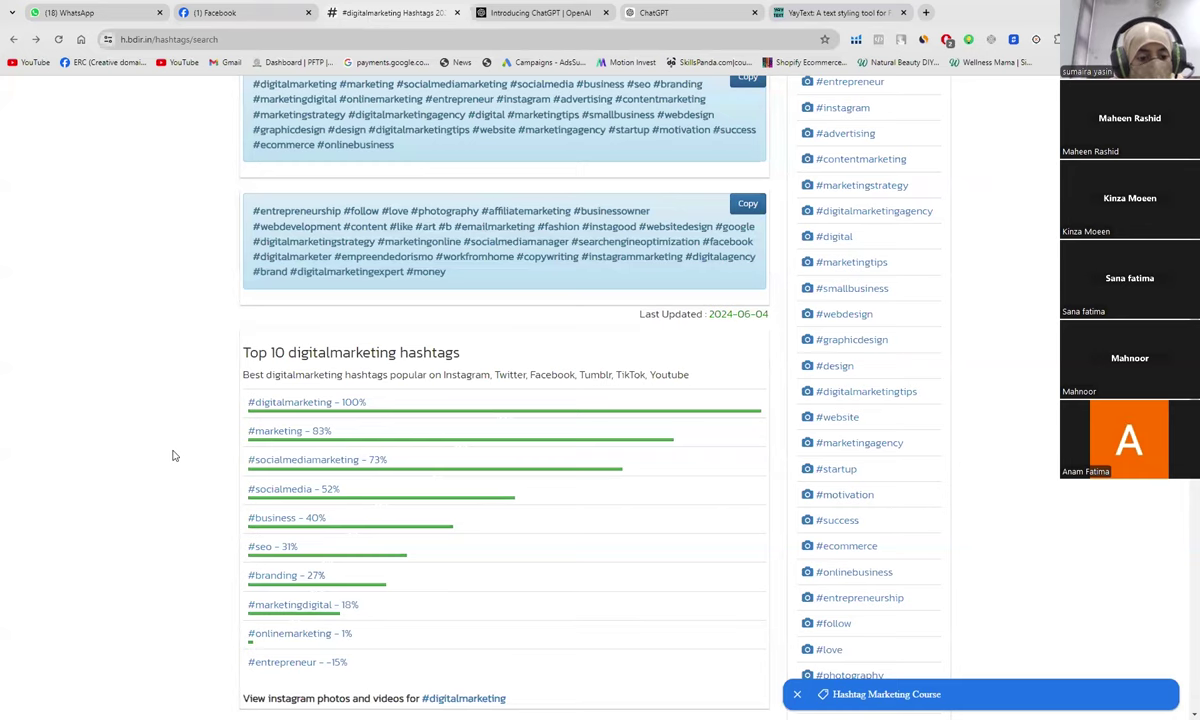
Step: Scroll up to review the two recommended digitalmarketing hashtag sets below the search box
scroll(173, 456, up, 2)
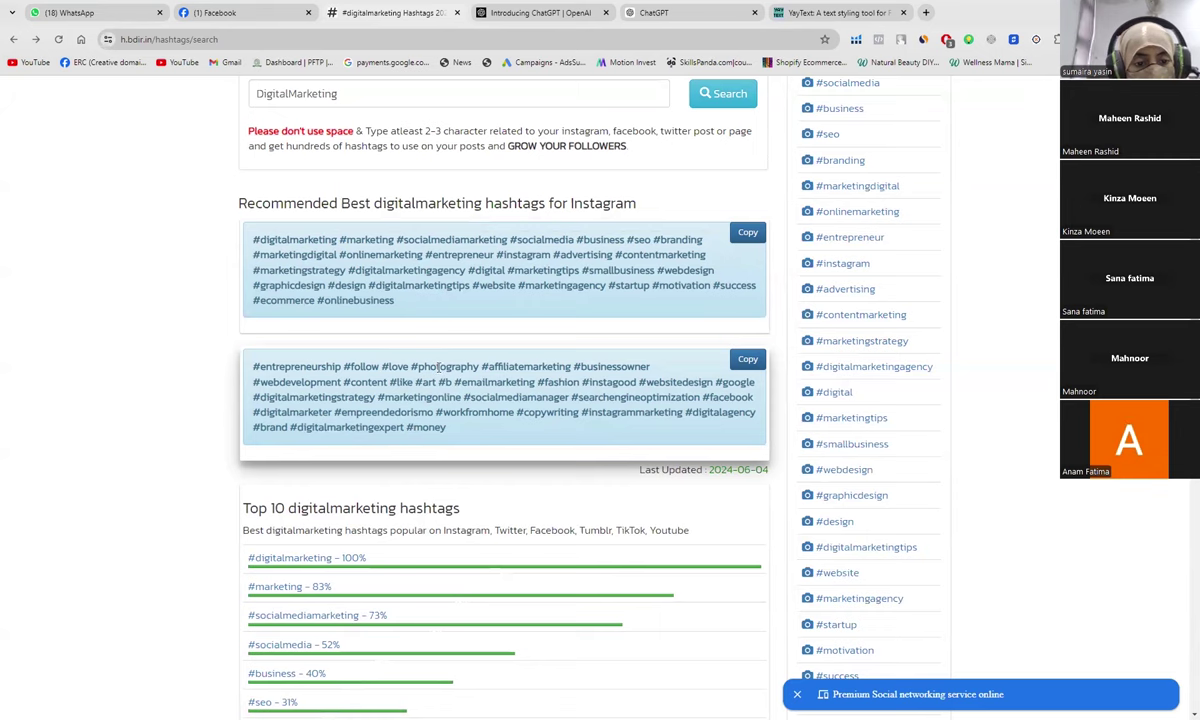
scroll(438, 367, up, 1)
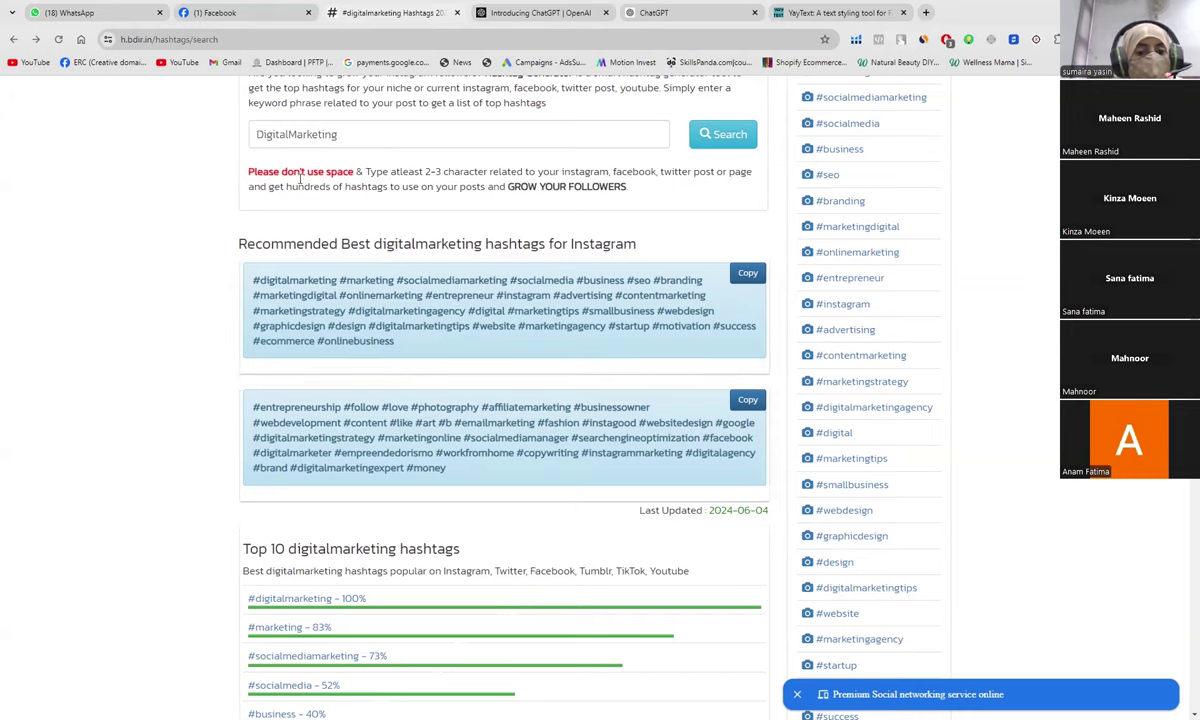
click(250, 13)
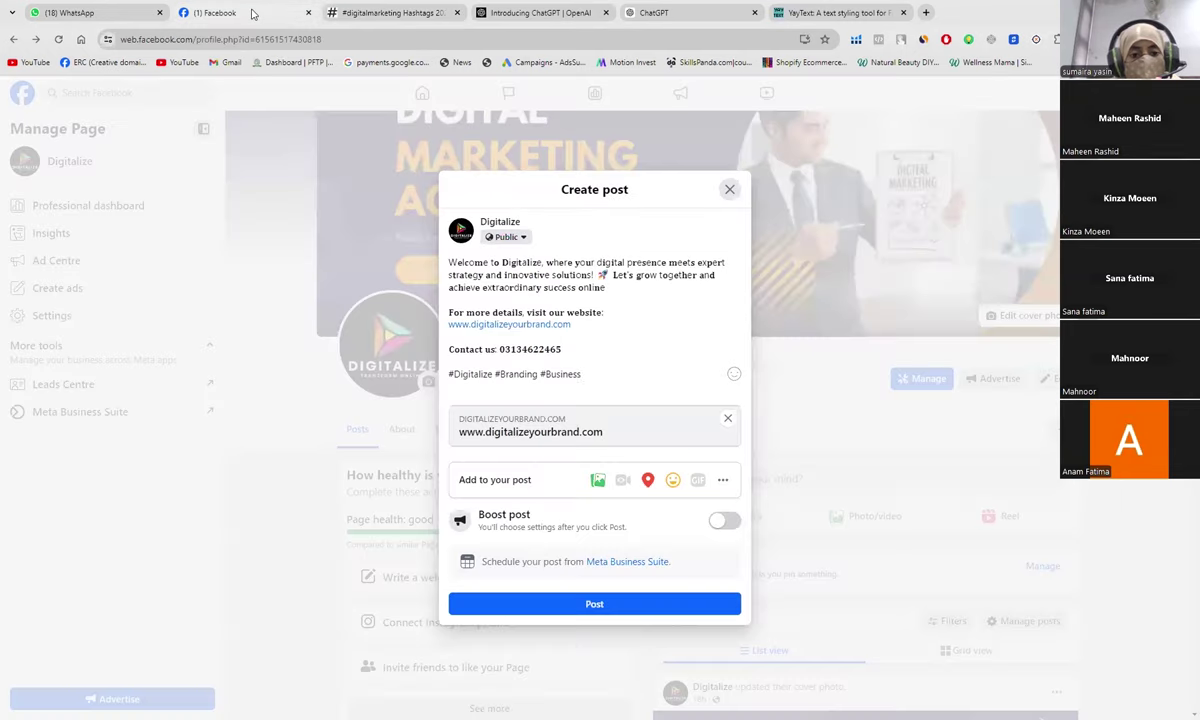
Step: Append #Brand and #startup to the hashtag line and begin one more hashtag
click(579, 383)
text(#Bran)
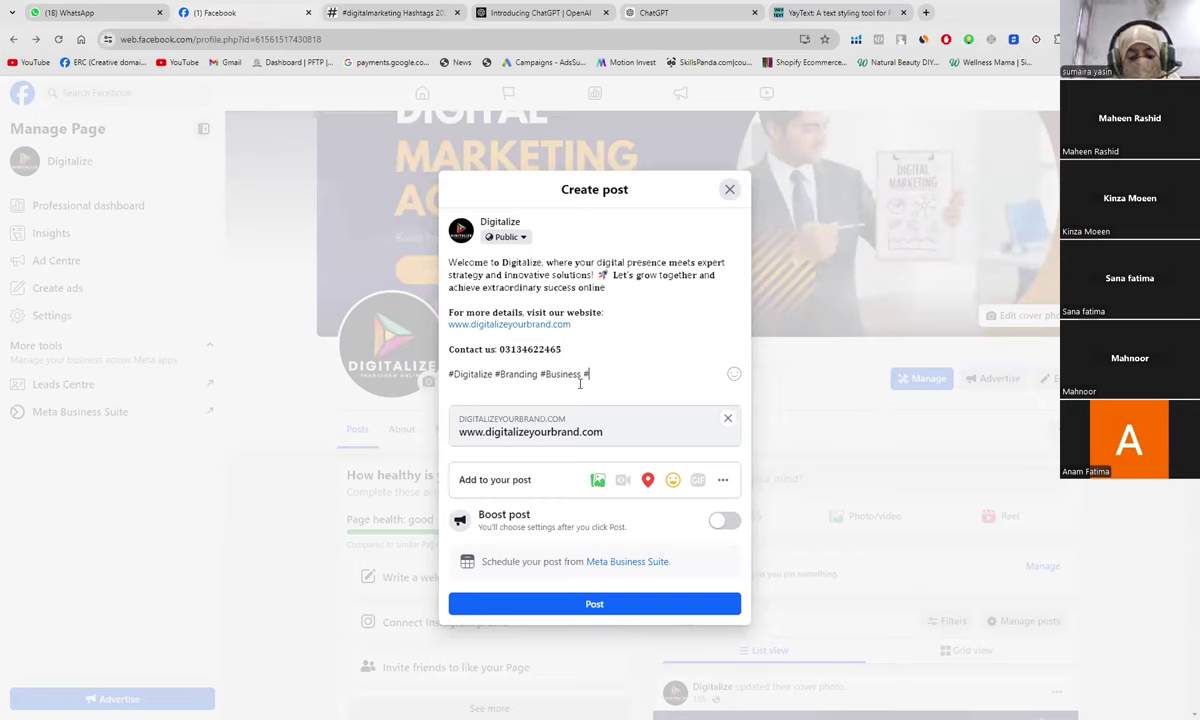
text(ding)
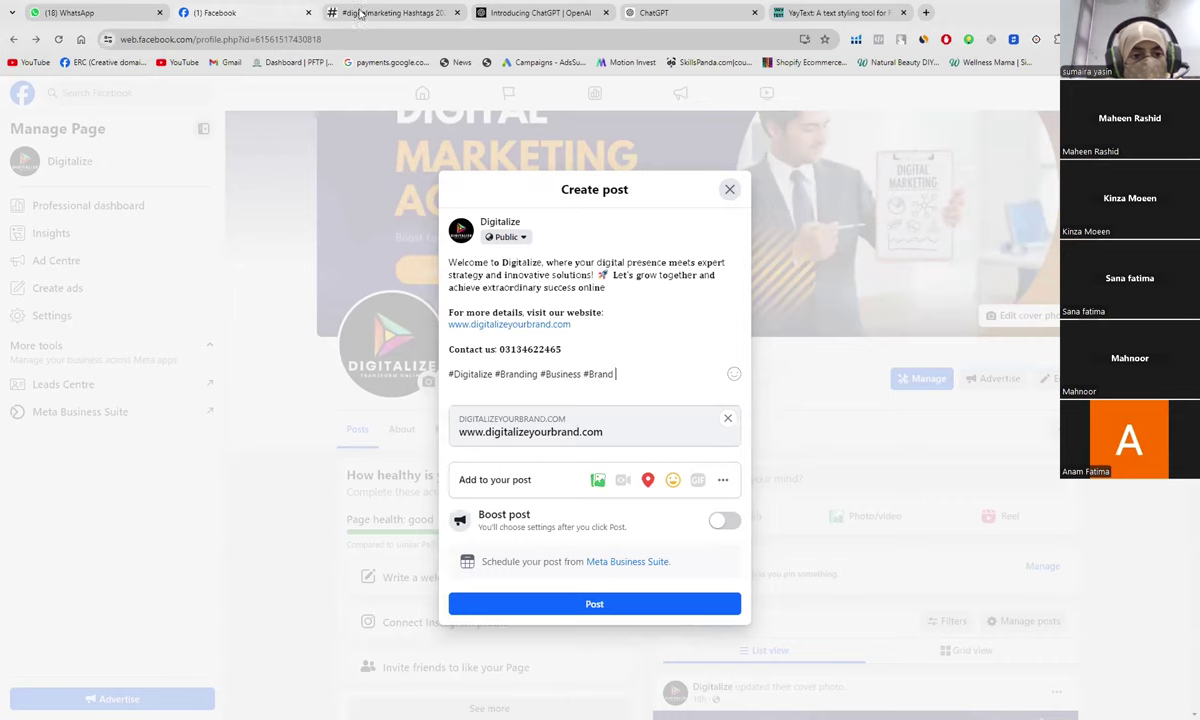
click(370, 12)
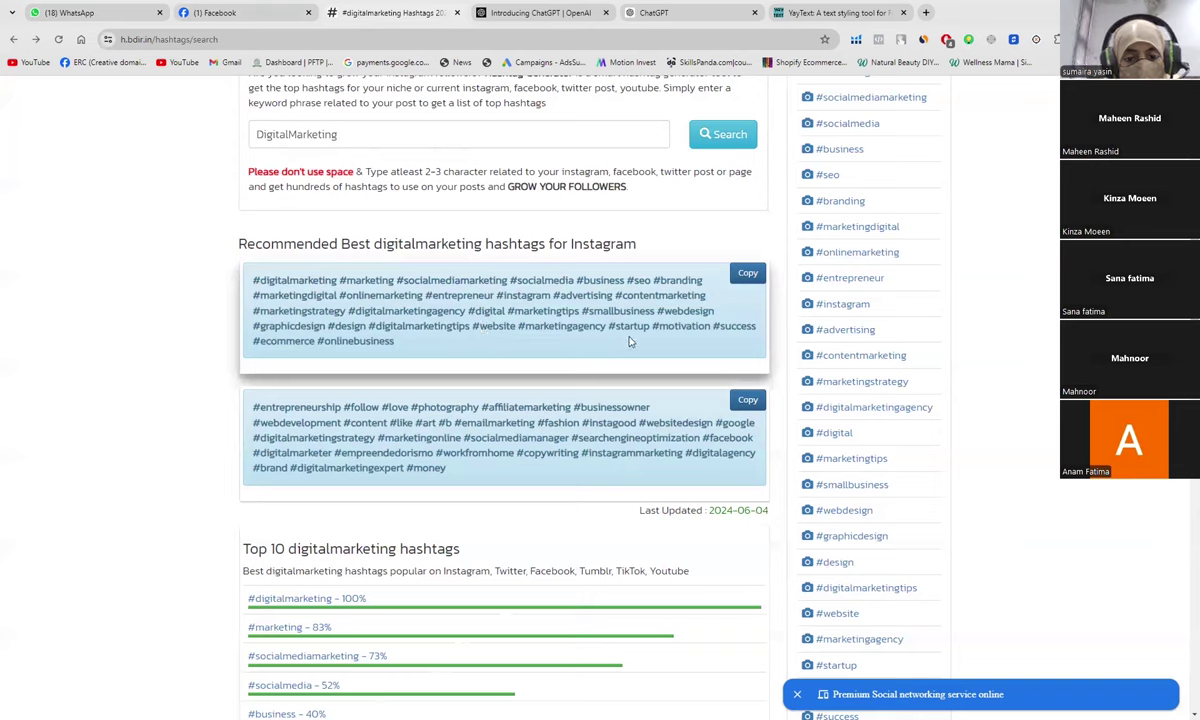
click(218, 13)
text(#startup)
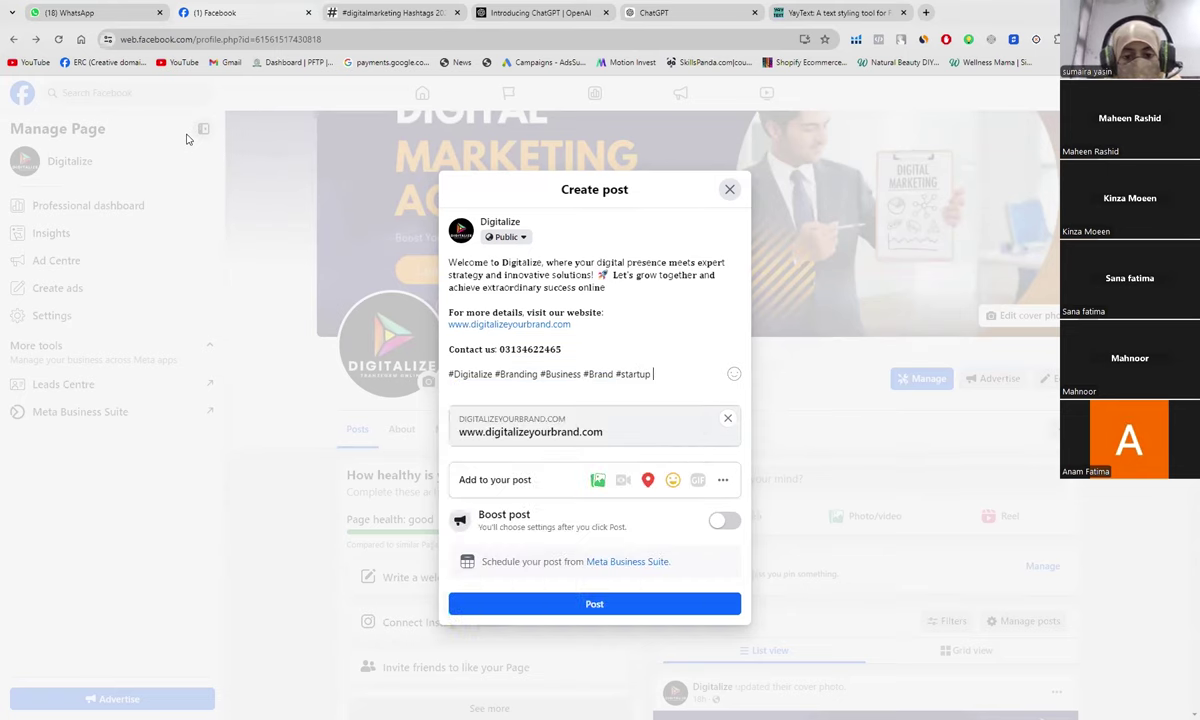
text( #)
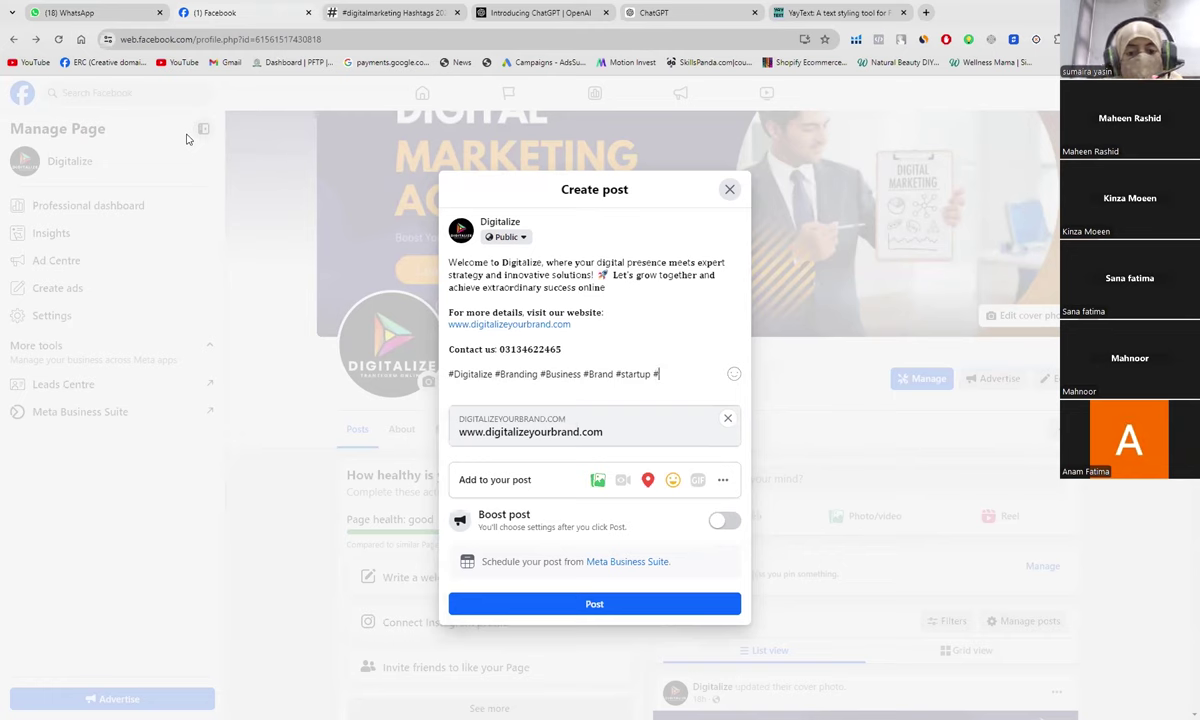
click(409, 15)
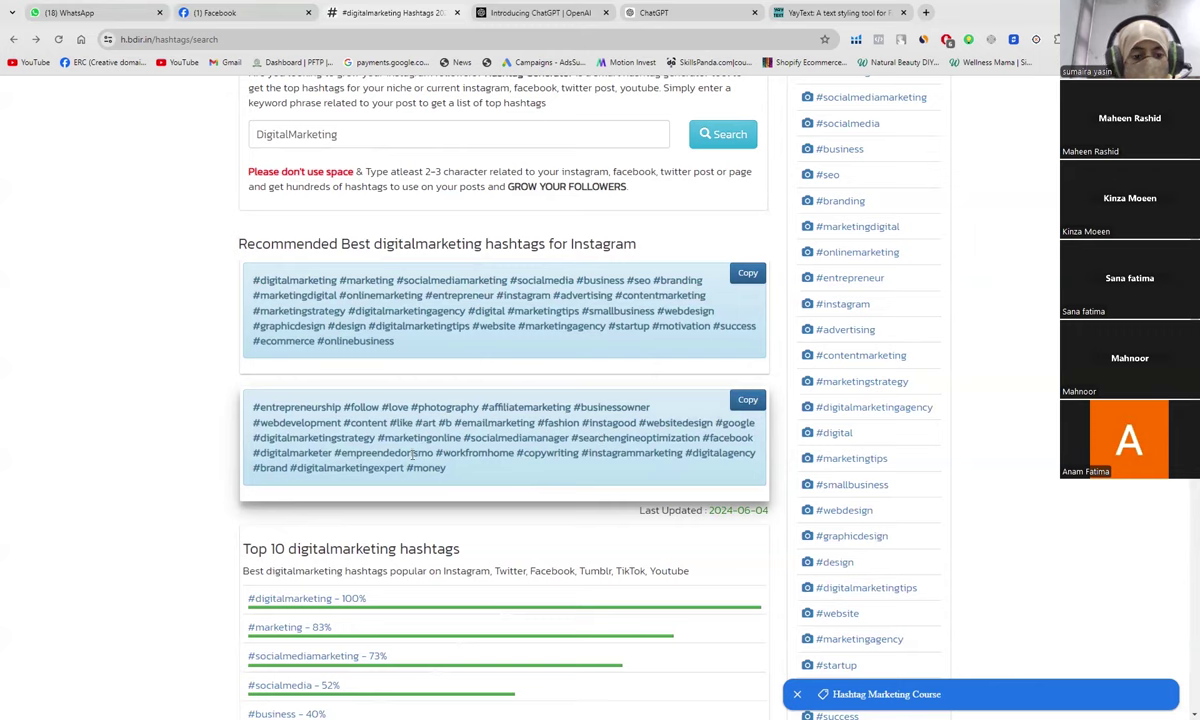
Step: Add #Advertising to the hashtag line and start the next hashtag
click(249, 17)
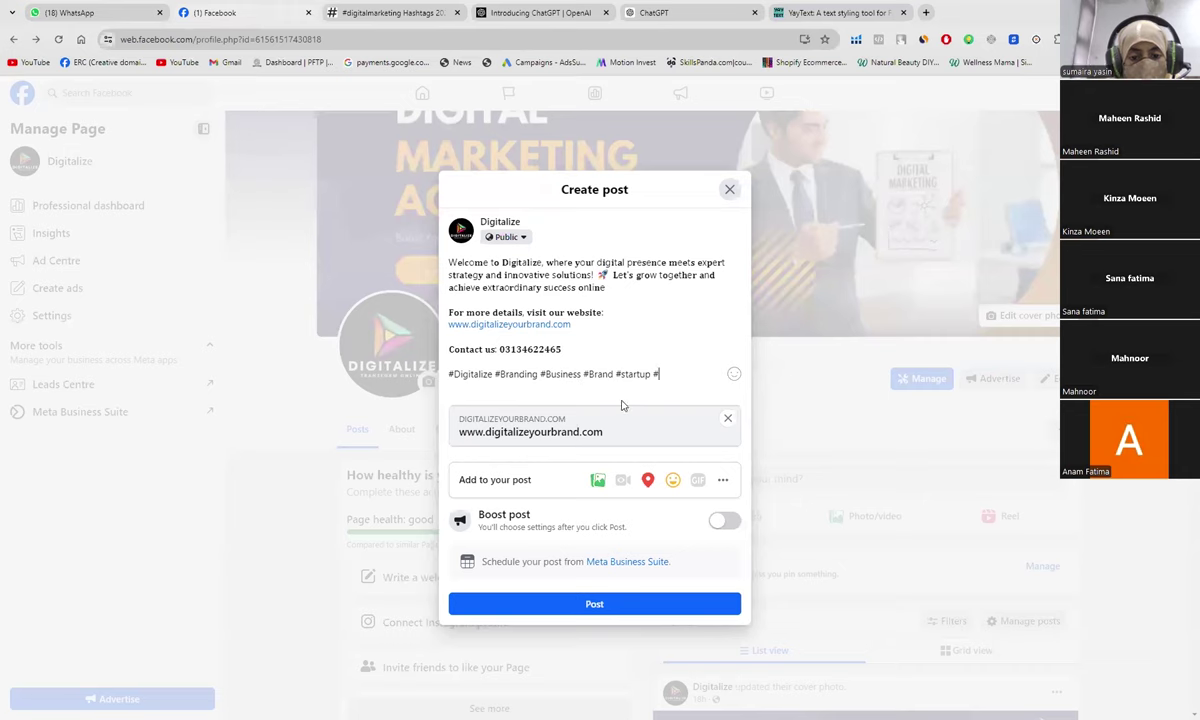
click(385, 10)
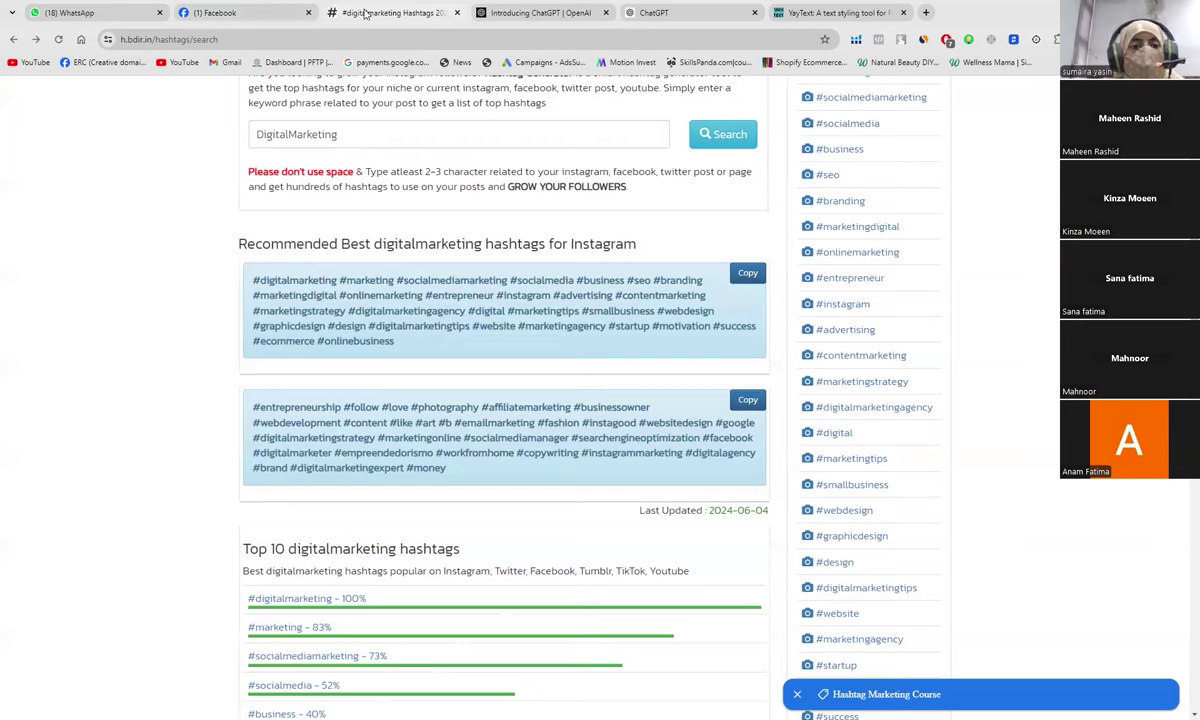
click(214, 13)
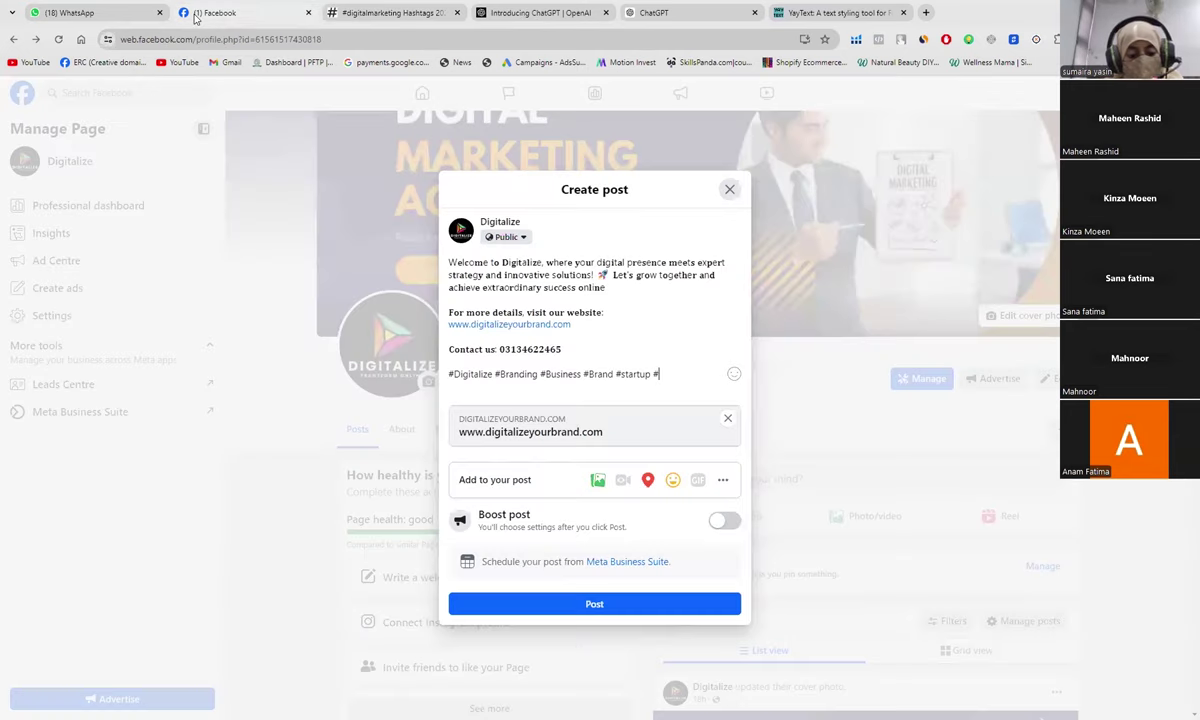
text(Adve)
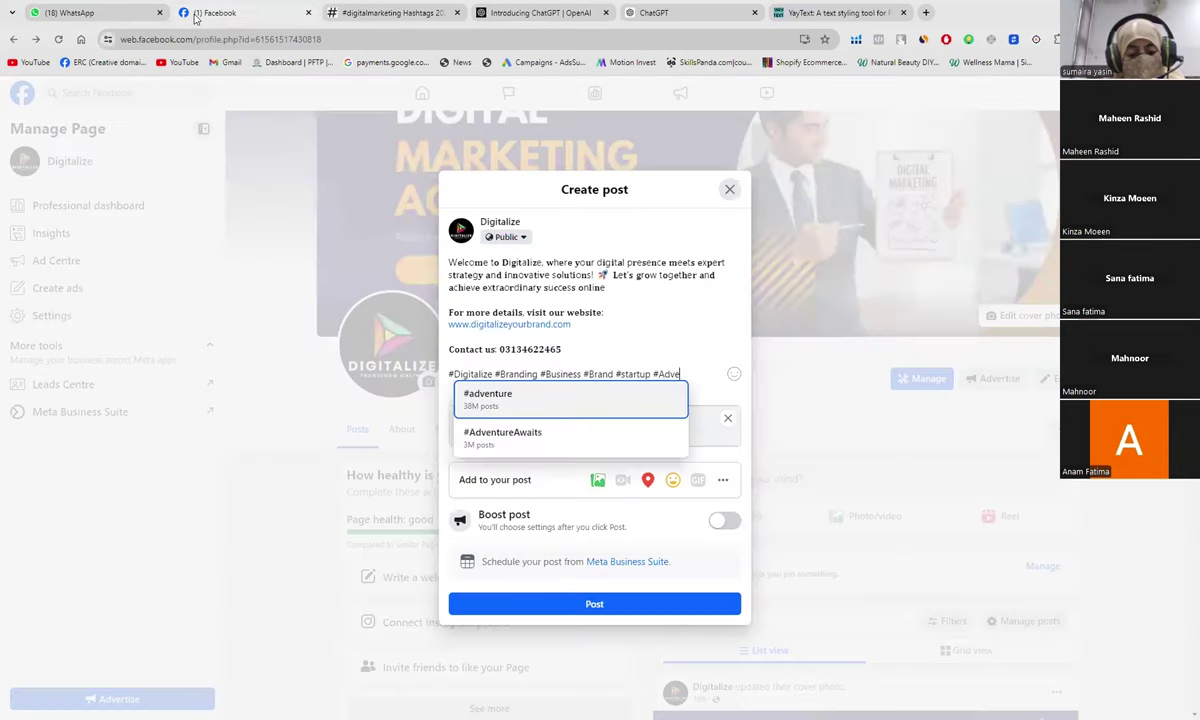
text(rtising)
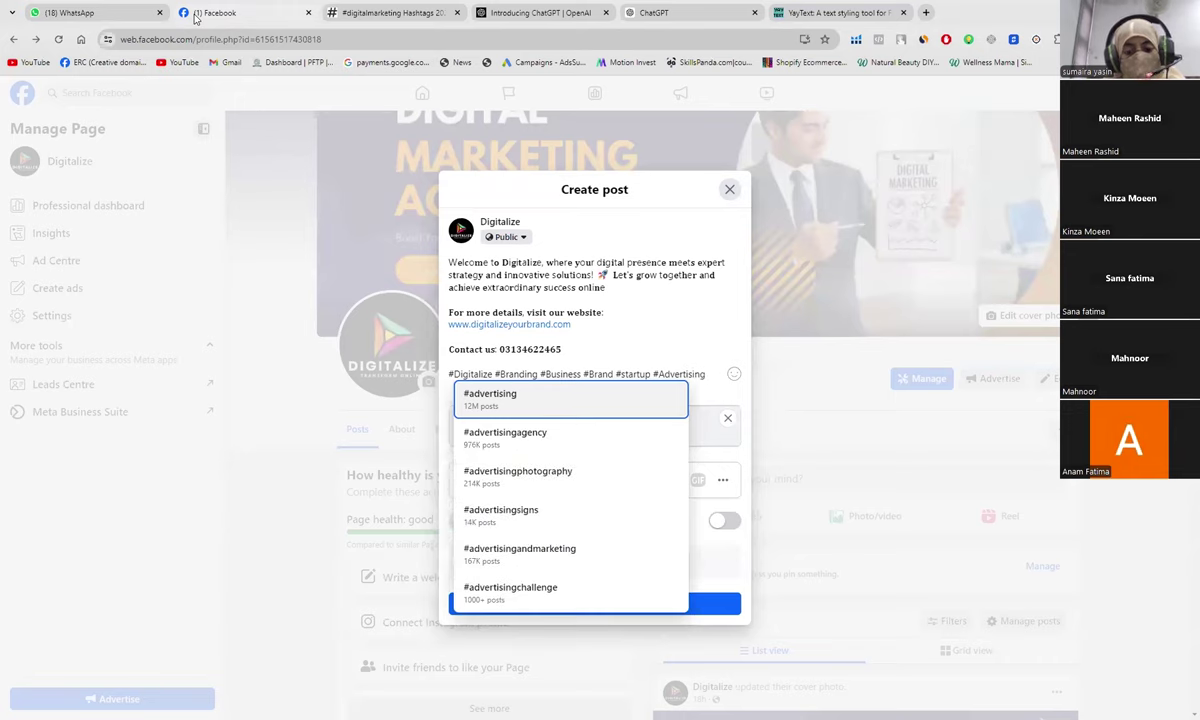
key(Escape)
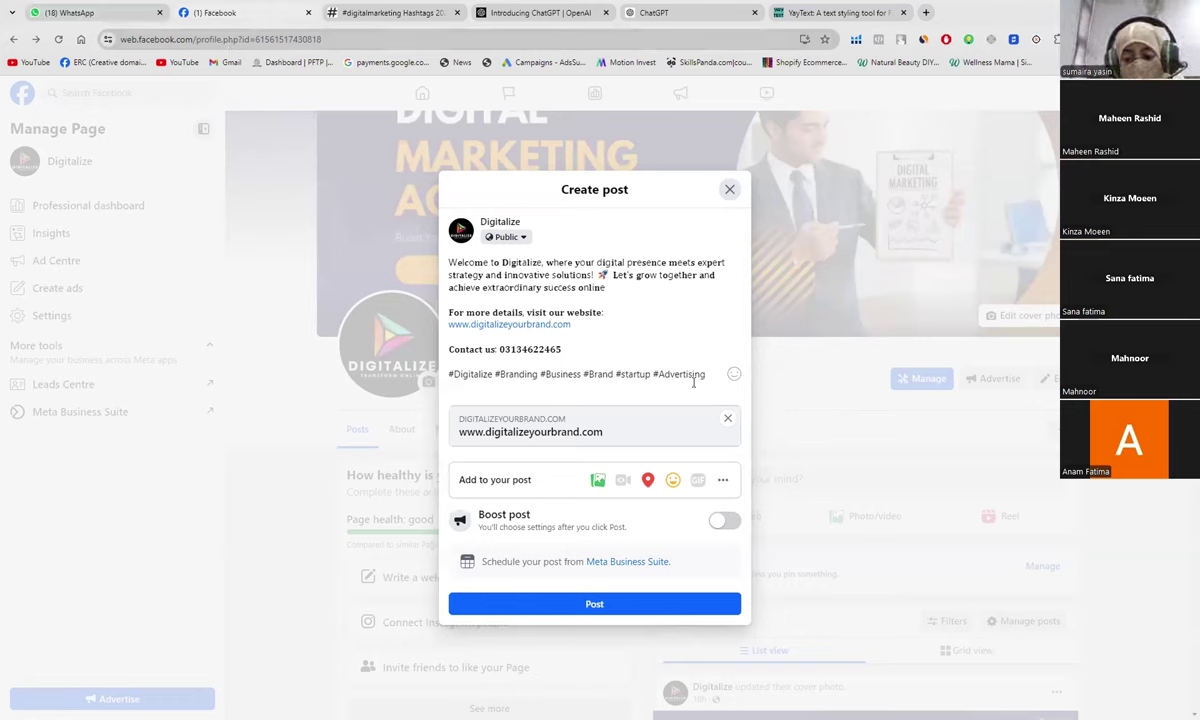
text(#)
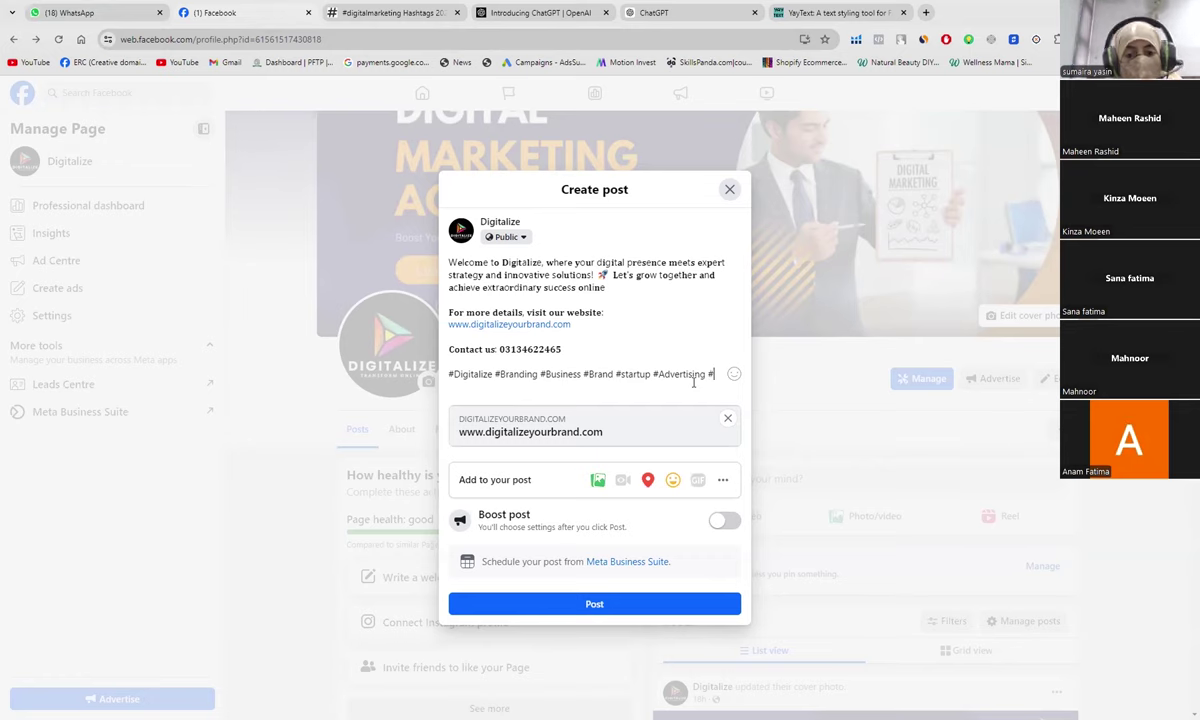
Step: Type 'Digital Marketing # Social Media Marketing' after checking the generator's results
click(412, 13)
scroll(394, 505, down, 2)
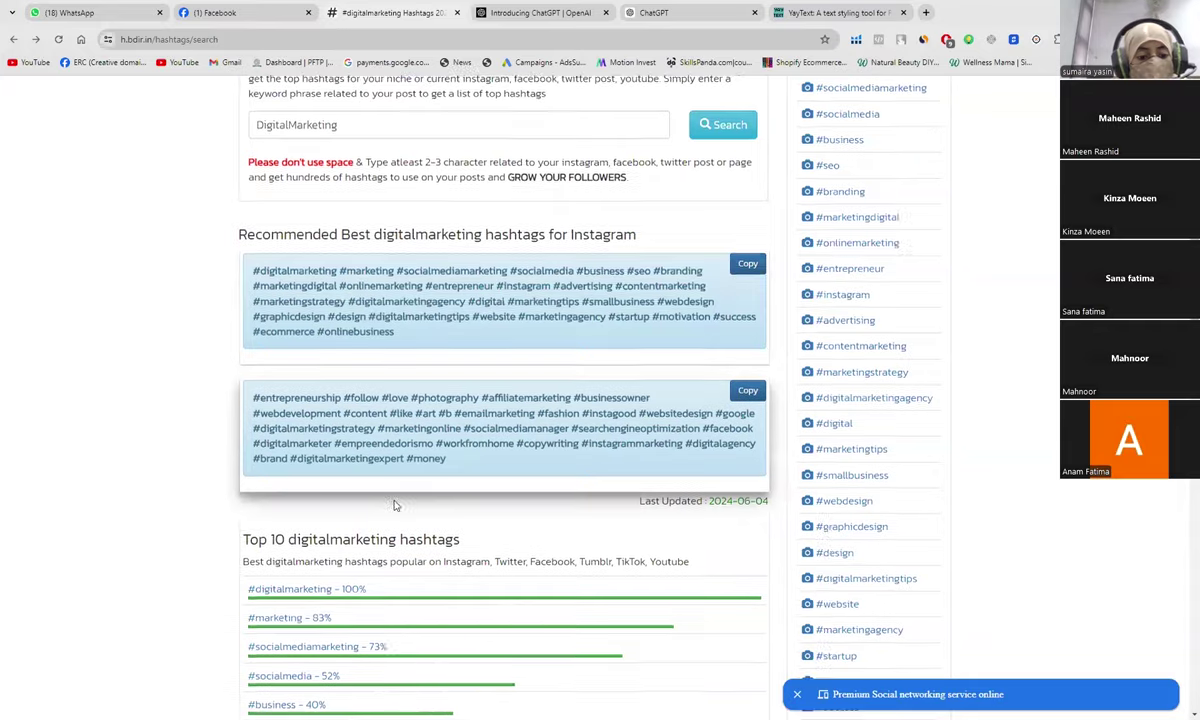
scroll(394, 505, down, 1)
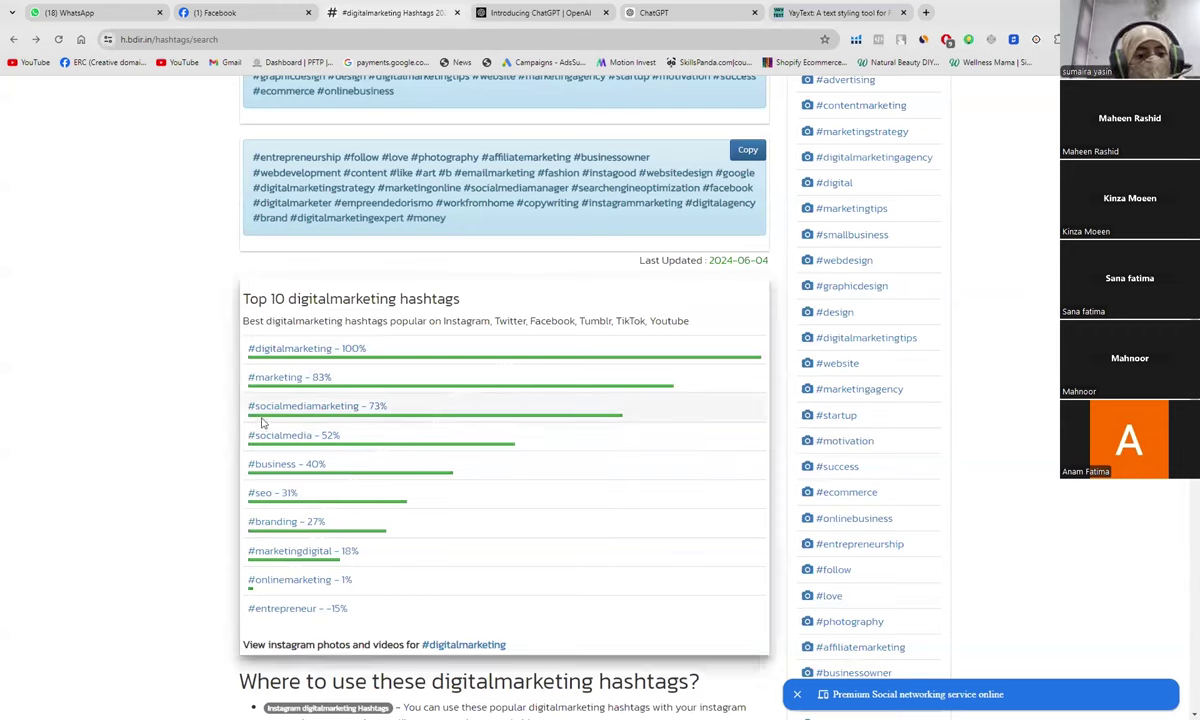
click(218, 11)
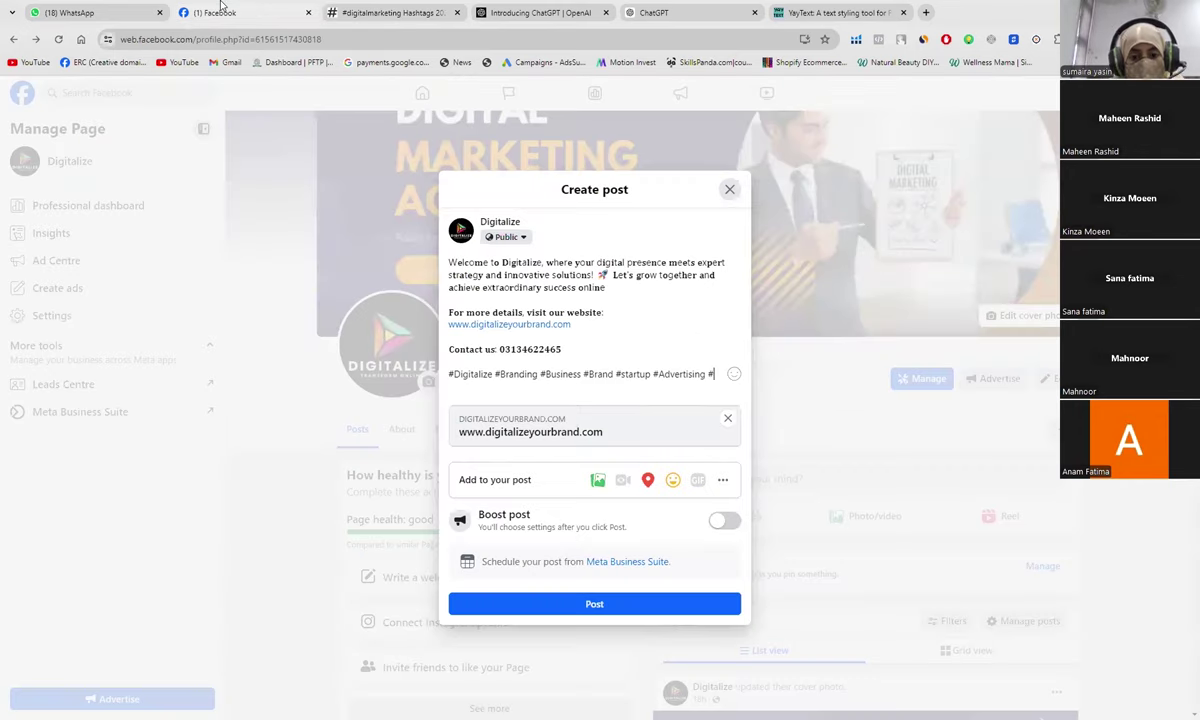
text(Digital)
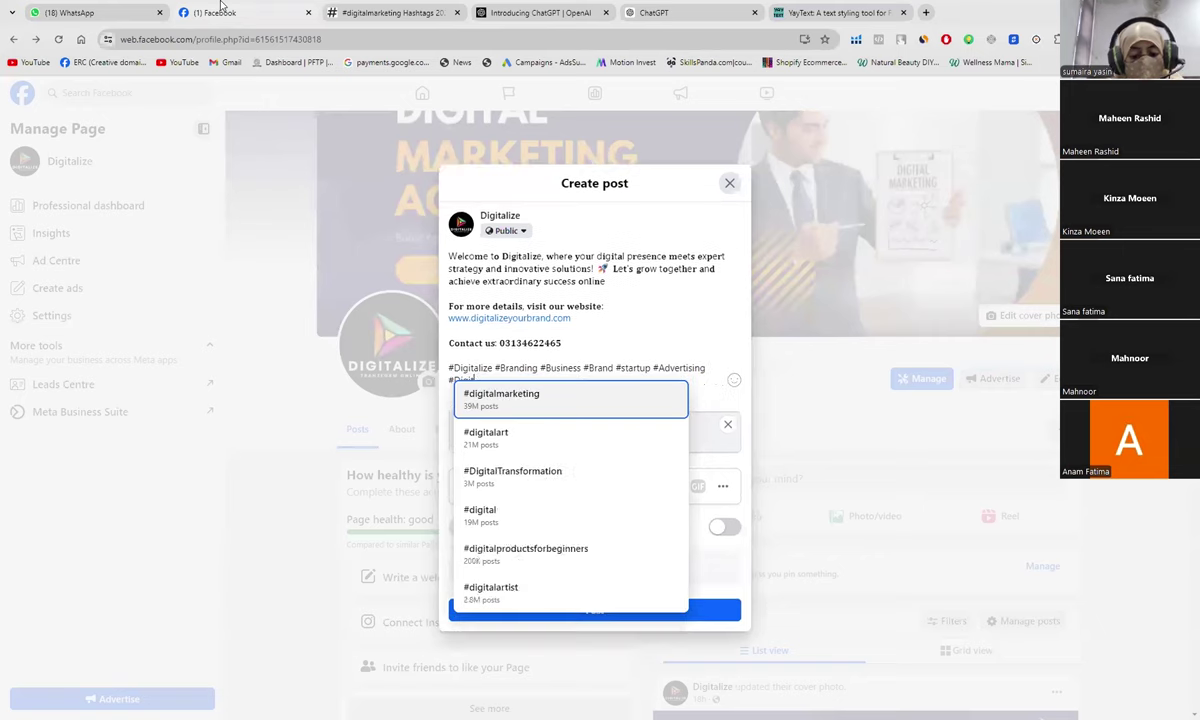
text( Mar)
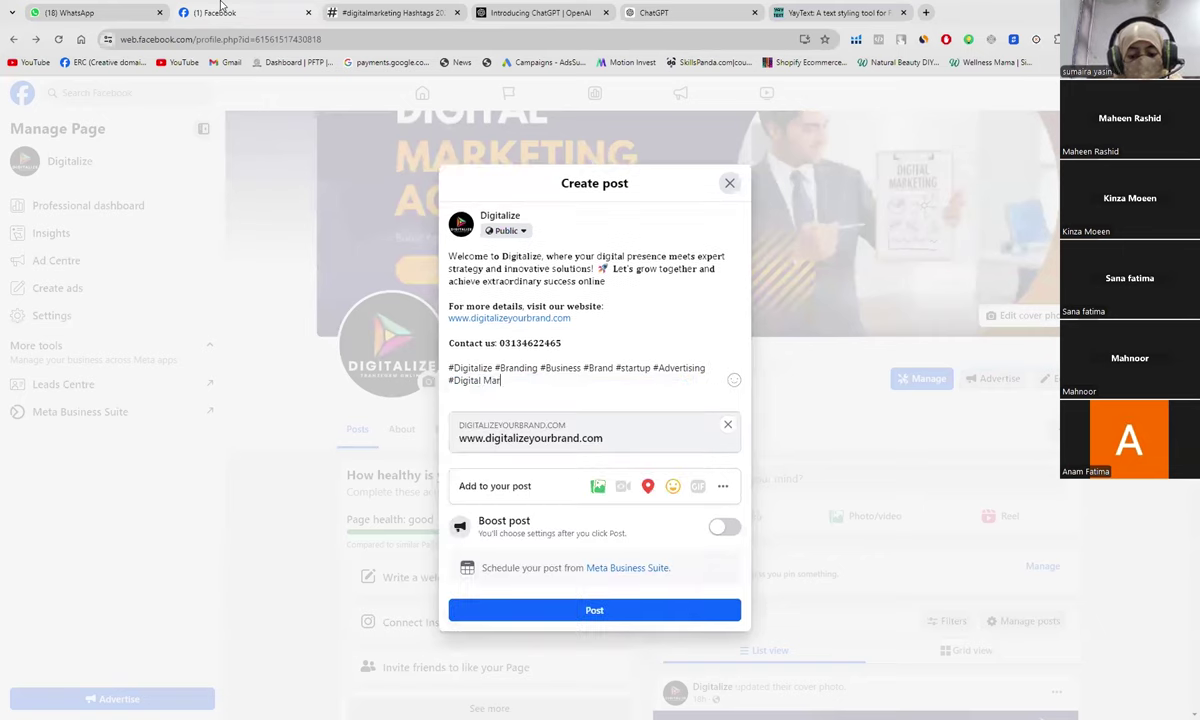
text(keting)
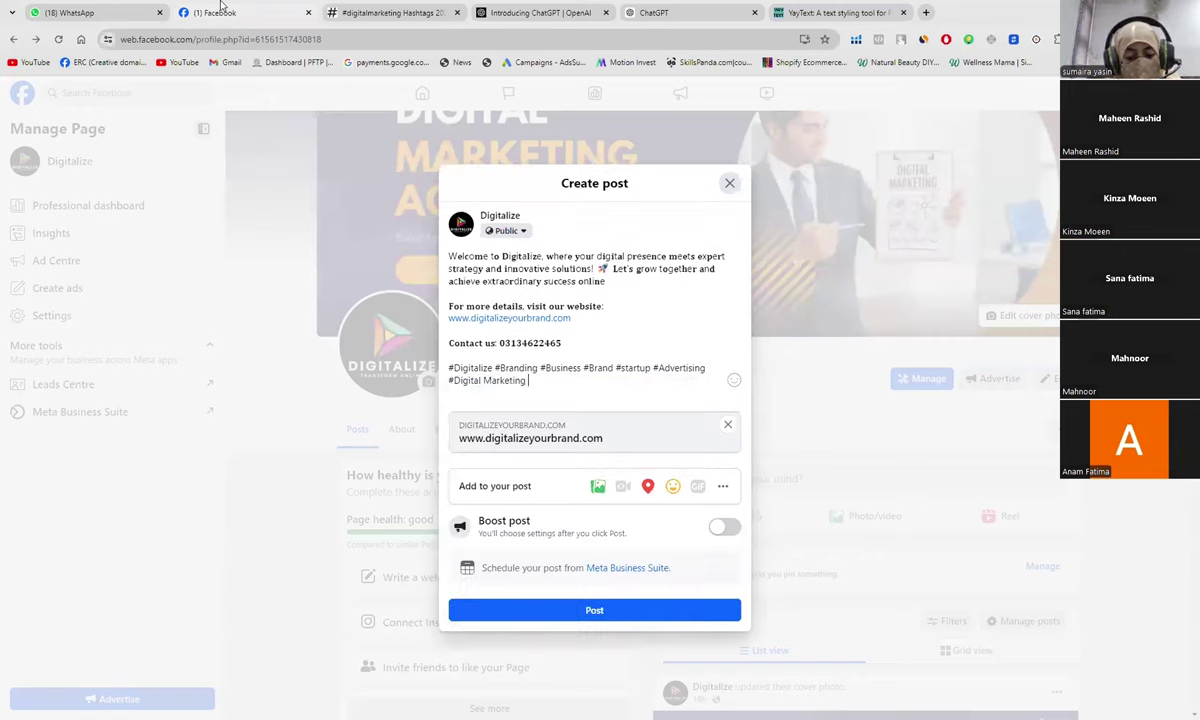
text( #)
text( S)
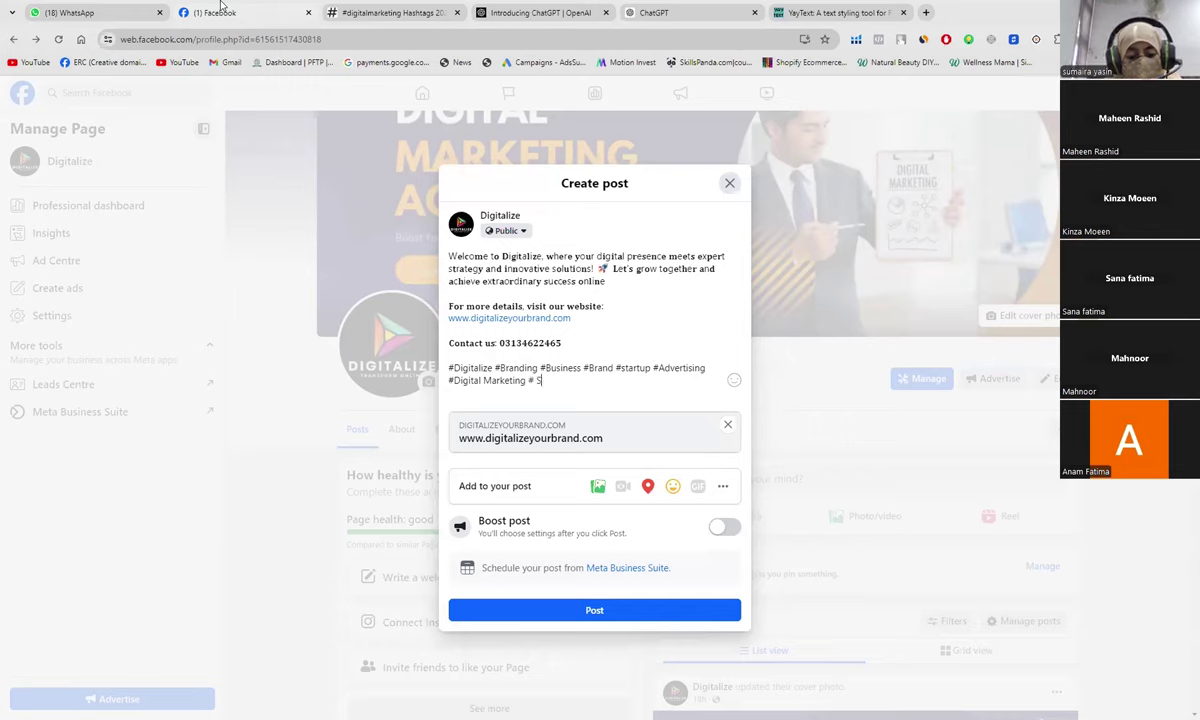
text(ocial)
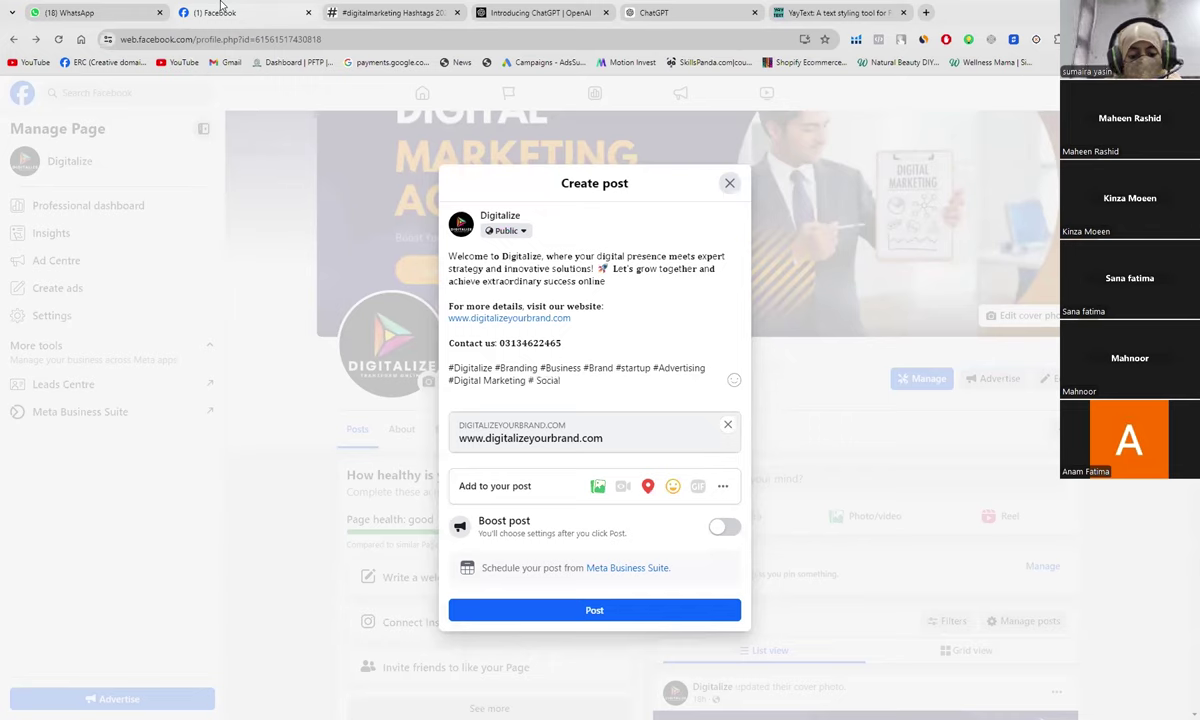
text( Media Ma)
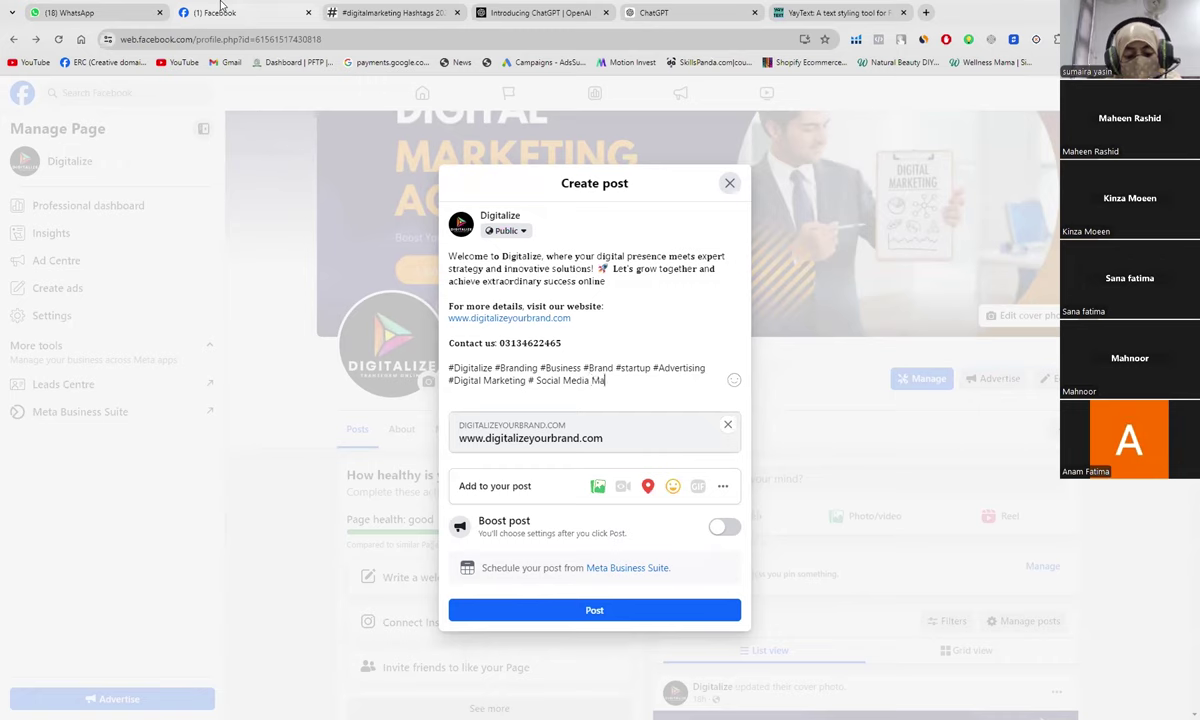
text(rketing)
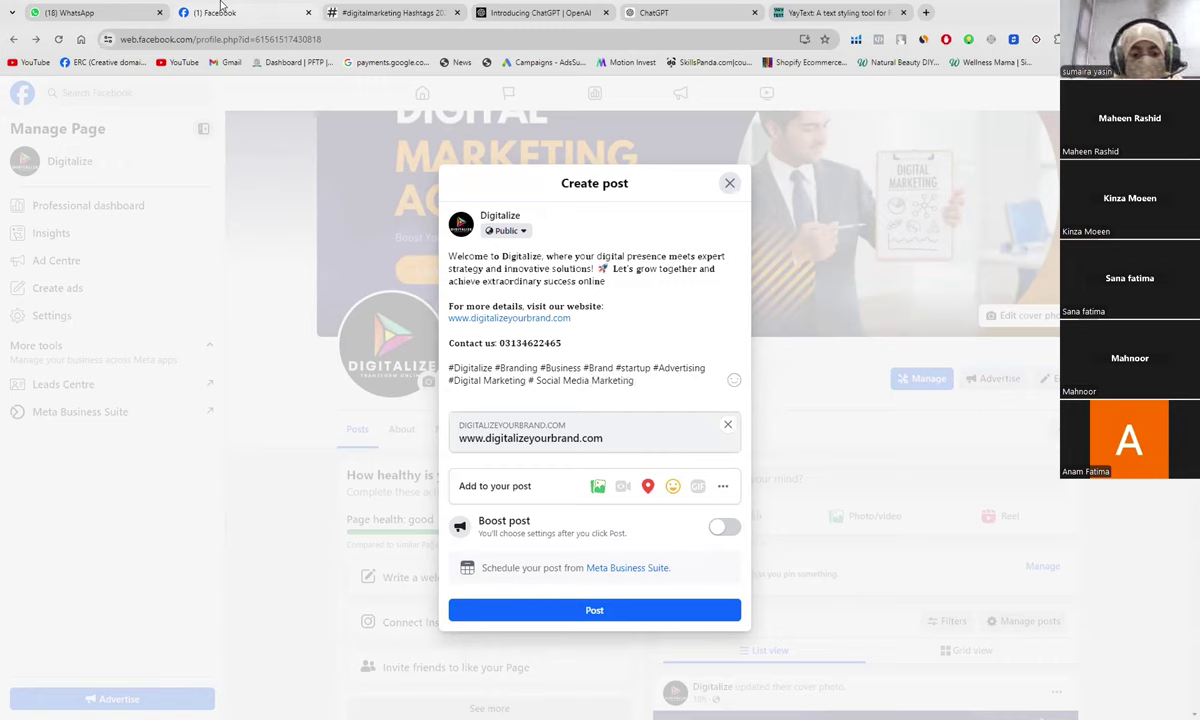
Step: Remove the spaces to form #DigitalMarketing and #SocialMediaMarketing, then add another #
click(484, 382)
key(BackSpace)
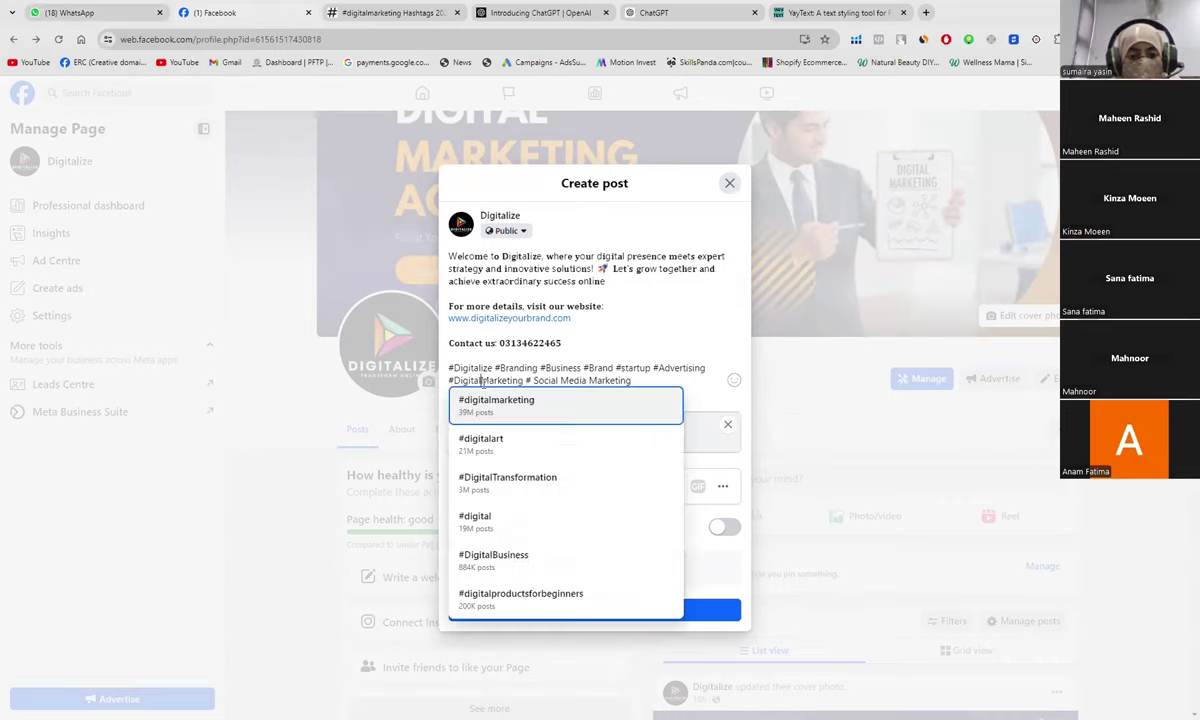
click(563, 380)
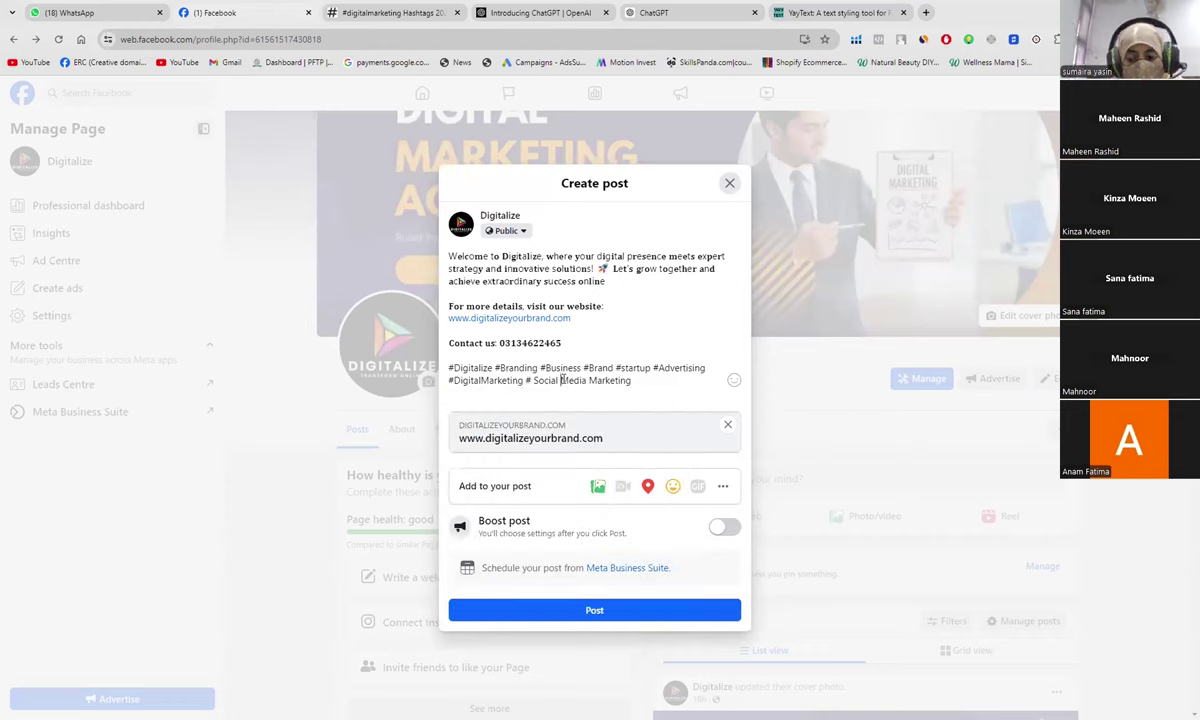
key(BackSpace)
click(589, 380)
key(BackSpace)
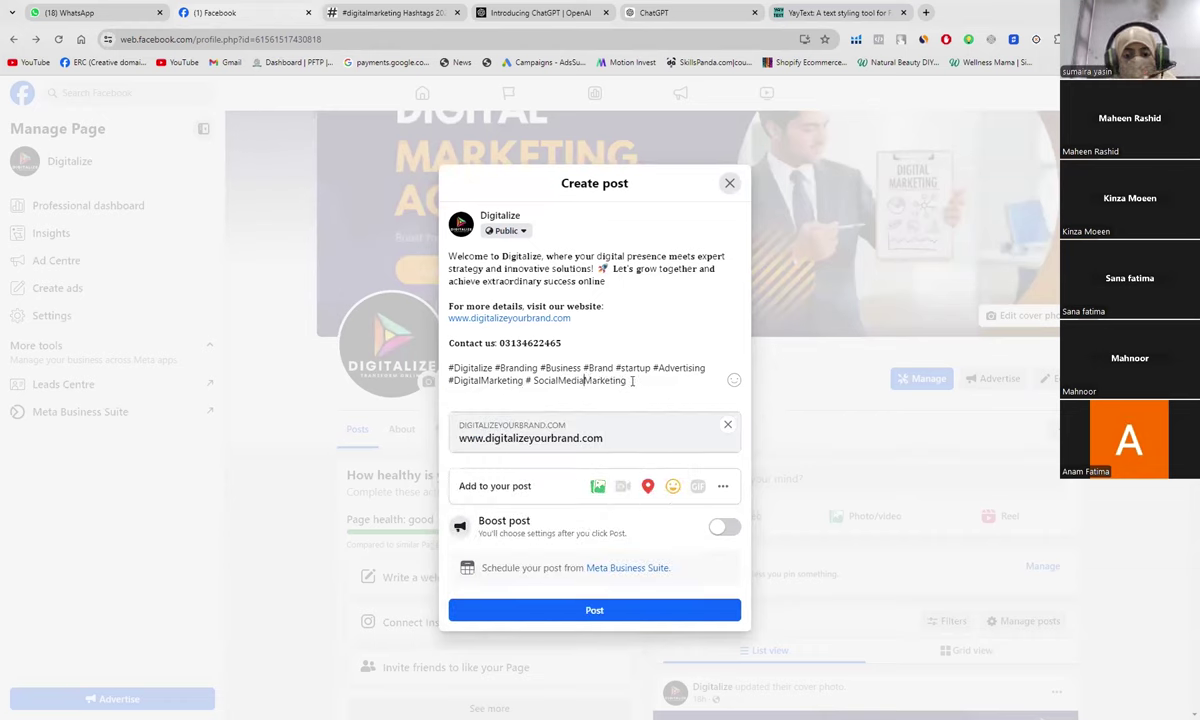
click(632, 380)
text(#)
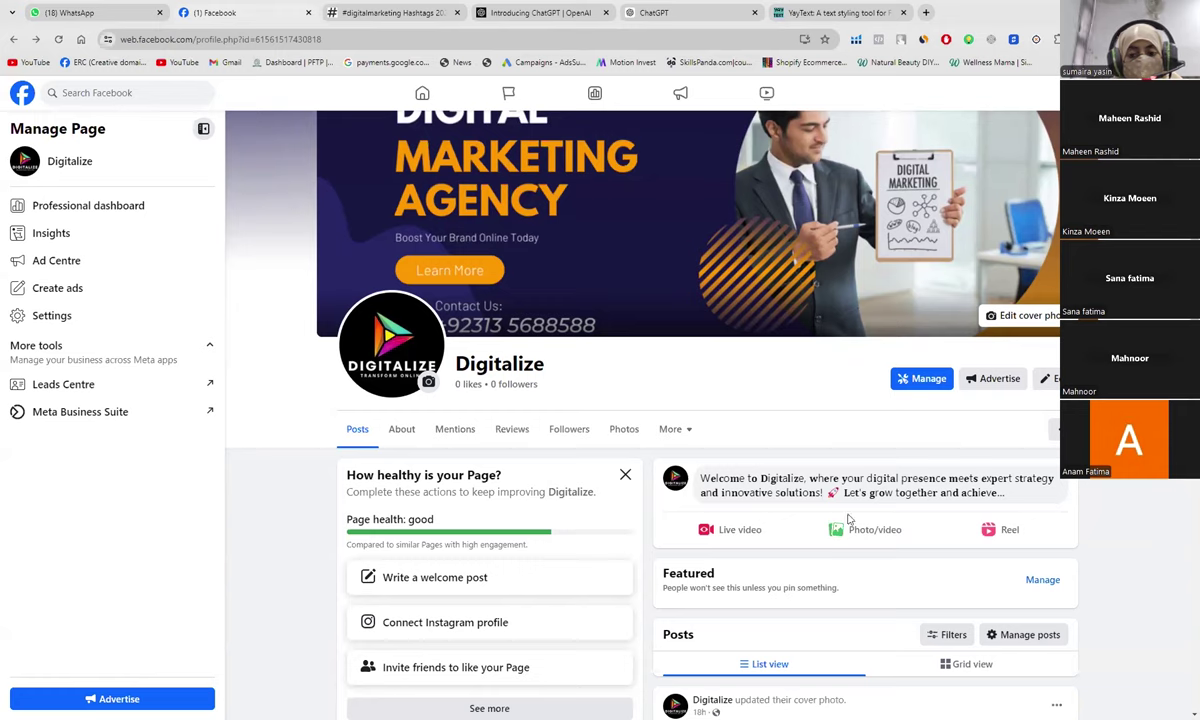
Step: Reopen the draft and scroll through the generator's Top 10 digitalmarketing hashtags
click(893, 498)
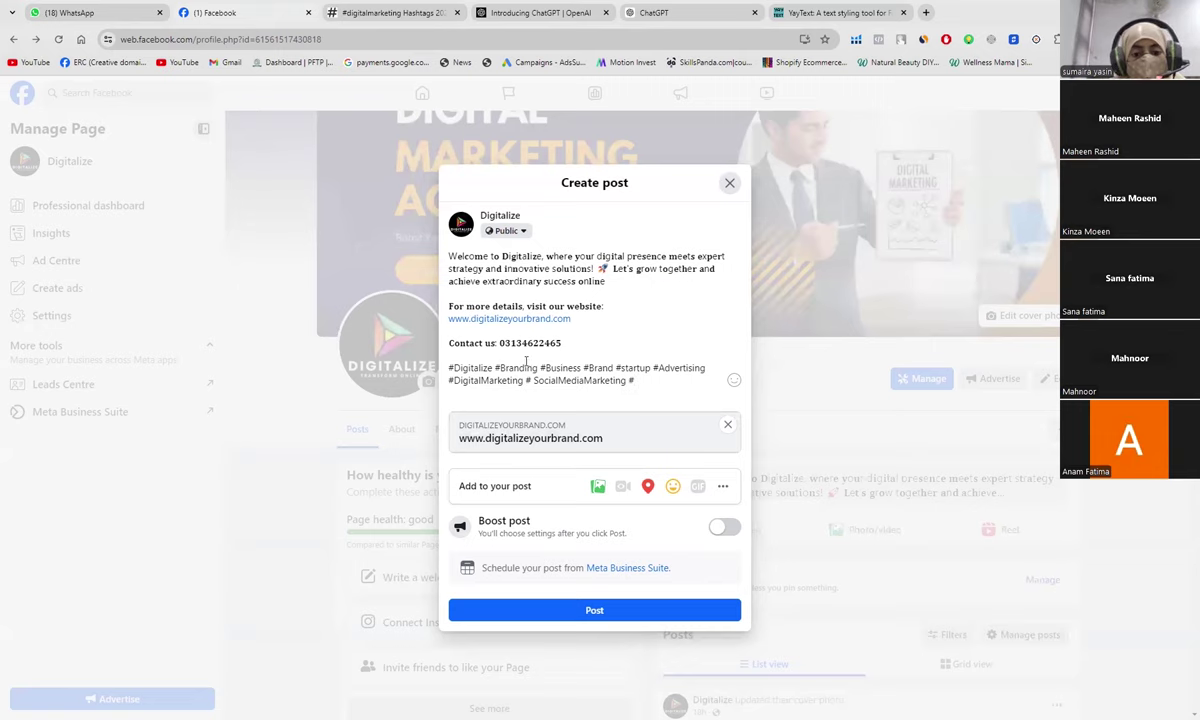
click(386, 12)
scroll(292, 260, up, 1)
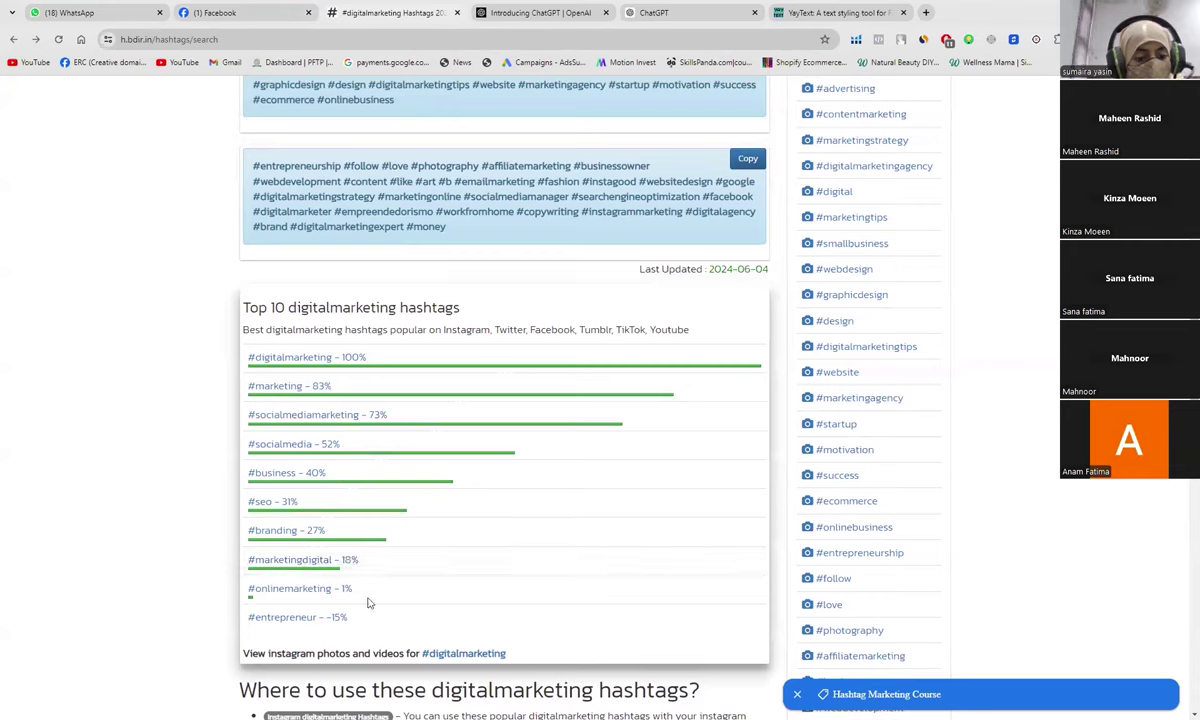
scroll(450, 508, up, 1)
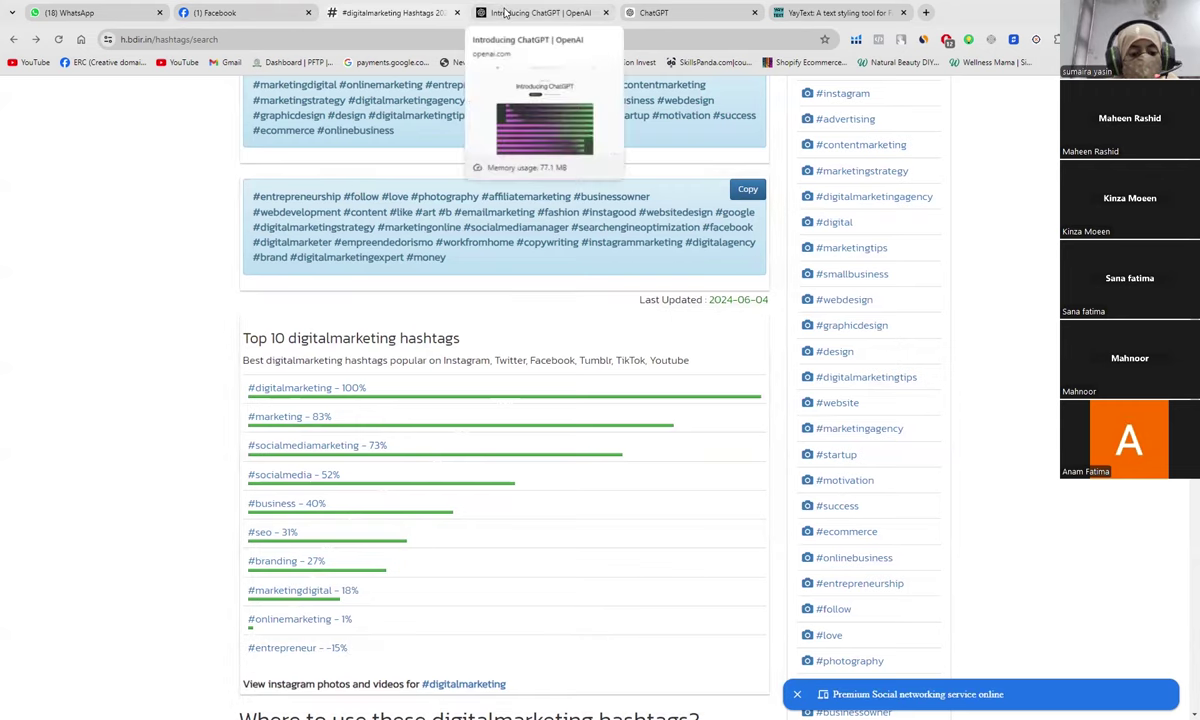
Step: Add #enterpreneur to the hashtag line from the suggestions
click(241, 24)
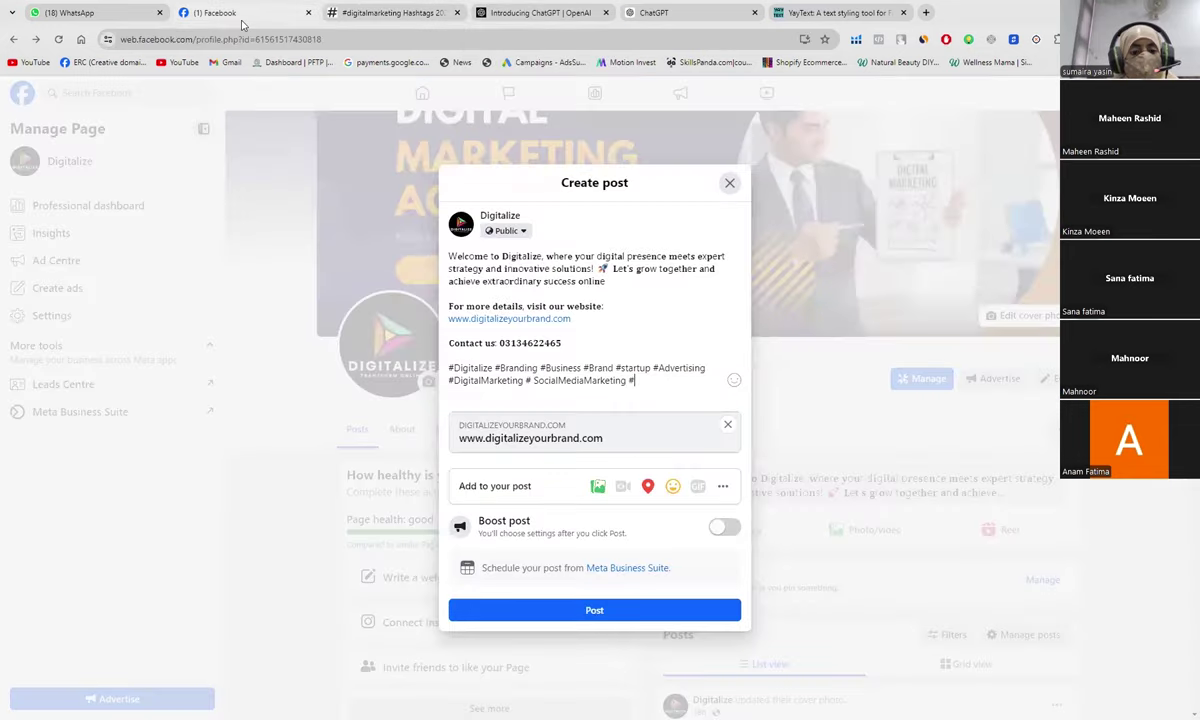
text(enterpr)
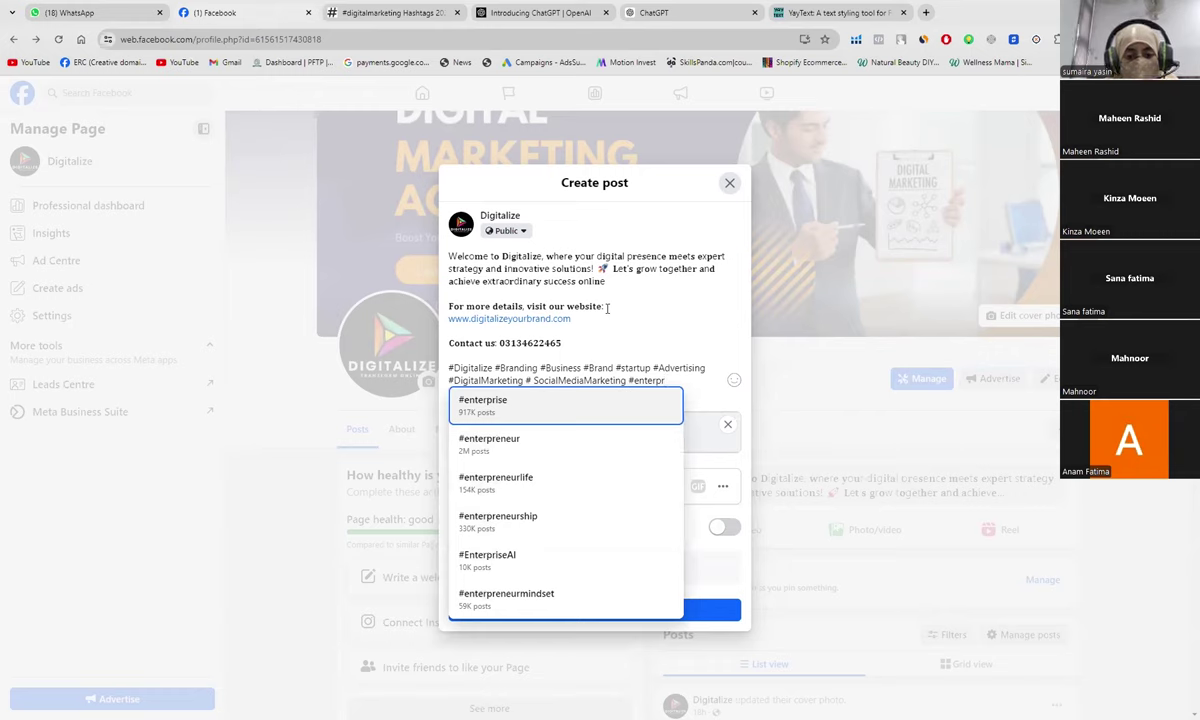
click(497, 445)
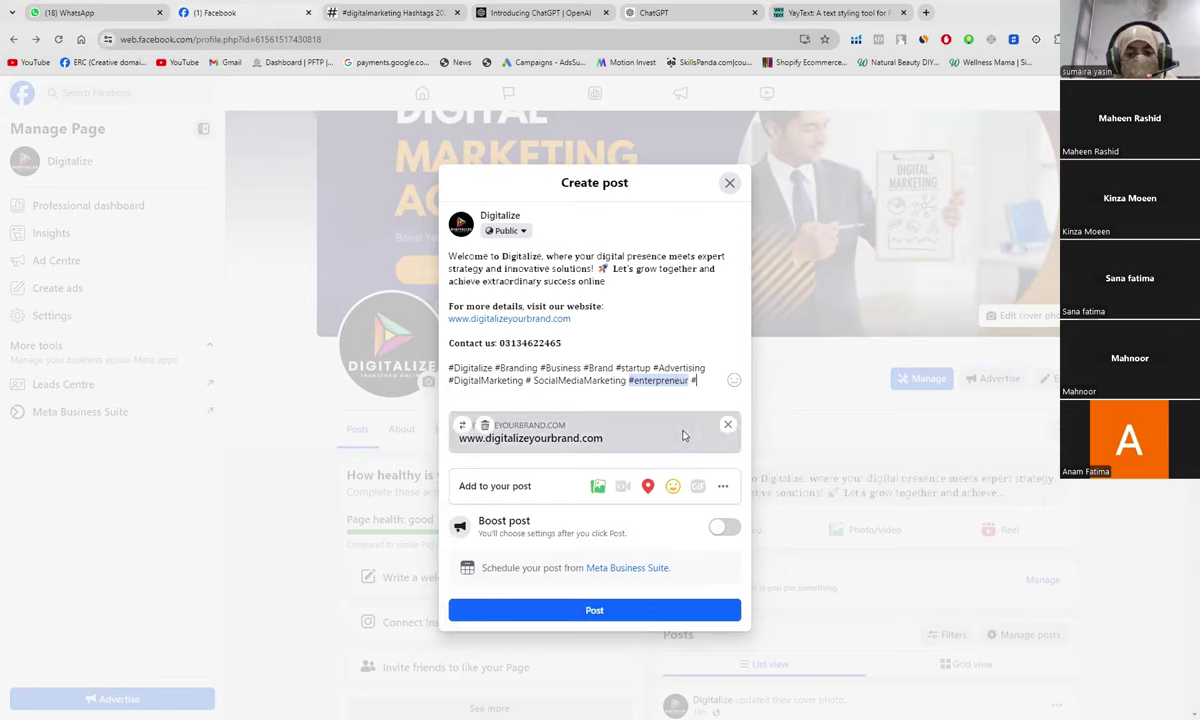
Step: Type #onlineMarketing and #Website after rechecking the generator list
click(391, 18)
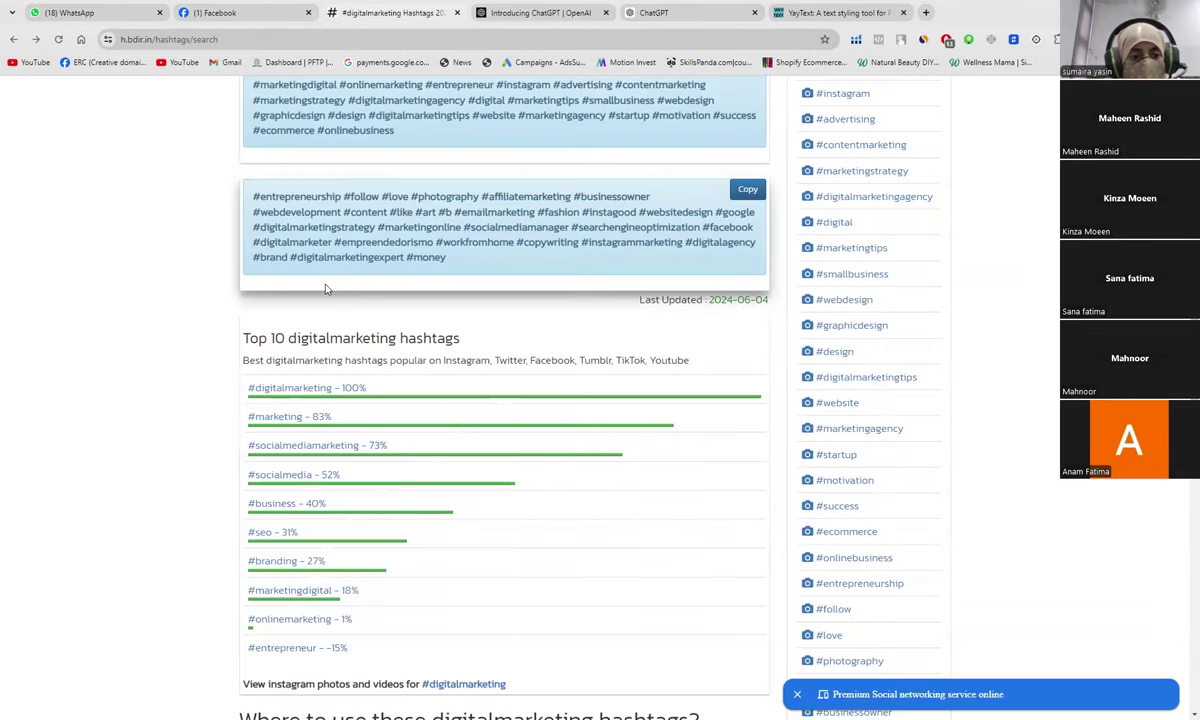
scroll(325, 289, up, 2)
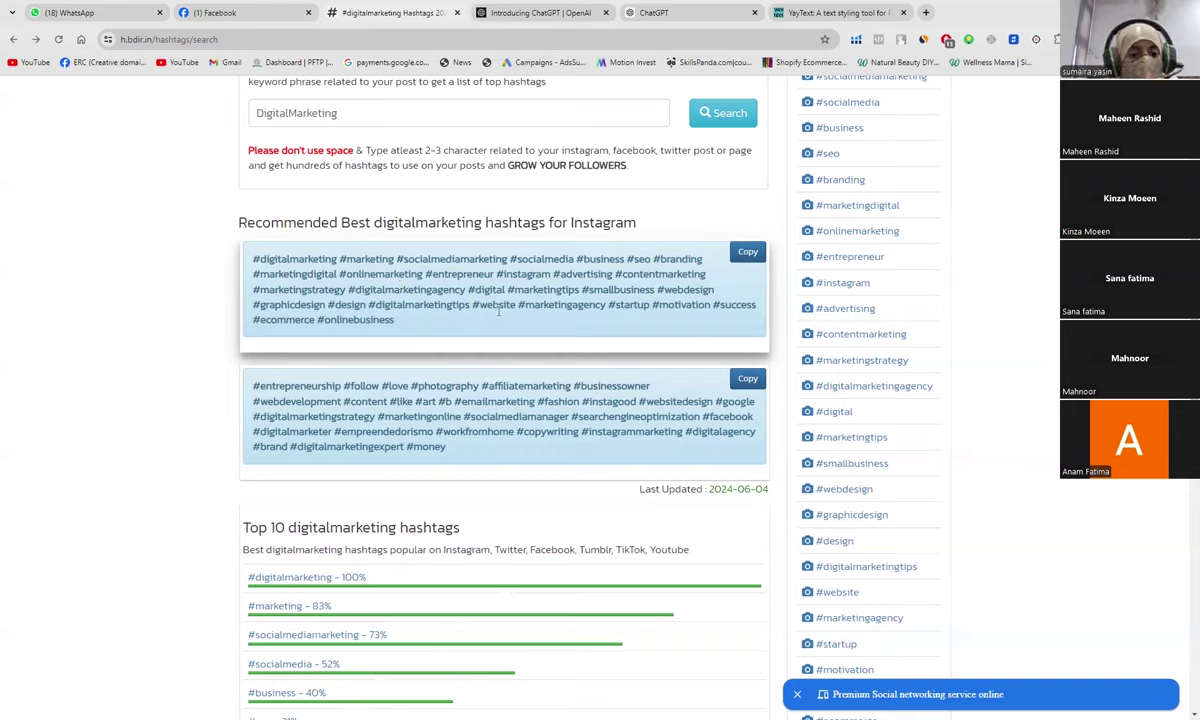
click(217, 13)
text(onlu)
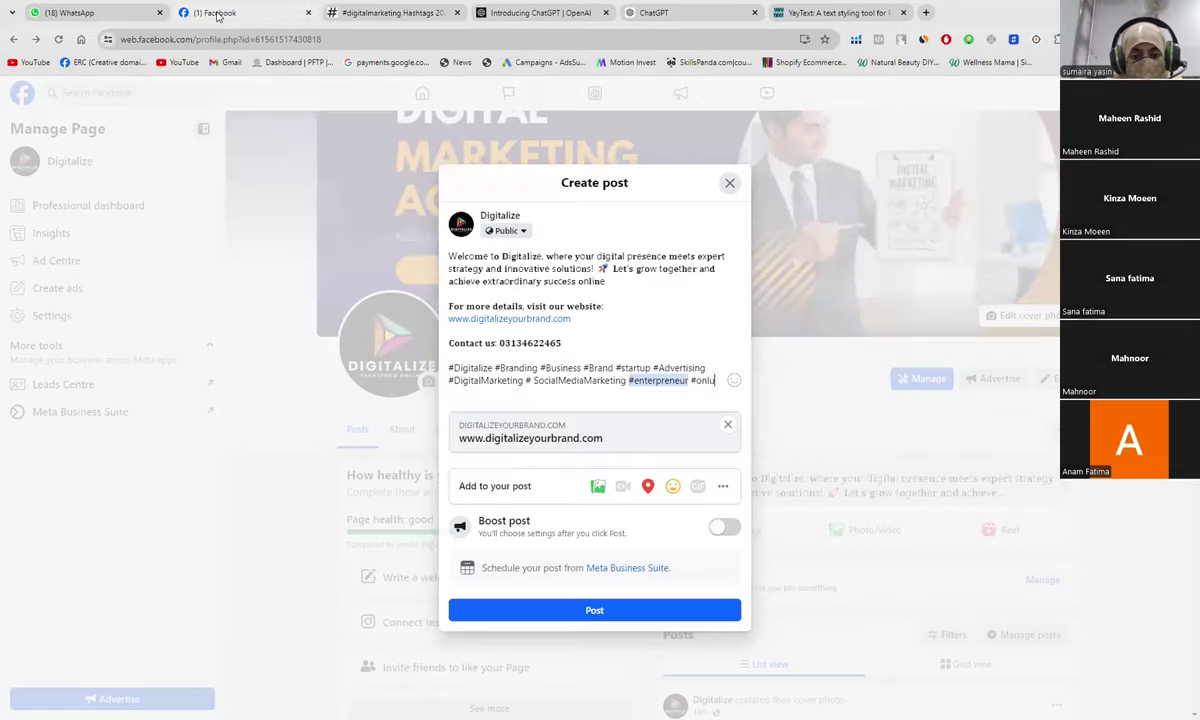
key(BackSpace)
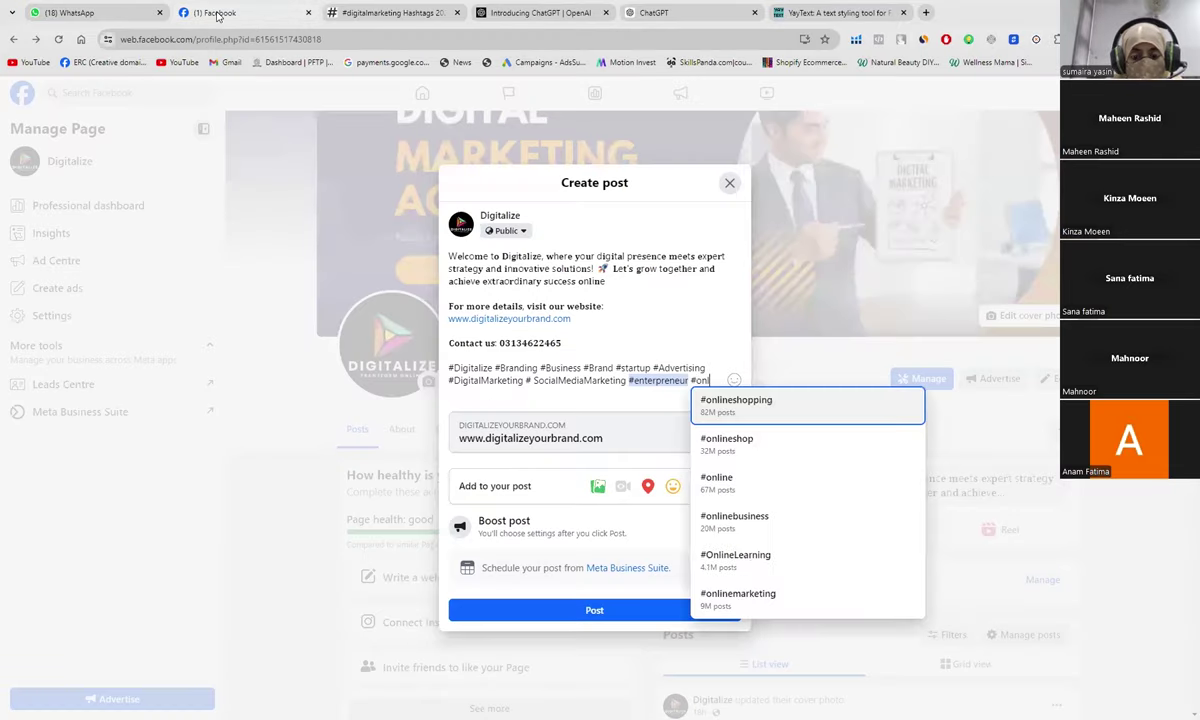
text(ineMarketing)
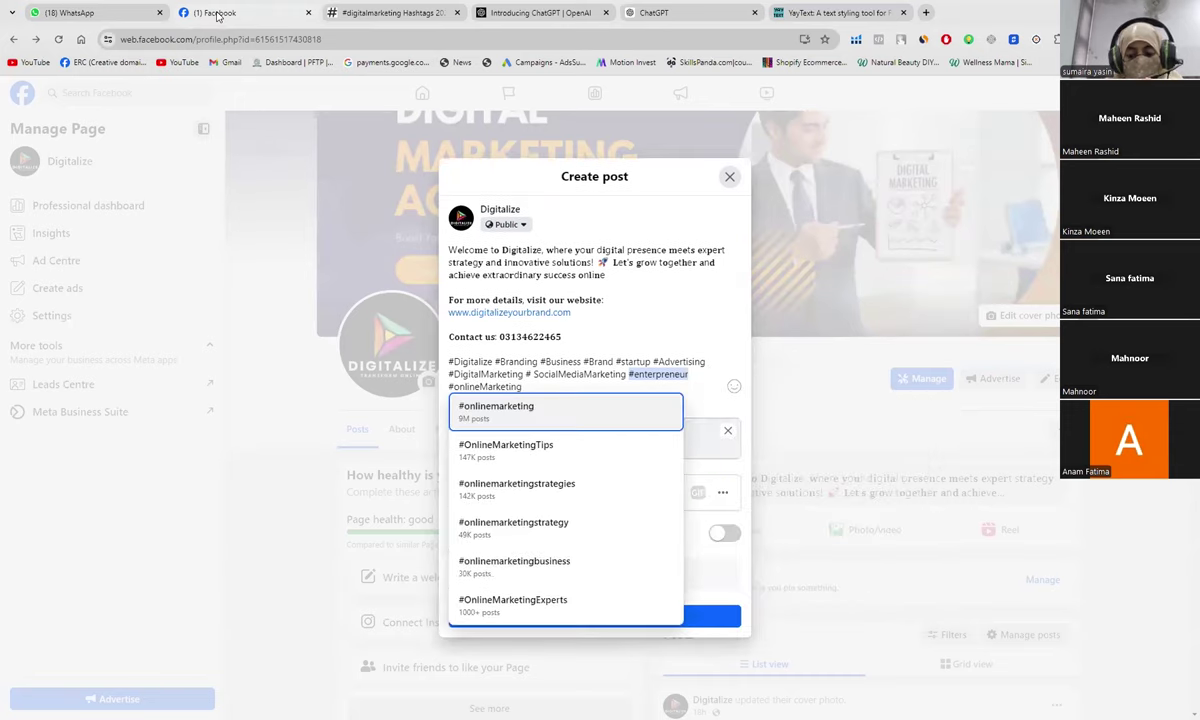
text( #)
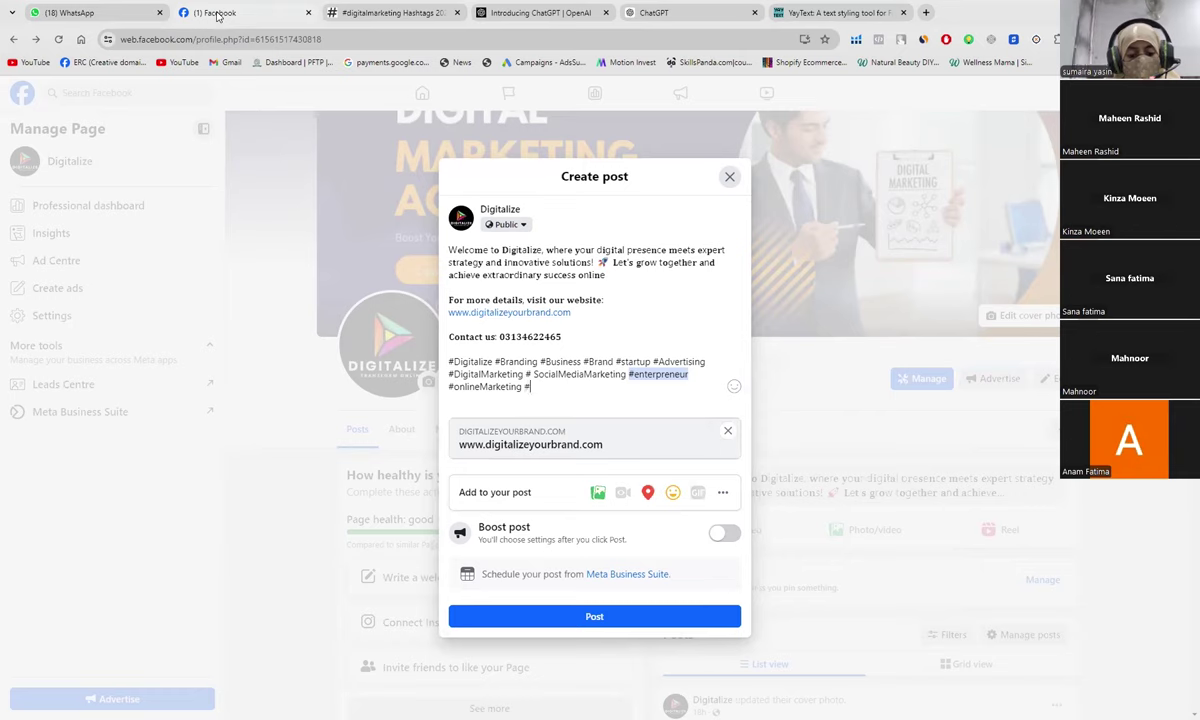
text(Website)
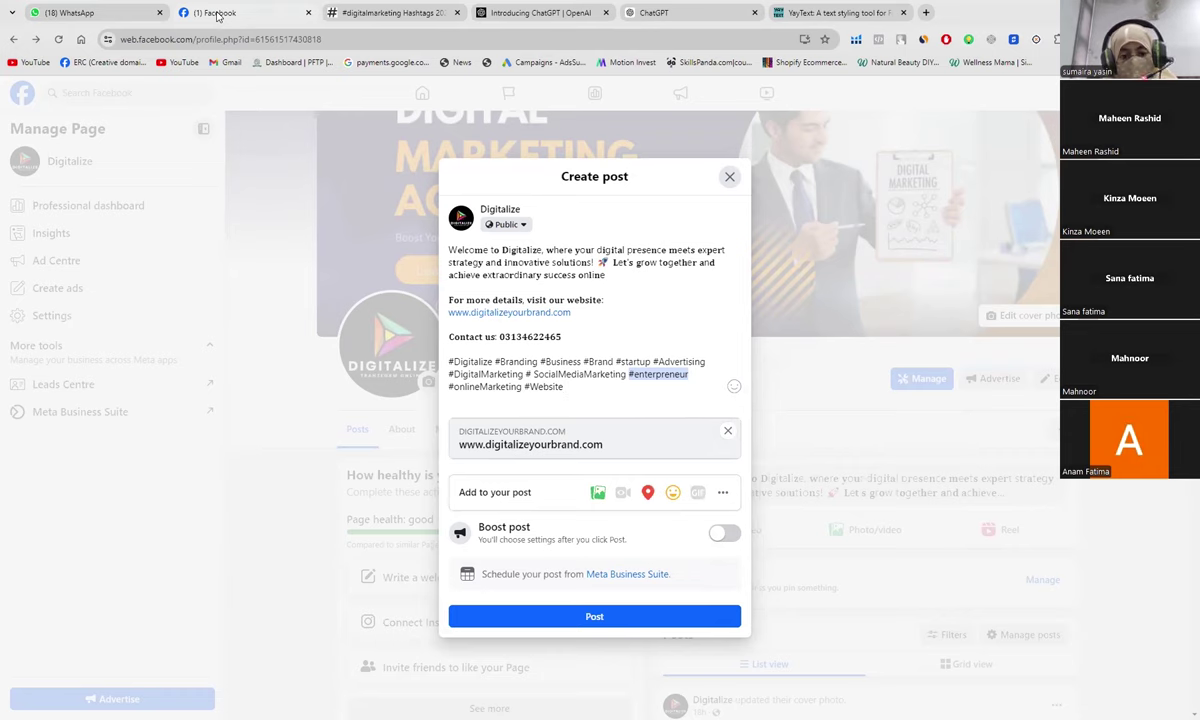
Step: Add #MarketingAgency and #DigitalMarketingAgency to the hashtags and start another one
click(375, 13)
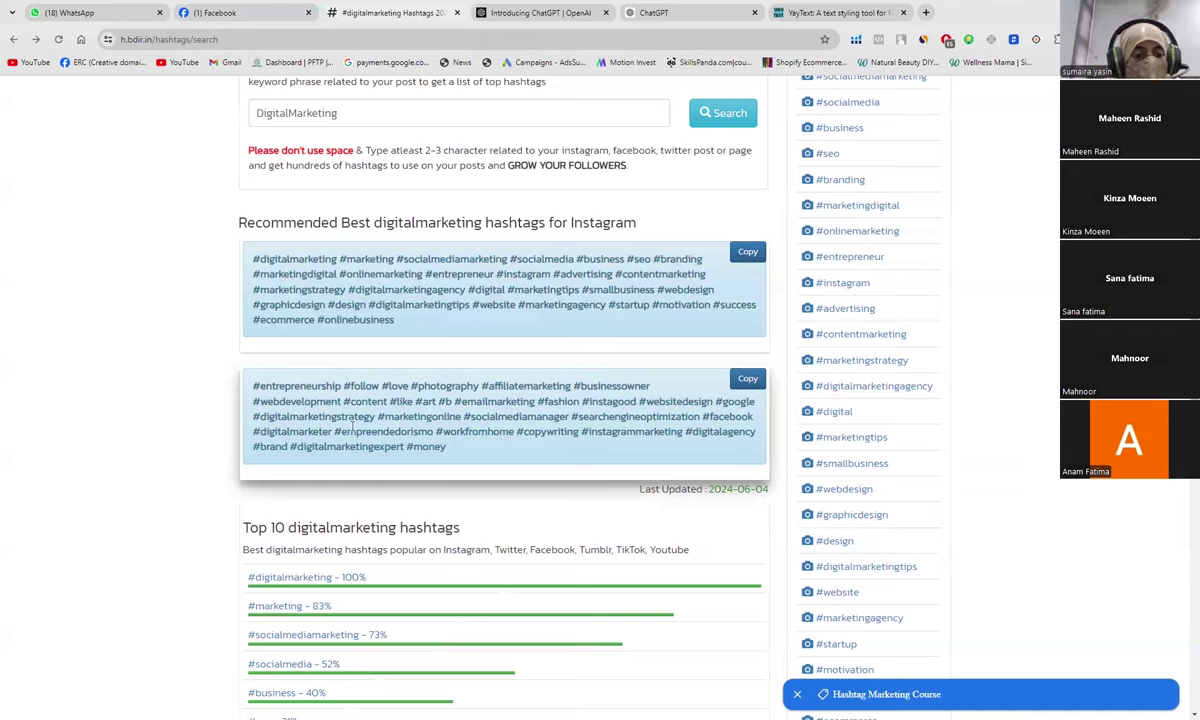
click(229, 10)
text(Marketing #Website #Marketing)
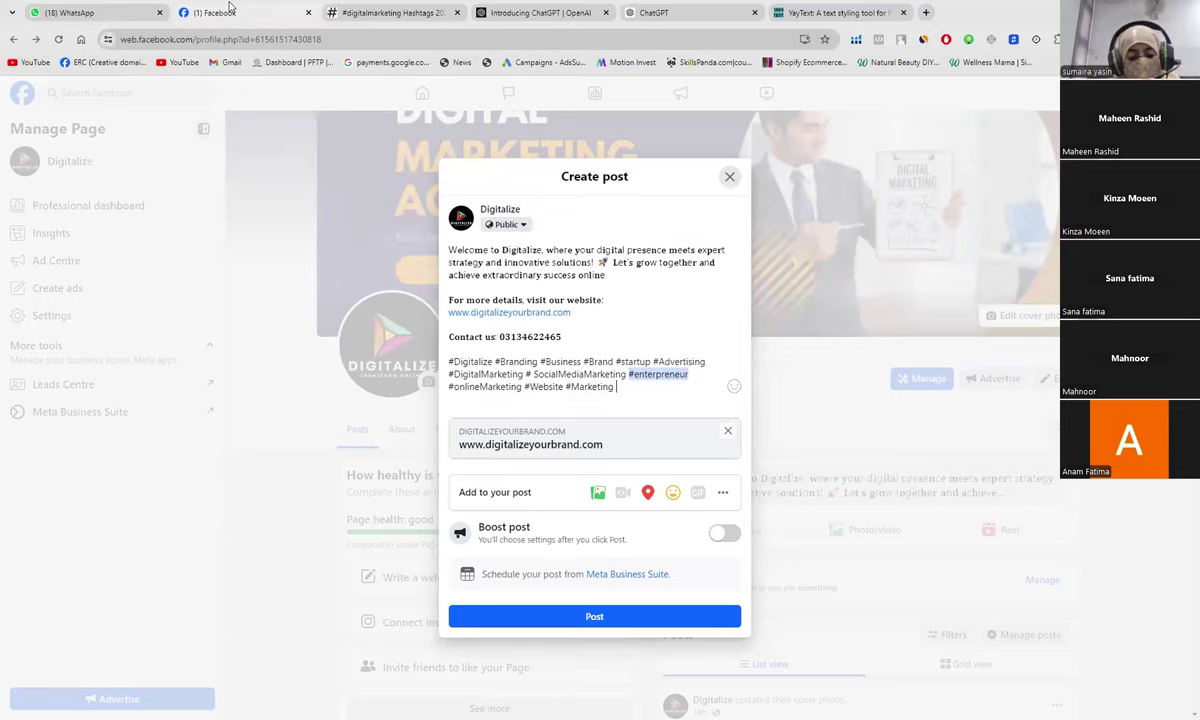
key(BackSpace)
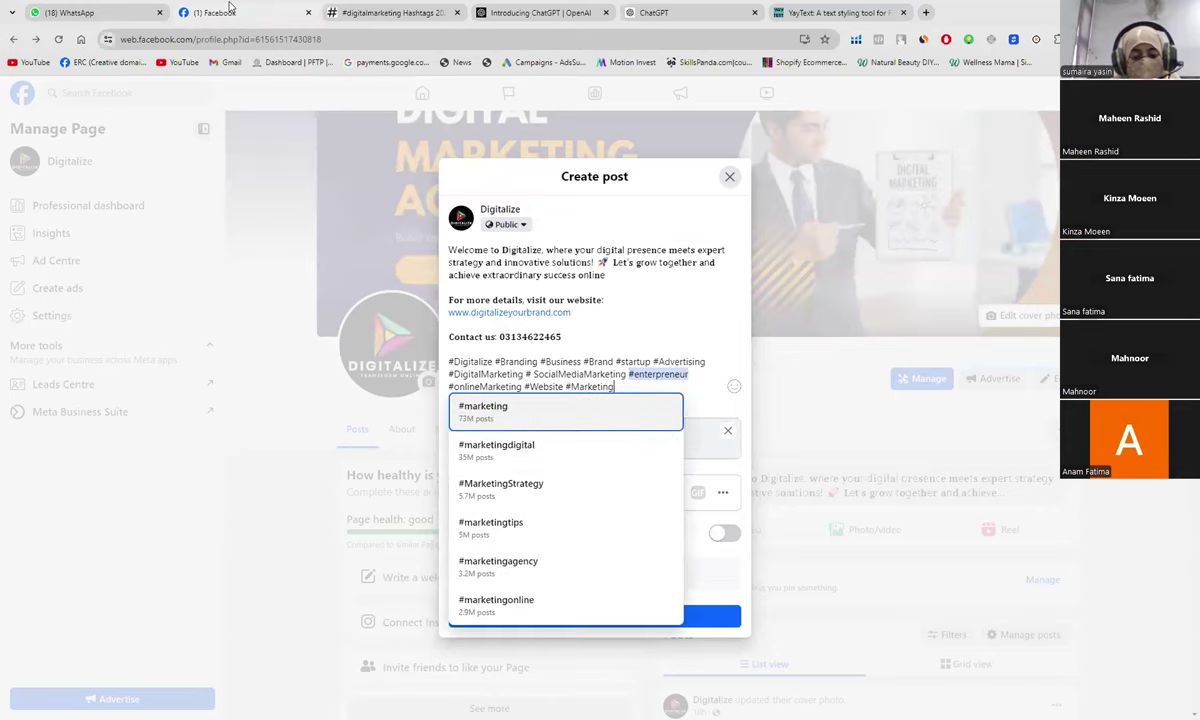
text(Agenc)
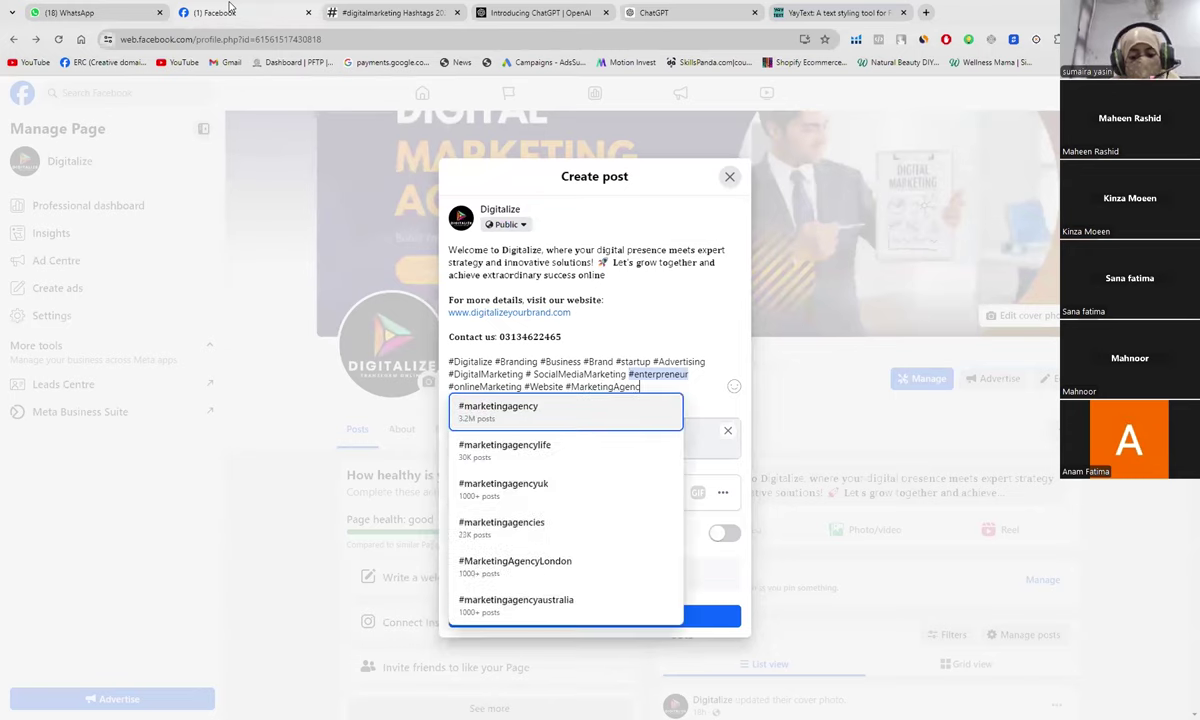
text(y )
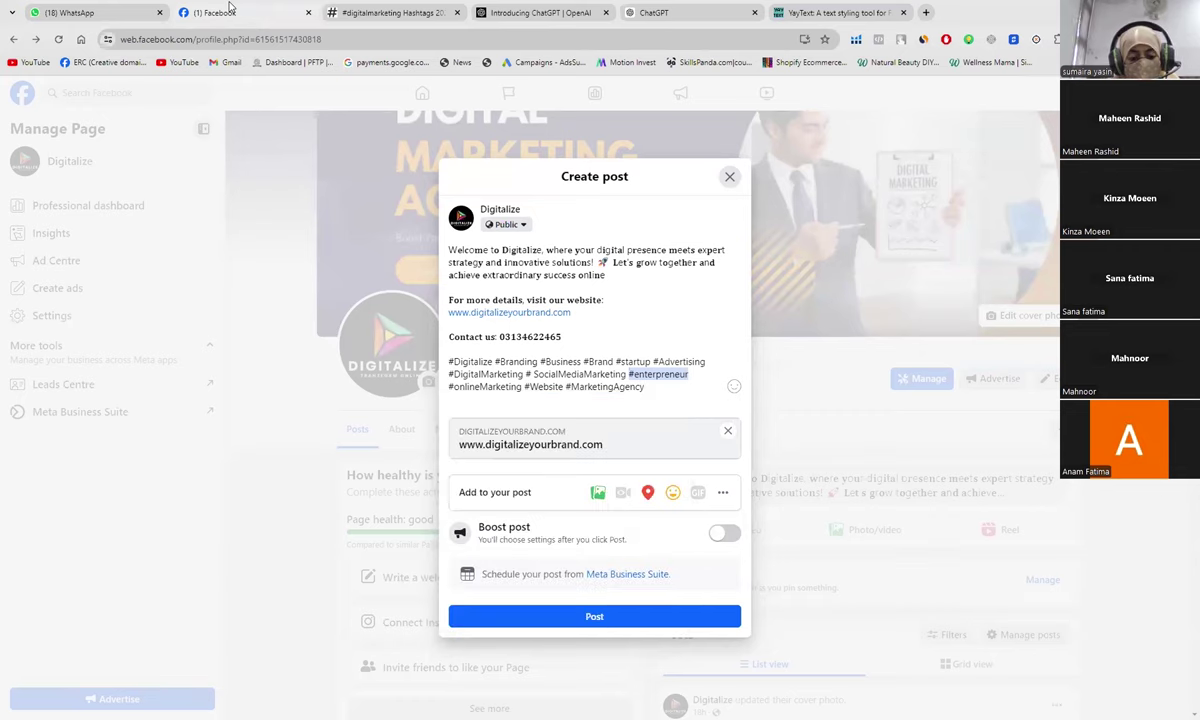
text(#Dig)
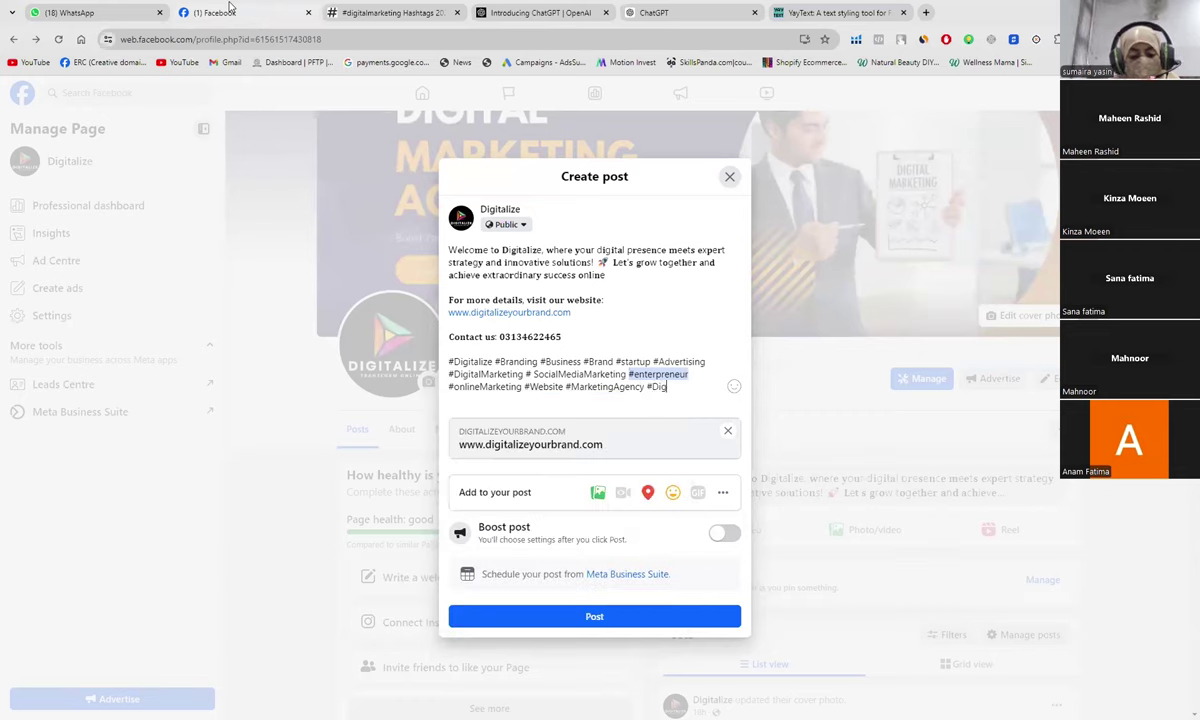
text(italMark)
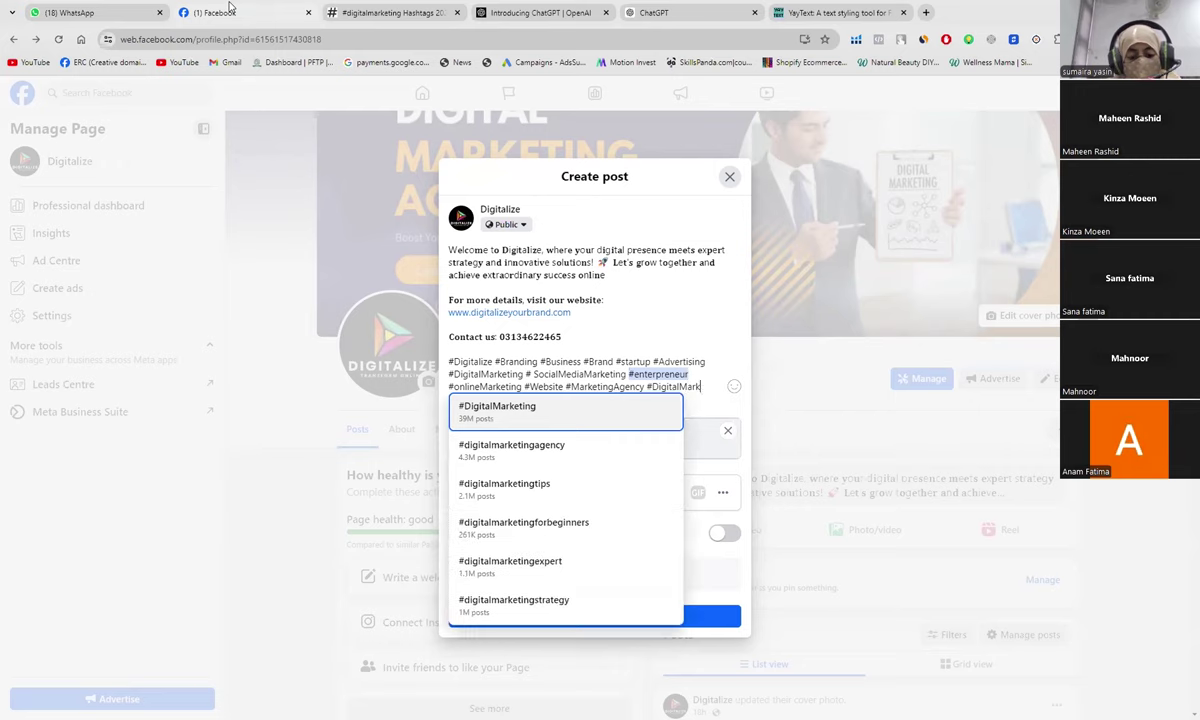
text(etingAg)
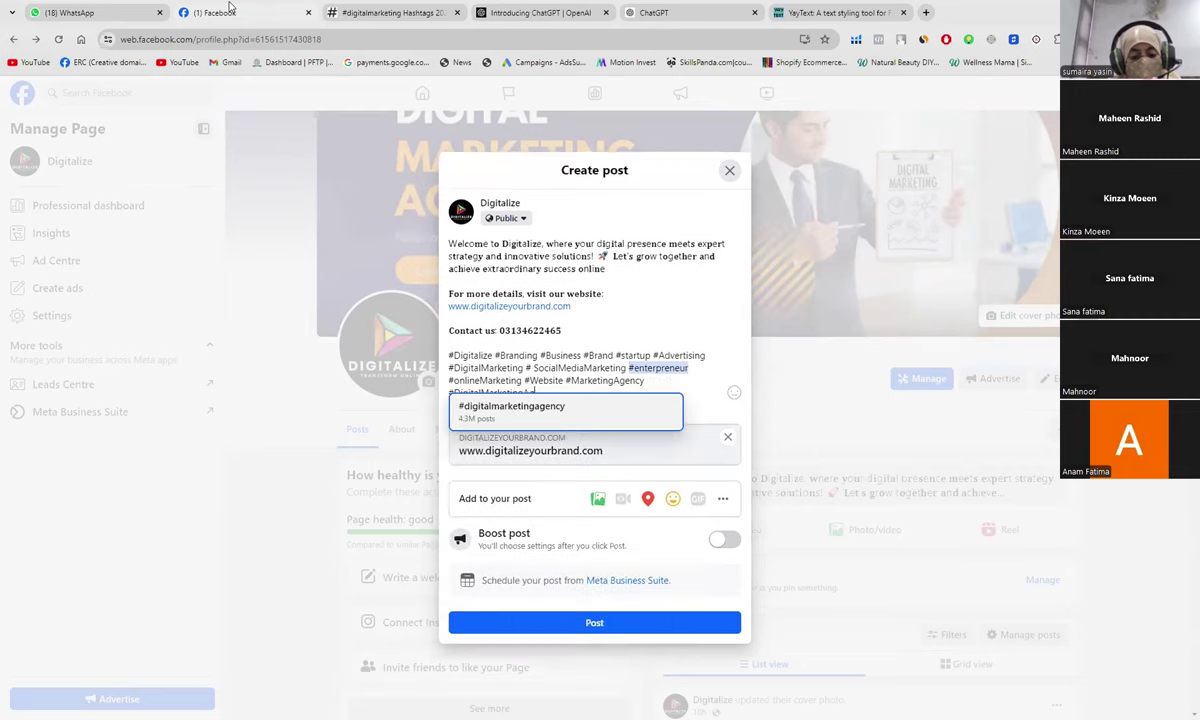
text(ency)
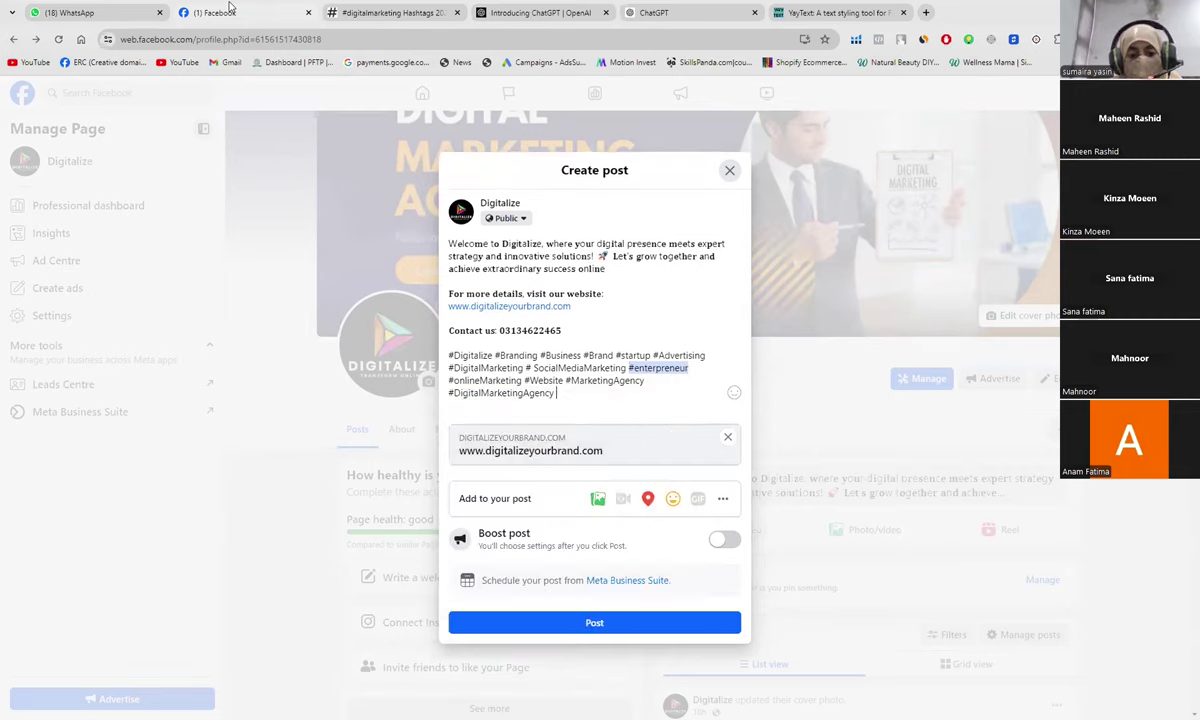
text( #)
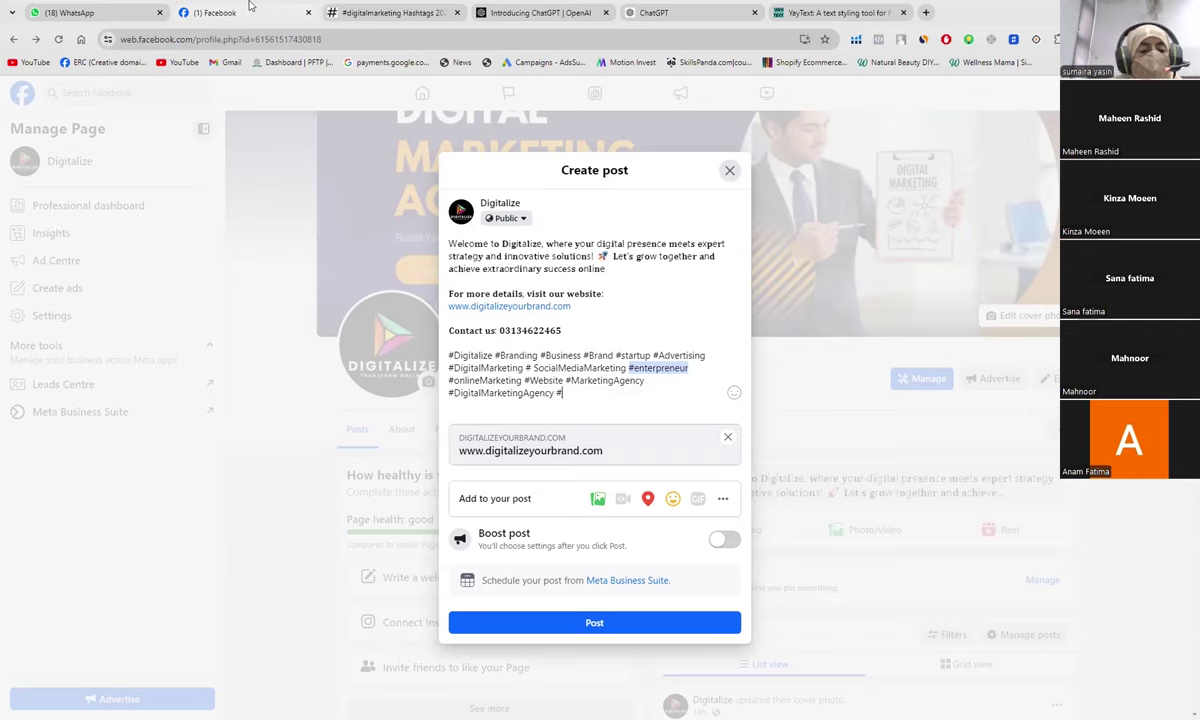
Step: Search the hashtag generator for the keyword DigitalMarketingAgency, chosen from autofill
click(369, 14)
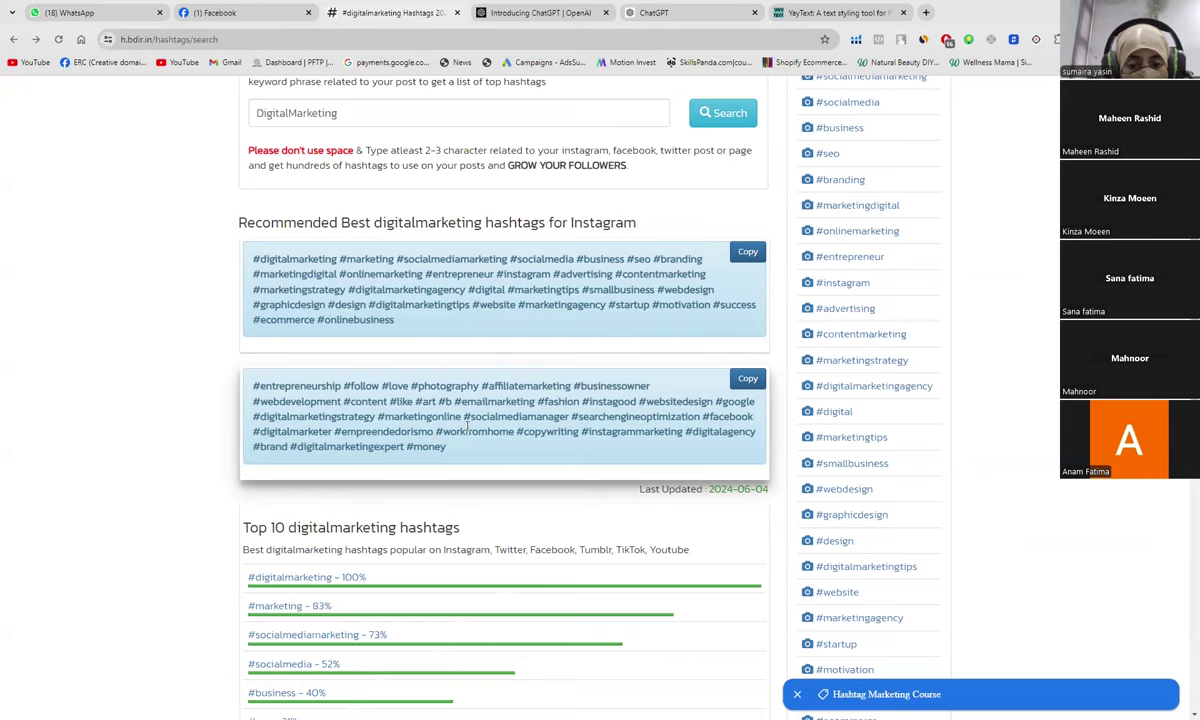
scroll(466, 428, up, 3)
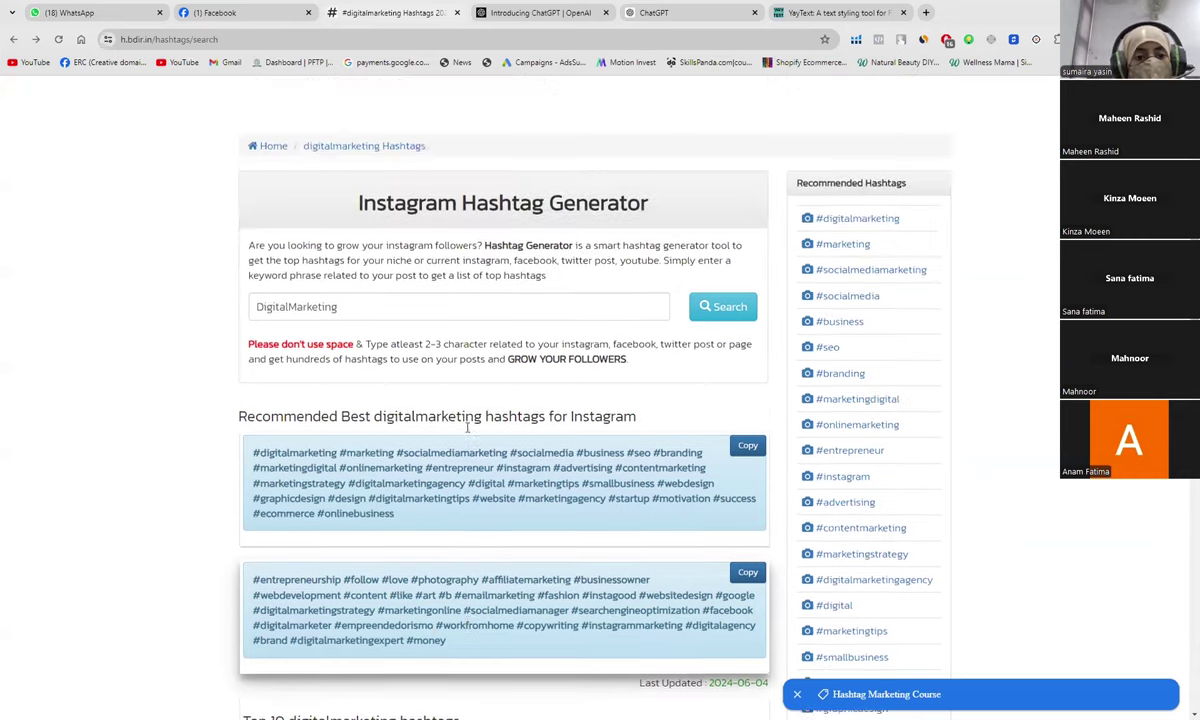
click(343, 339)
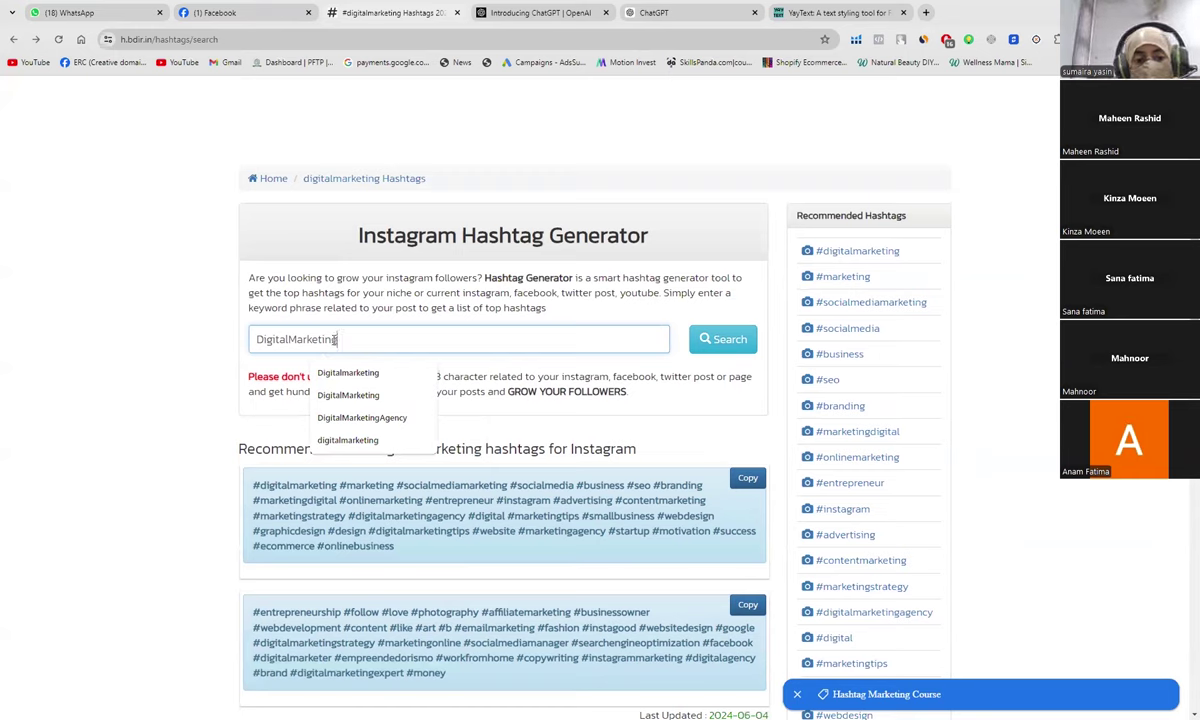
click(366, 419)
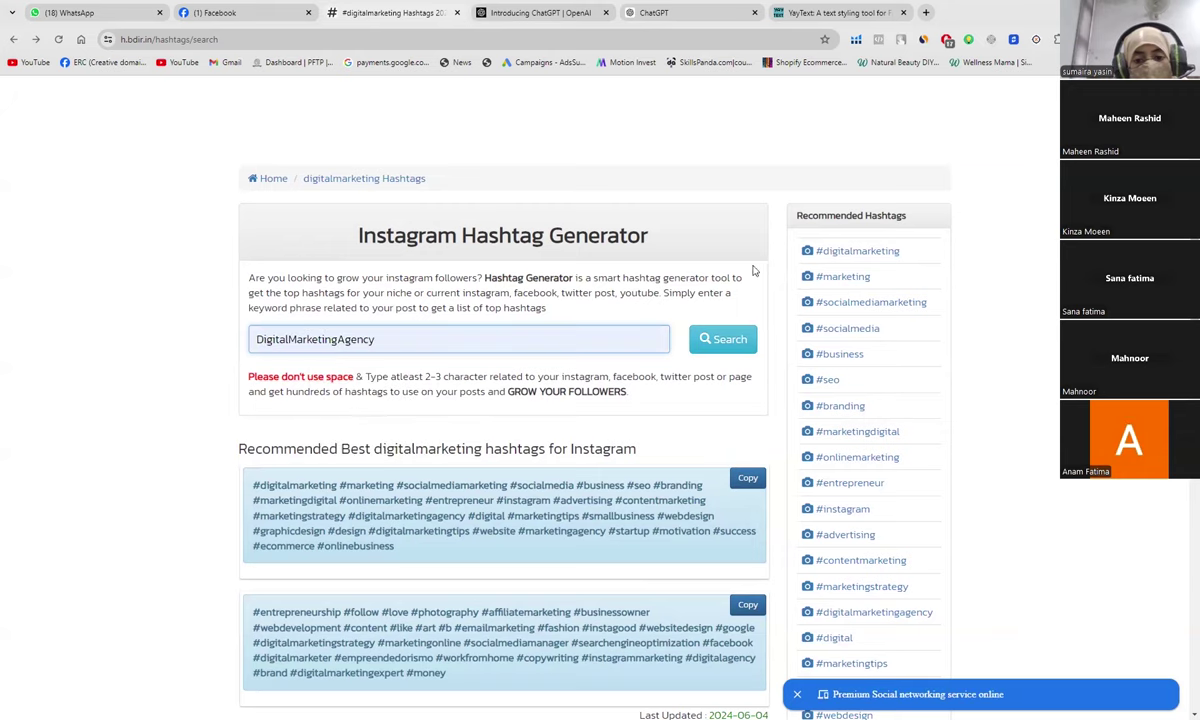
click(727, 339)
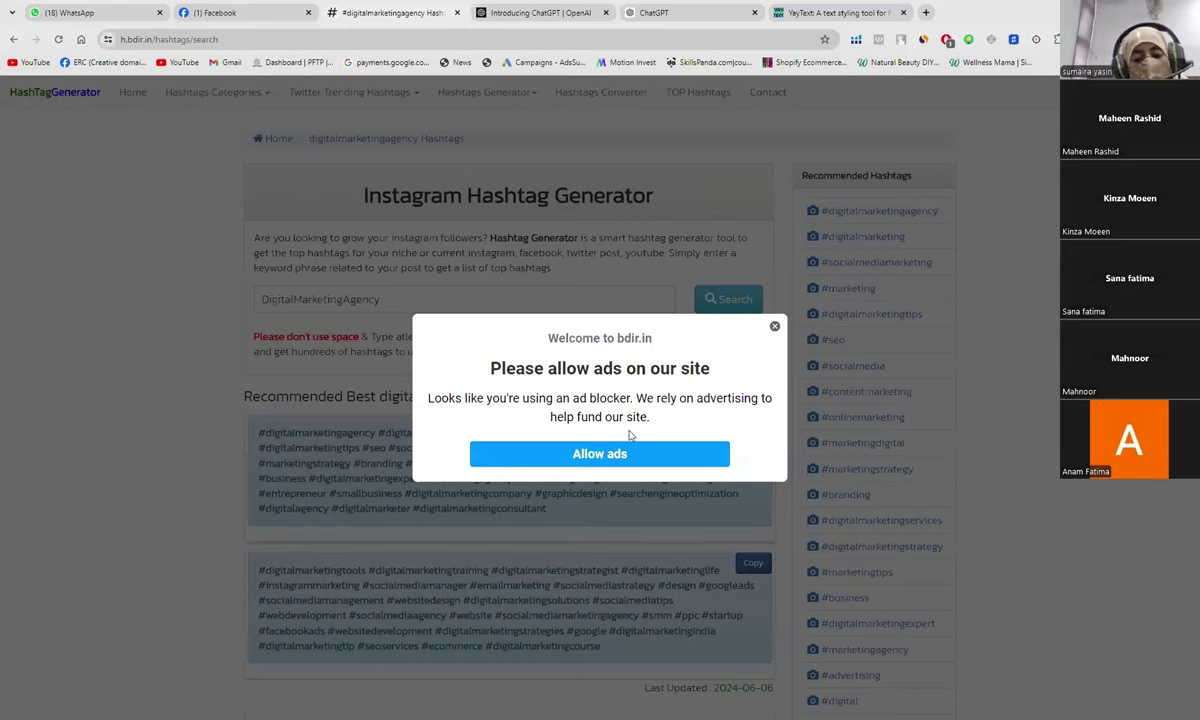
Step: Allow ads, pause AdBlock on this site, and confirm resubmitting the form
click(660, 460)
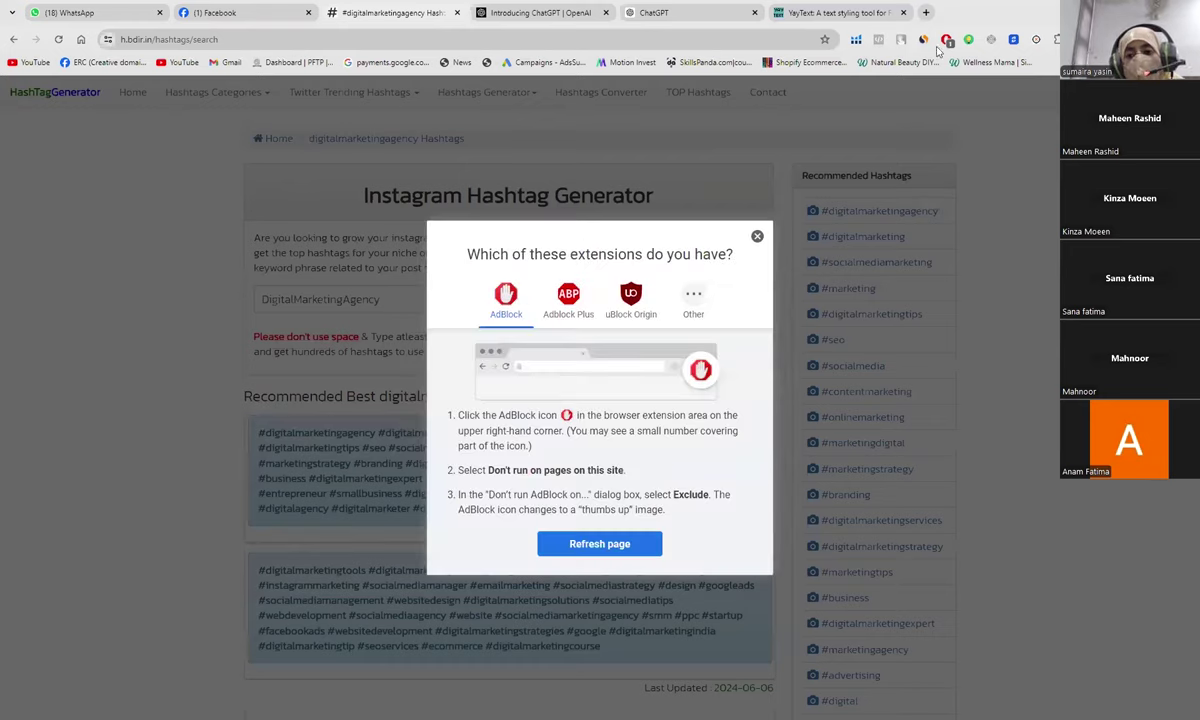
click(947, 40)
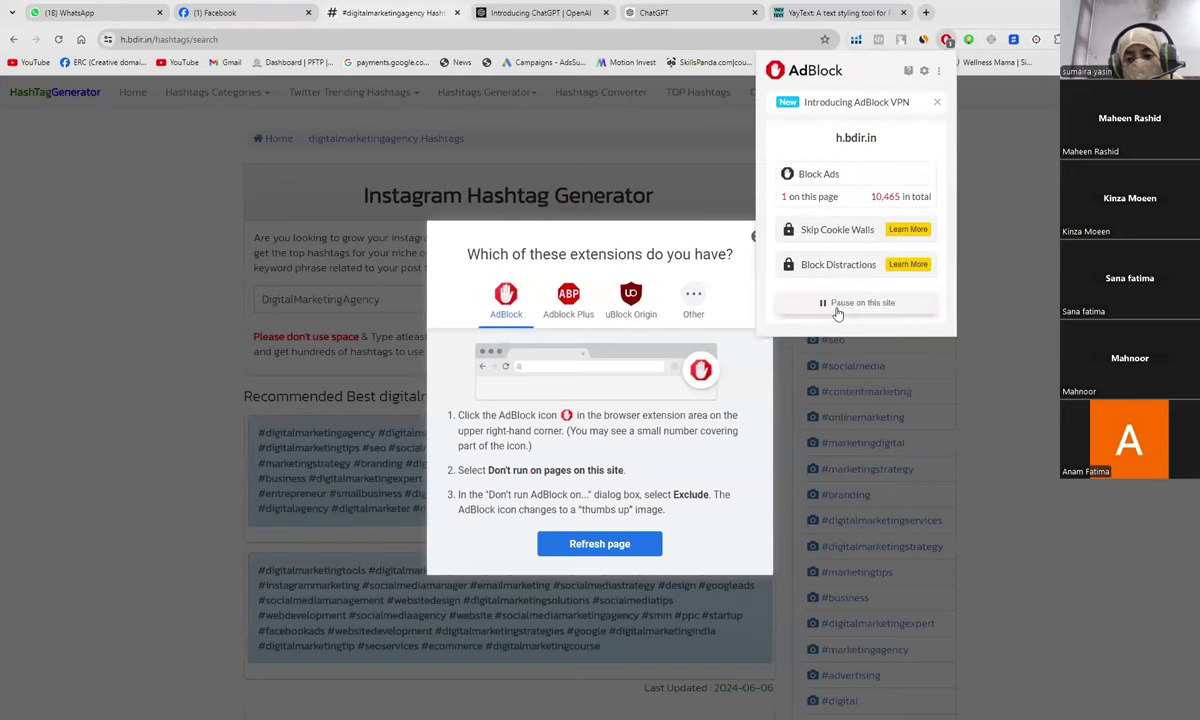
click(828, 303)
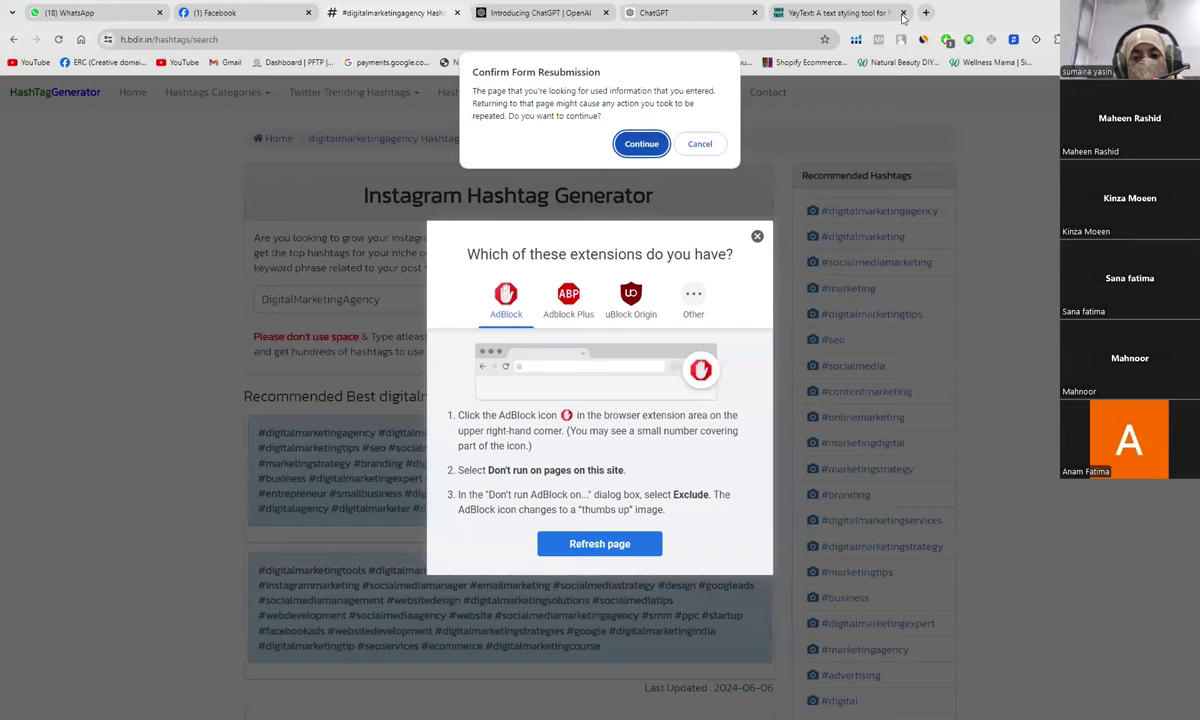
click(643, 145)
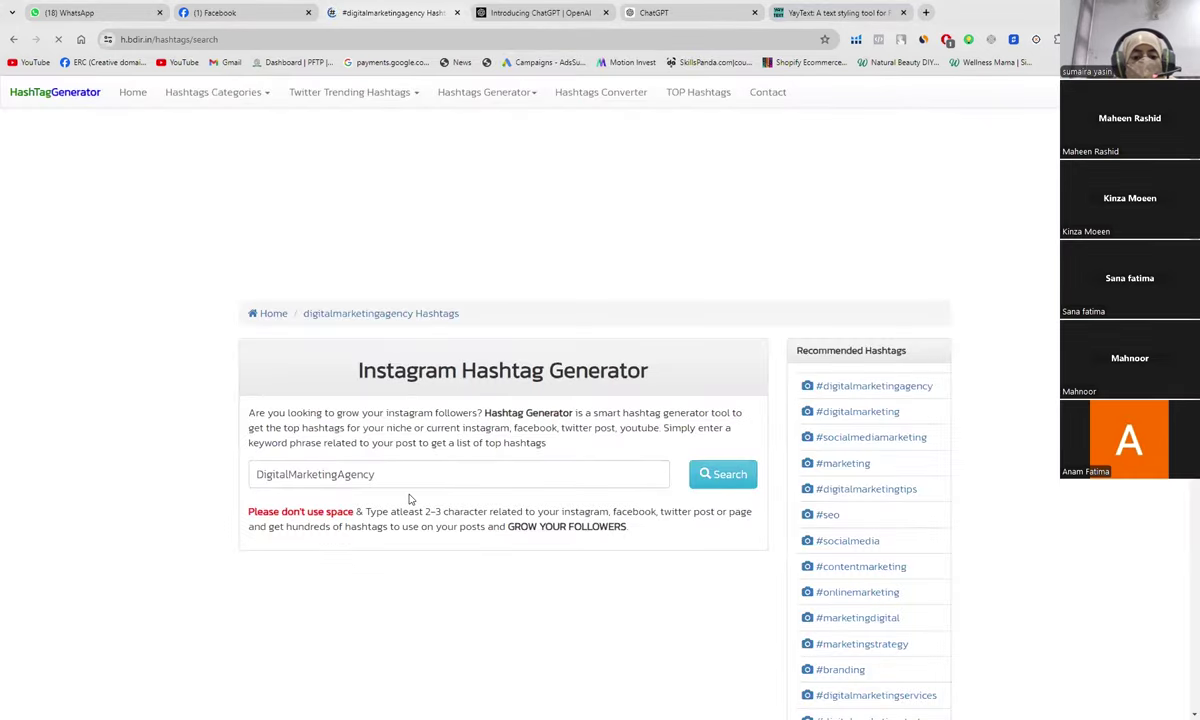
Step: Rerun the DigitalMarketingAgency search and scroll down to its Top 10 hashtag ranking
click(704, 476)
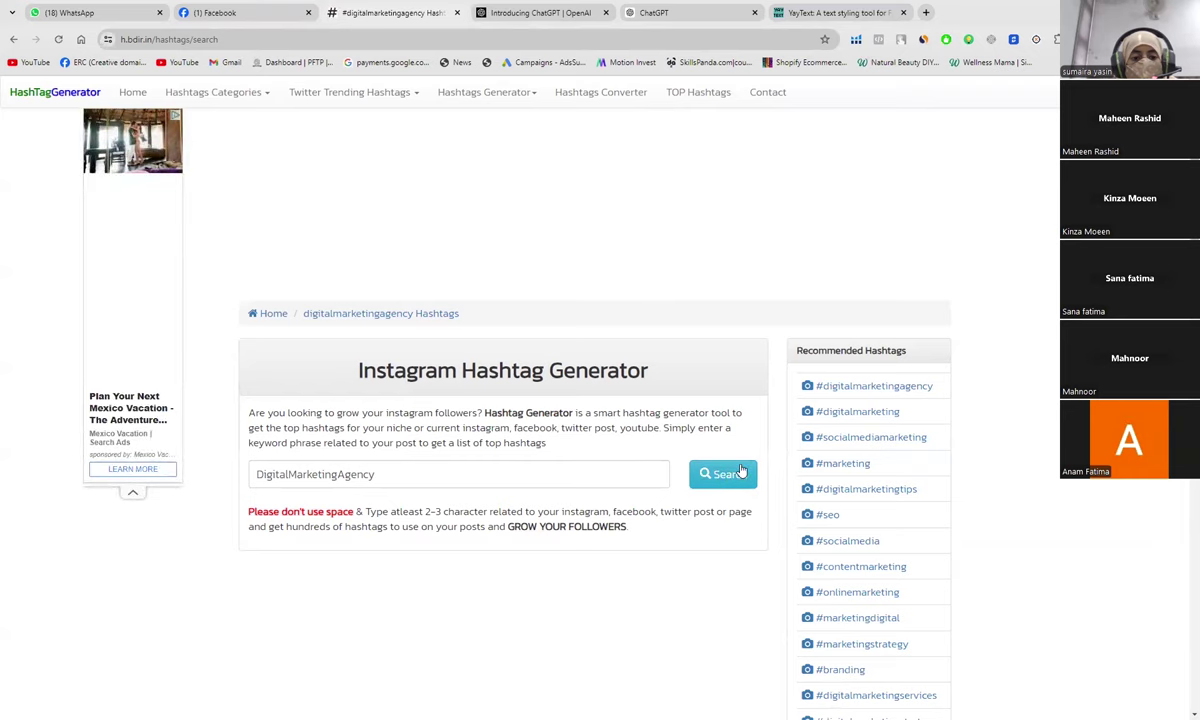
click(741, 471)
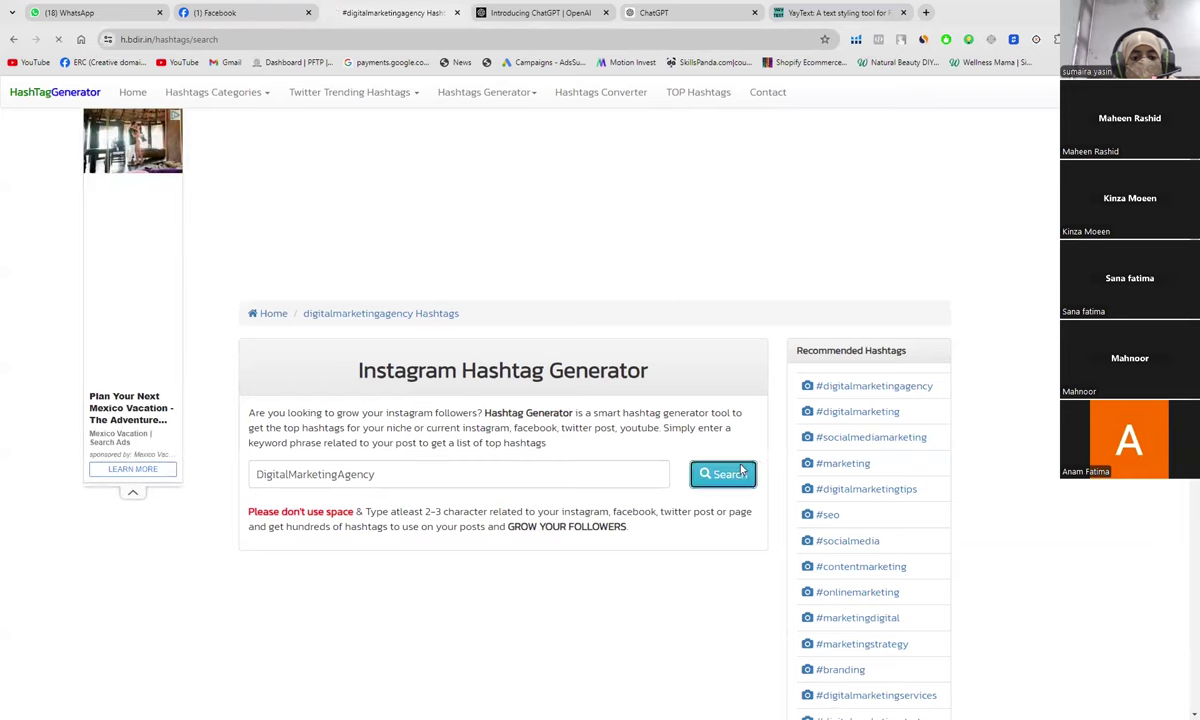
click(588, 479)
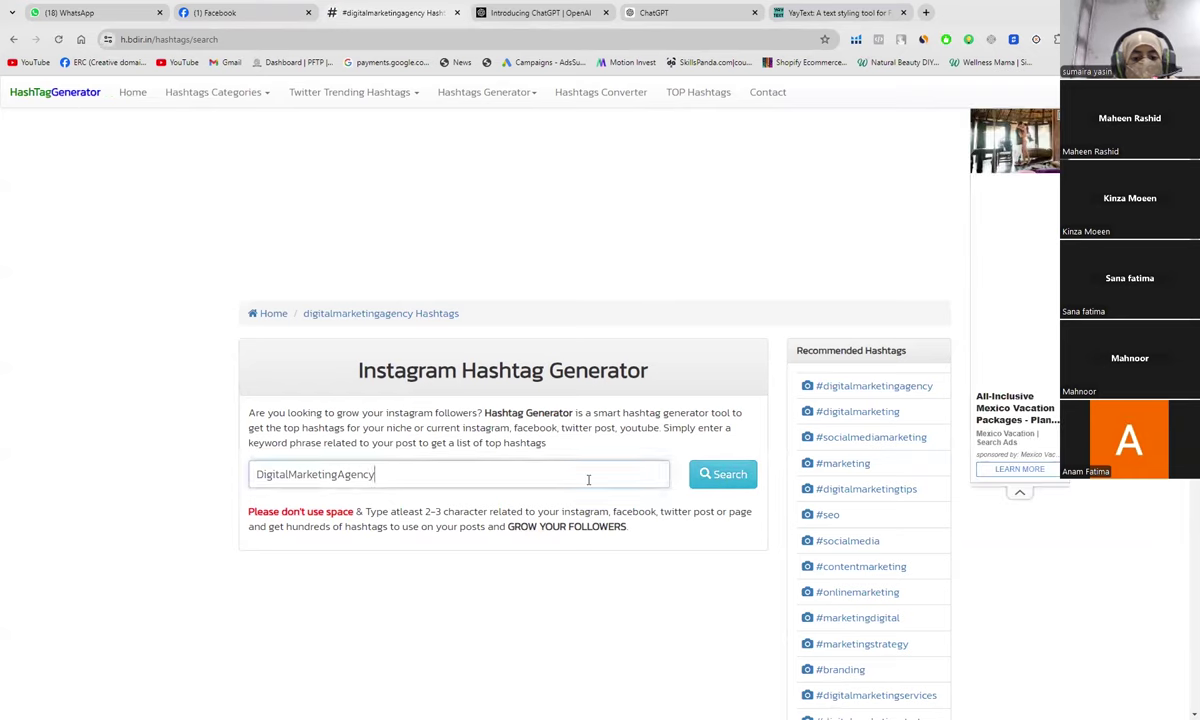
click(706, 475)
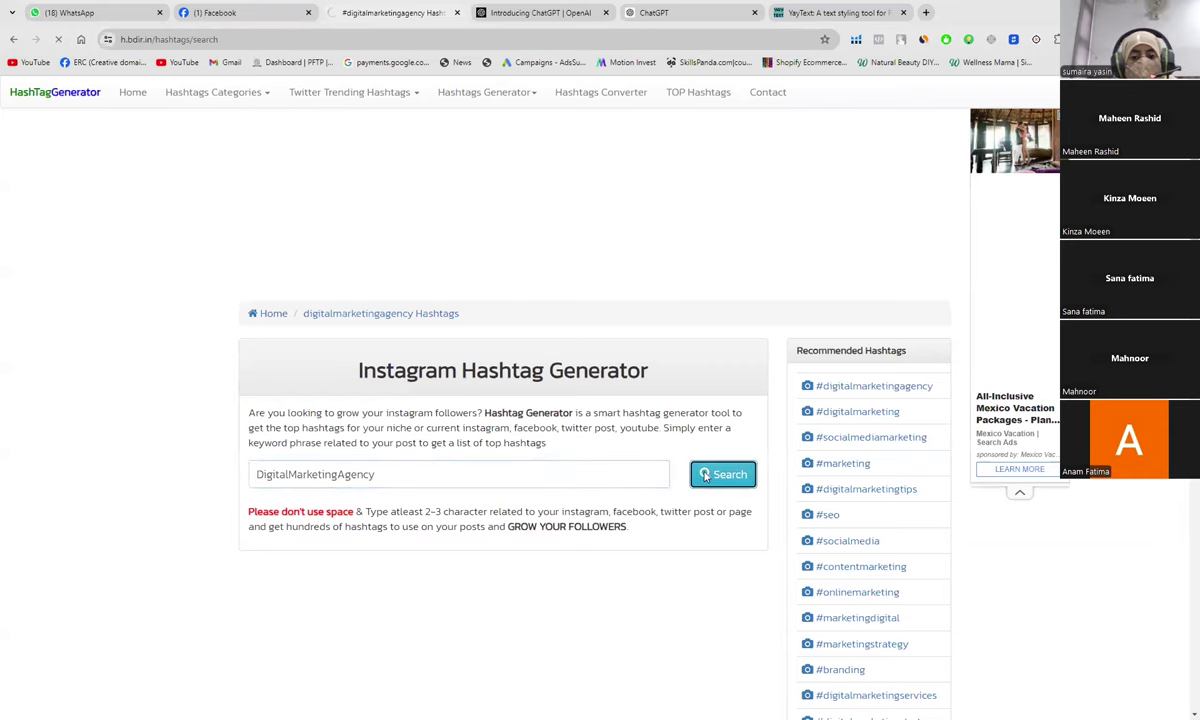
scroll(706, 477, down, 5)
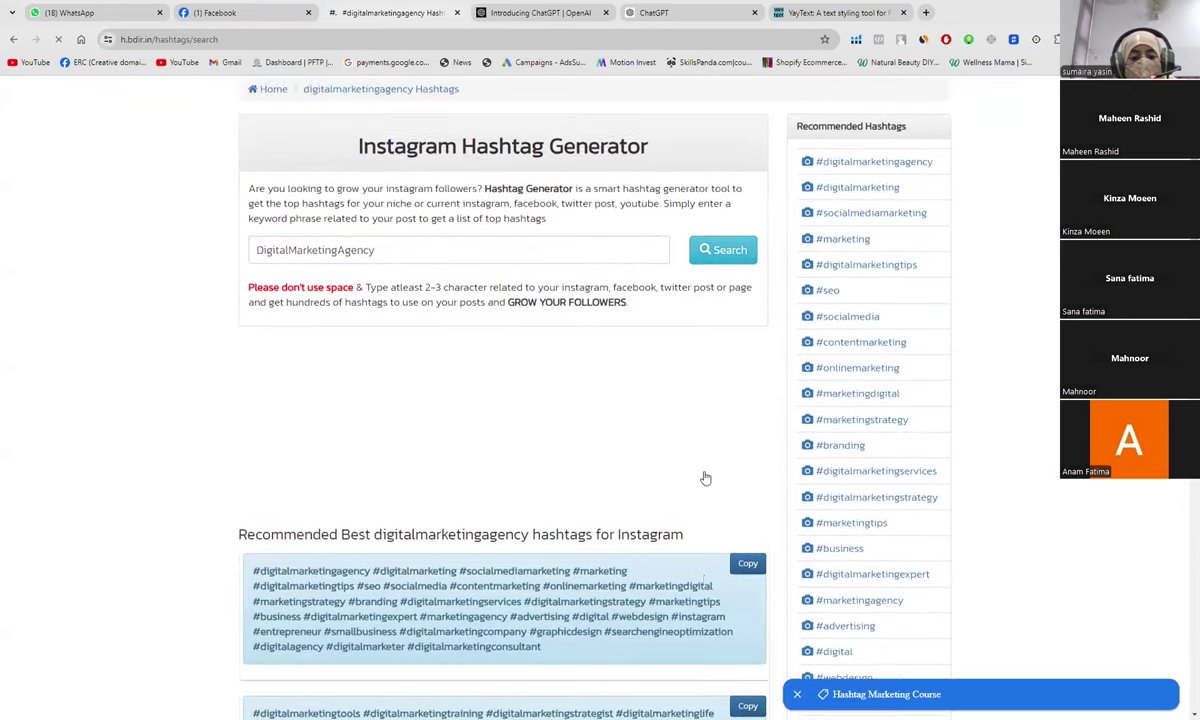
scroll(706, 477, down, 3)
scroll(705, 478, down, 2)
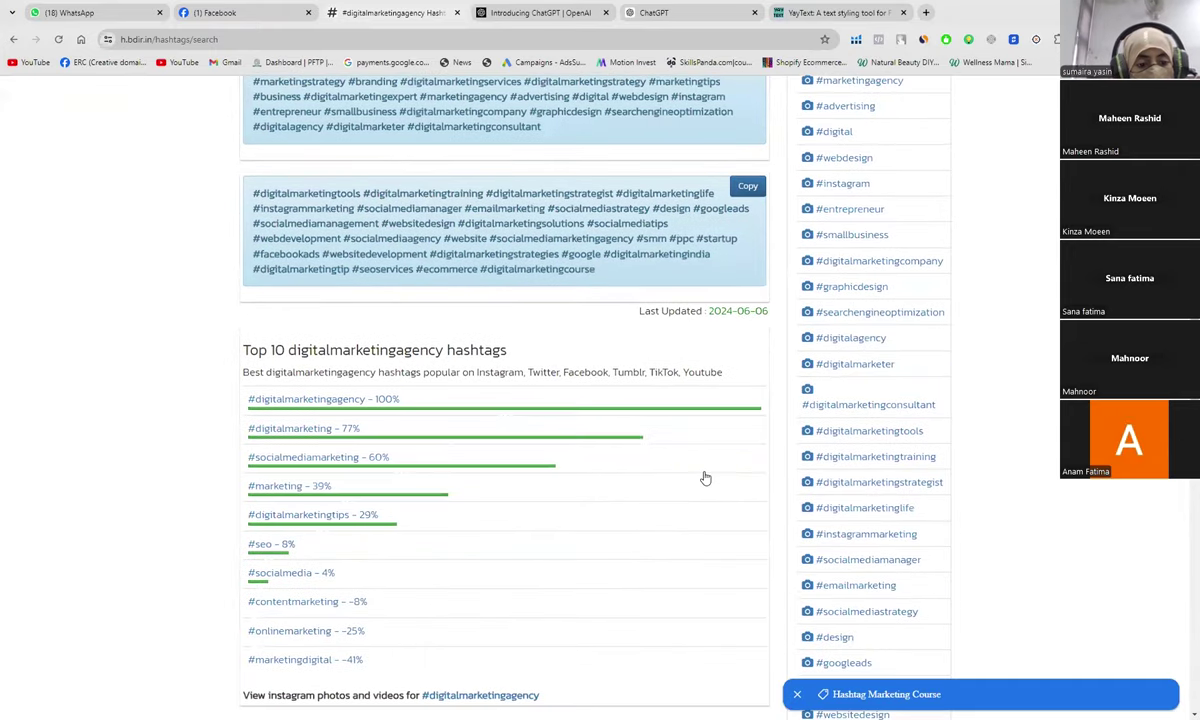
scroll(705, 478, down, 1)
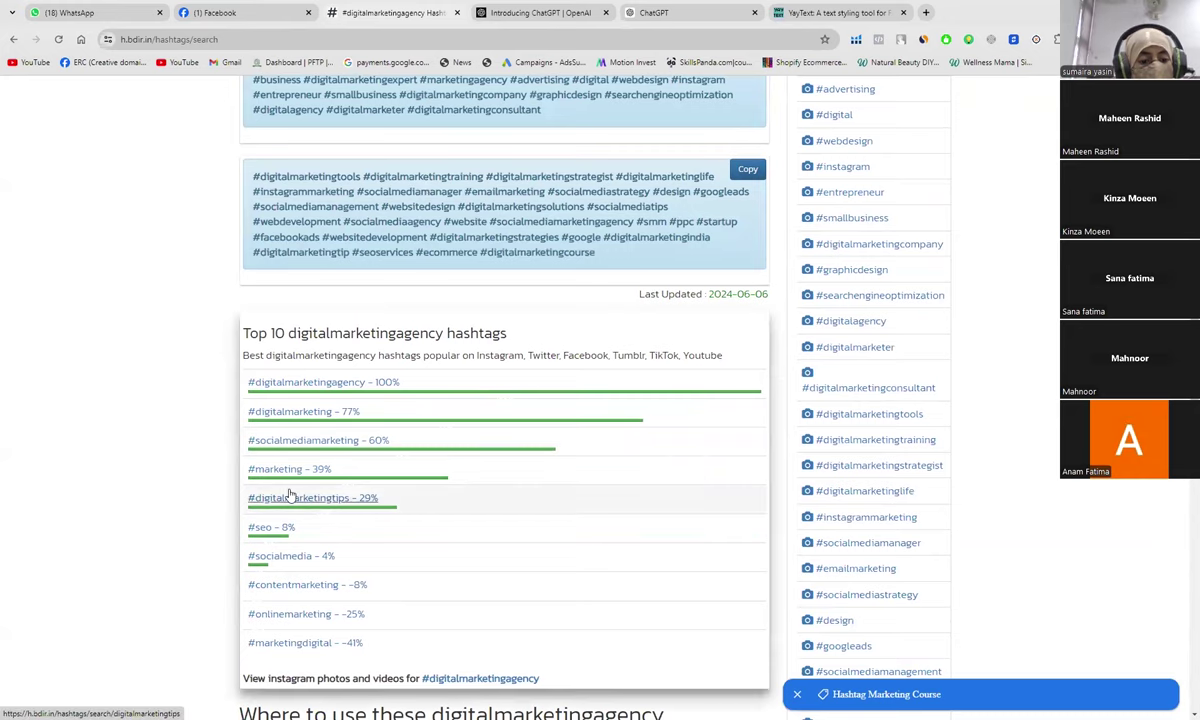
click(226, 13)
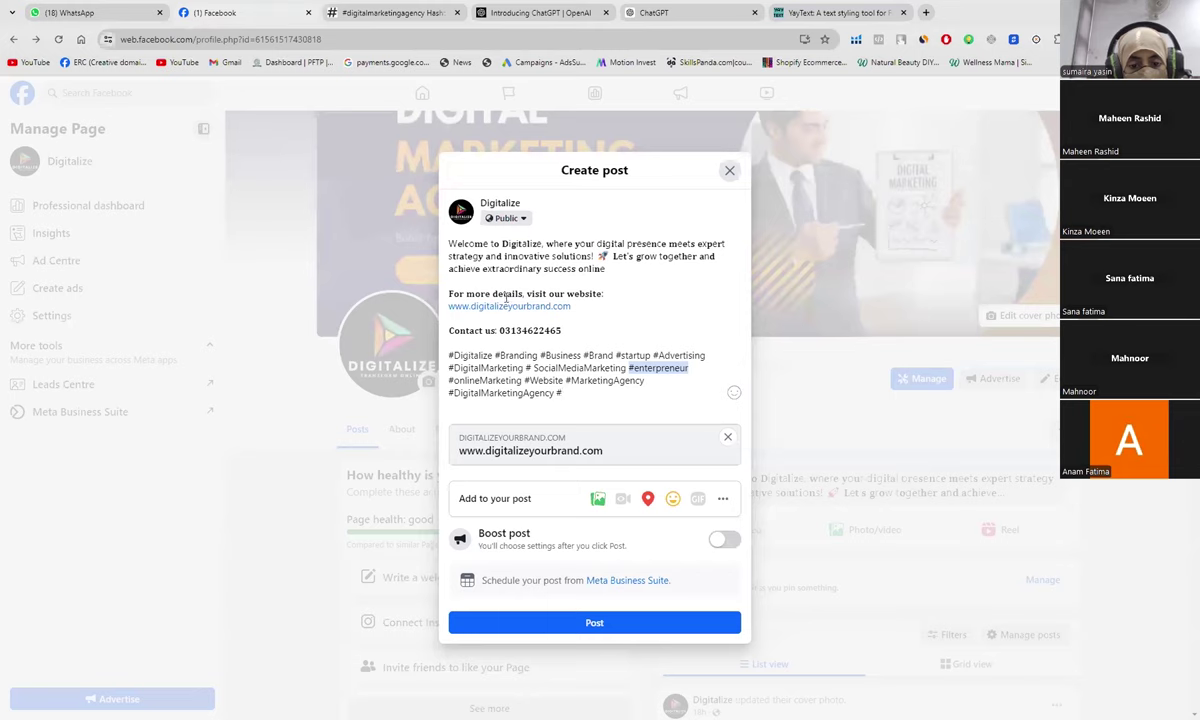
Step: Add #Marketing to the hashtags, then dismiss the generator's ad and review its results
text(Marketing)
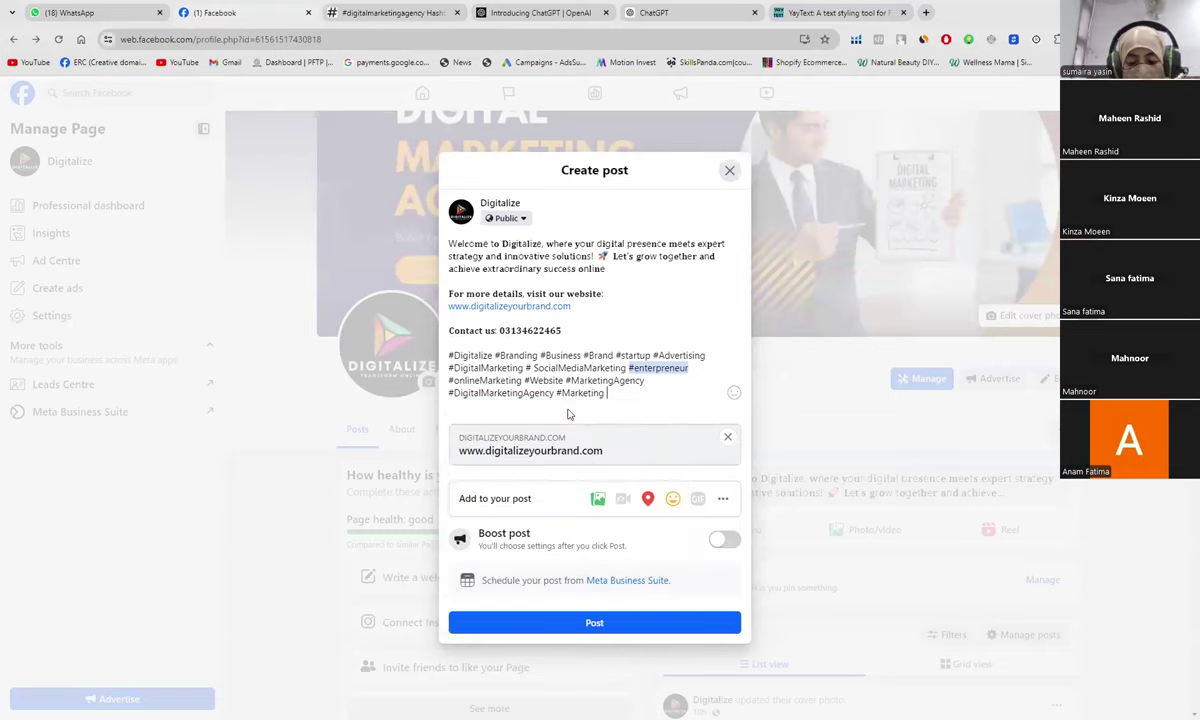
text( #)
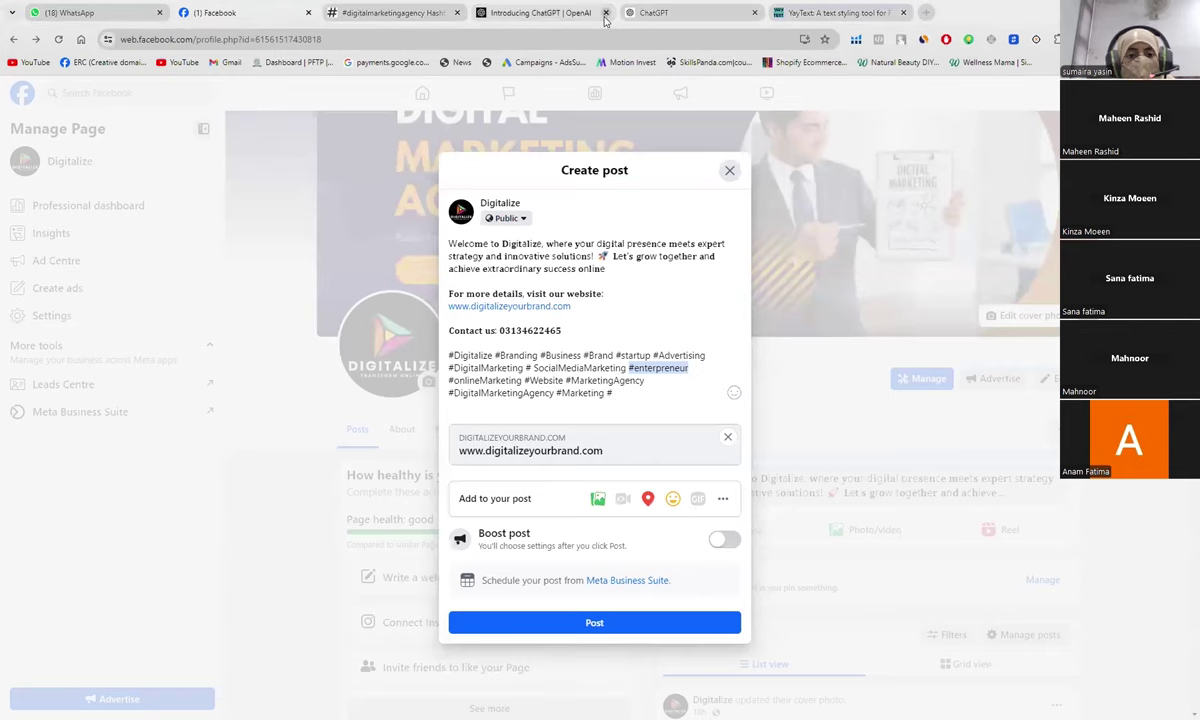
click(388, 12)
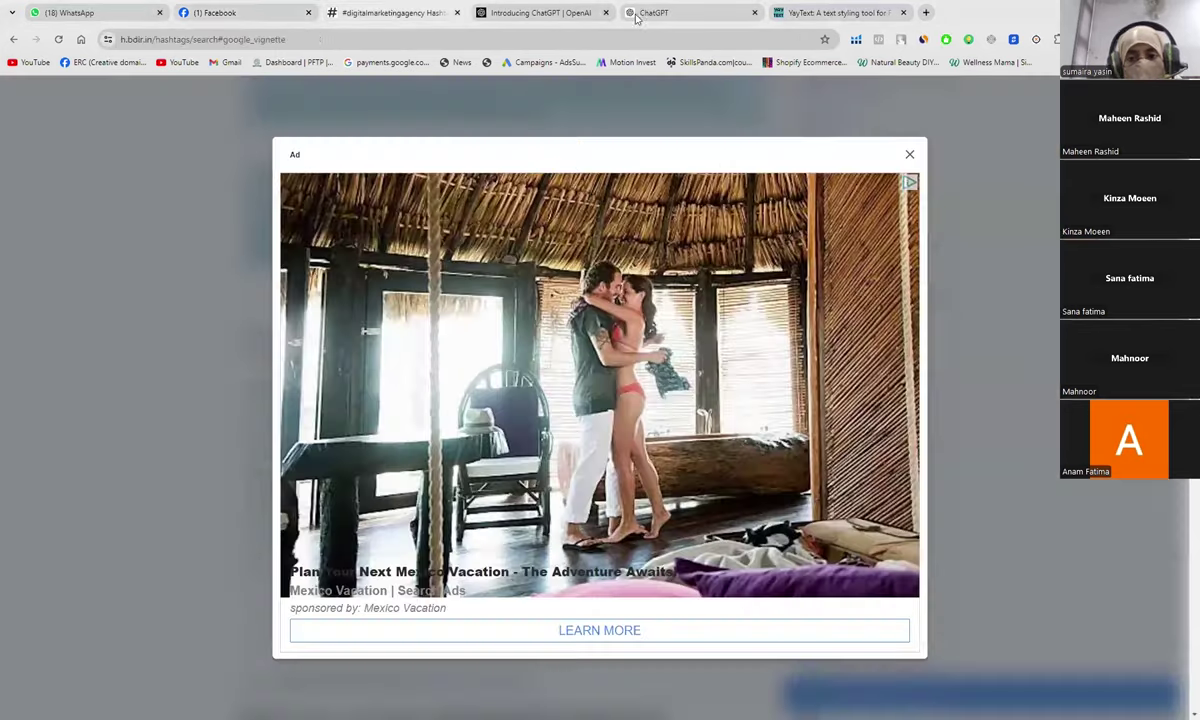
click(910, 156)
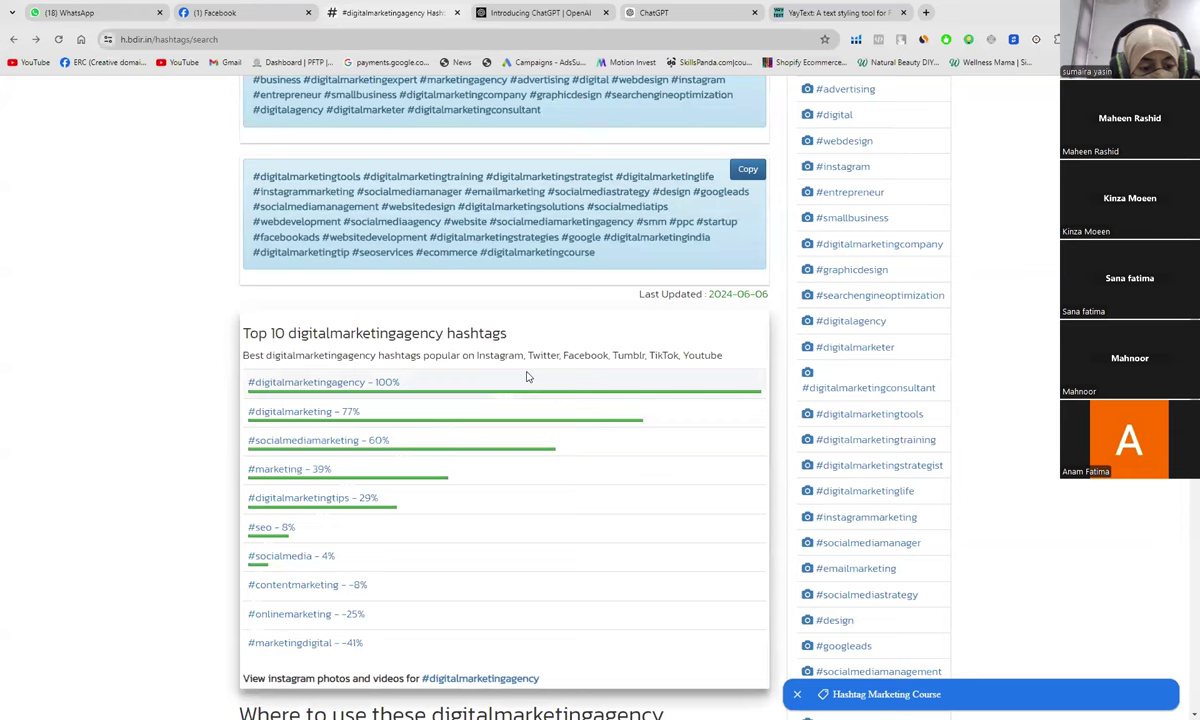
scroll(528, 376, up, 2)
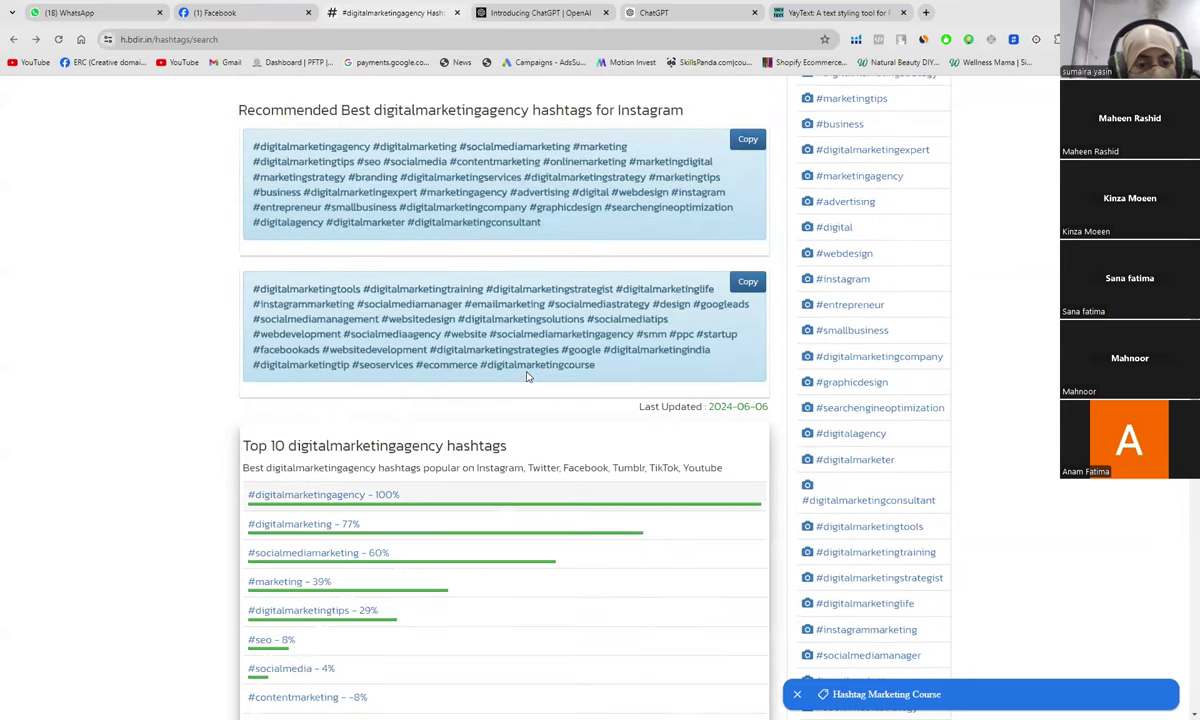
scroll(528, 376, up, 2)
scroll(528, 372, down, 1)
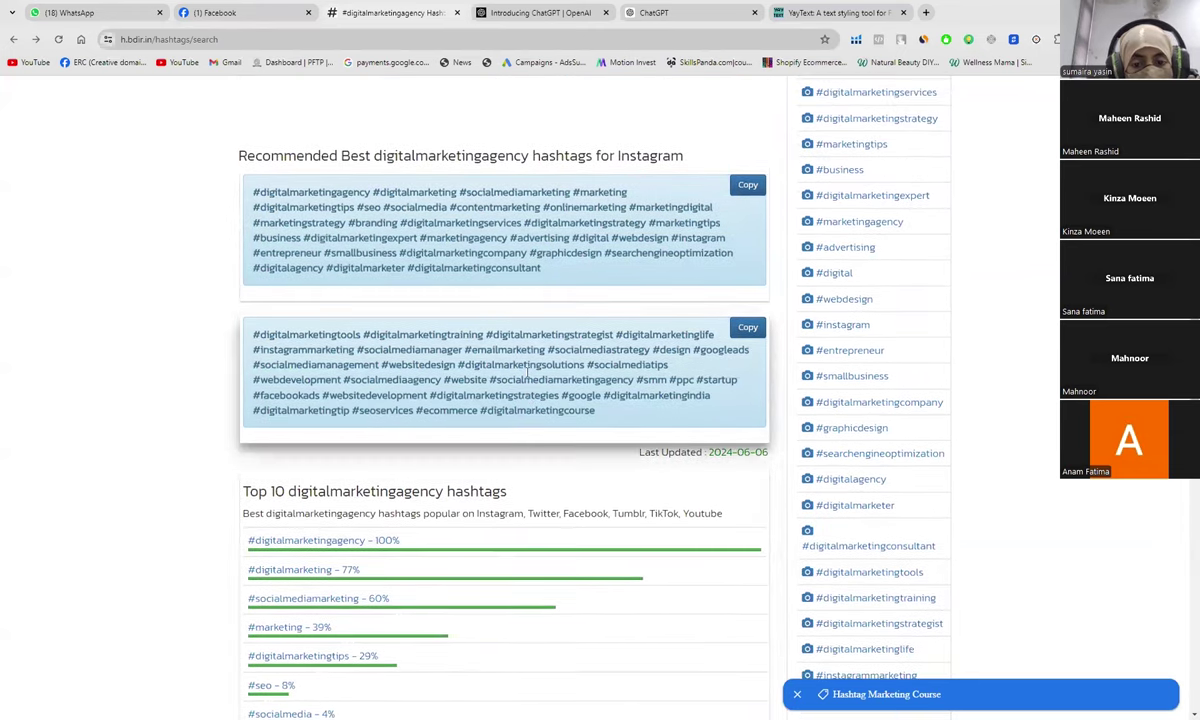
click(229, 16)
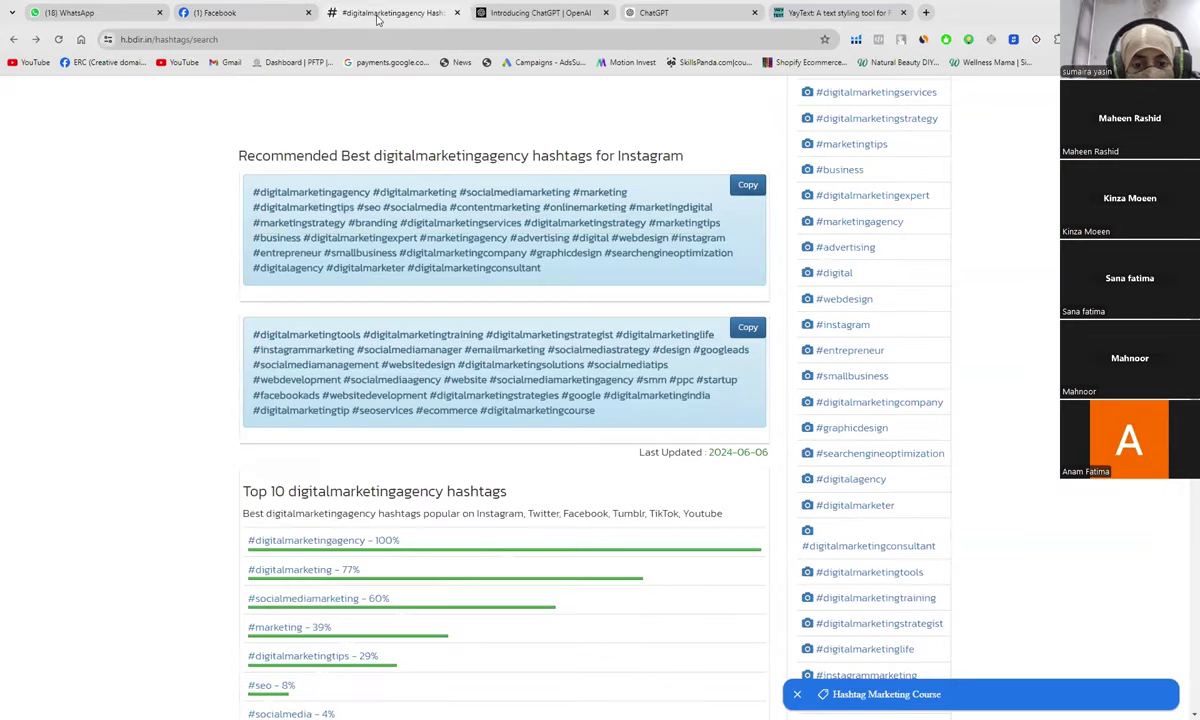
Step: Add #DigitalMarketingConsultant and #WebsiteDesign to the end of the hashtag line
click(380, 15)
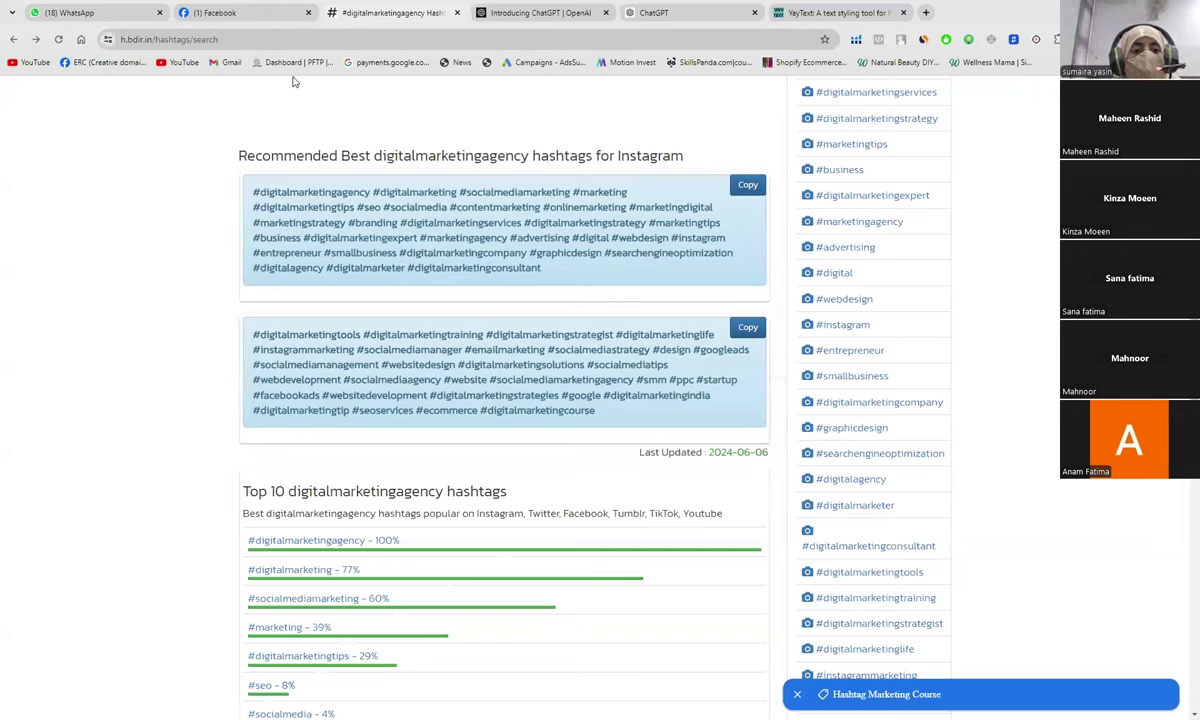
click(270, 11)
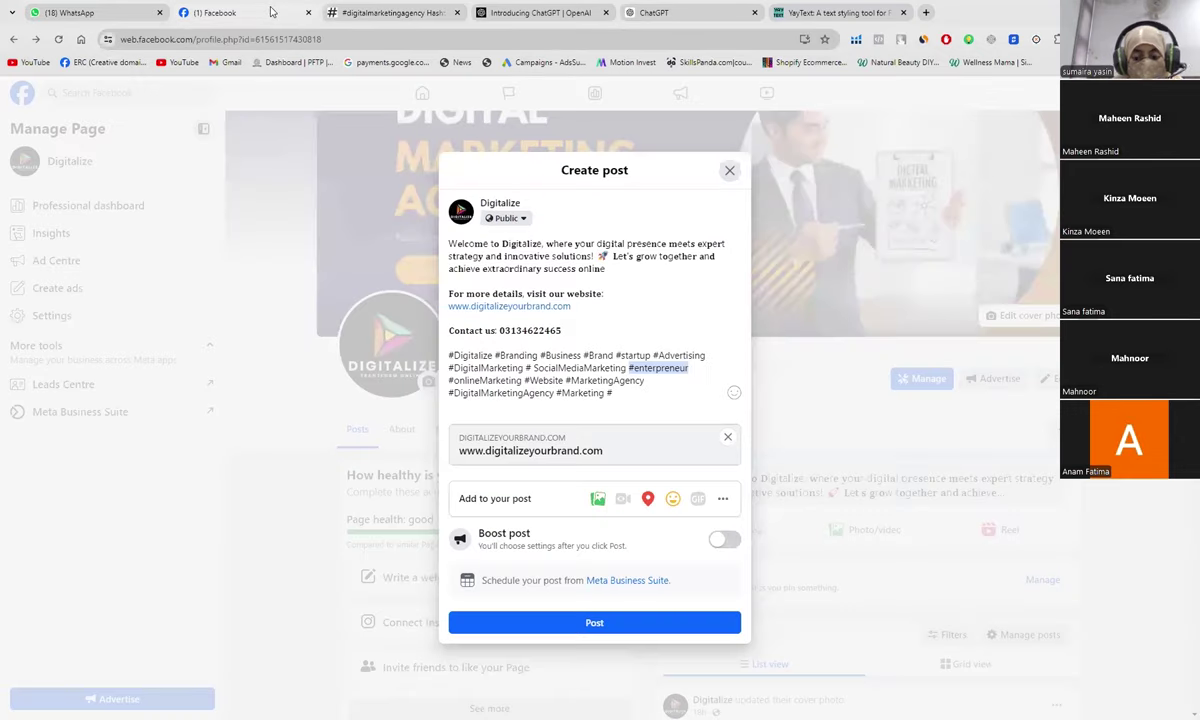
text(Digita)
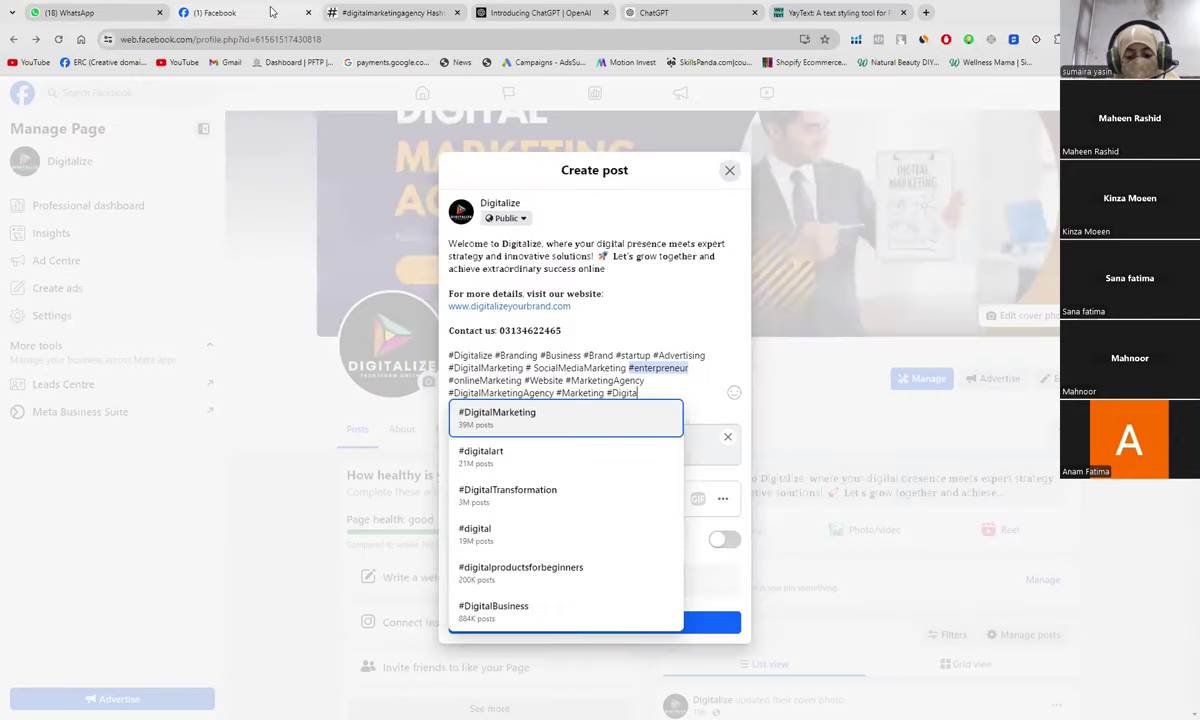
text(lMarket)
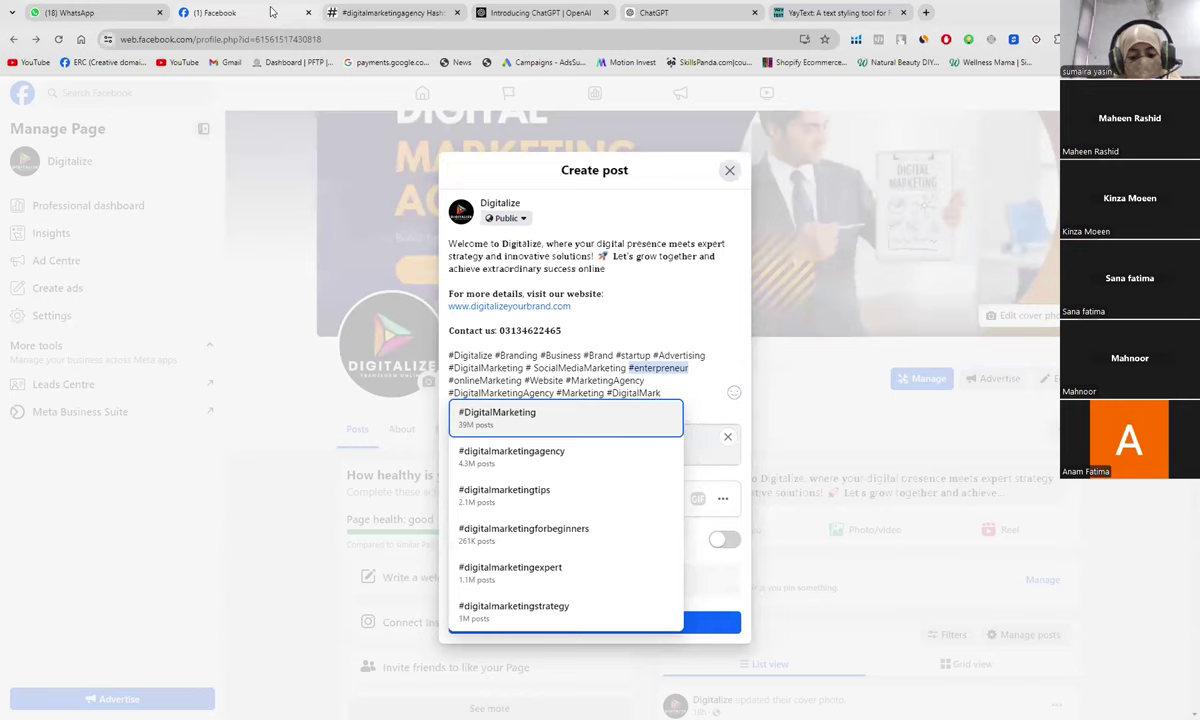
text(ing)
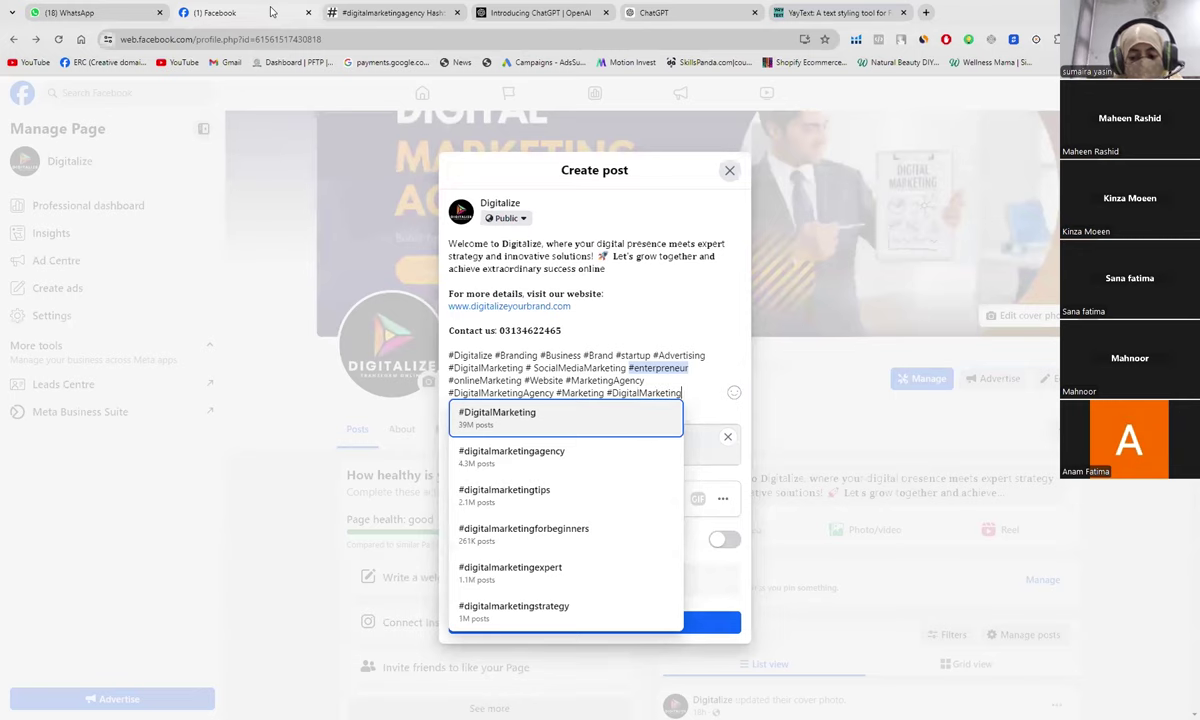
text(Consu)
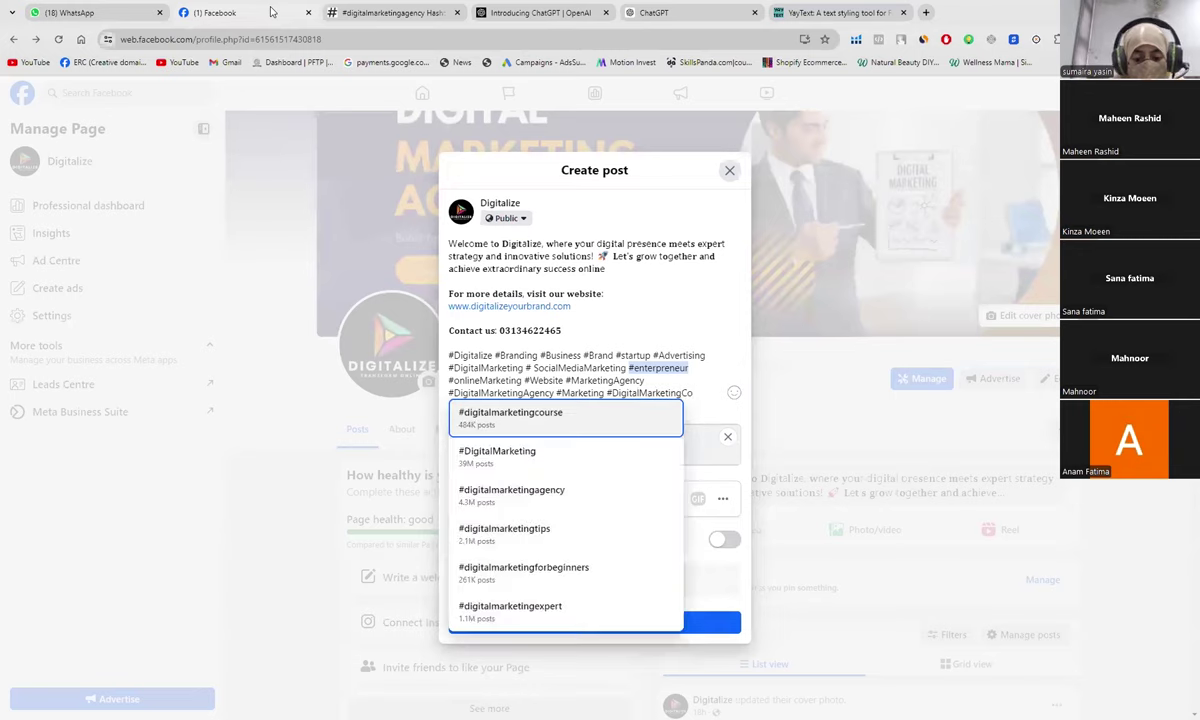
text(ltant)
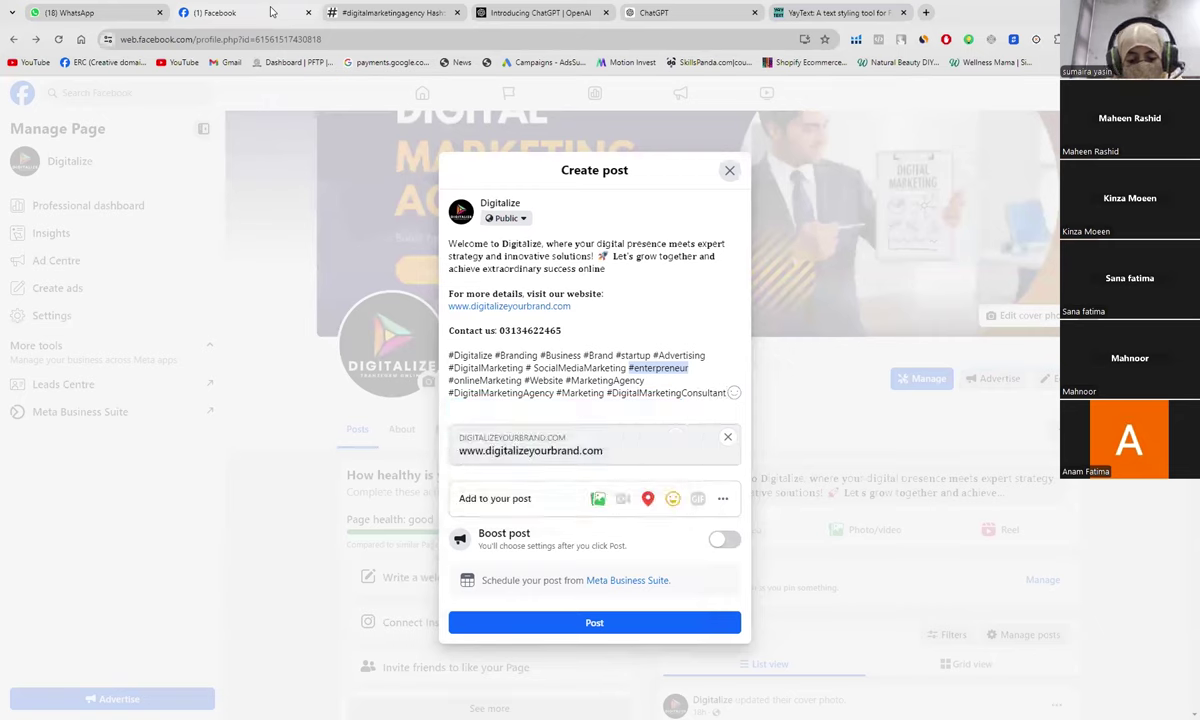
text( #)
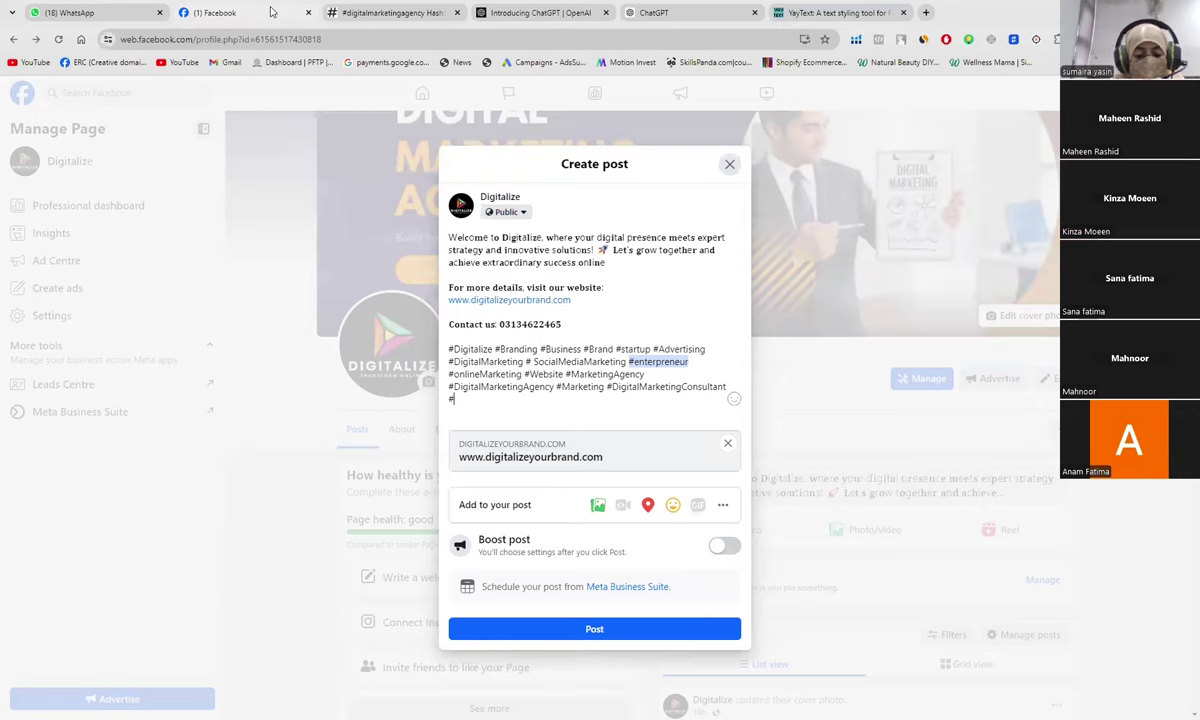
text(Website)
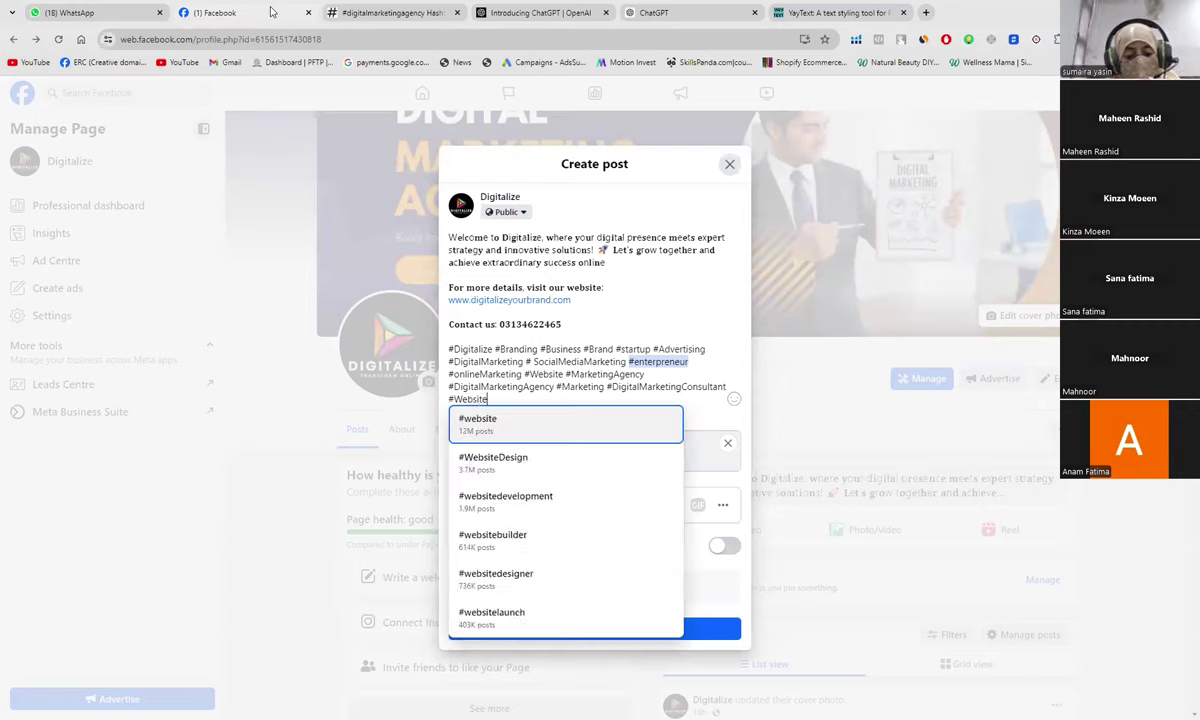
text(Design)
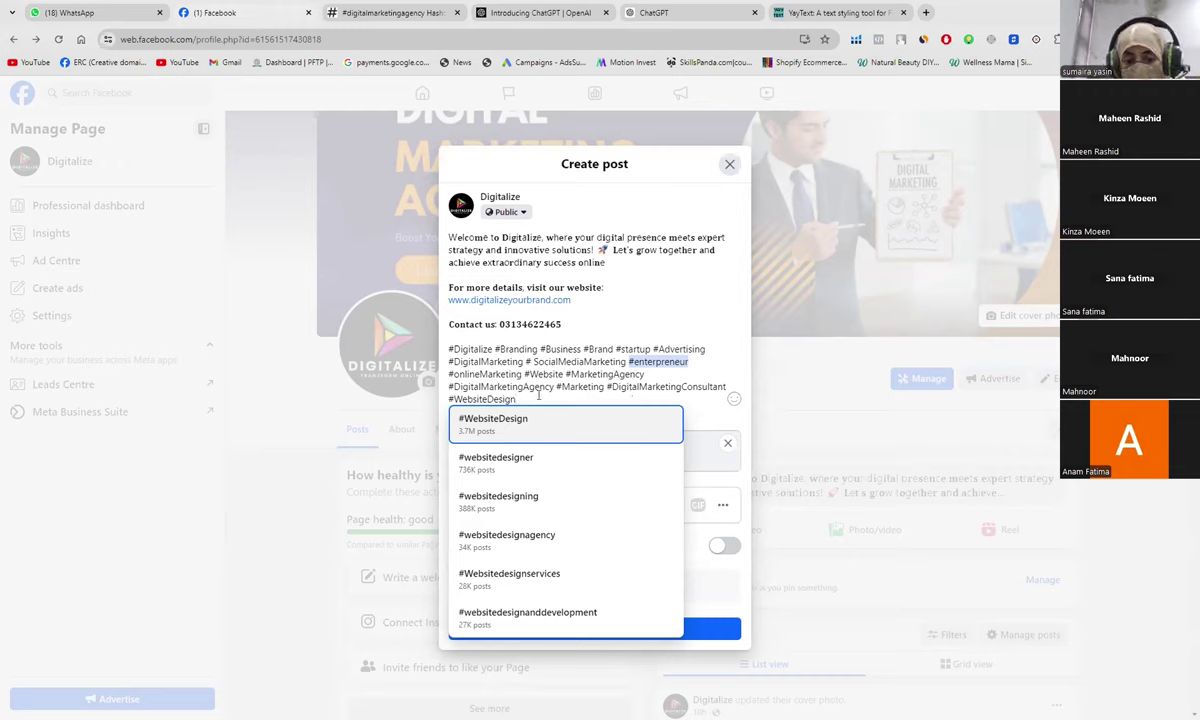
click(716, 421)
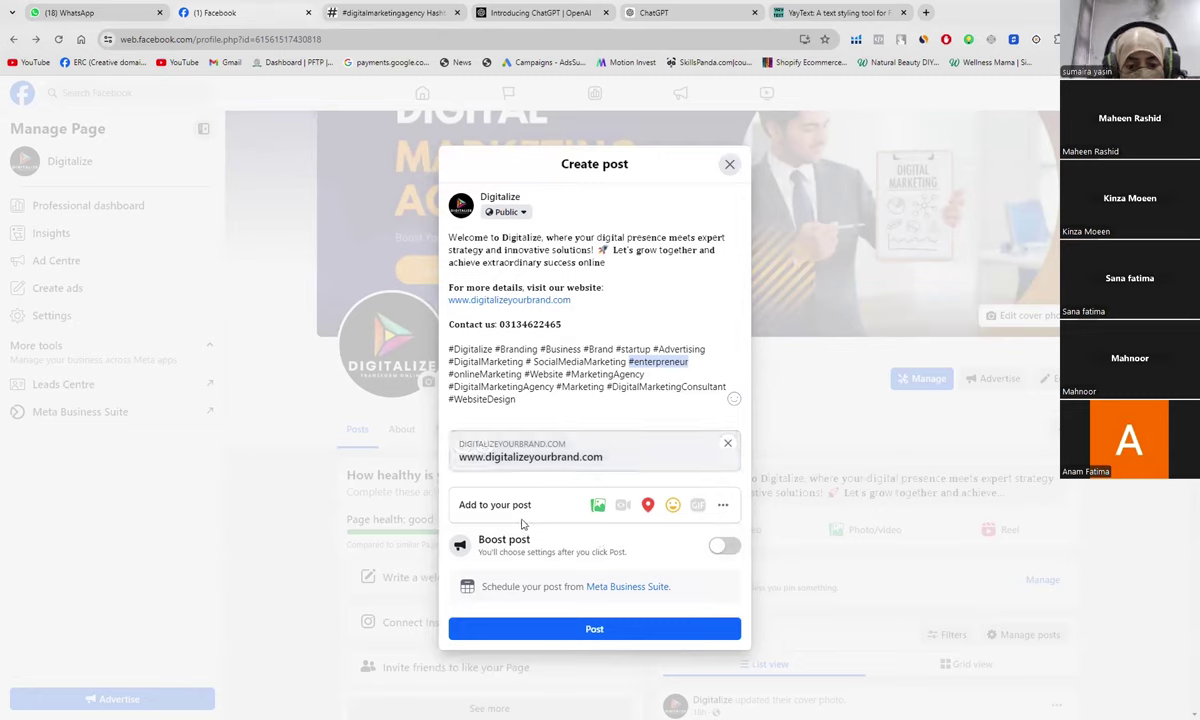
Step: Attach the orange 'Welcome to our Digital Marketing Agency' image from Downloads to the Digitalize post draft
click(597, 508)
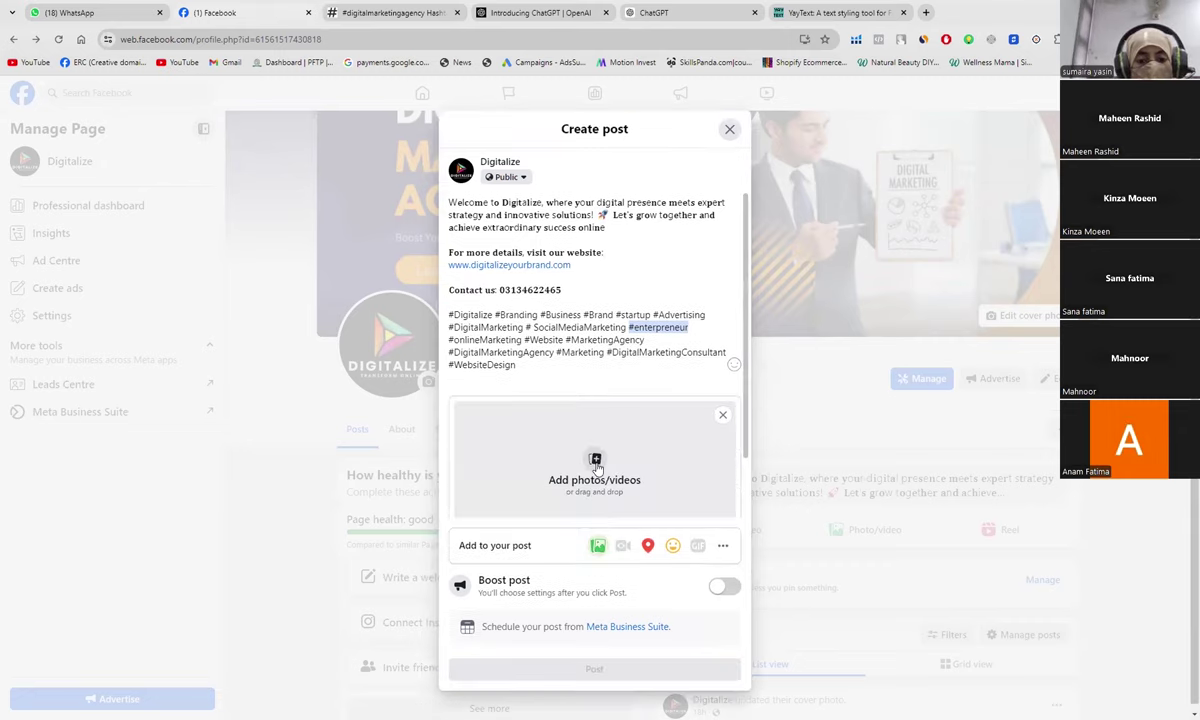
click(595, 466)
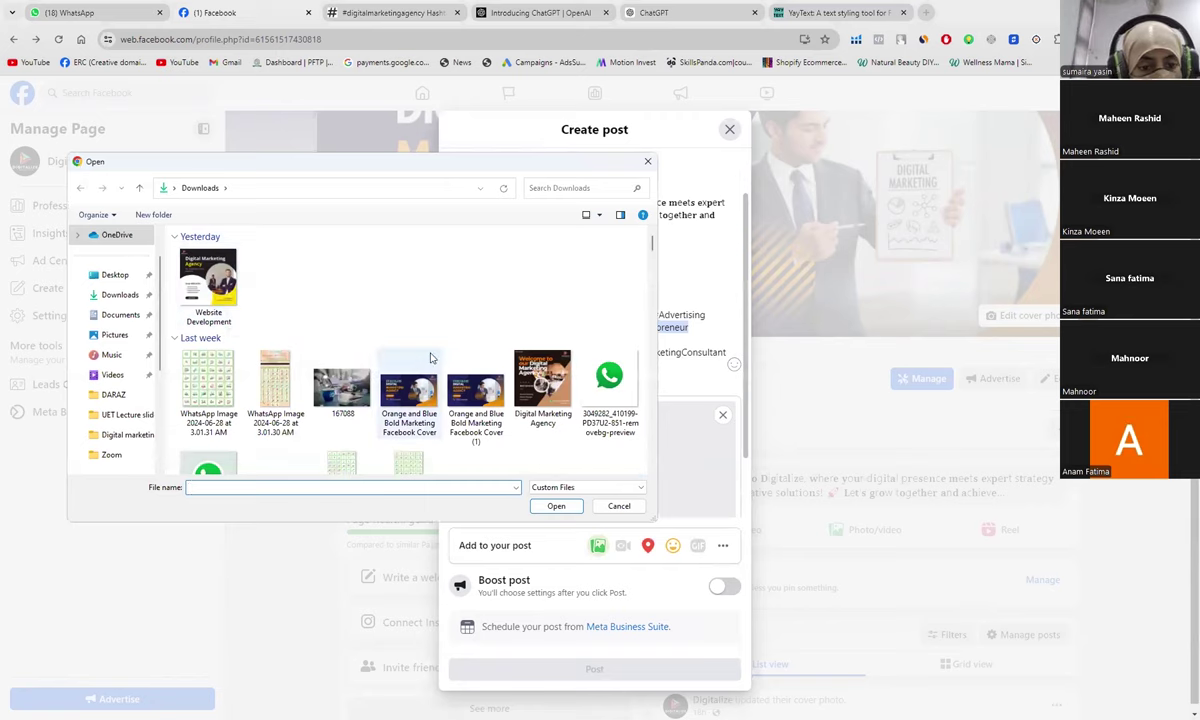
scroll(431, 357, down, 1)
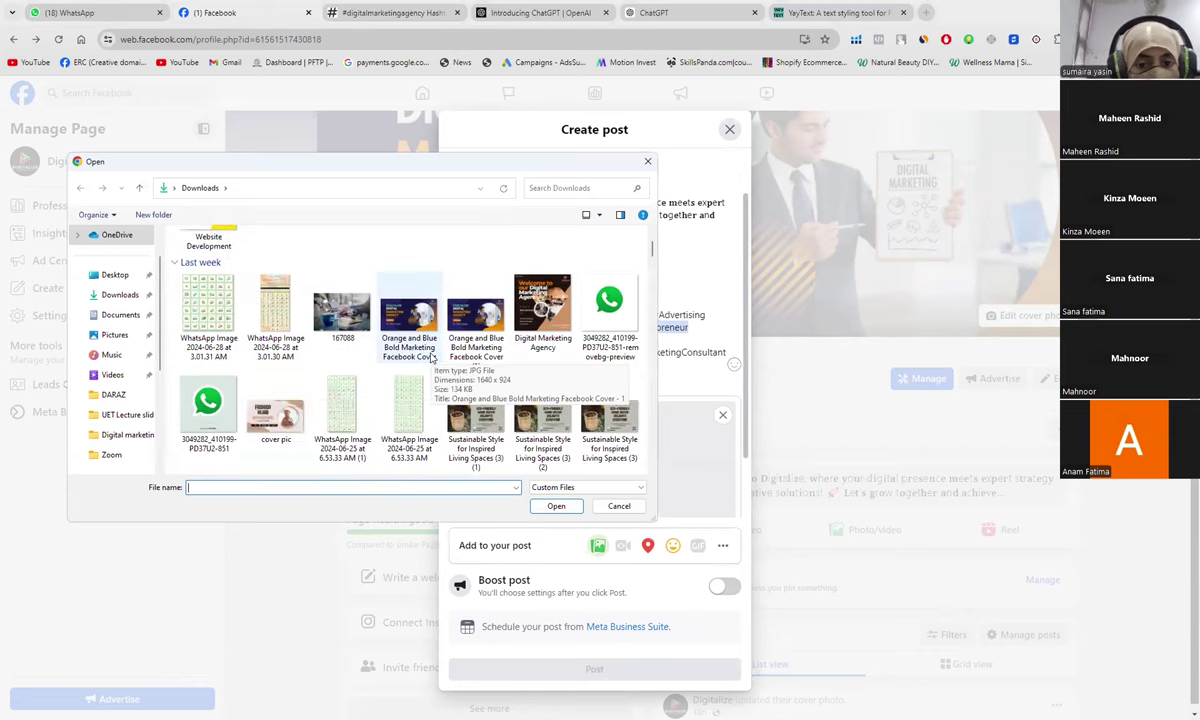
scroll(431, 357, down, 1)
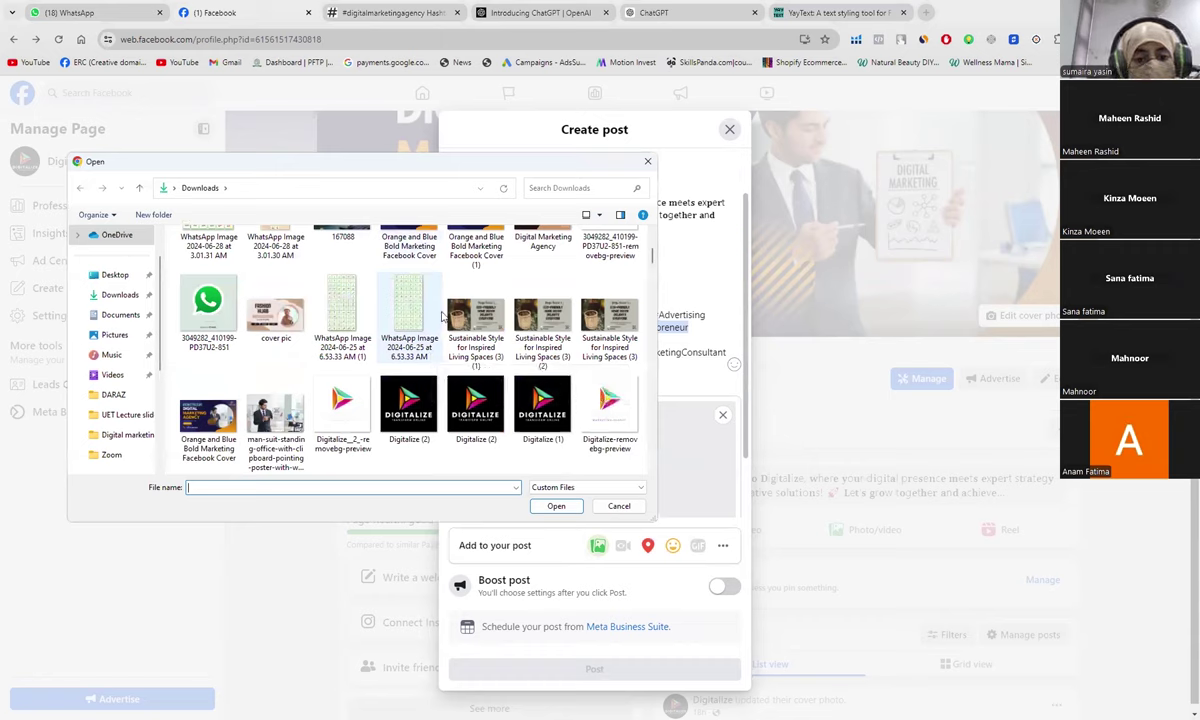
scroll(443, 317, up, 2)
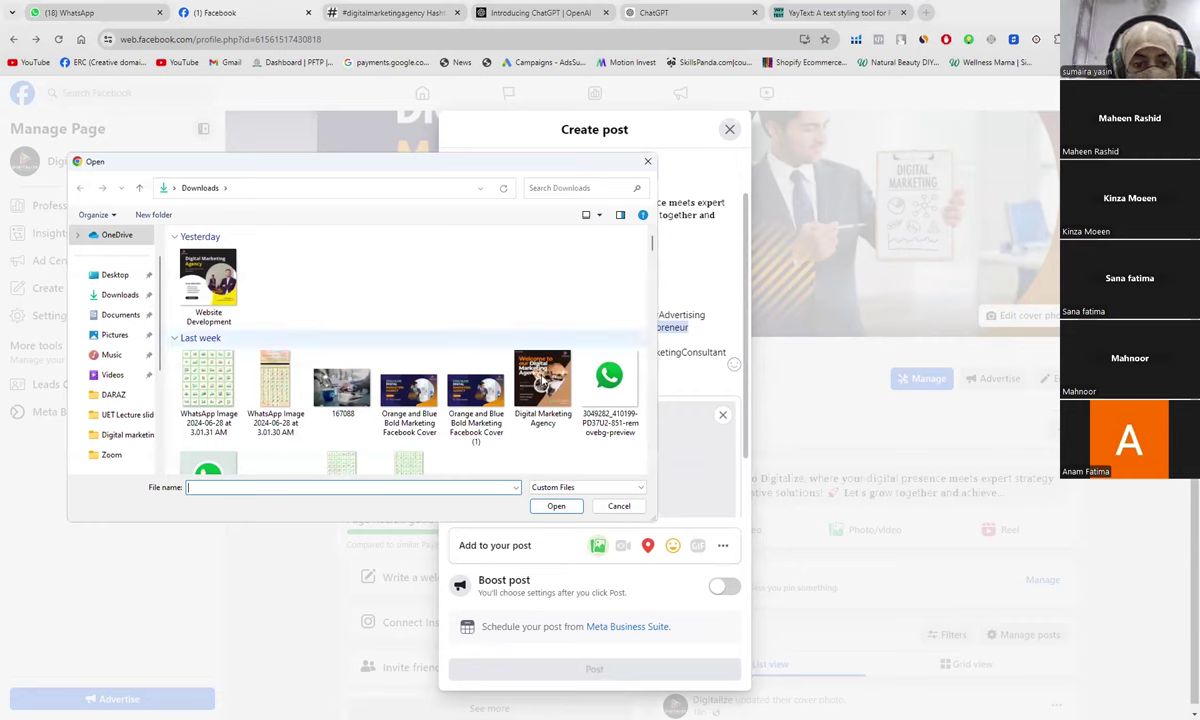
click(541, 381)
double_click(541, 381)
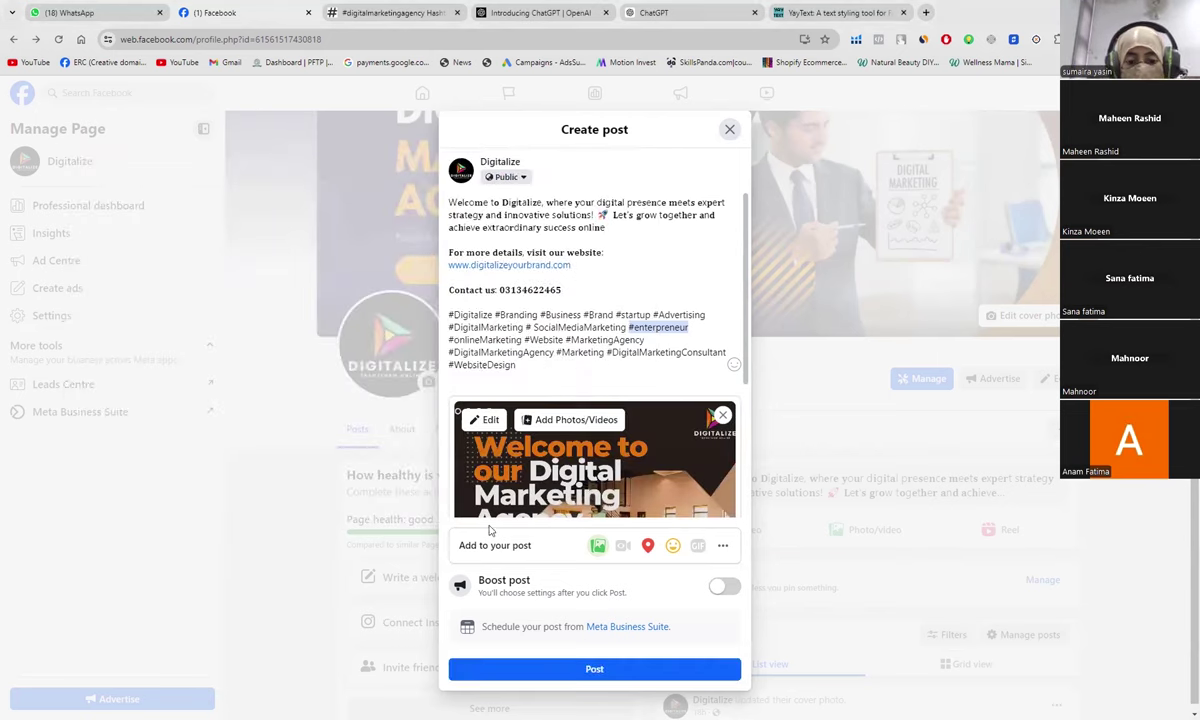
Step: Publish the Digitalize welcome post and expand it with See more to show all hashtags
click(531, 669)
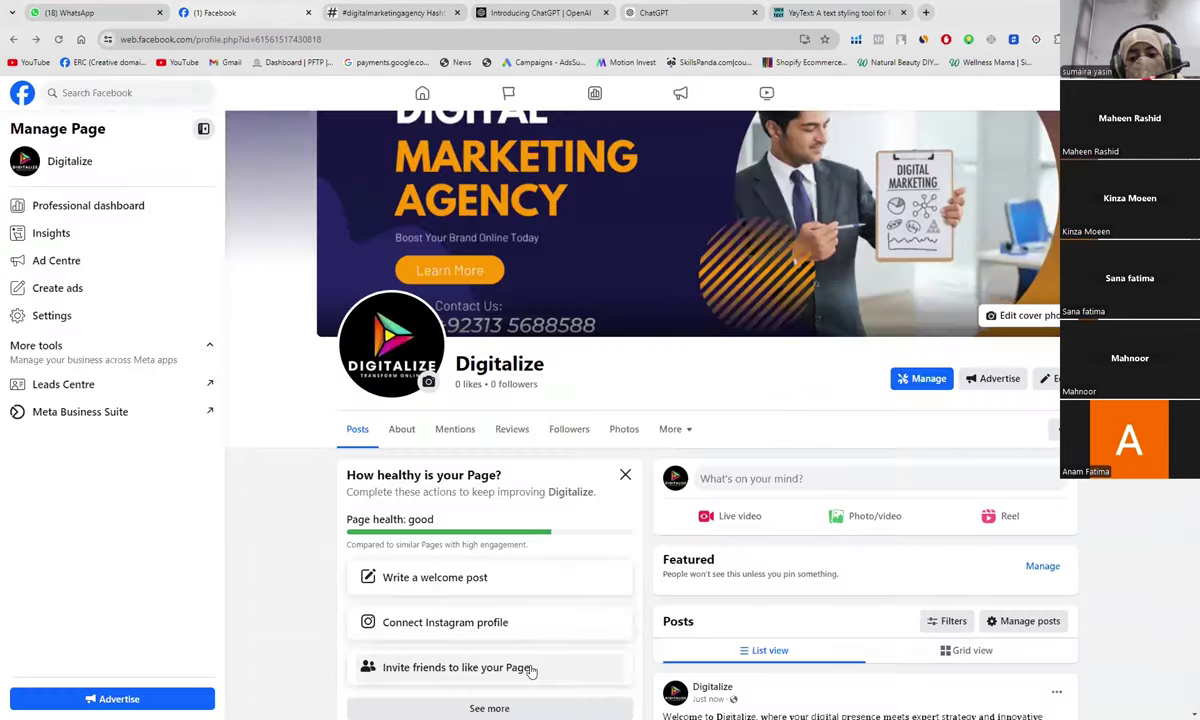
scroll(830, 634, down, 3)
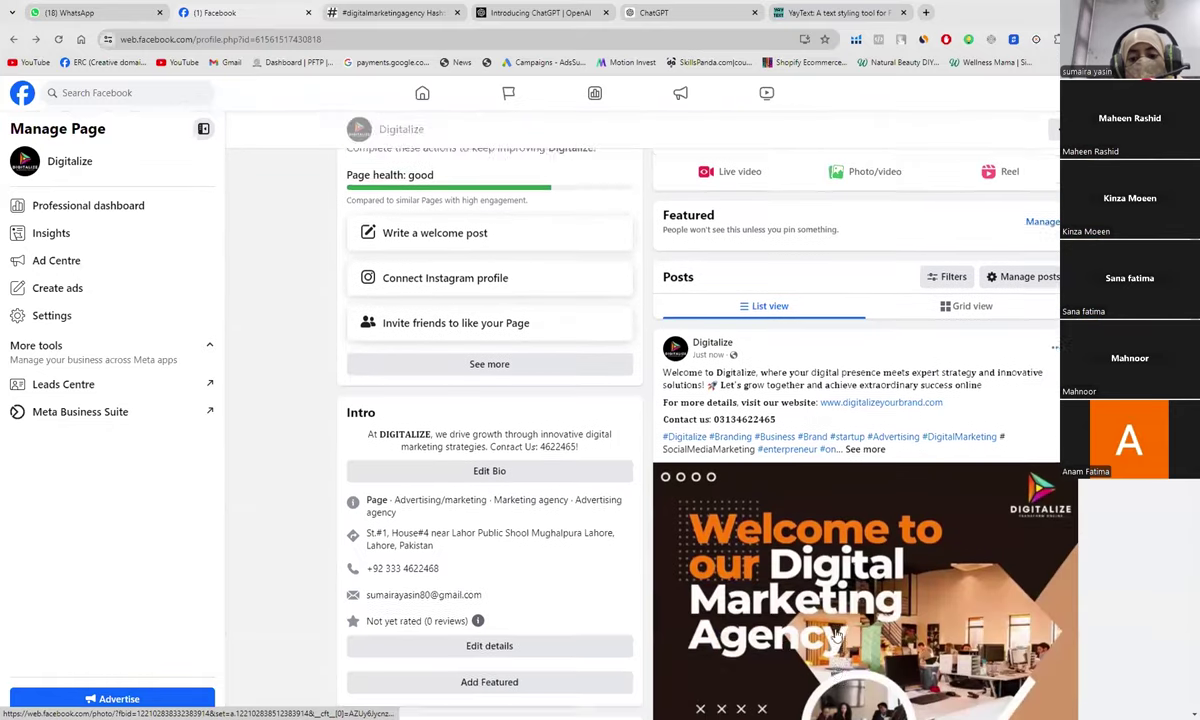
scroll(836, 634, down, 1)
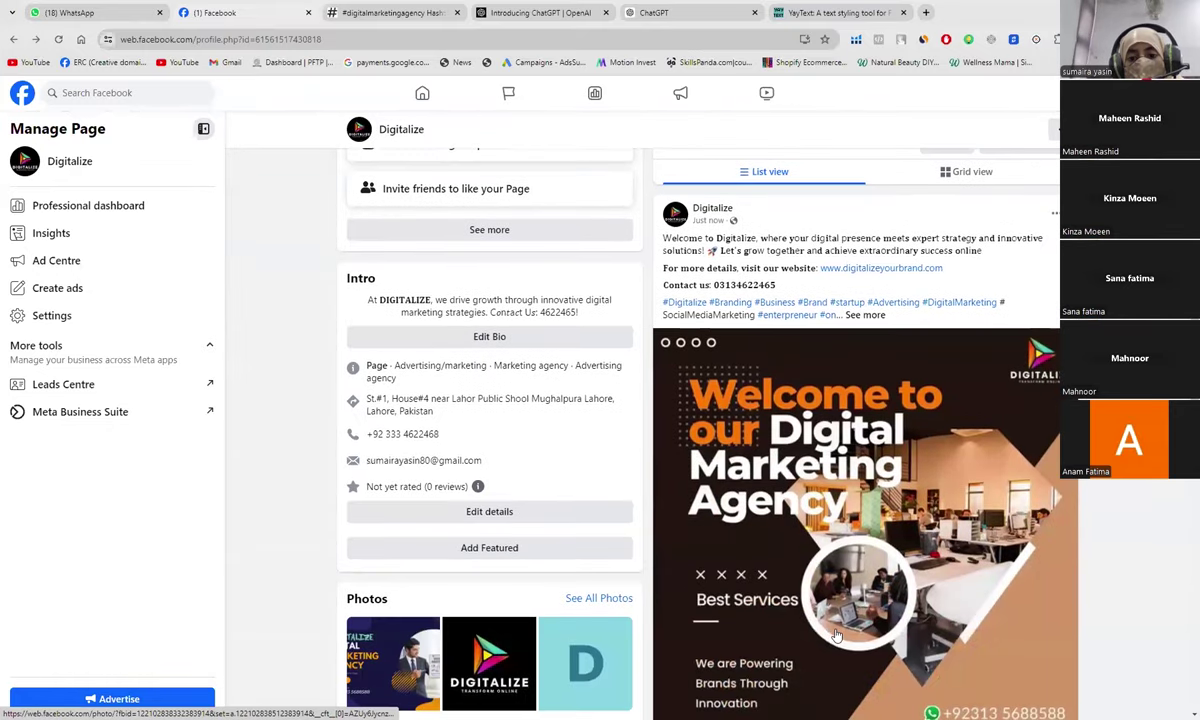
scroll(836, 634, up, 1)
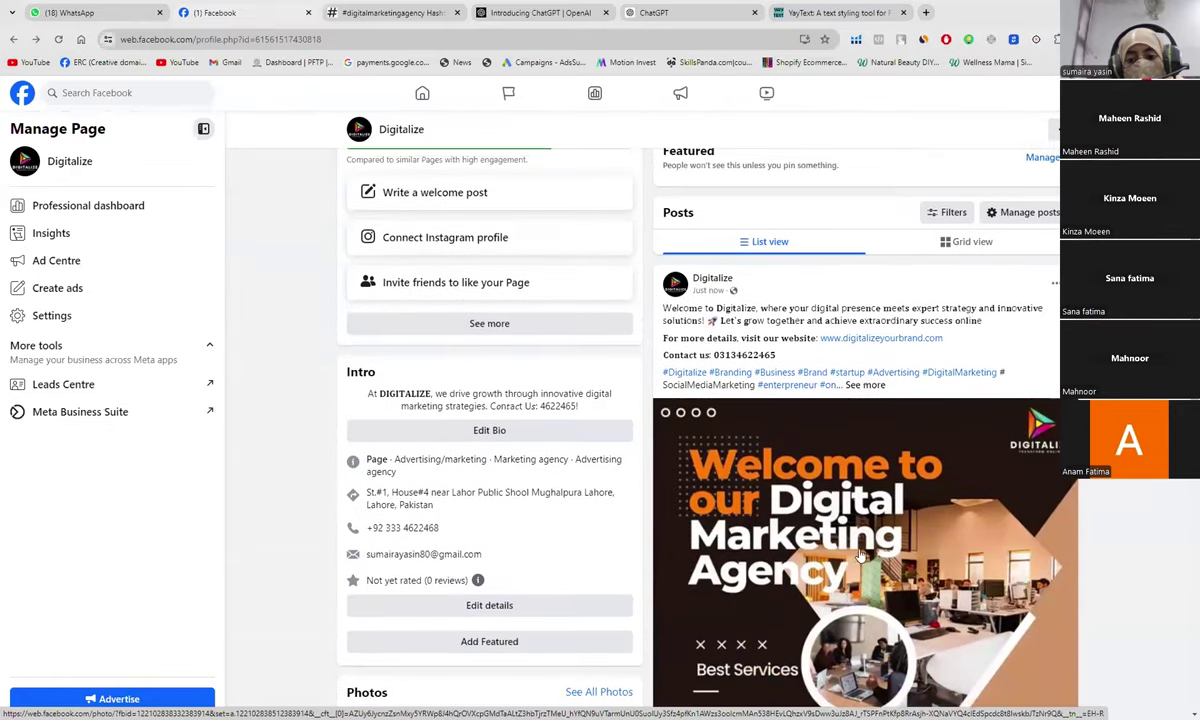
click(864, 385)
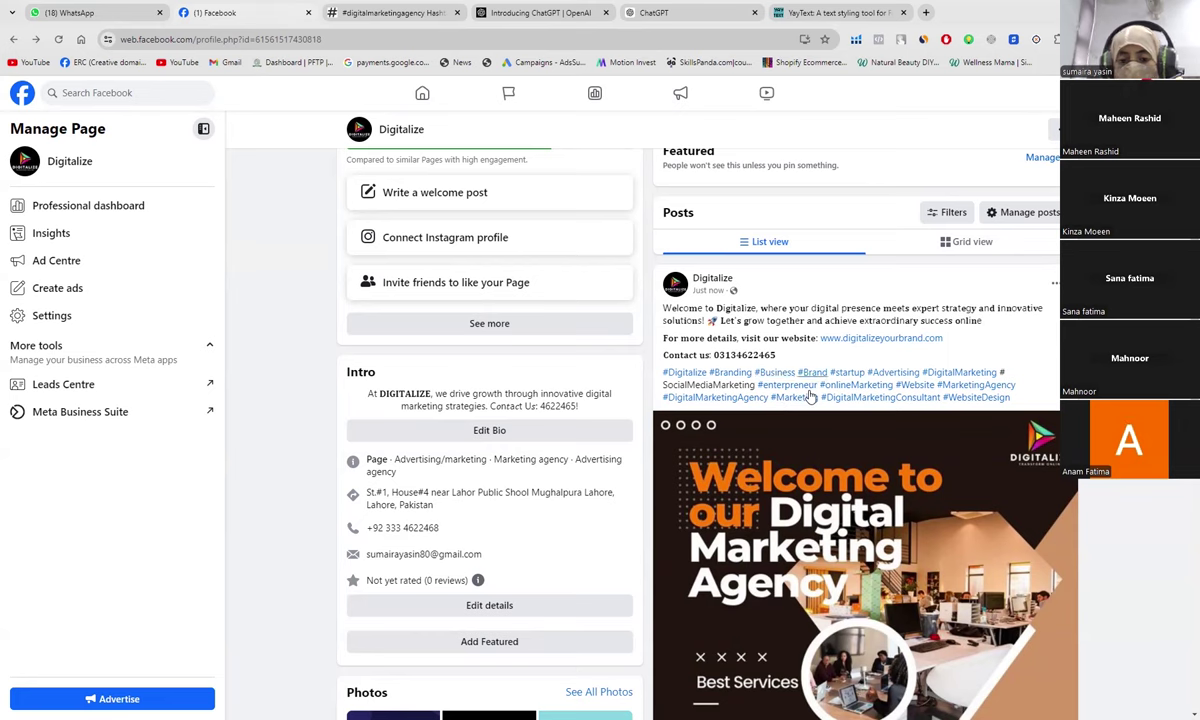
scroll(810, 397, down, 1)
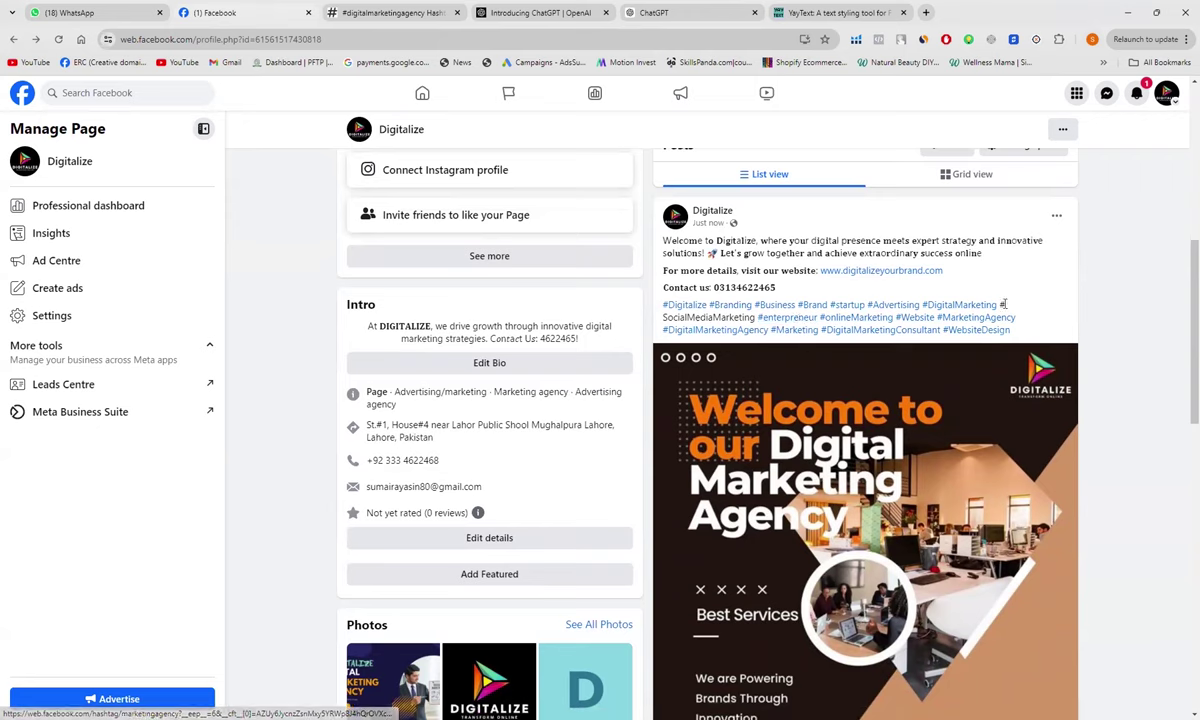
Step: Edit the post to join '# SocialMediaMarketing' into one hashtag and save the change
click(1056, 216)
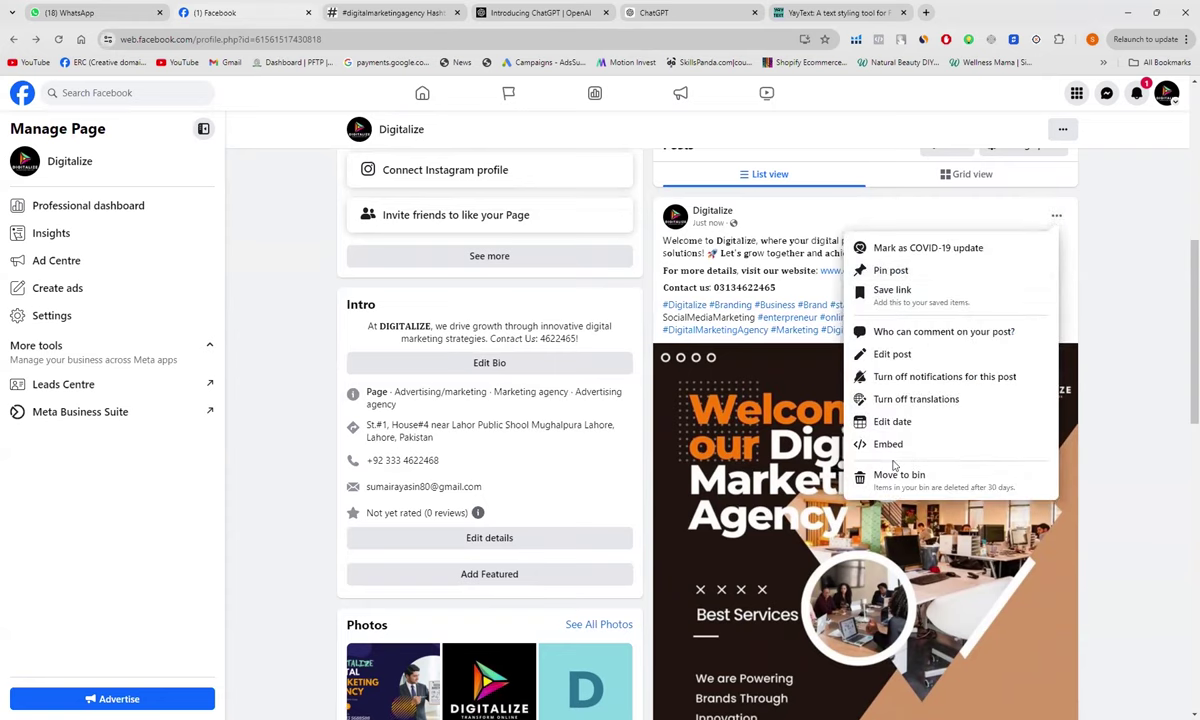
click(912, 354)
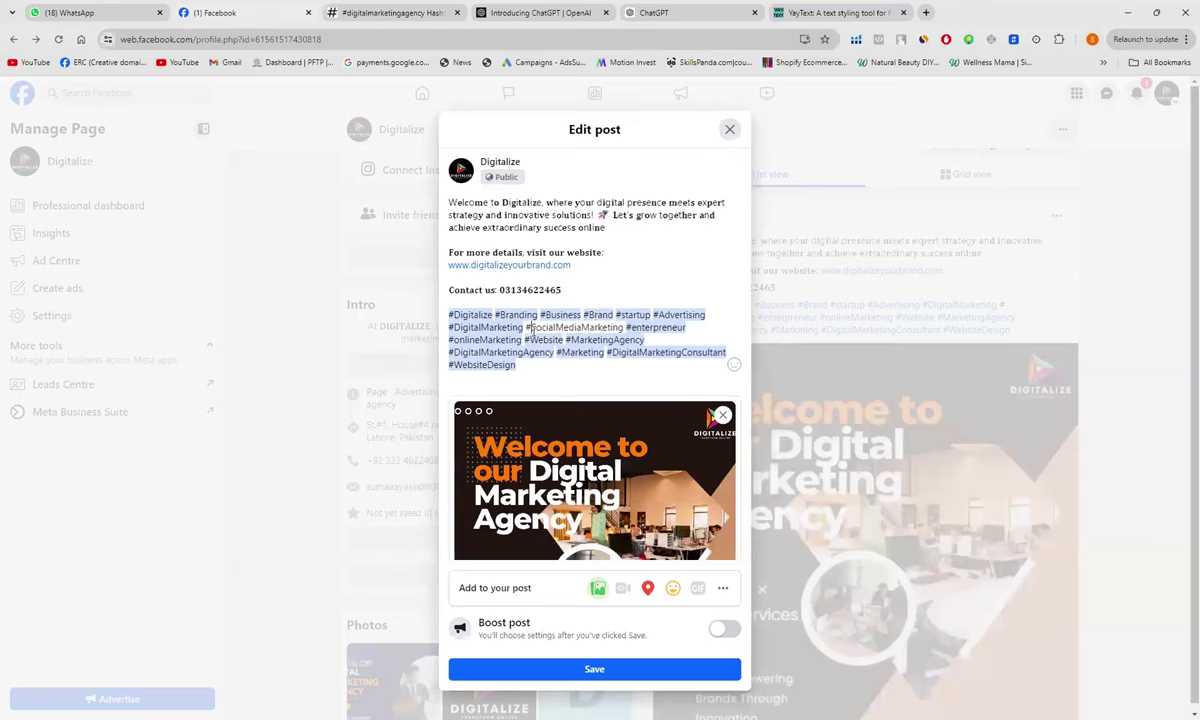
click(594, 669)
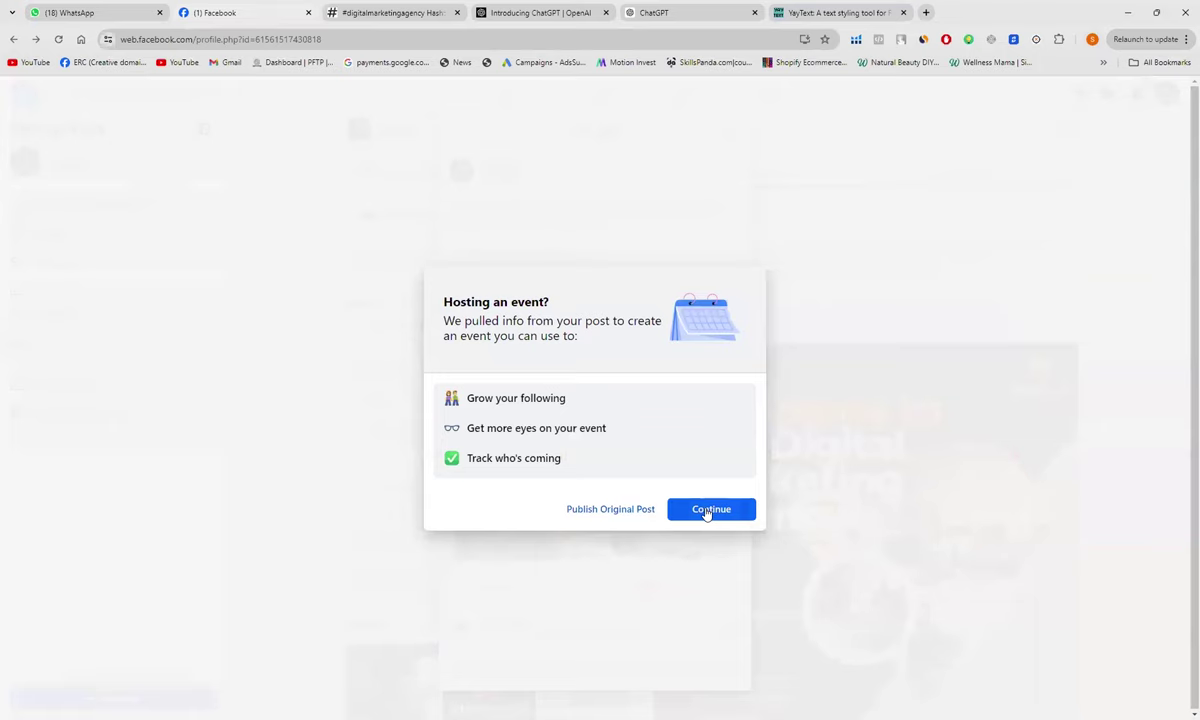
click(619, 514)
Step: Choose Publish Original Post and review the updated post showing #SocialMediaMarketing
click(619, 511)
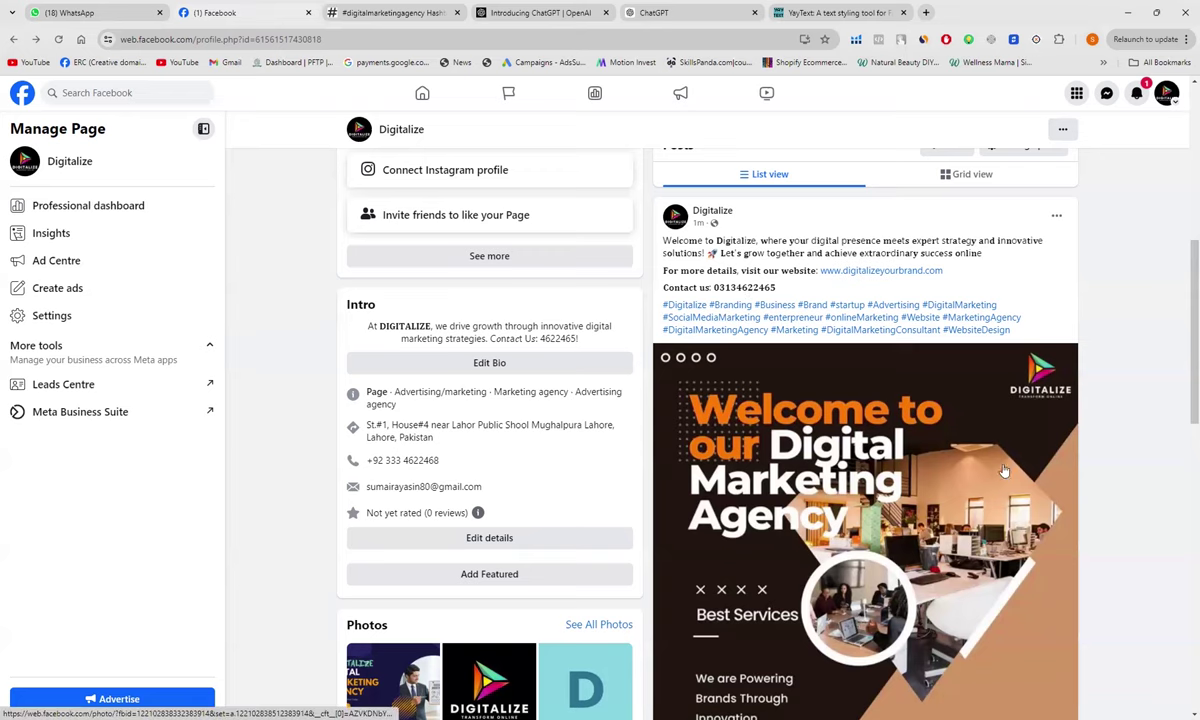
scroll(1110, 483, down, 1)
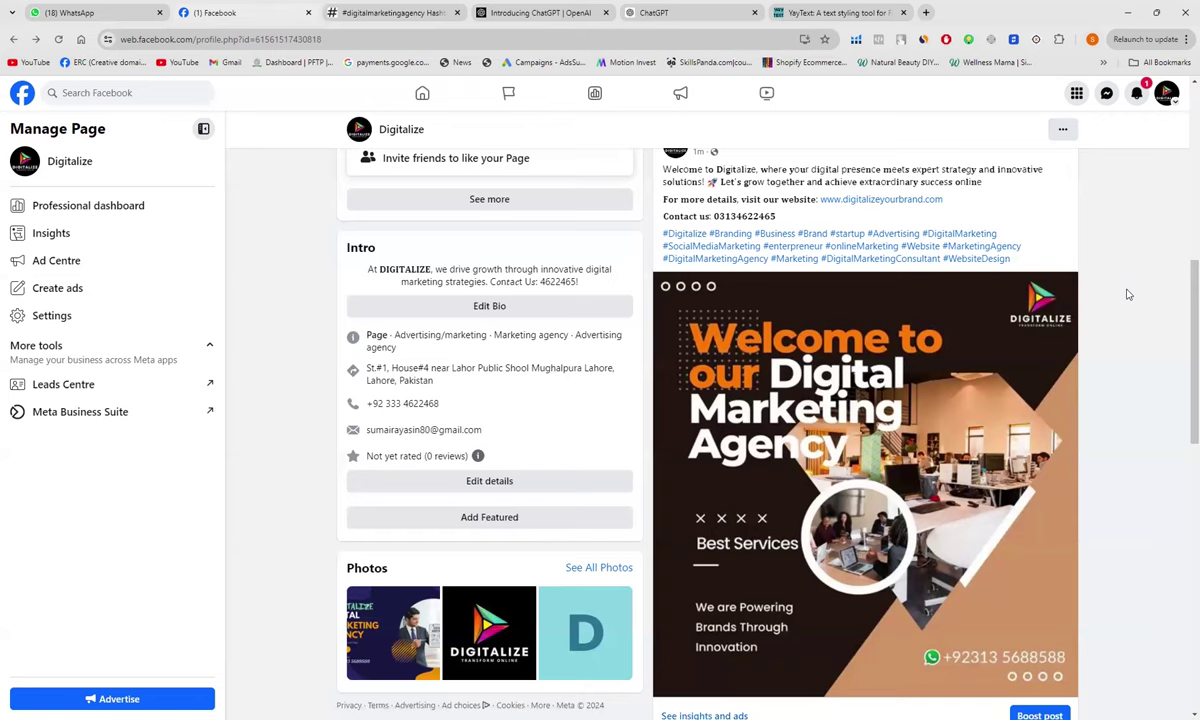
scroll(1128, 294, up, 1)
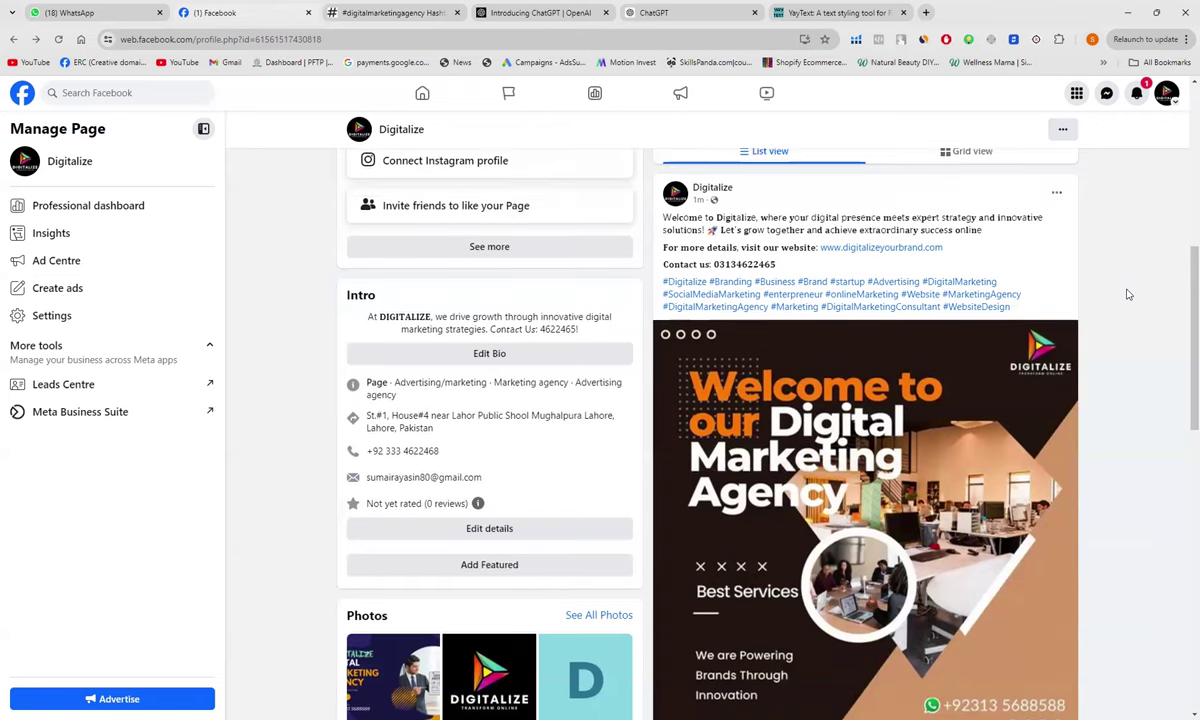
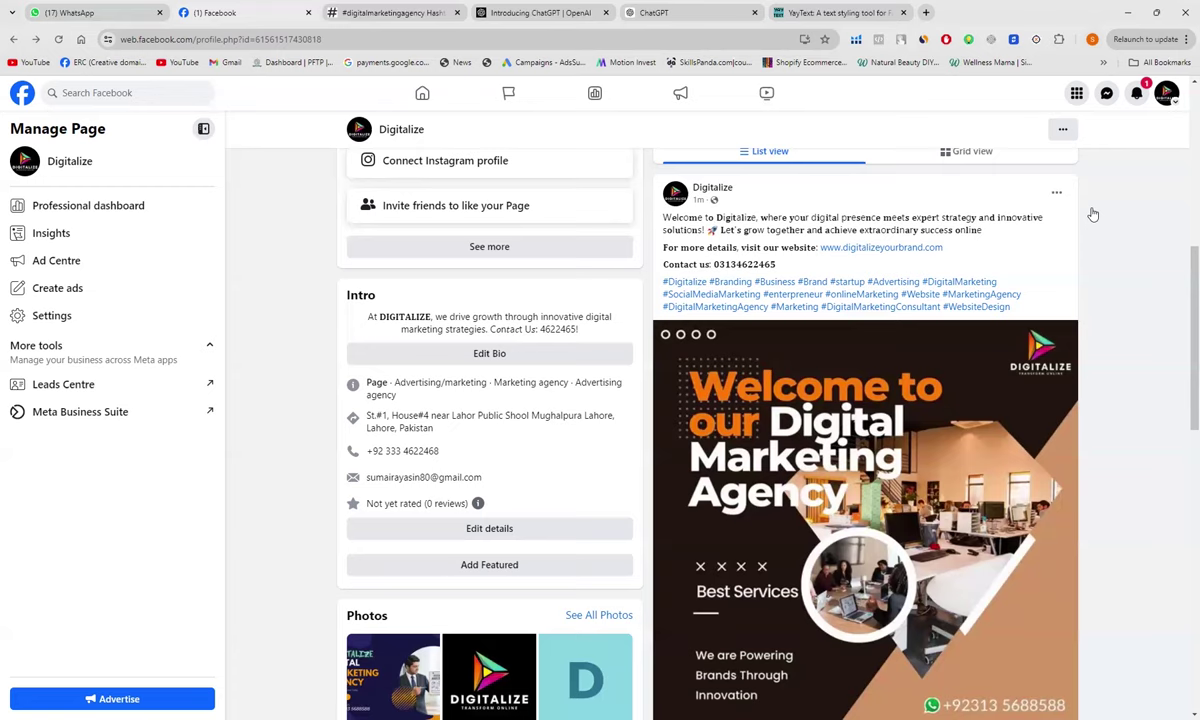
Step: Scroll back up the Digitalize page until its cover photo and page name show
scroll(1093, 214, up, 5)
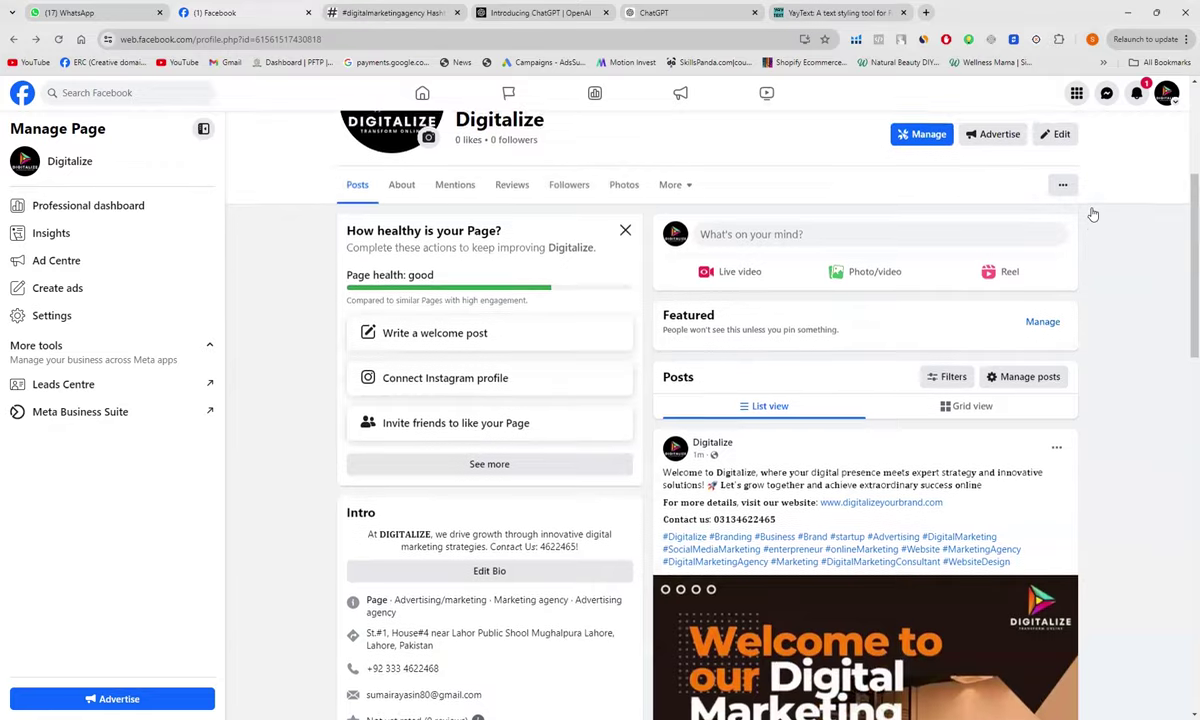
scroll(1093, 214, up, 1)
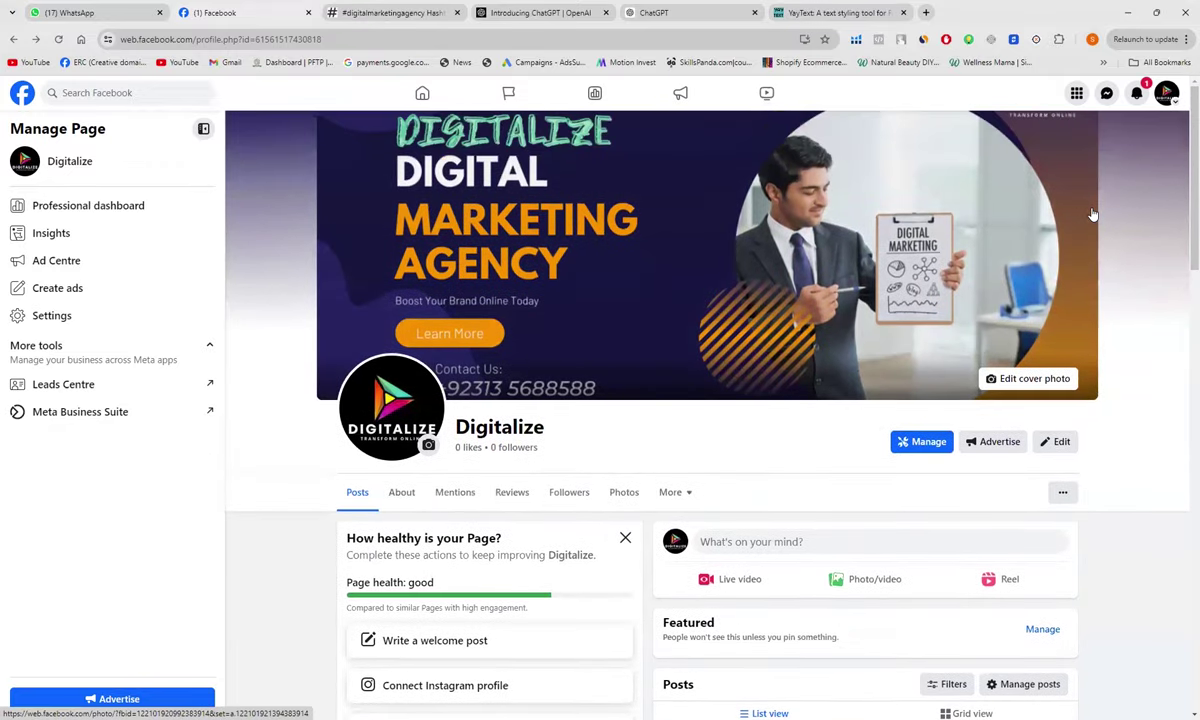
scroll(1093, 214, down, 1)
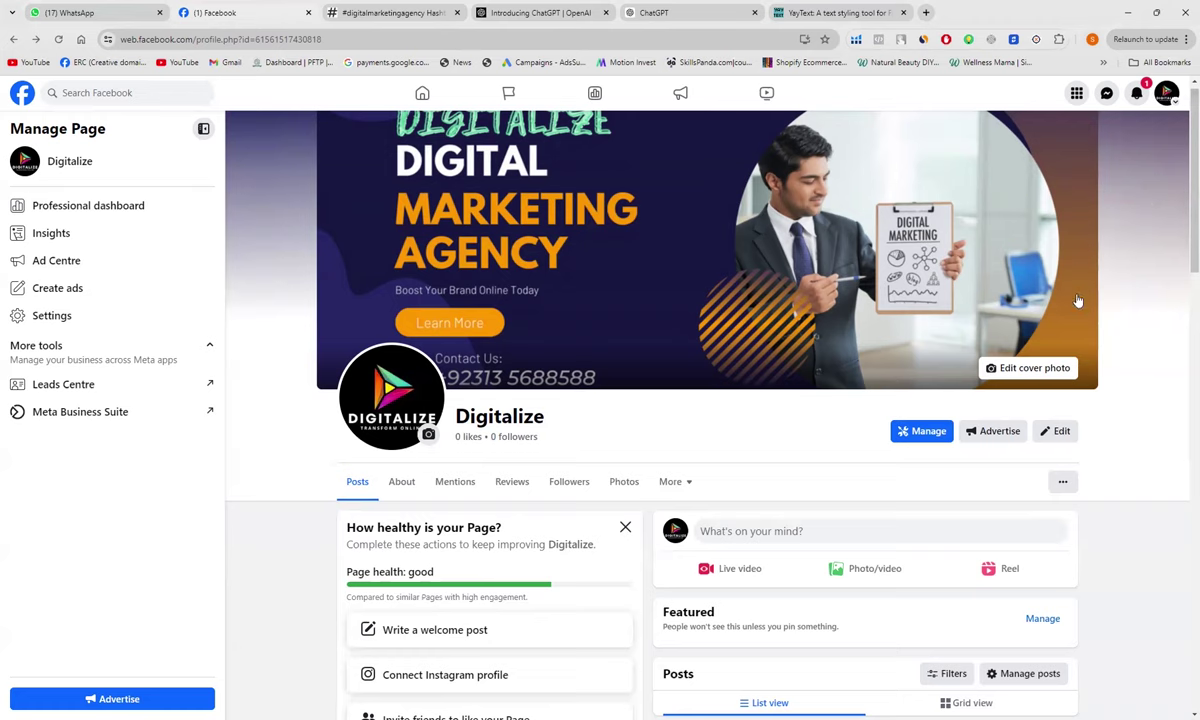
Step: Scroll down to the Posts section showing the latest Digitalize welcome post
scroll(1142, 362, down, 2)
scroll(1142, 362, down, 1)
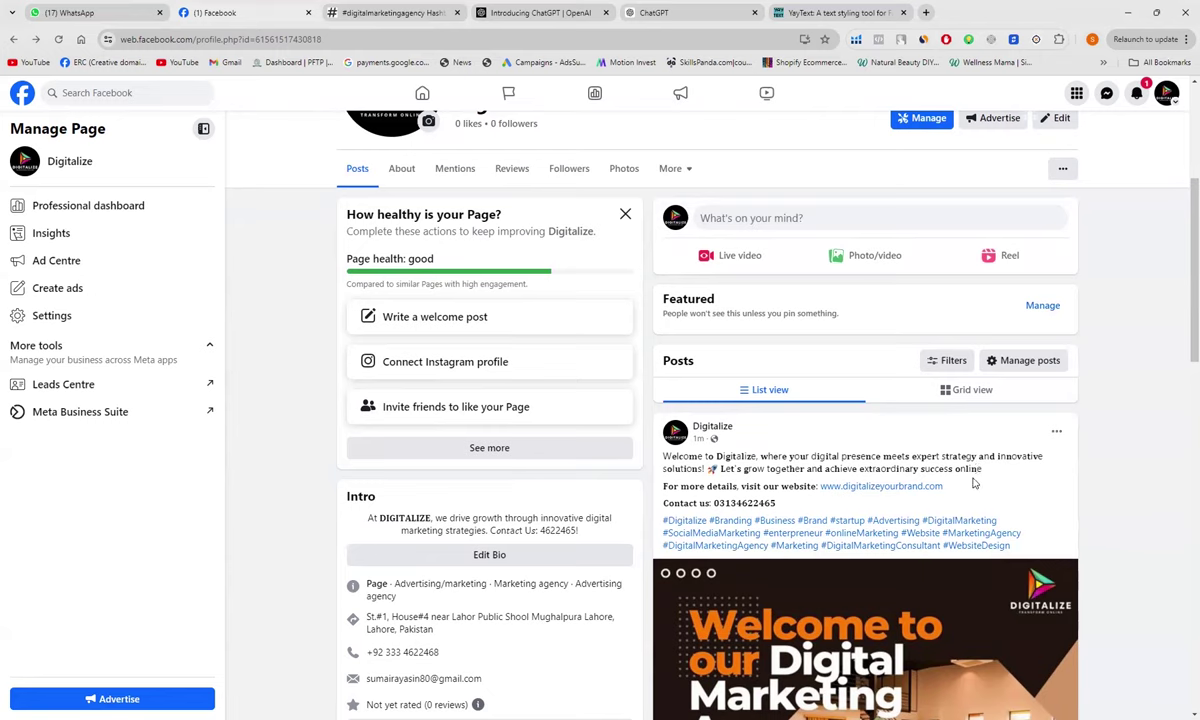
Step: Edit the welcome post to insert two smiley emojis after 'achieve extraordinary success online'
click(1057, 435)
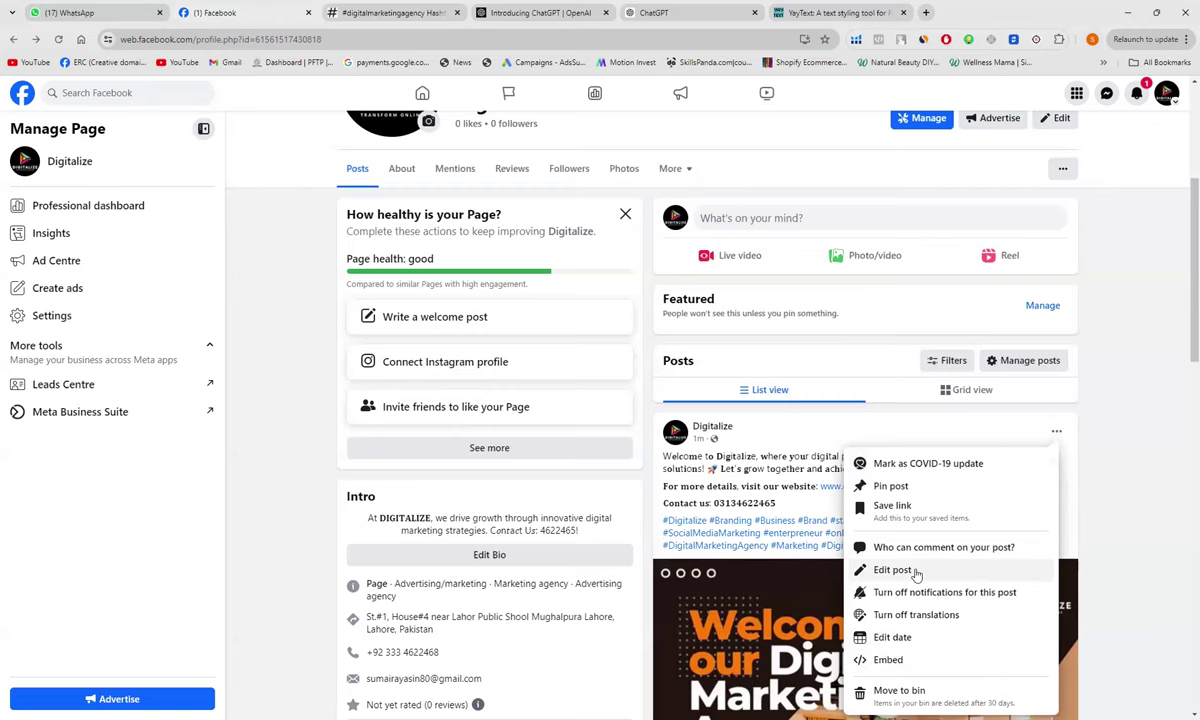
click(892, 570)
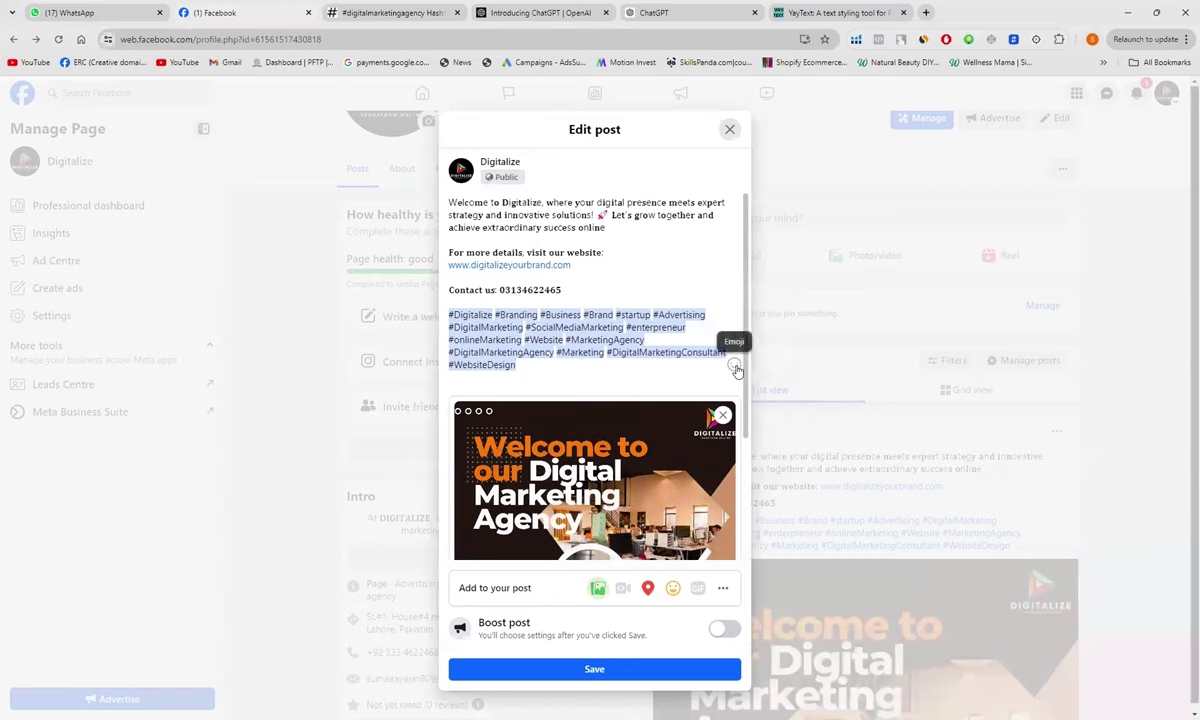
click(735, 368)
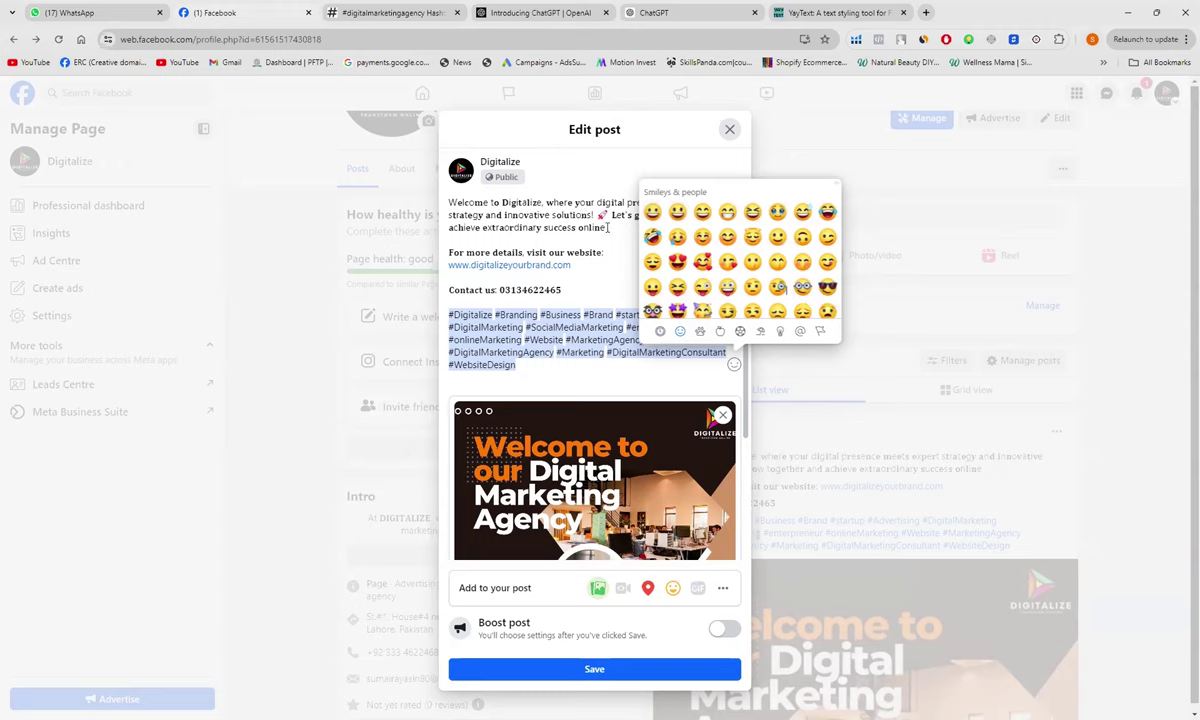
click(608, 227)
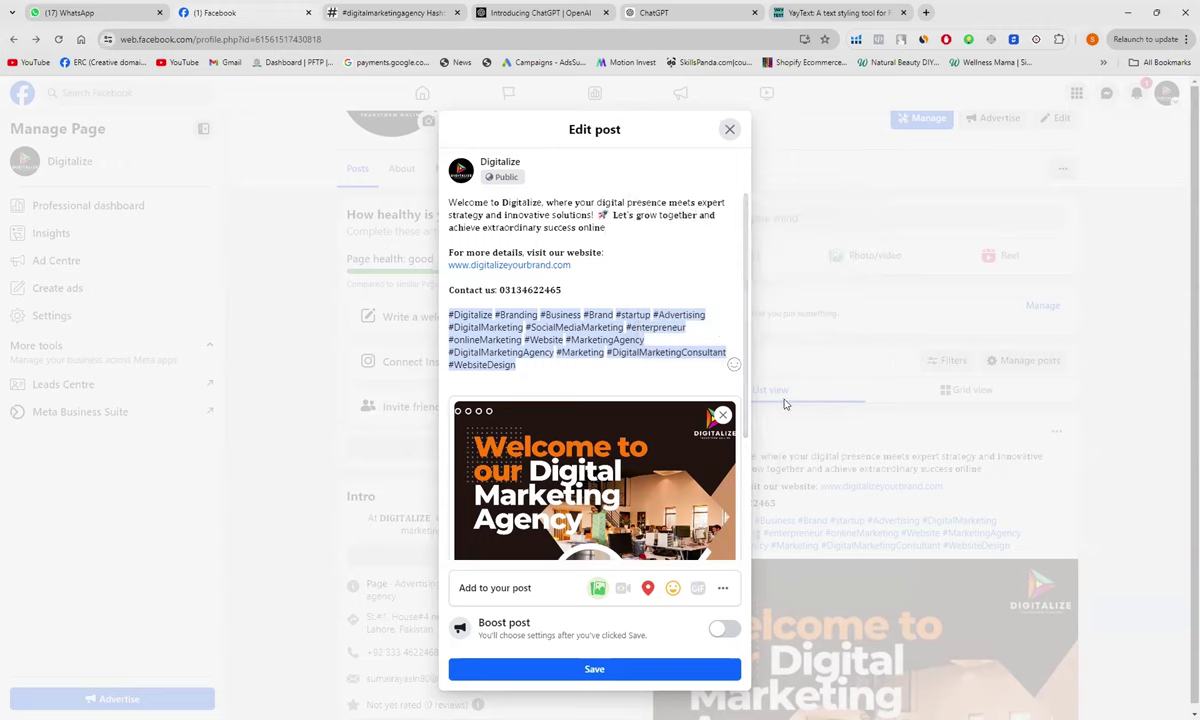
click(734, 365)
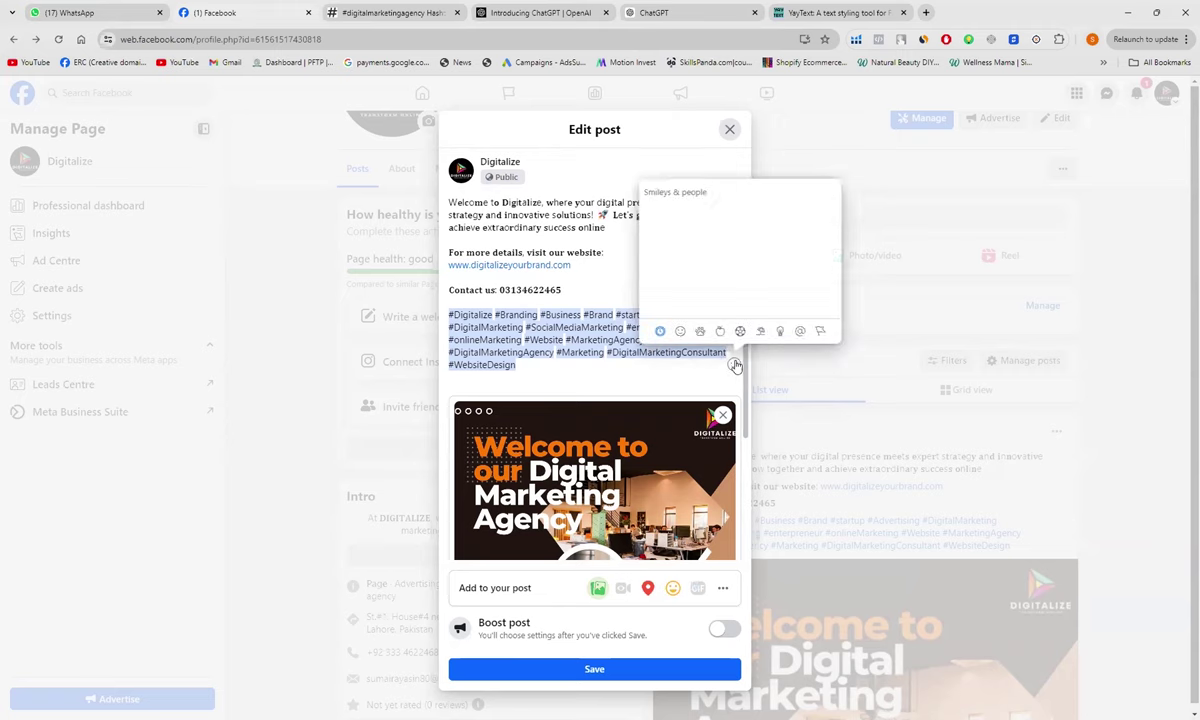
click(651, 230)
click(651, 230)
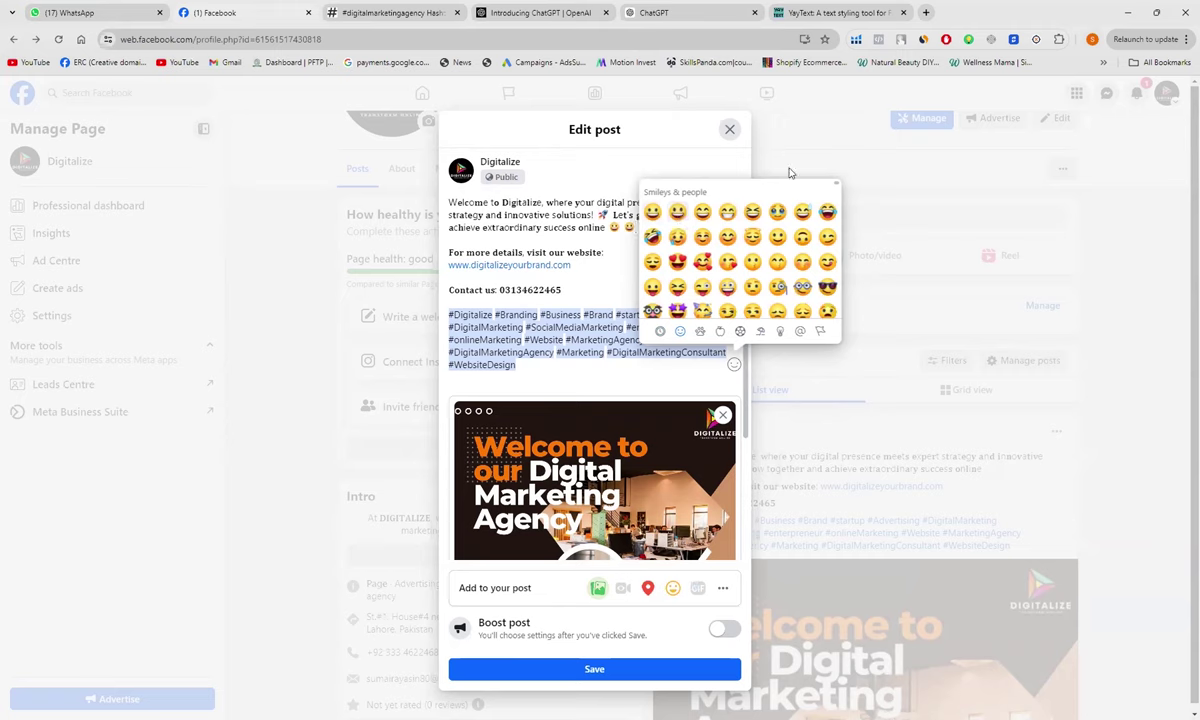
click(609, 266)
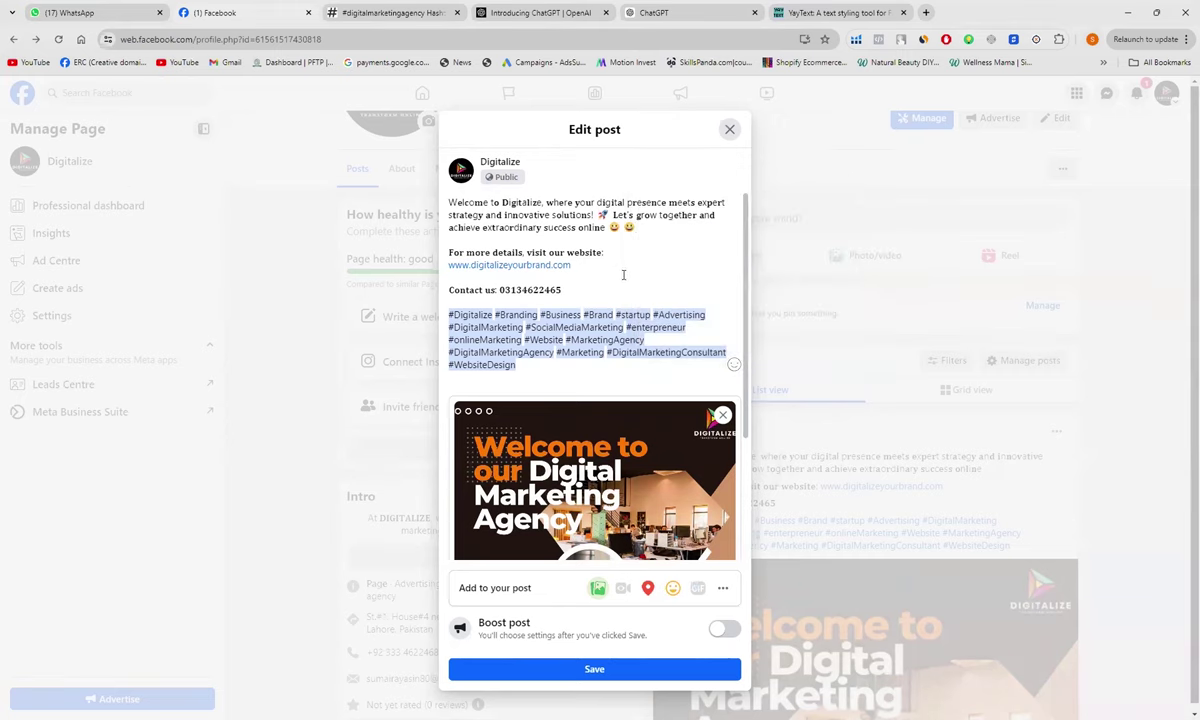
scroll(512, 354, down, 3)
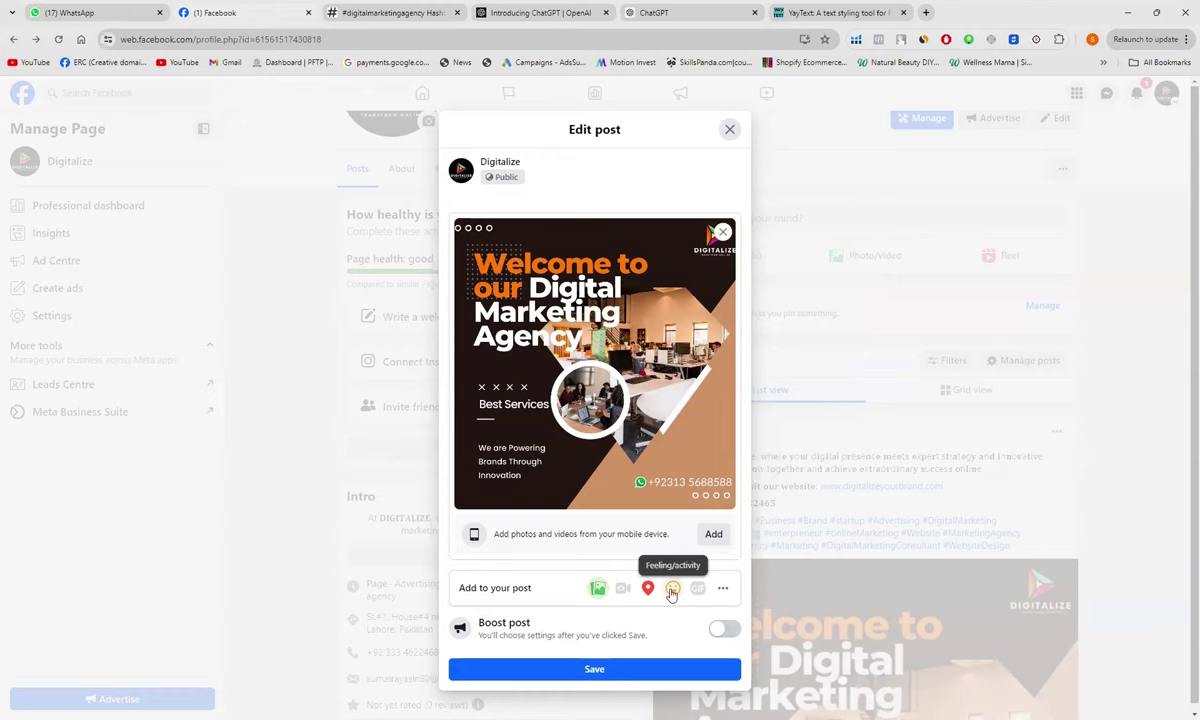
Step: Tag the edited post as feeling excited, save it, and publish the original post, not an event
click(672, 590)
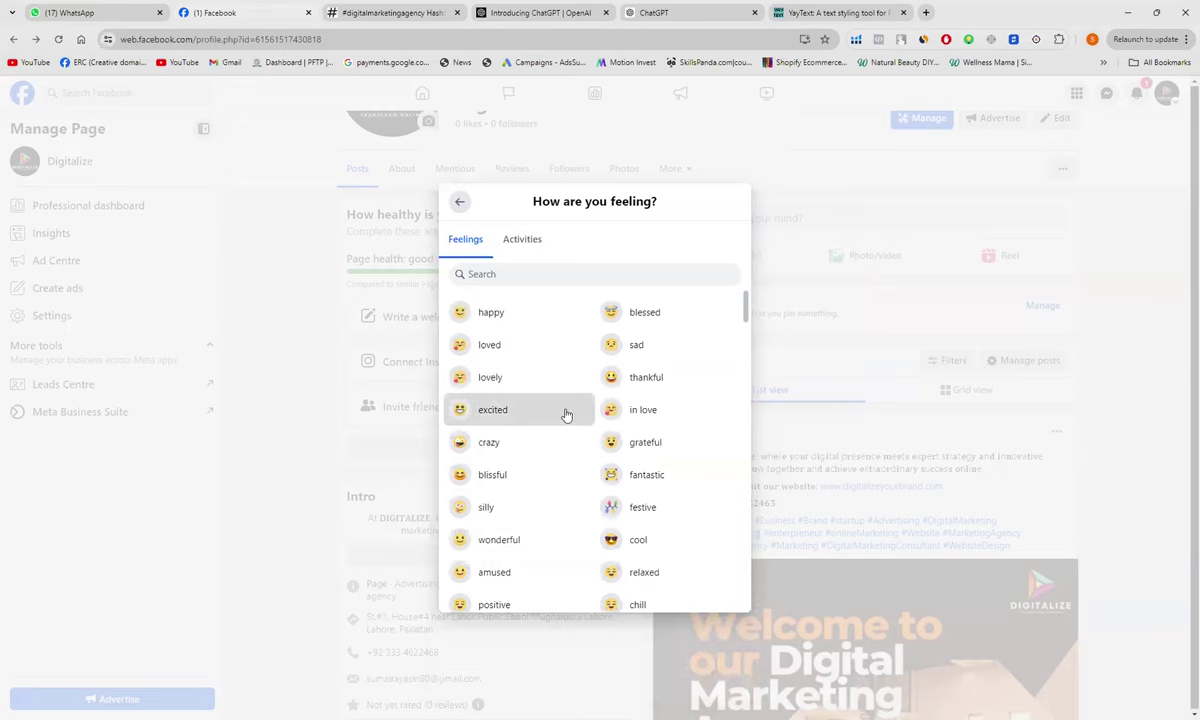
click(566, 412)
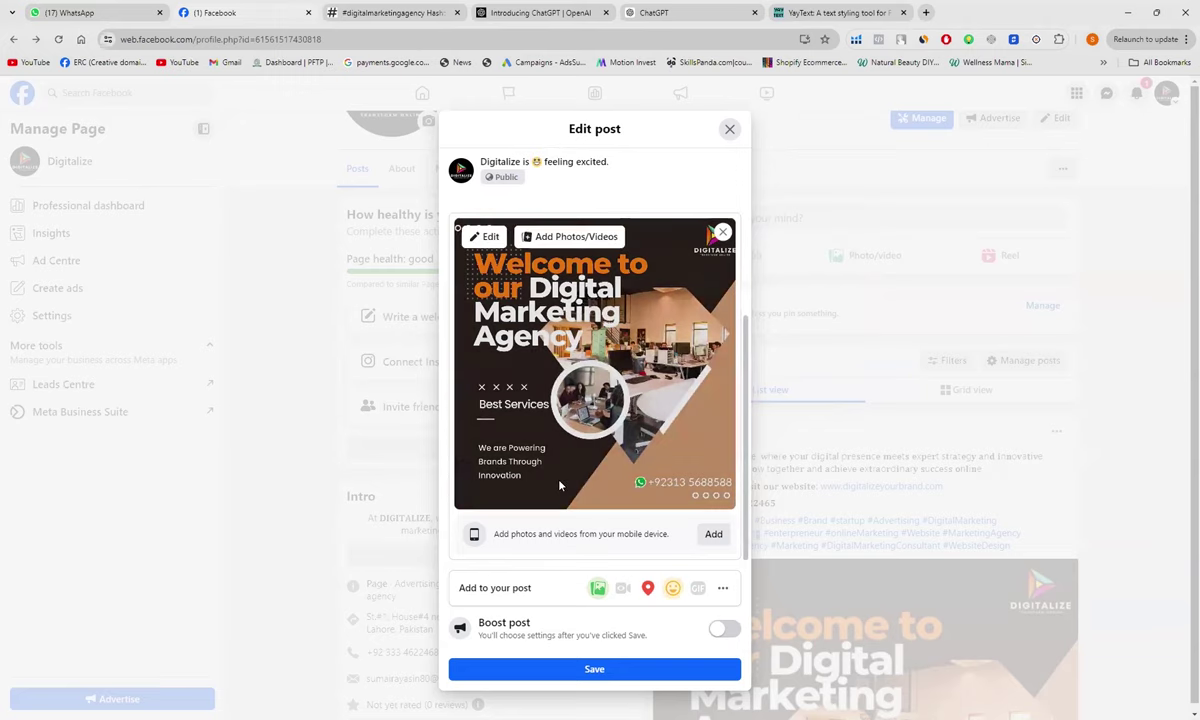
click(620, 670)
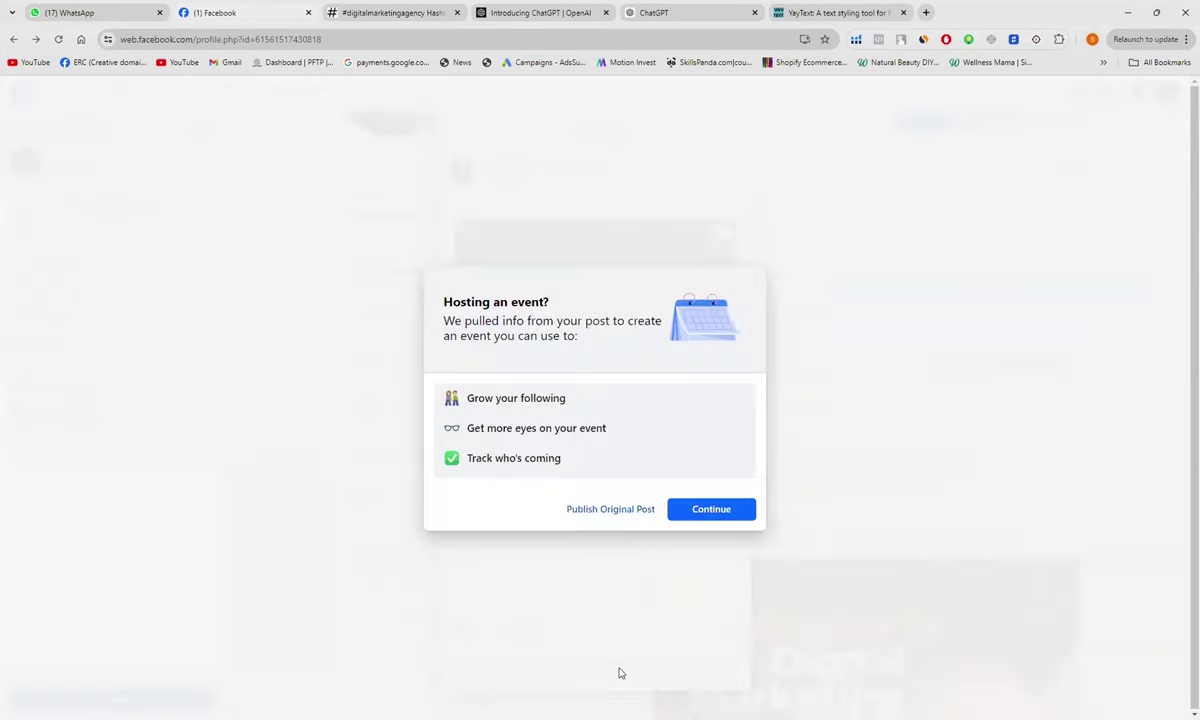
click(620, 511)
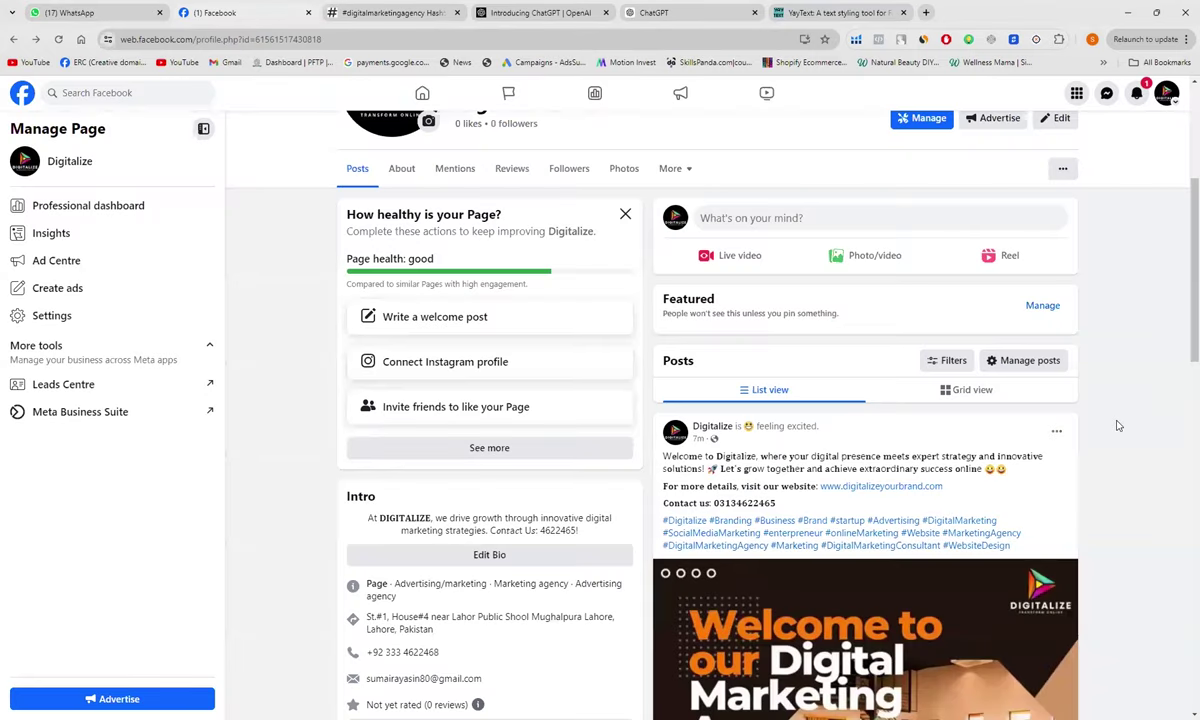
Step: Scroll down the Digitalize page, then minimize the browser window
scroll(1118, 426, down, 1)
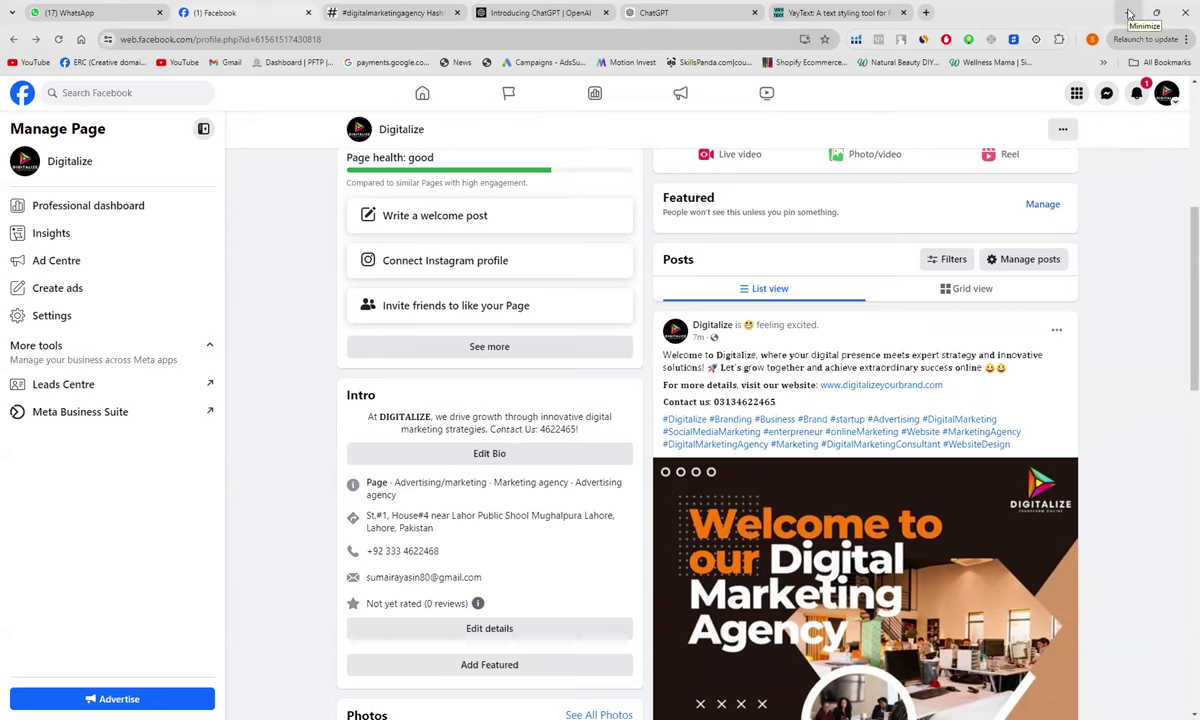
click(1129, 13)
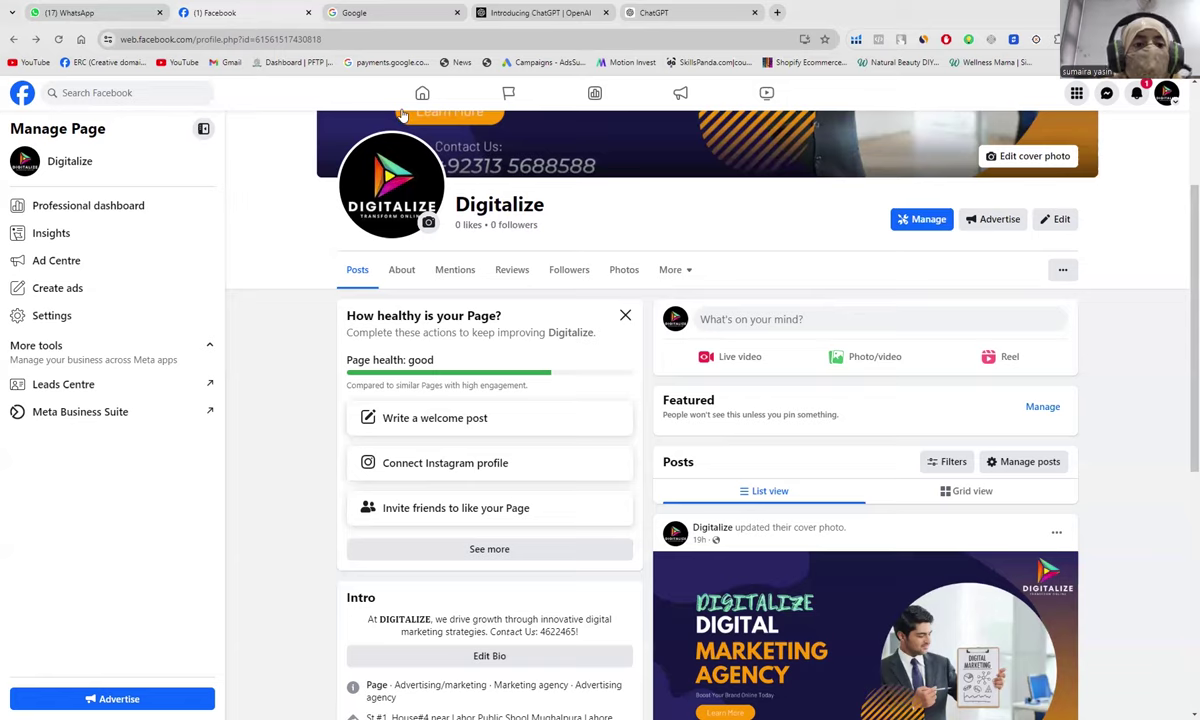
Step: Search Google for 'instagram' and open the Instagram website's home feed
click(363, 14)
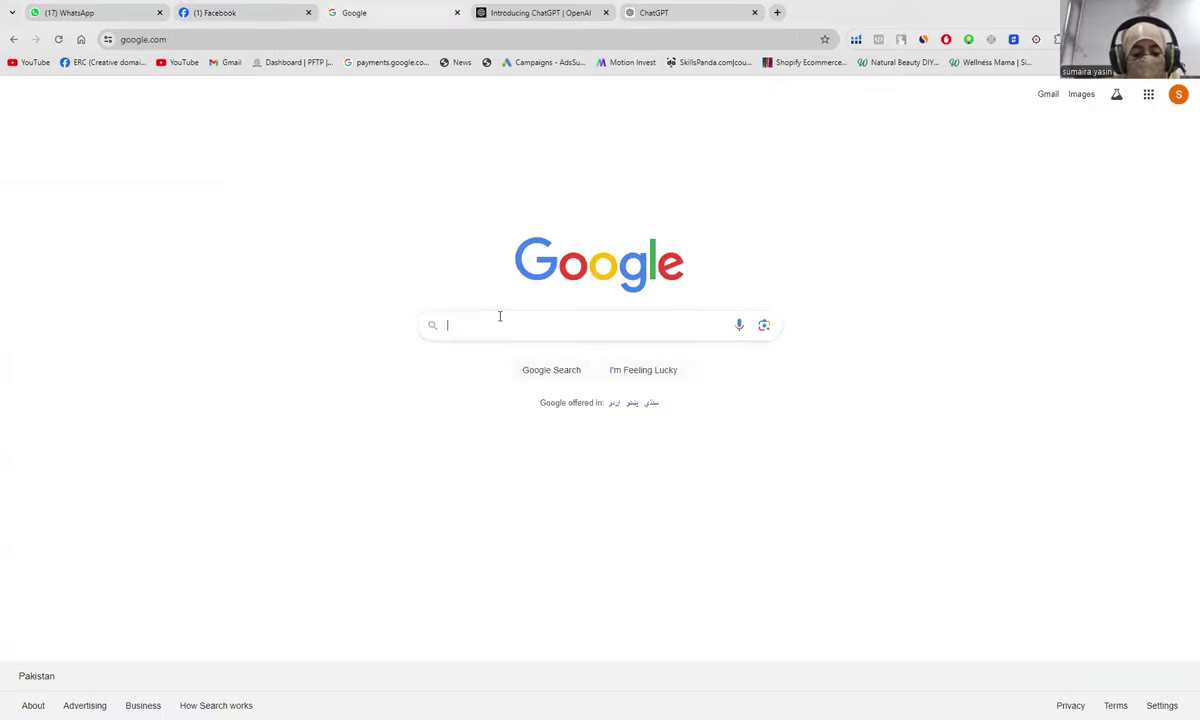
text(instagram)
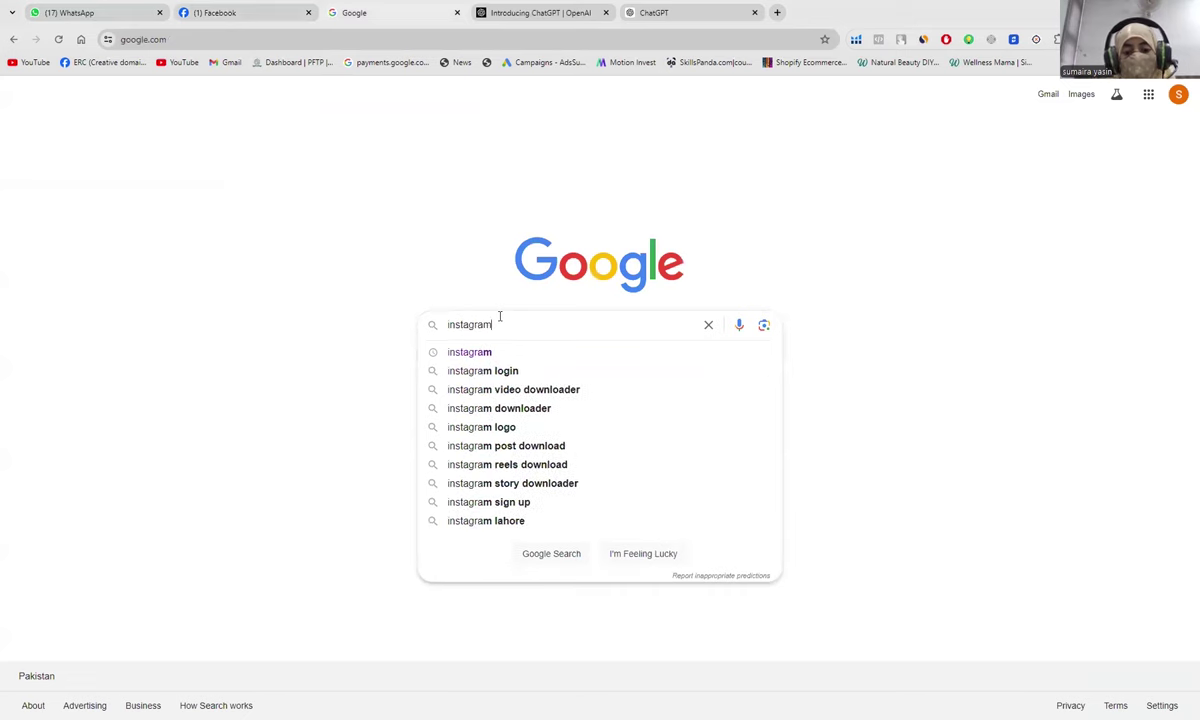
key(Return)
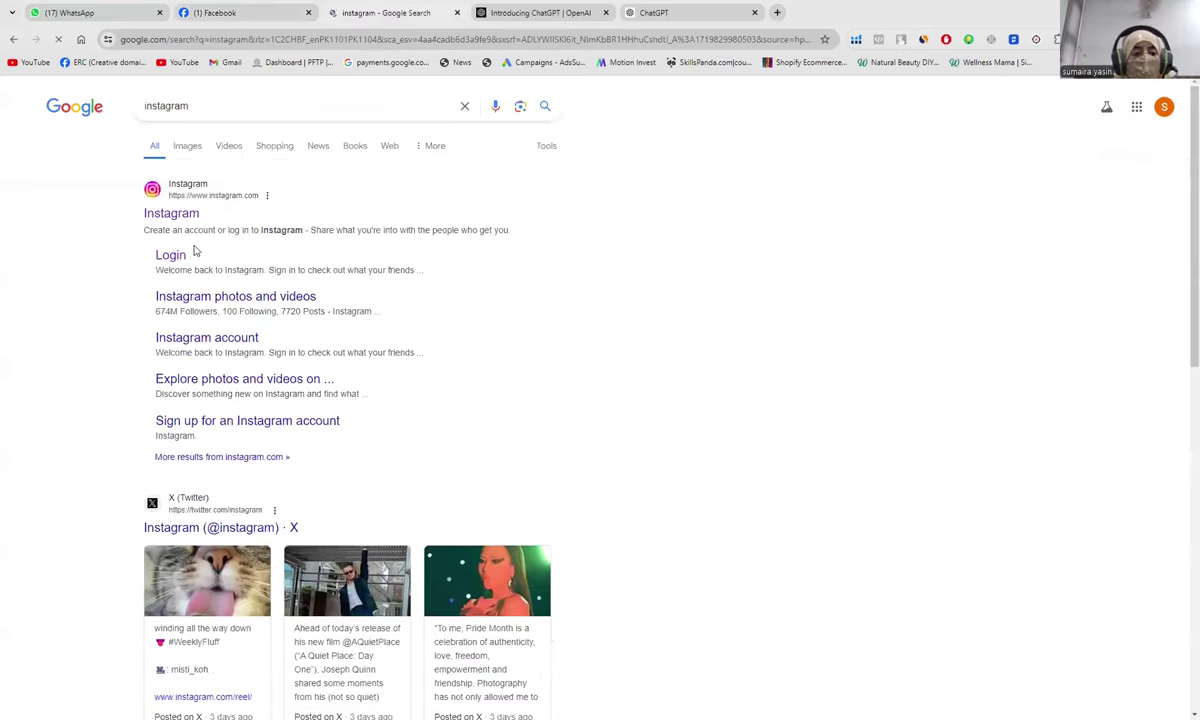
click(196, 216)
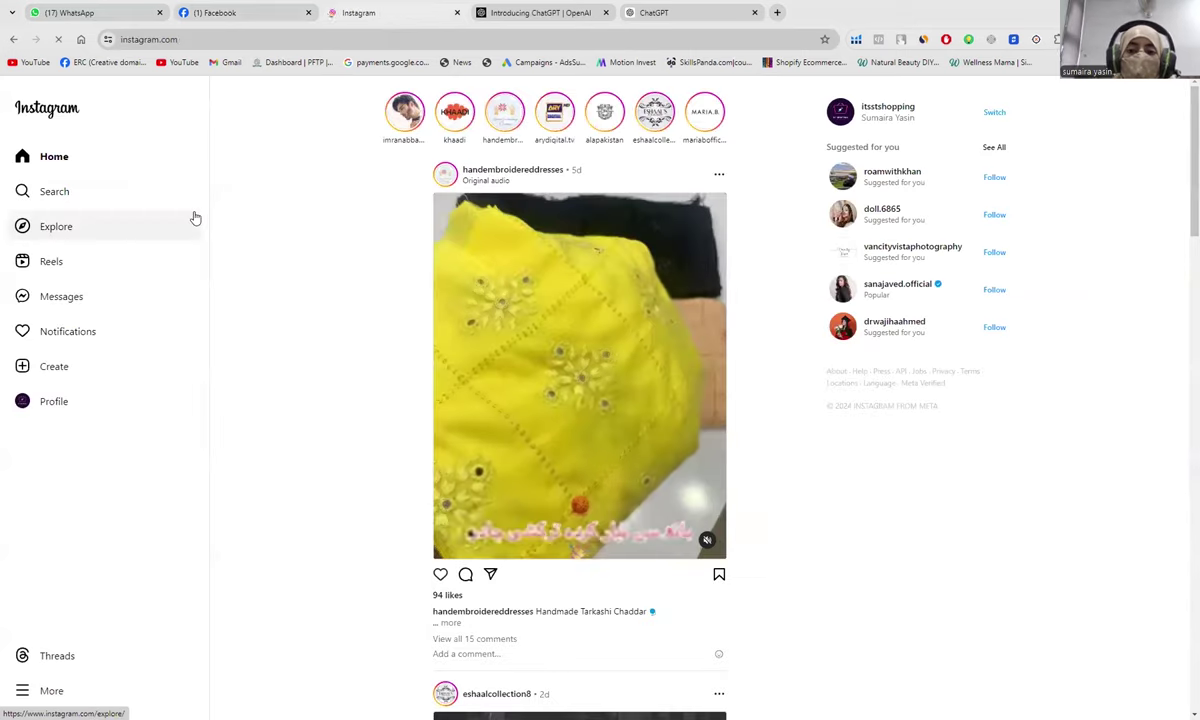
Step: Open the signed-in Instagram profile, select its username, and return to the Facebook tab
click(48, 404)
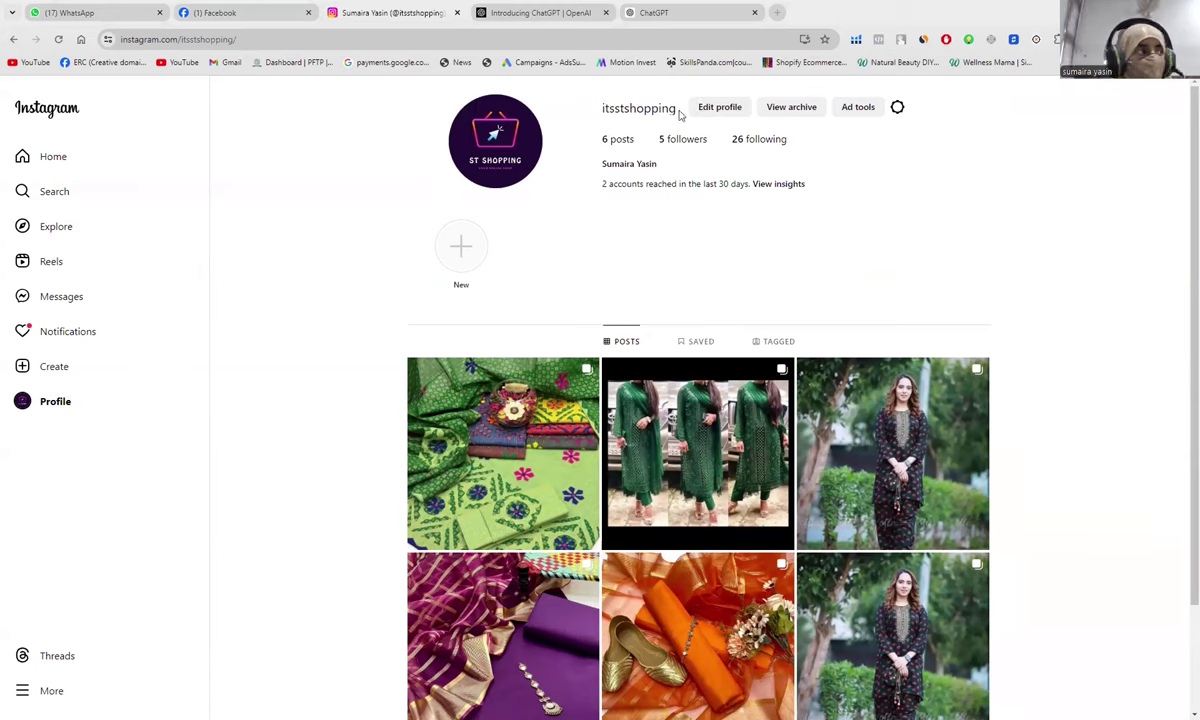
drag(679, 115, 597, 115)
key(ctrl+c)
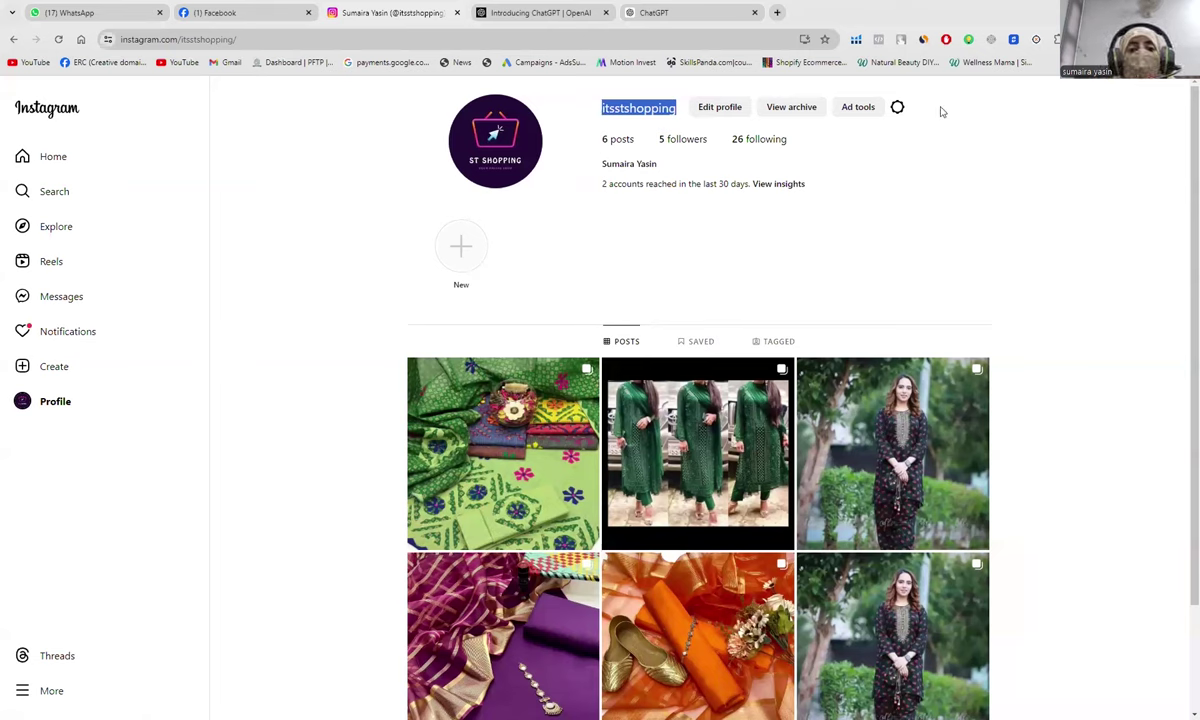
click(240, 14)
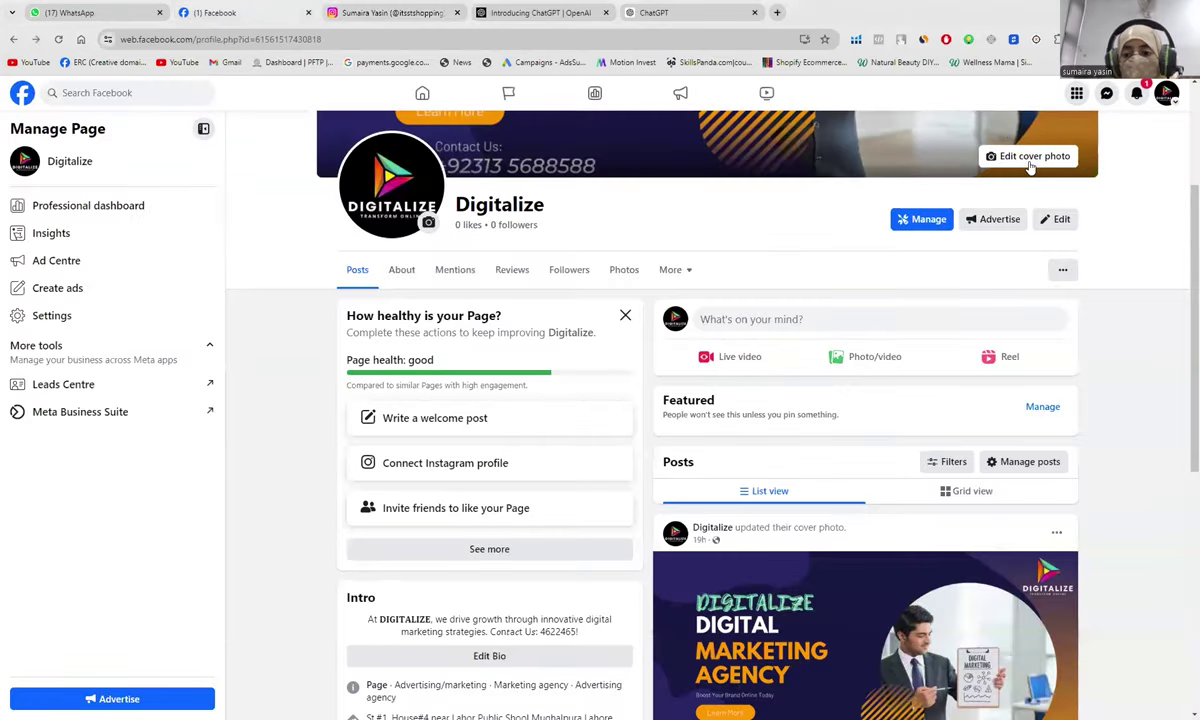
Step: From the page's Edit options, open the Digitalize About section with contact and basic info
click(1060, 222)
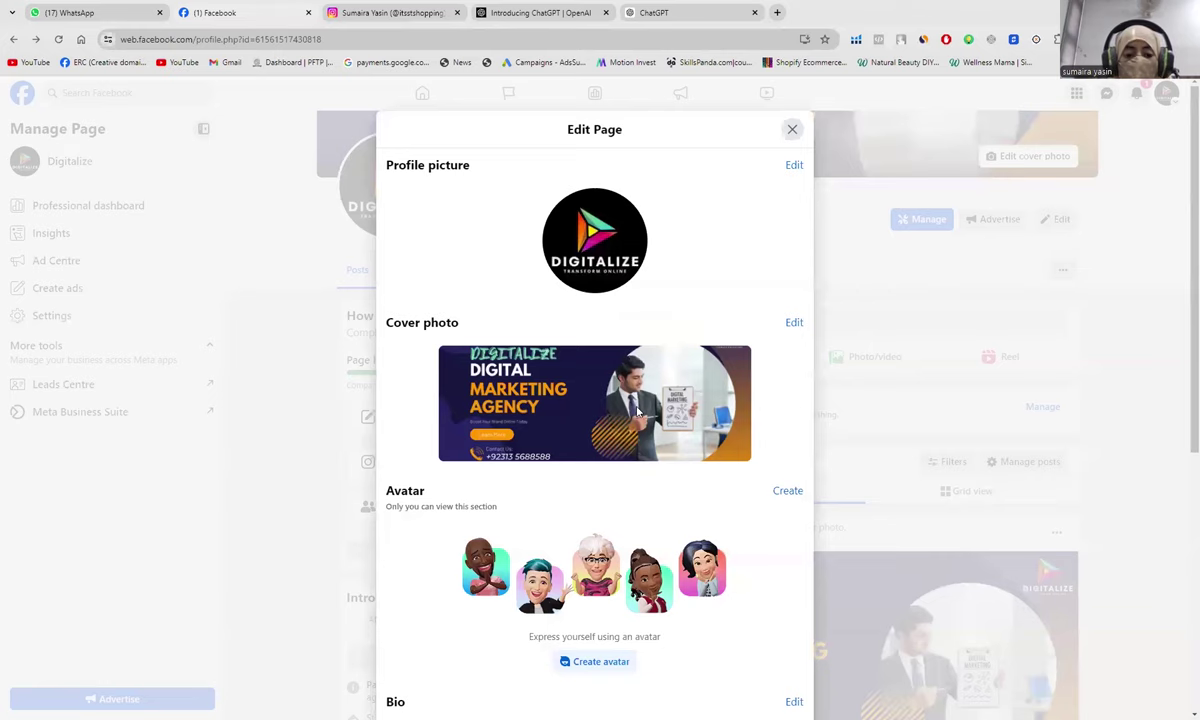
scroll(638, 412, down, 5)
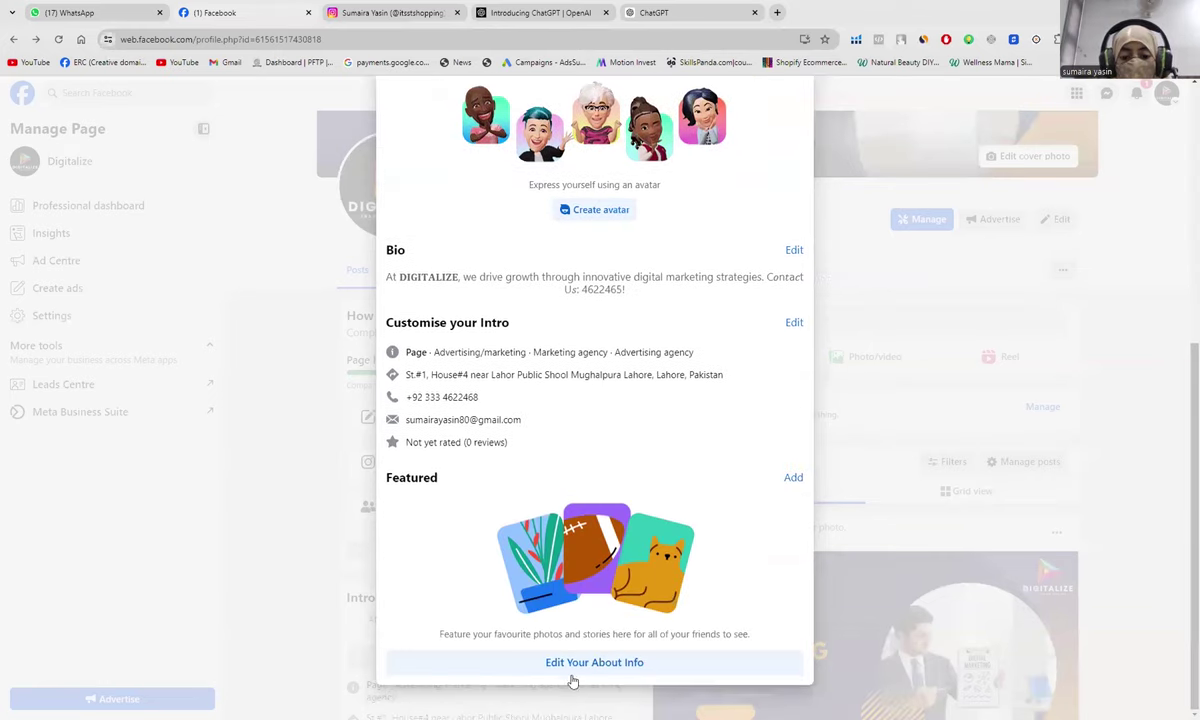
click(580, 666)
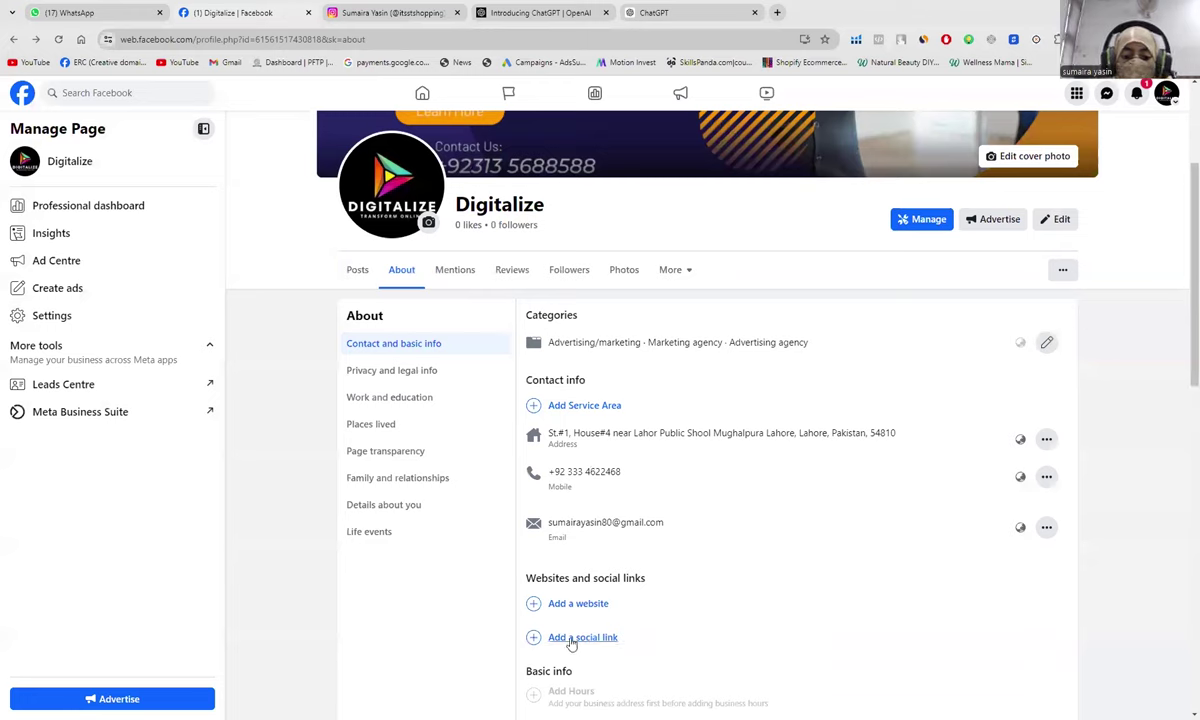
Step: Start a new social link entry, keeping Instagram as the chosen platform
click(571, 640)
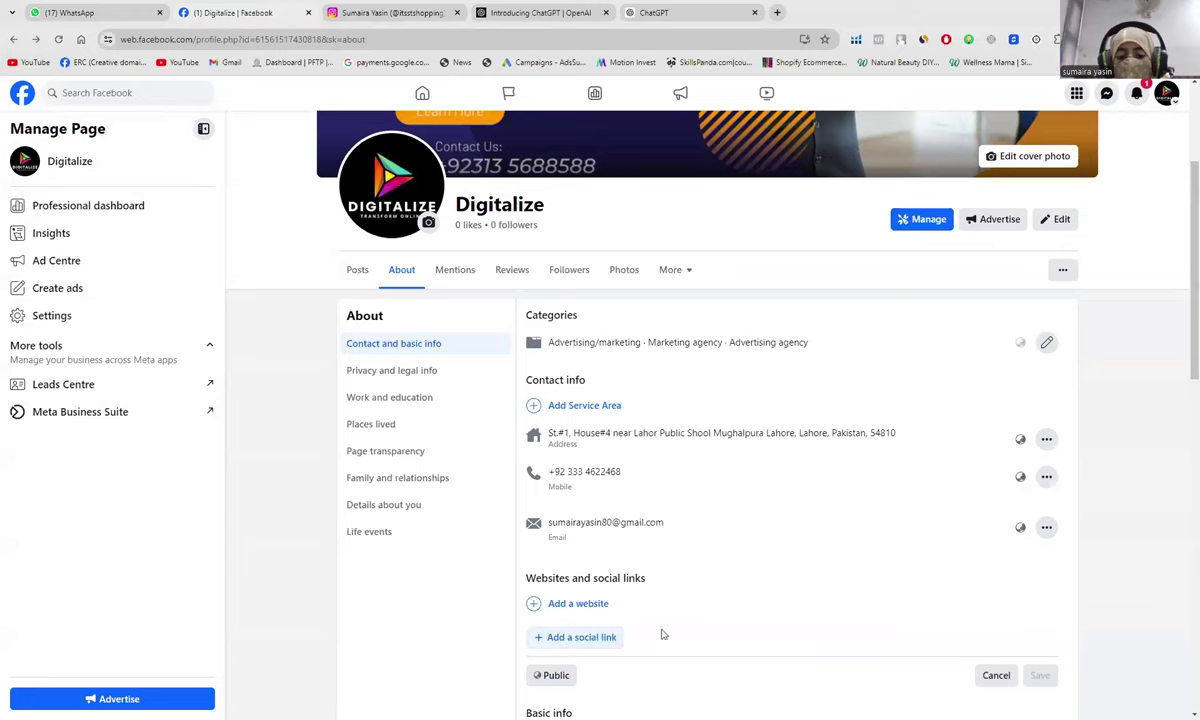
click(578, 636)
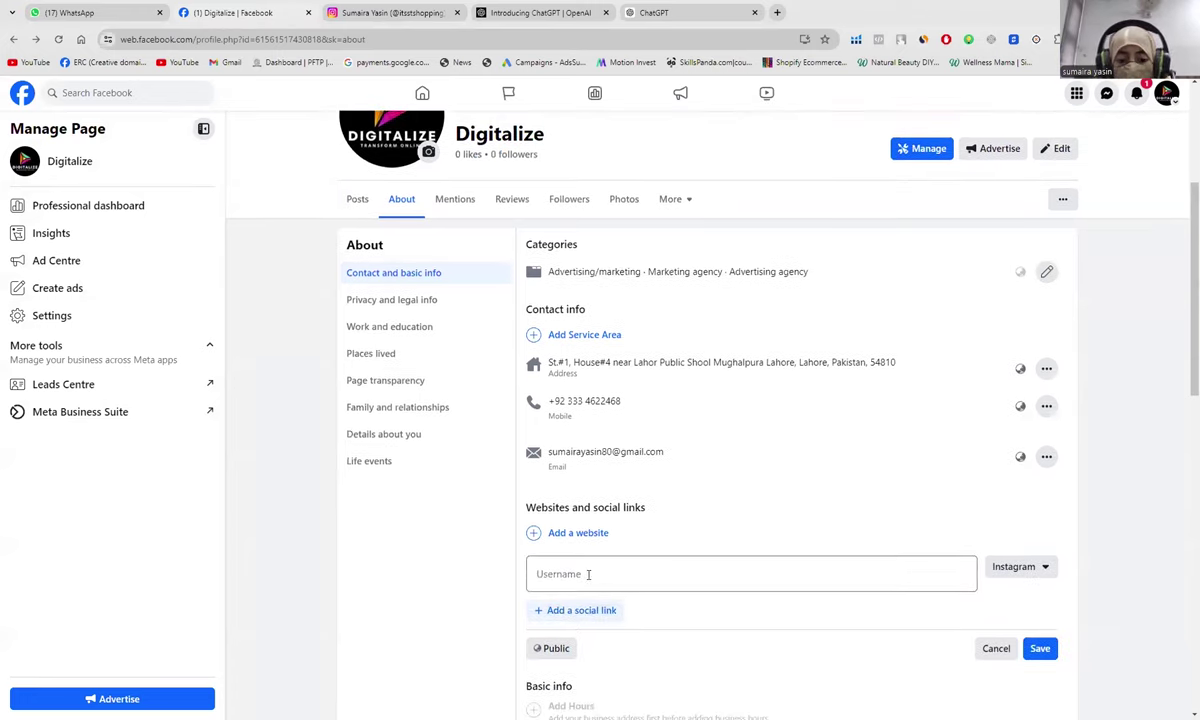
click(588, 574)
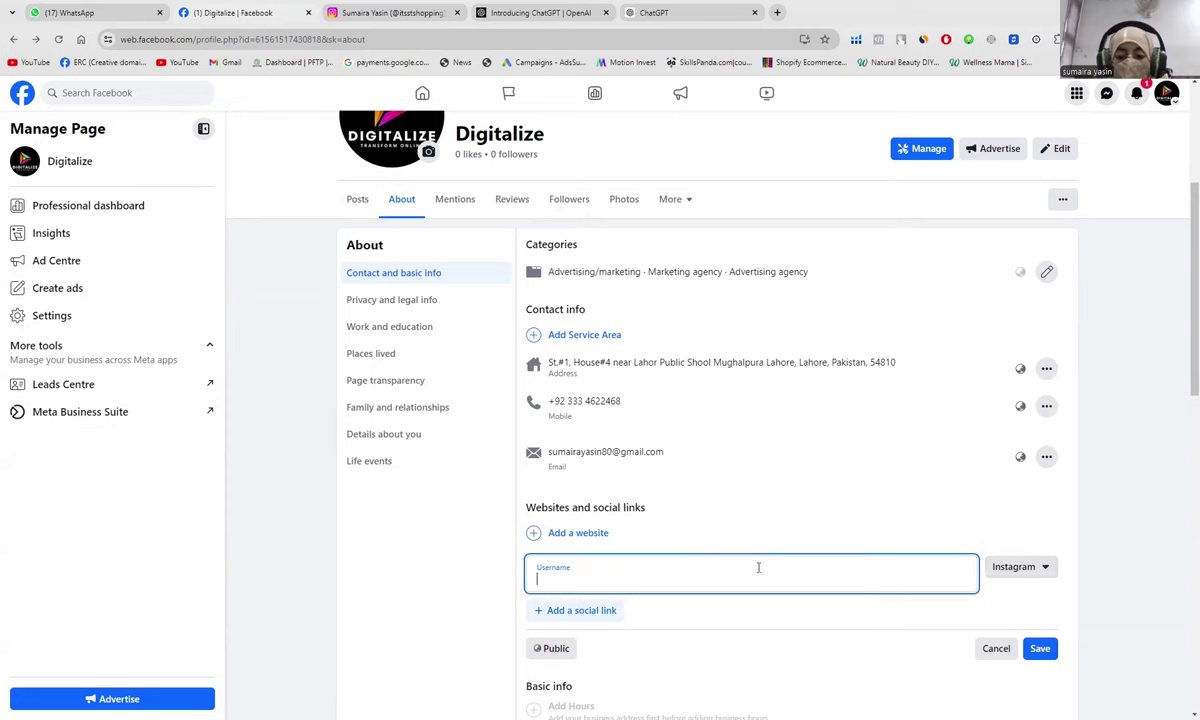
click(1016, 567)
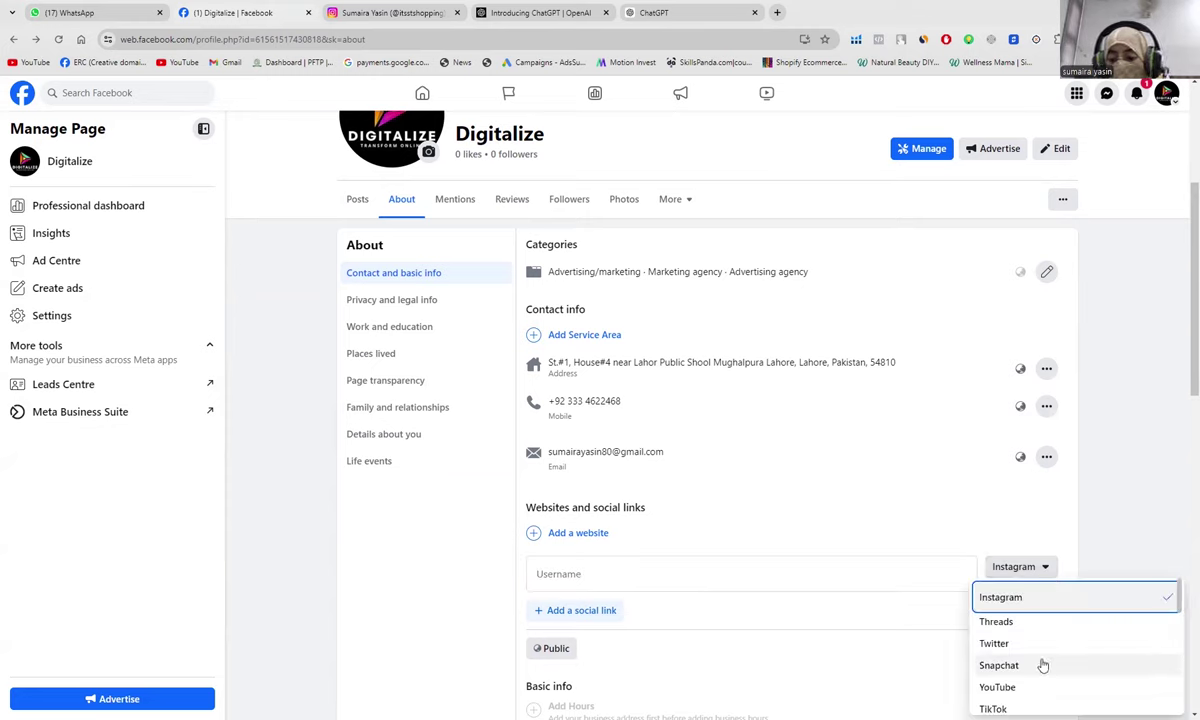
scroll(1042, 665, down, 3)
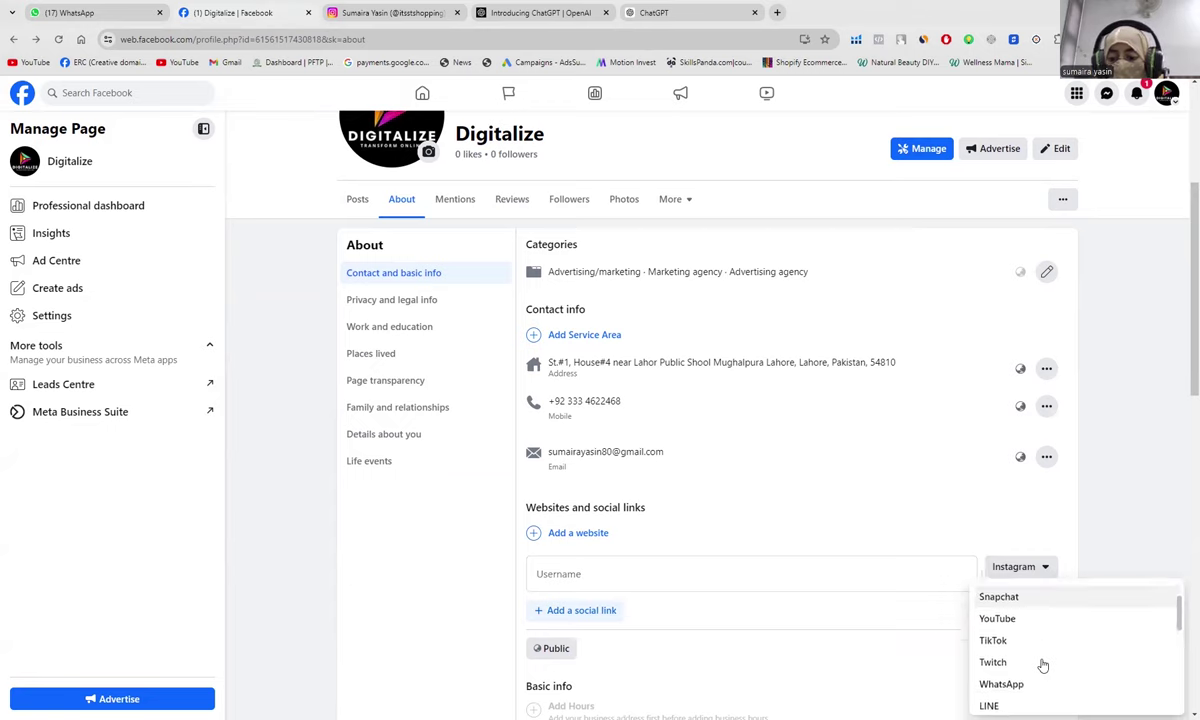
scroll(1042, 665, down, 5)
scroll(1042, 665, up, 6)
scroll(1042, 665, up, 2)
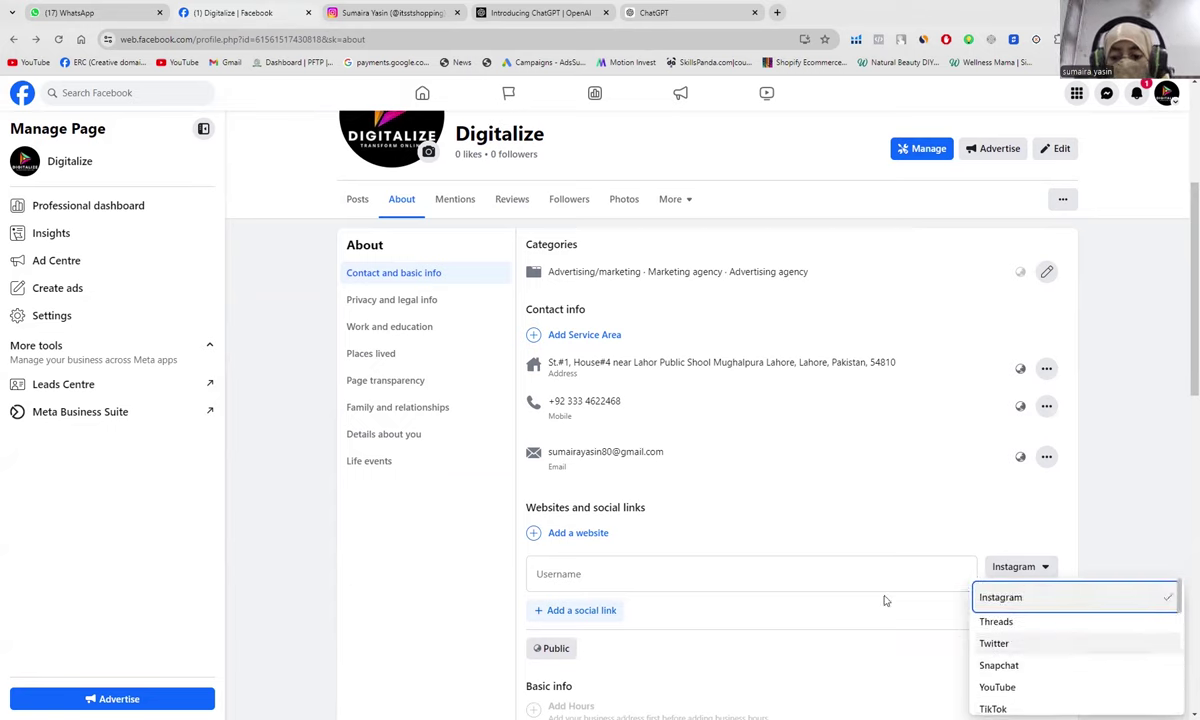
click(831, 577)
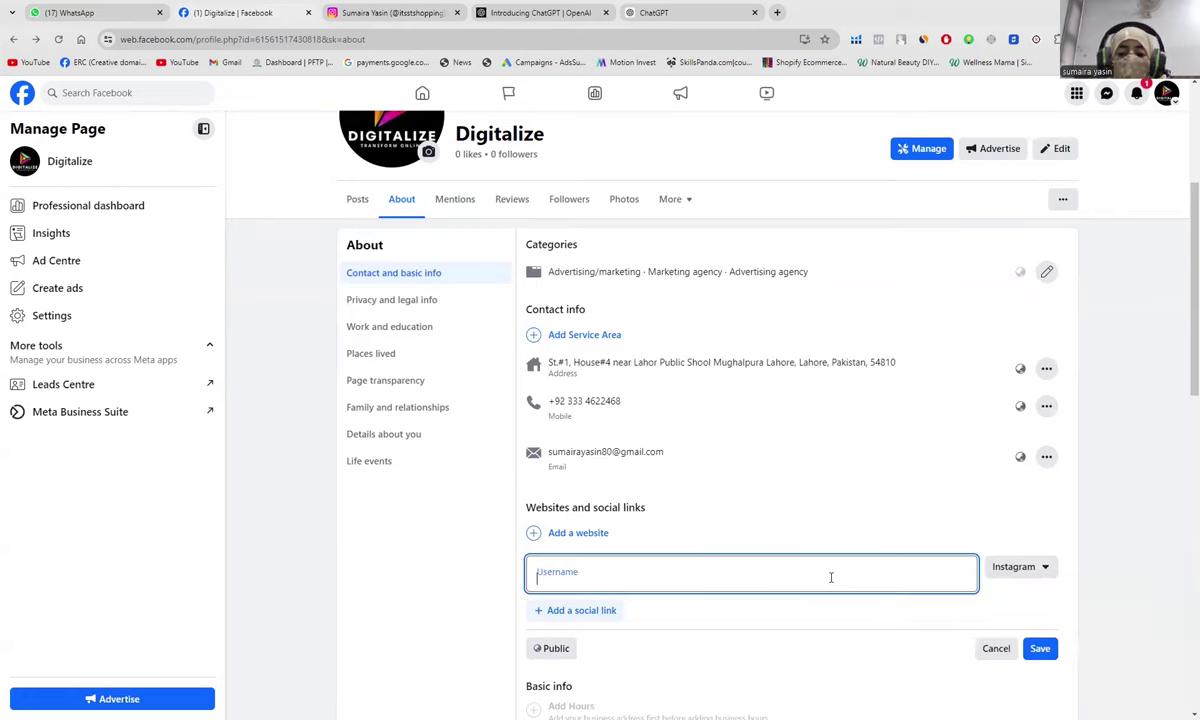
Step: Paste the Instagram account's username into the link and save it
click(1045, 568)
scroll(1033, 645, down, 6)
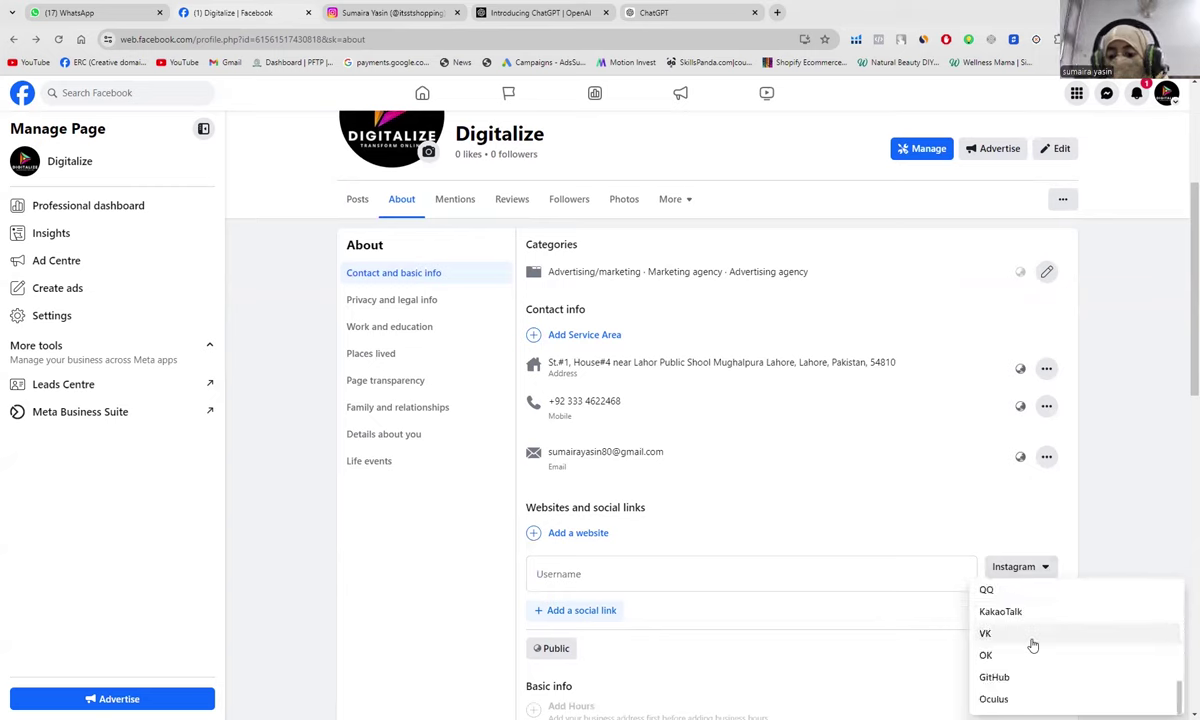
click(718, 578)
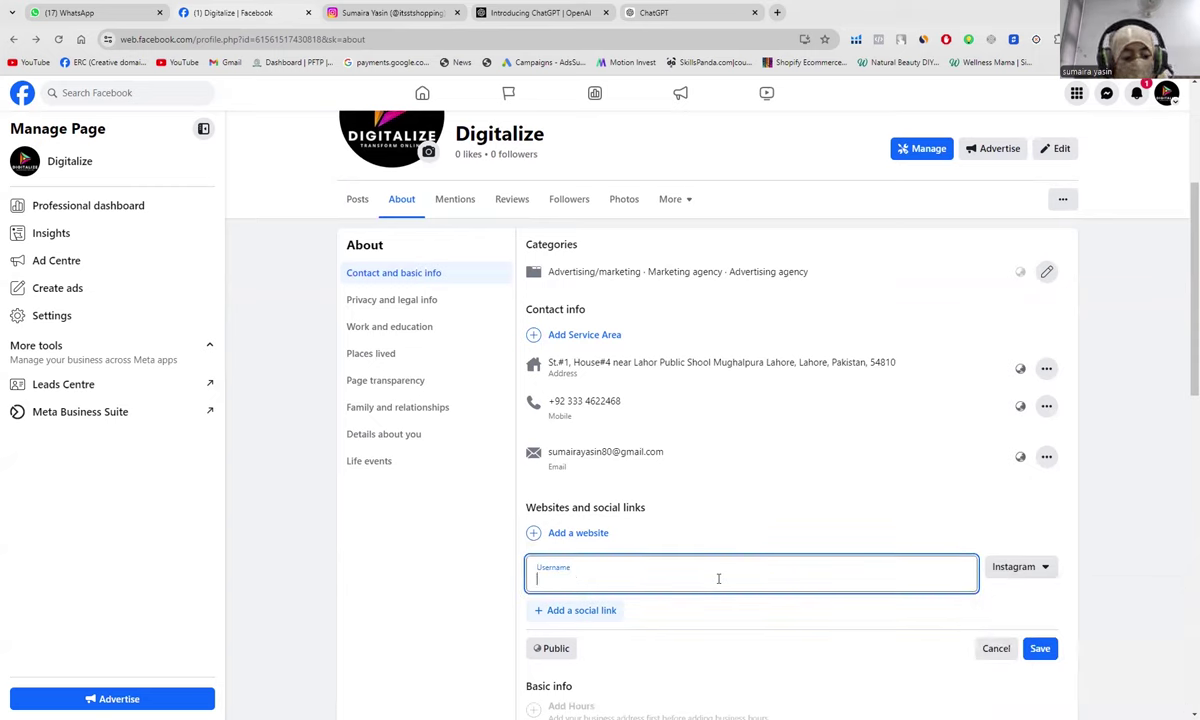
key(ctrl+v)
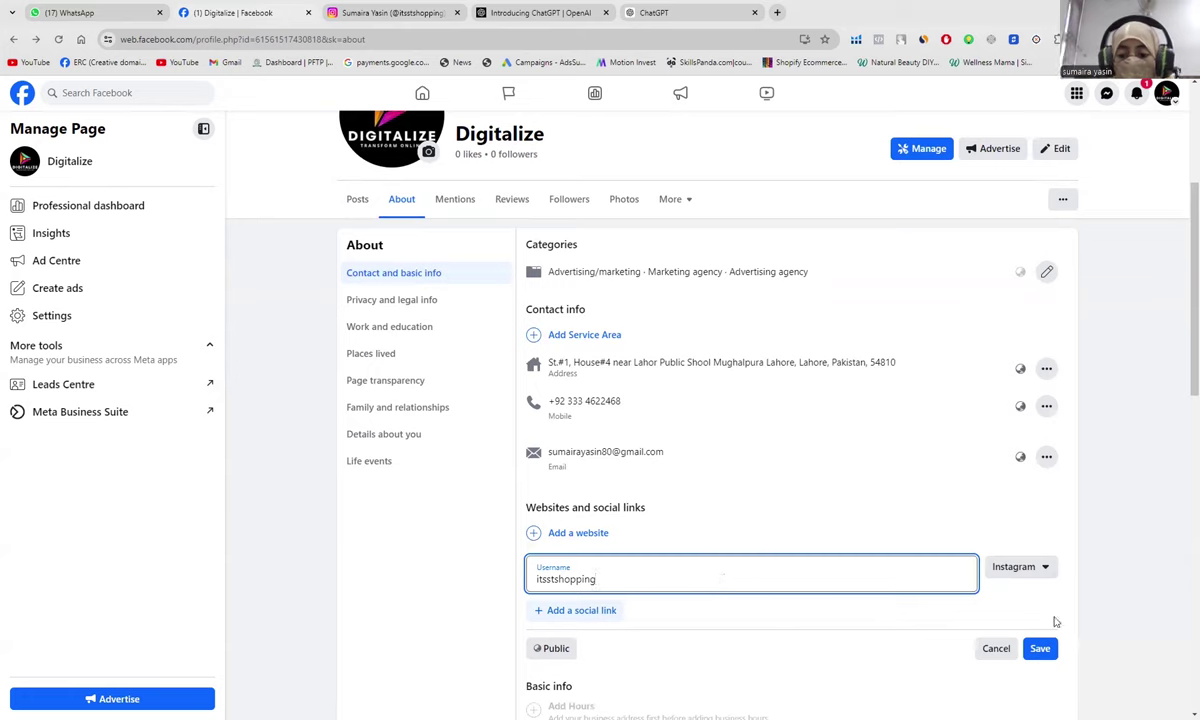
click(1039, 648)
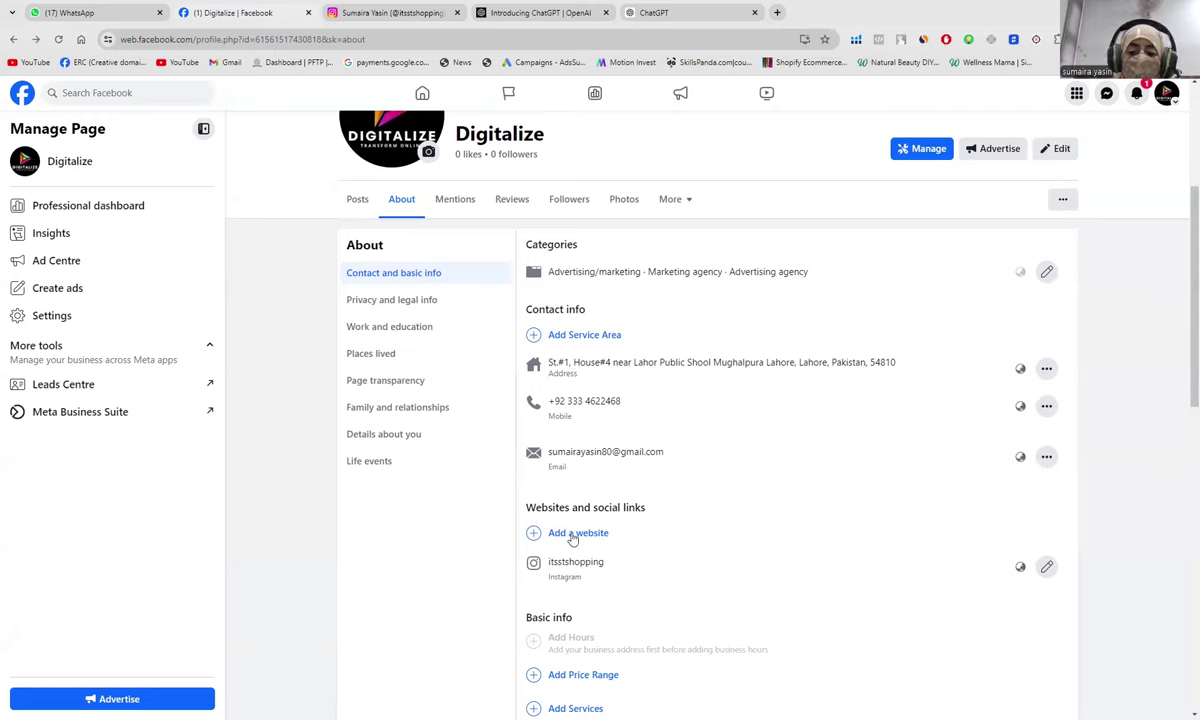
scroll(424, 636, down, 4)
scroll(424, 636, down, 2)
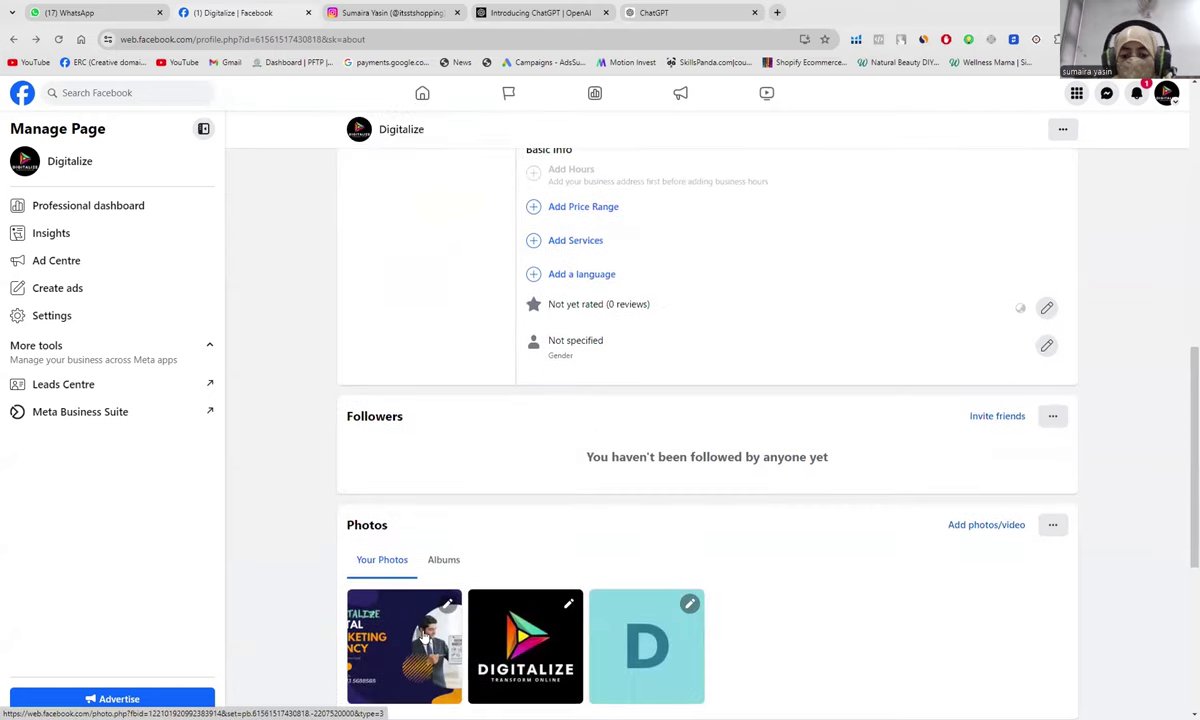
scroll(424, 636, down, 2)
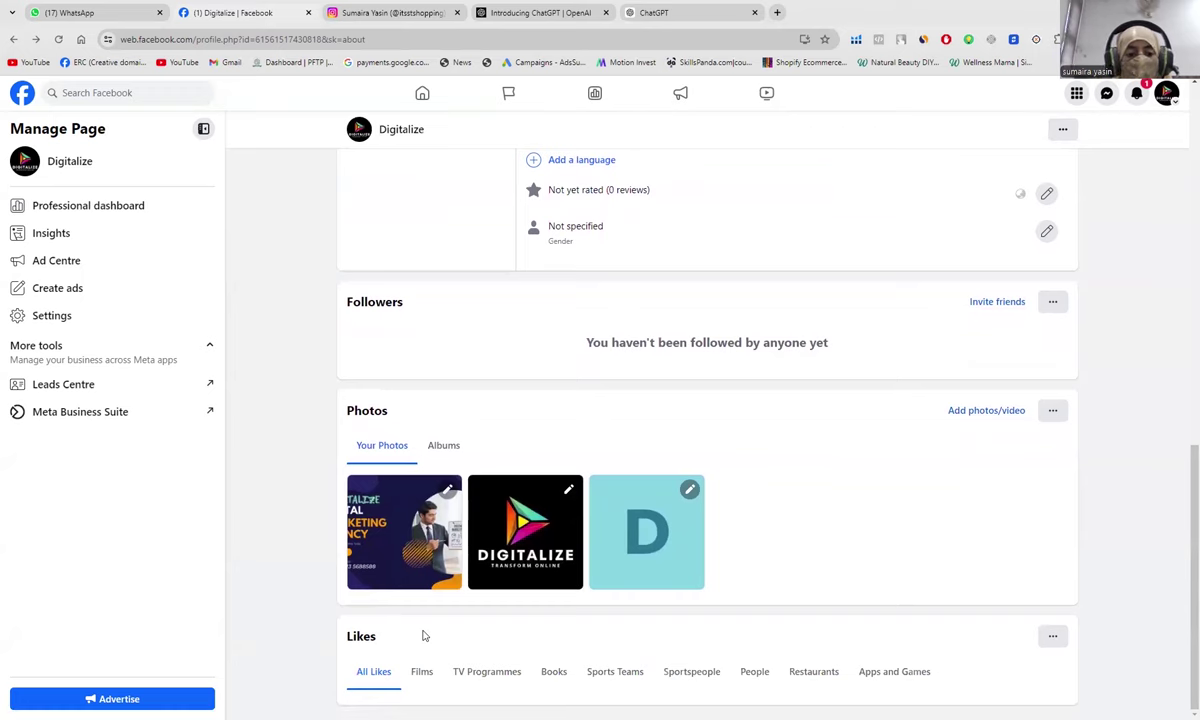
scroll(424, 636, up, 9)
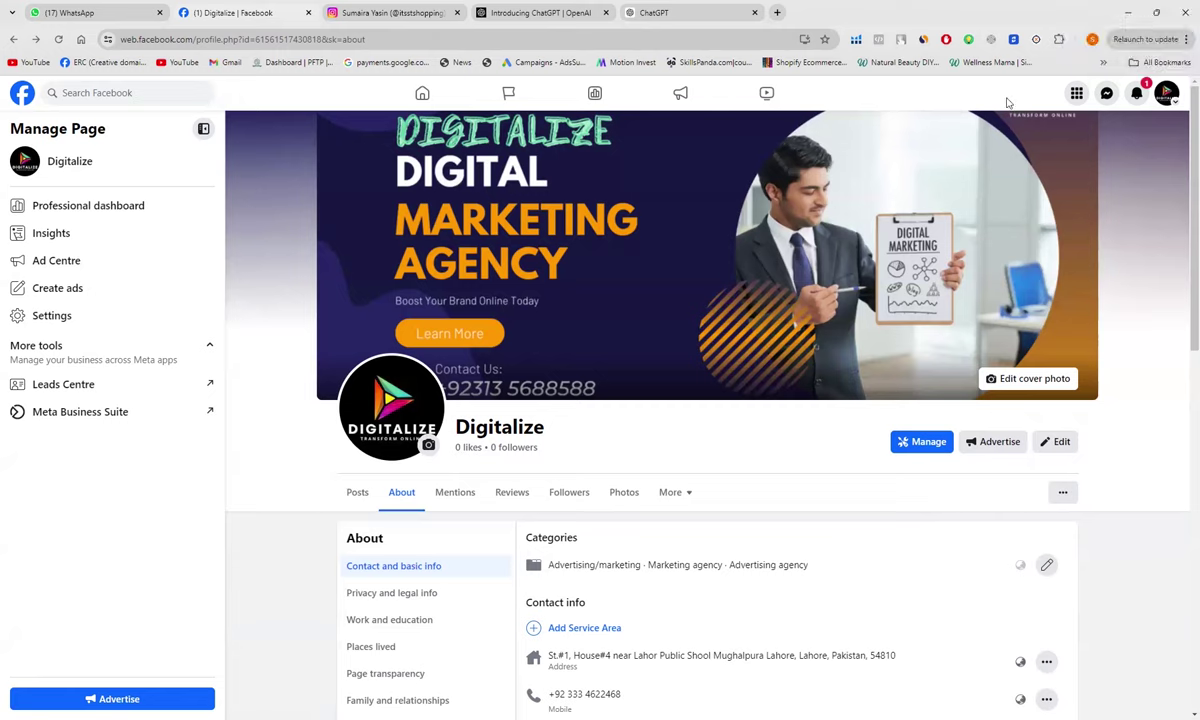
Step: Go from Facebook's Menu to Meta Business Suite and open Planner, showing two Sunday 30 posts
click(1076, 95)
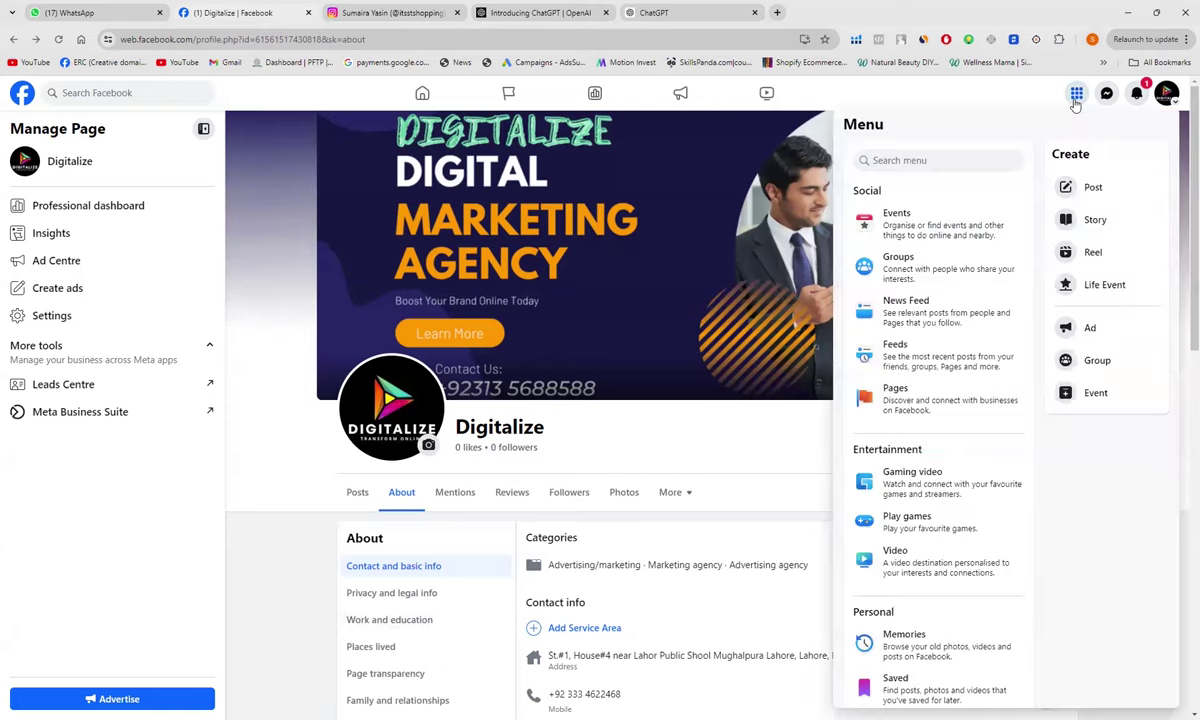
scroll(911, 440, down, 2)
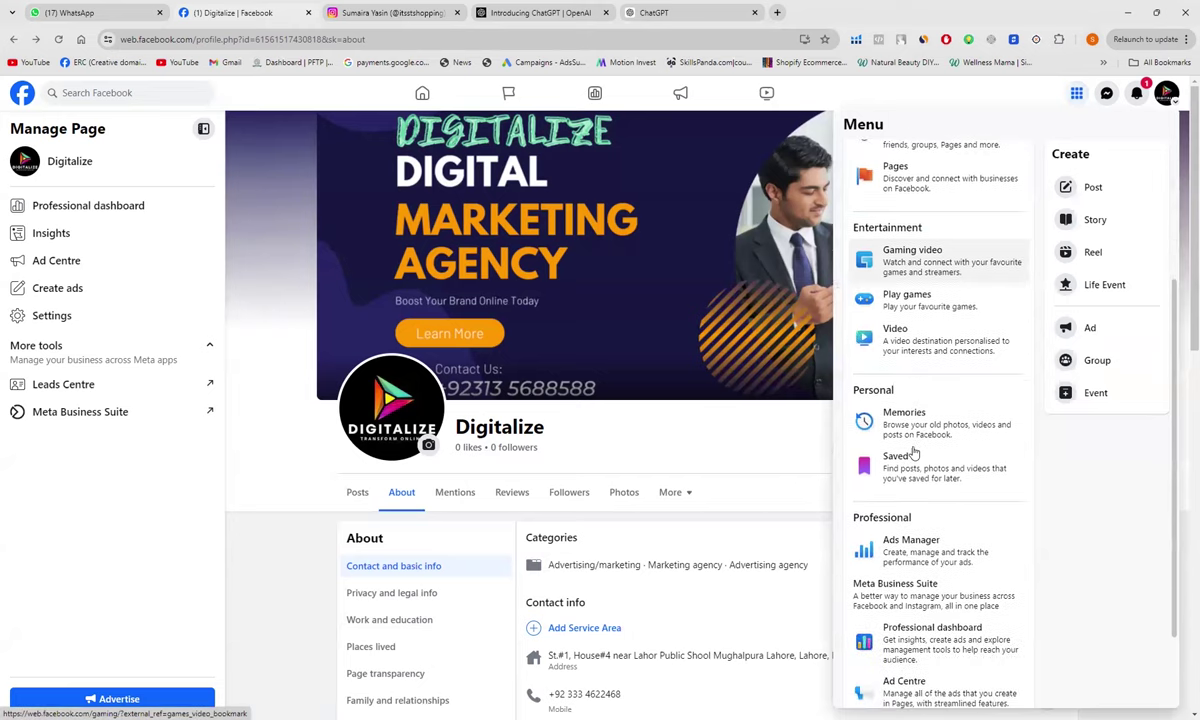
scroll(913, 453, down, 1)
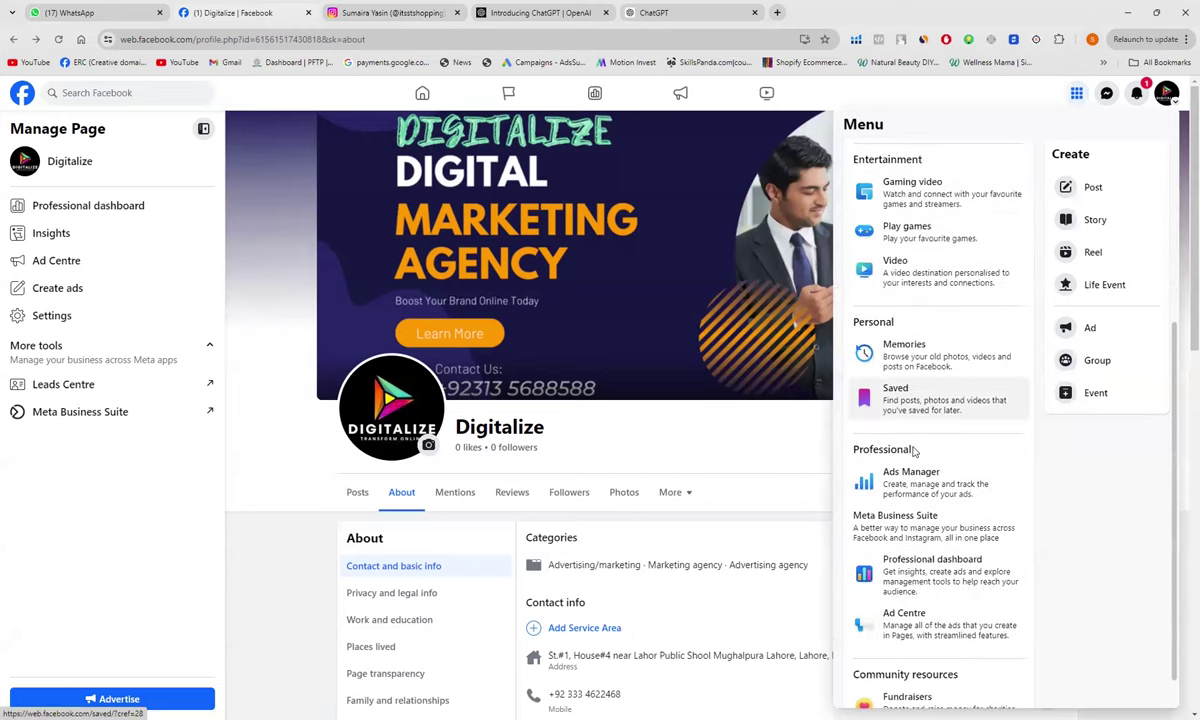
click(898, 536)
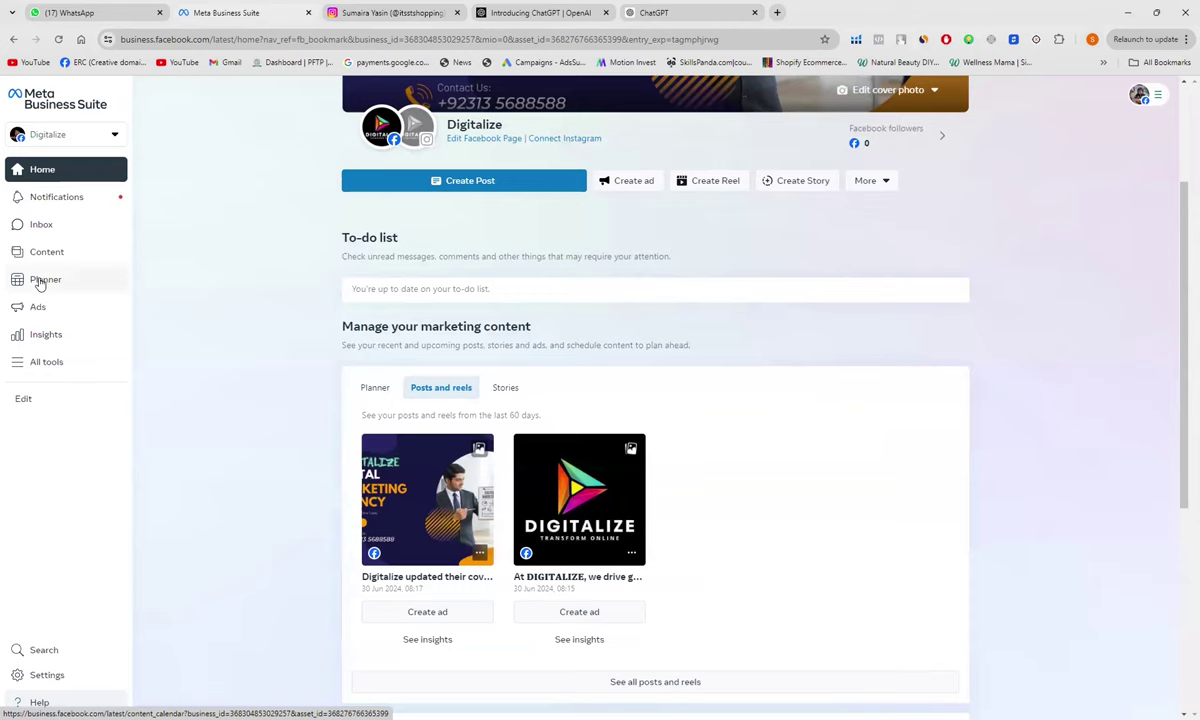
click(40, 284)
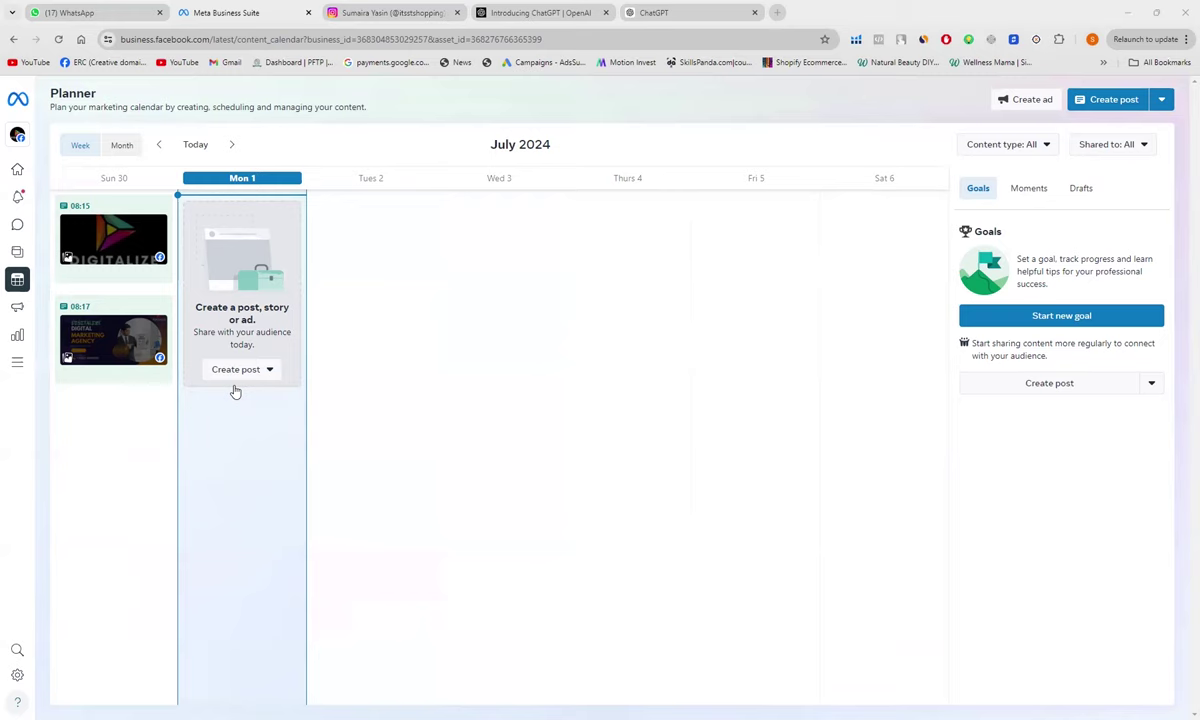
Step: Switch the Planner to Month view and start a new post on Tuesday 9 July
click(121, 146)
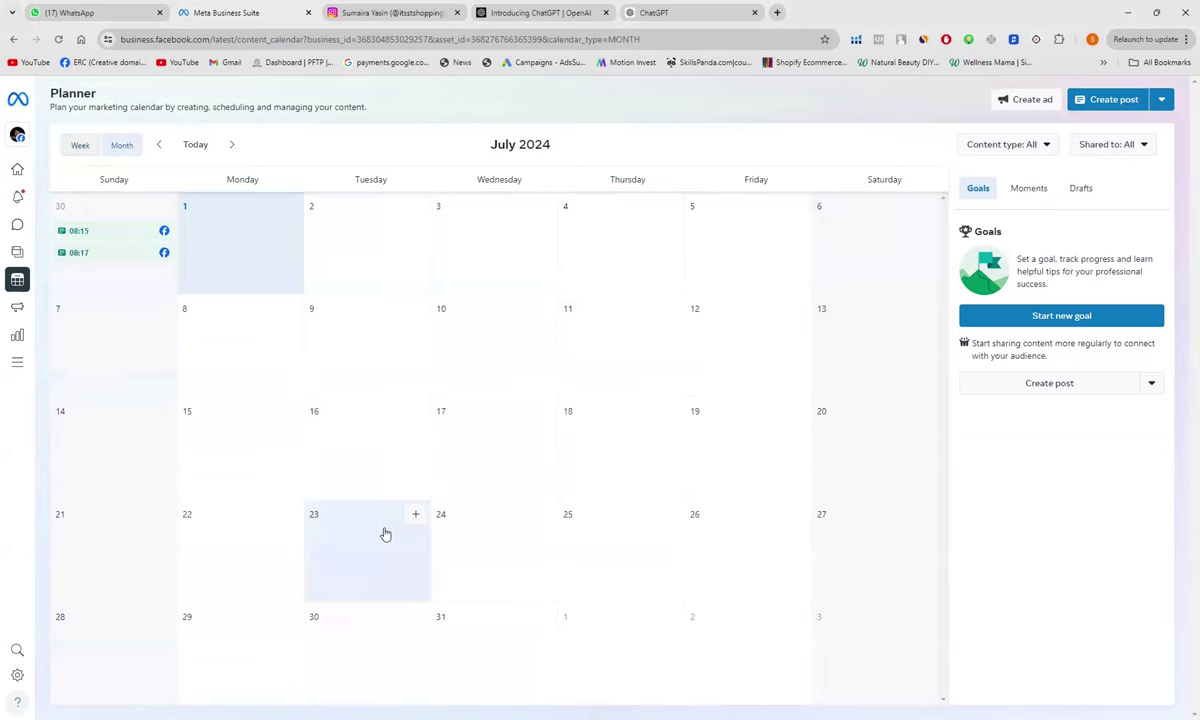
click(359, 343)
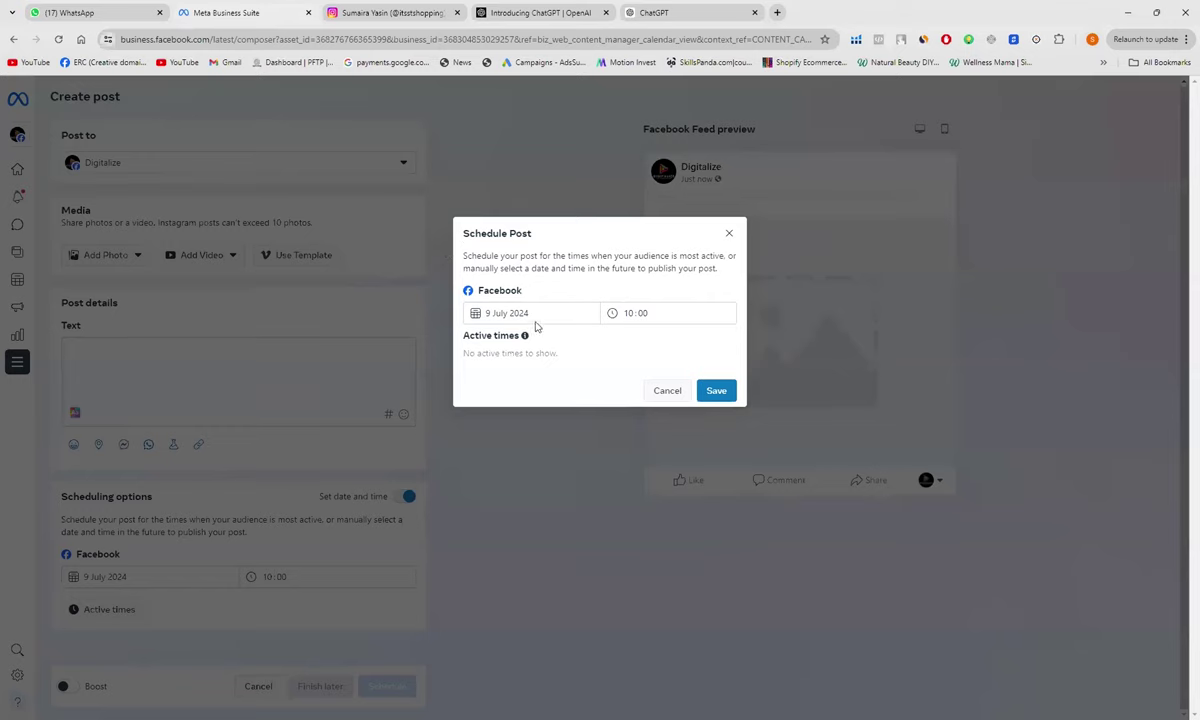
Step: Change the scheduled time to 12:00 and save it
click(632, 316)
text(12)
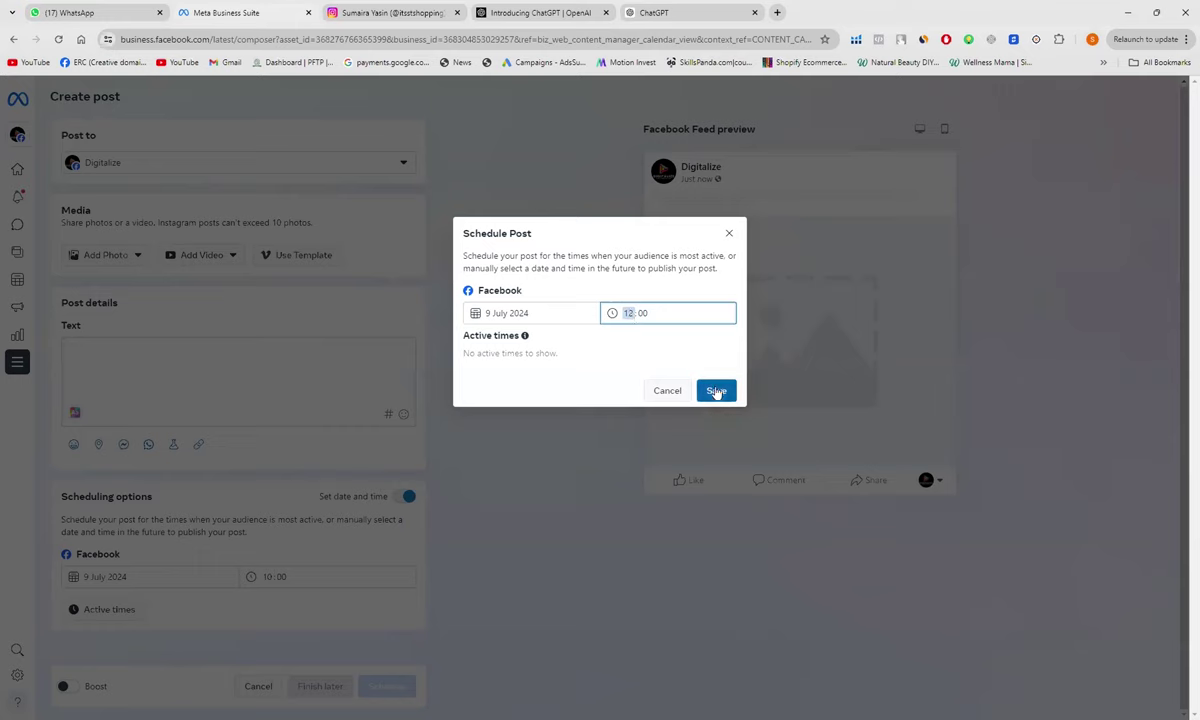
click(716, 391)
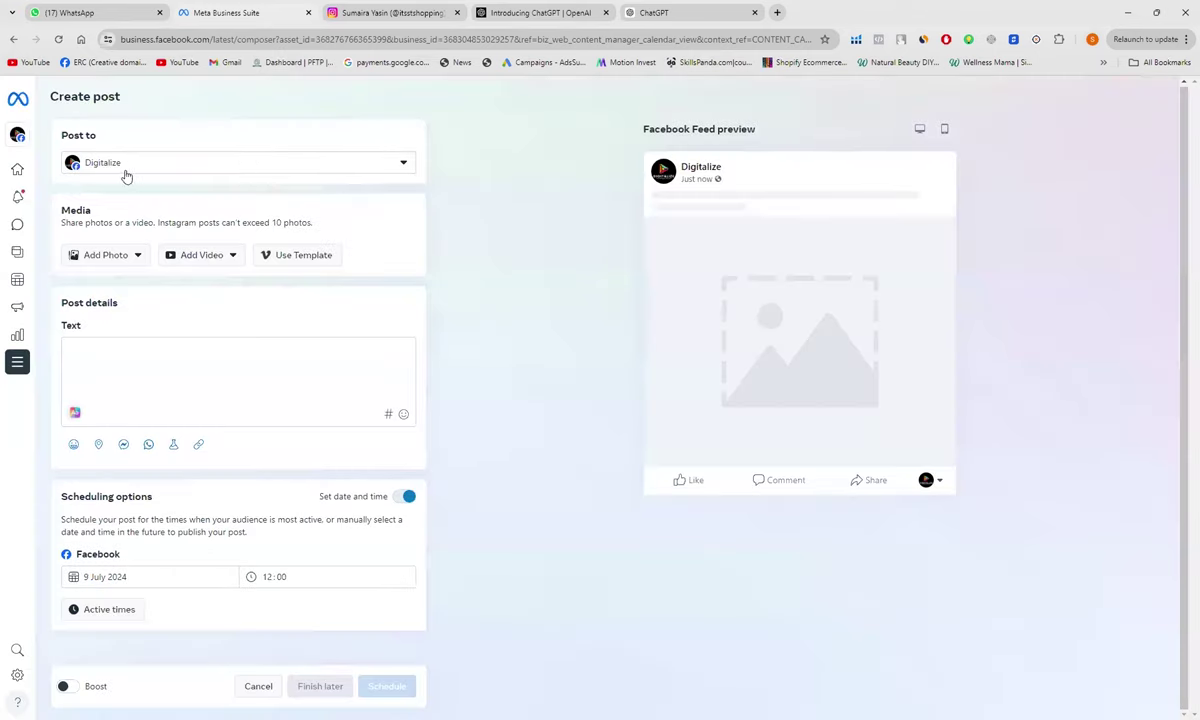
Step: Check the Post to account list to confirm only Digitalize is selected
click(403, 165)
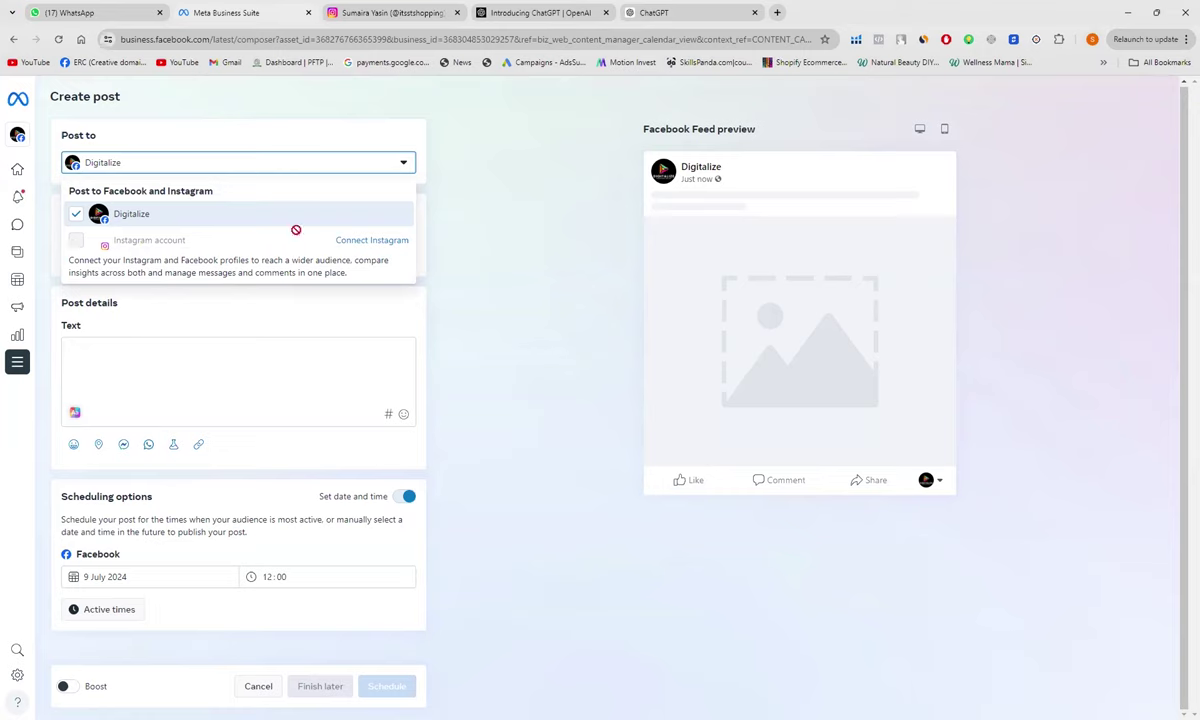
click(308, 163)
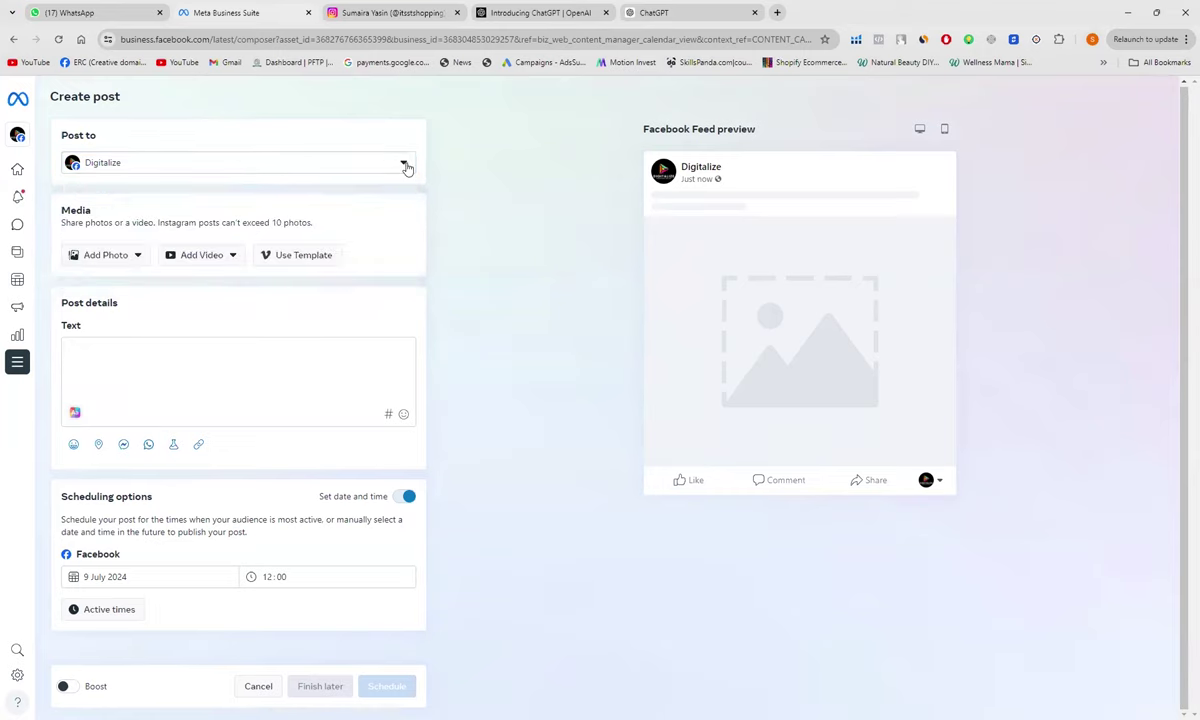
click(405, 166)
click(381, 166)
Step: Upload the Website Development image from Downloads as the post's photo
click(106, 258)
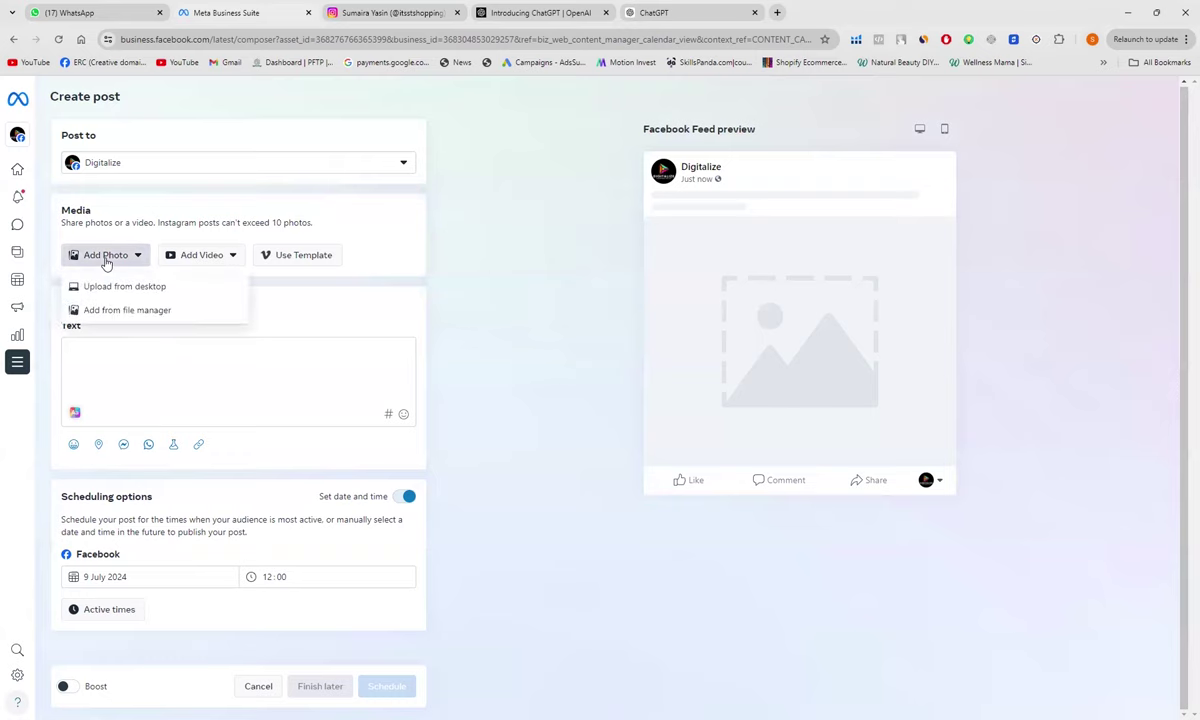
click(104, 282)
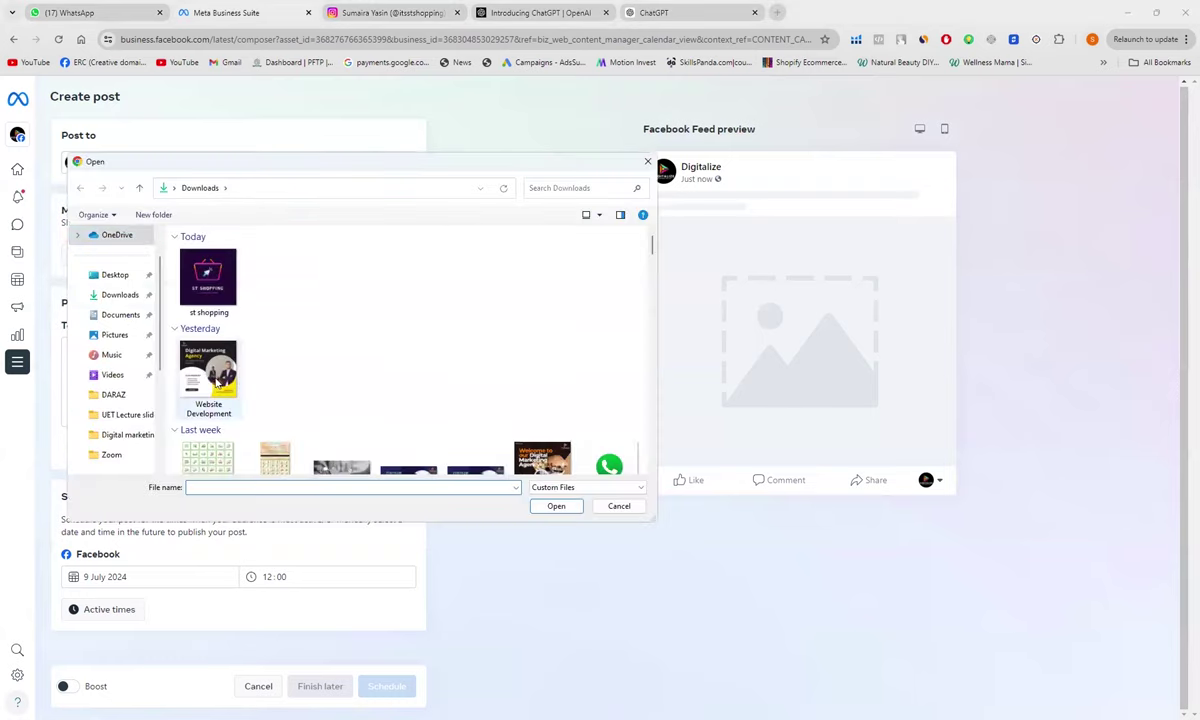
scroll(216, 382, down, 5)
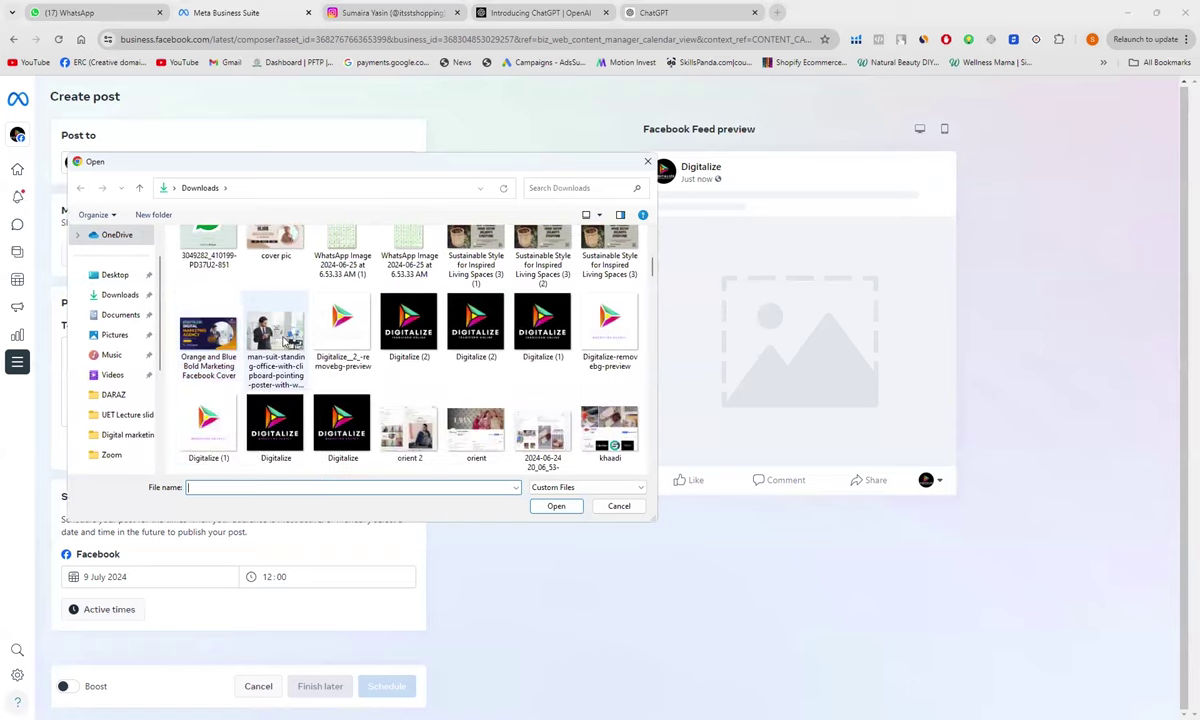
scroll(260, 355, up, 5)
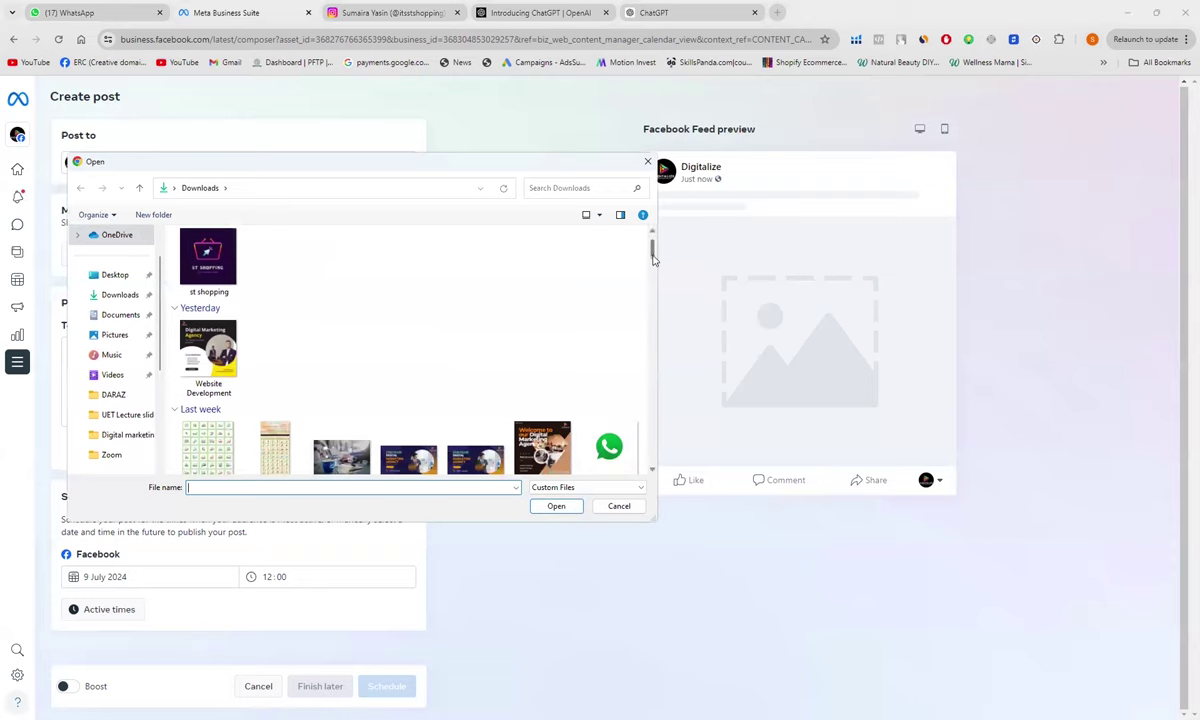
drag(652, 258, 650, 268)
scroll(613, 250, up, 3)
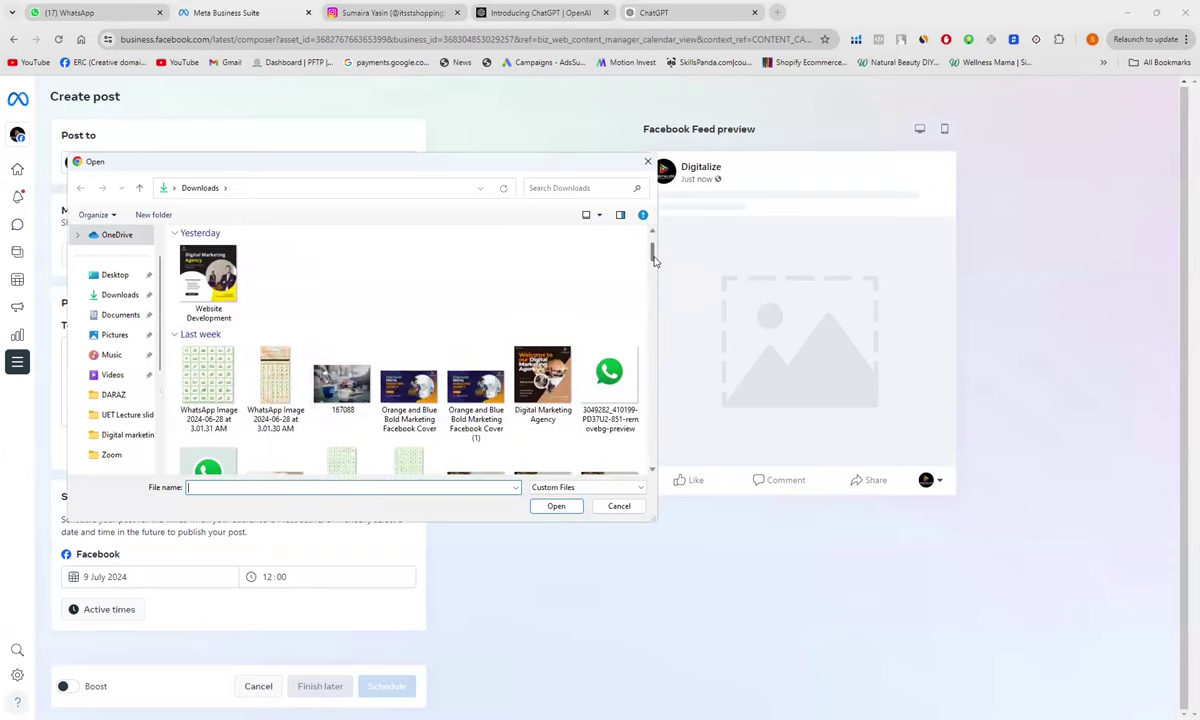
click(193, 275)
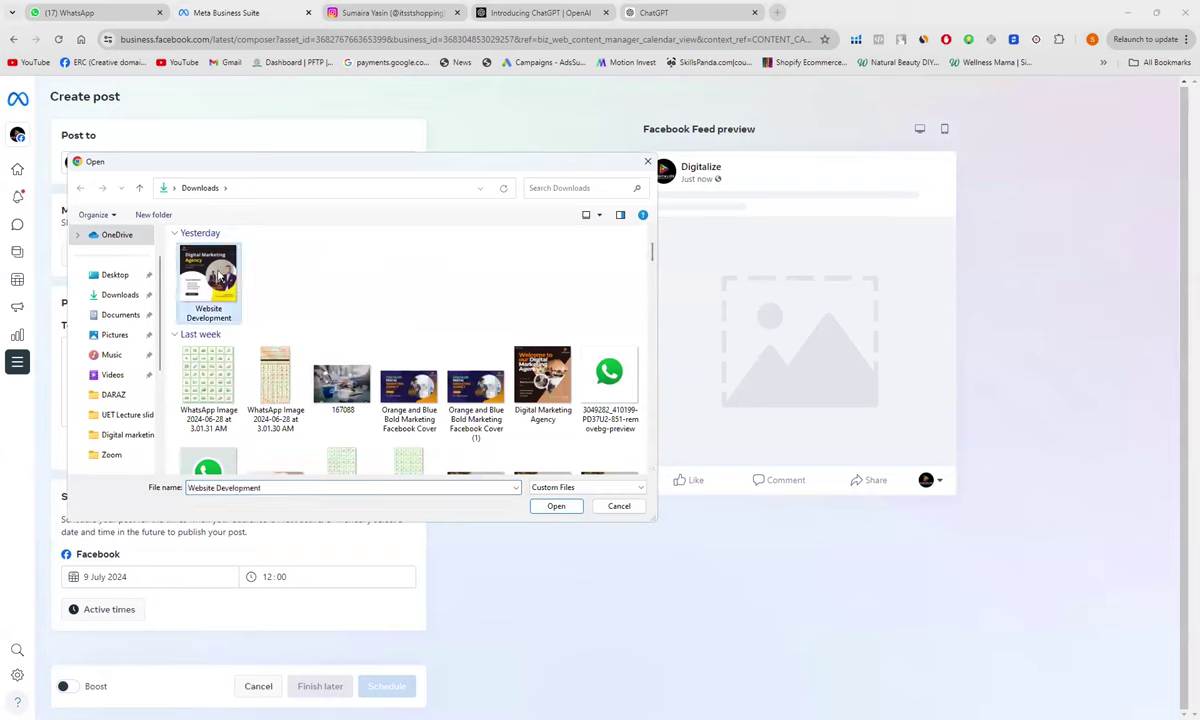
double_click(213, 276)
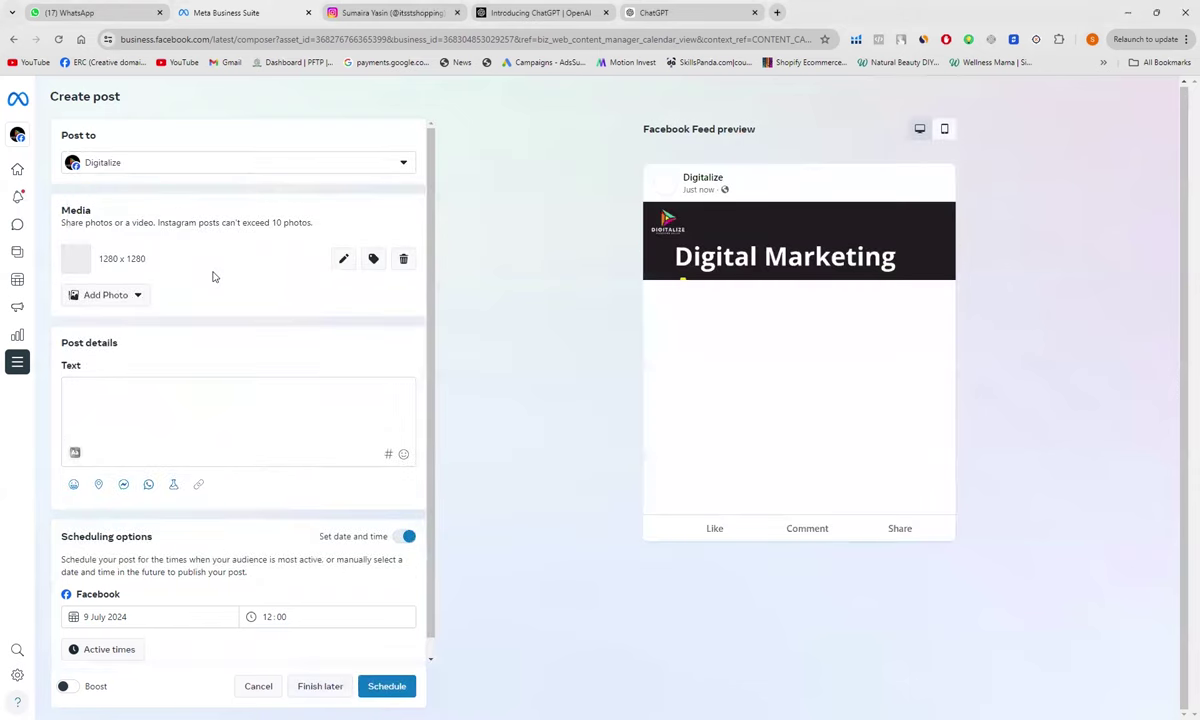
click(69, 398)
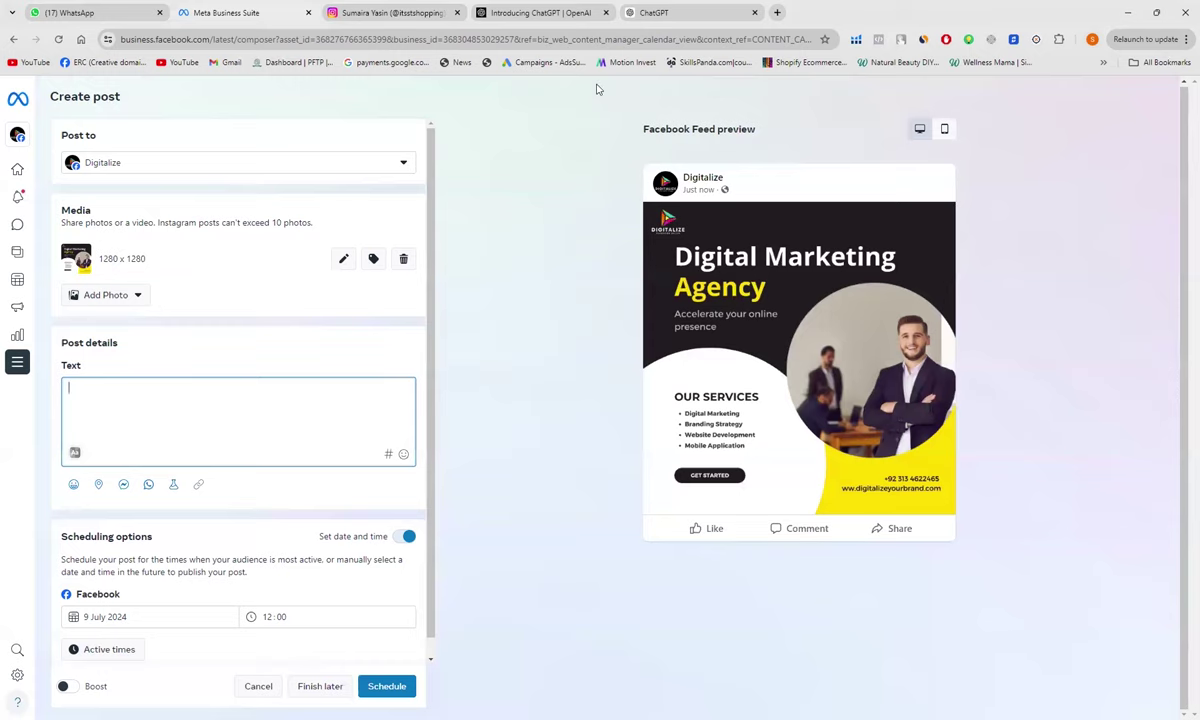
Step: Ask ChatGPT for a Facebook post about the digital media marketing services my agency offers
click(645, 16)
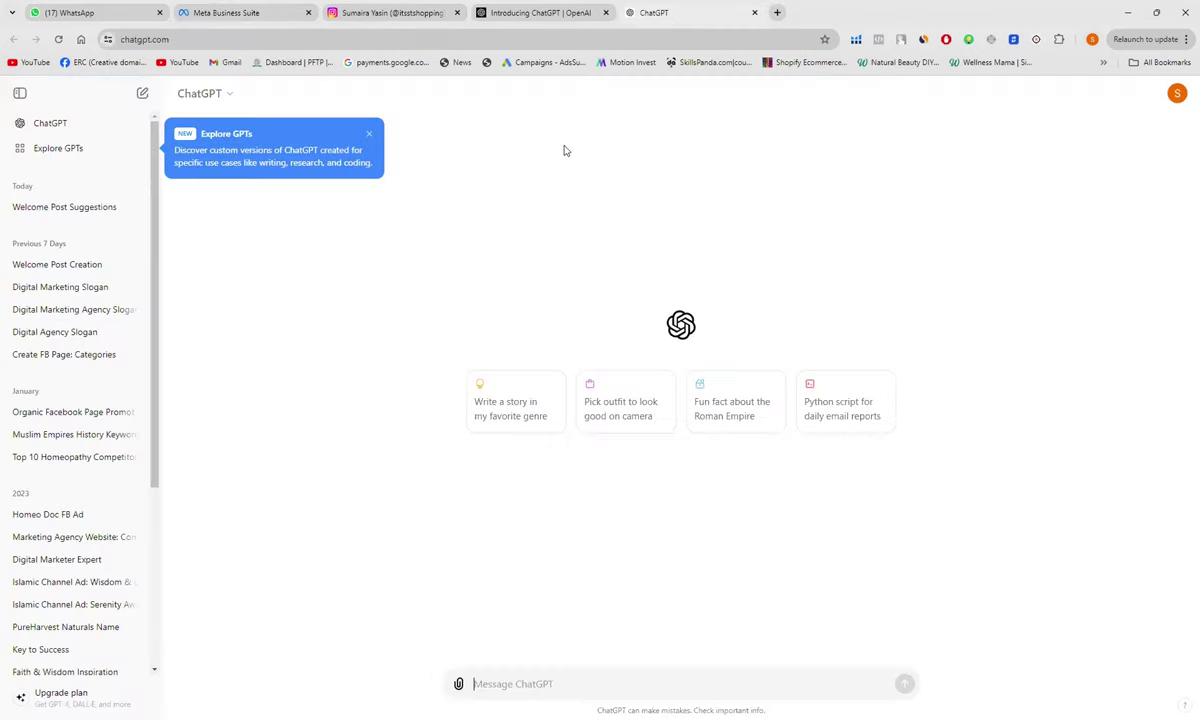
text(i want )
text(to )
text(p)
text(do a post )
text(on my fb)
text( page )
text(about )
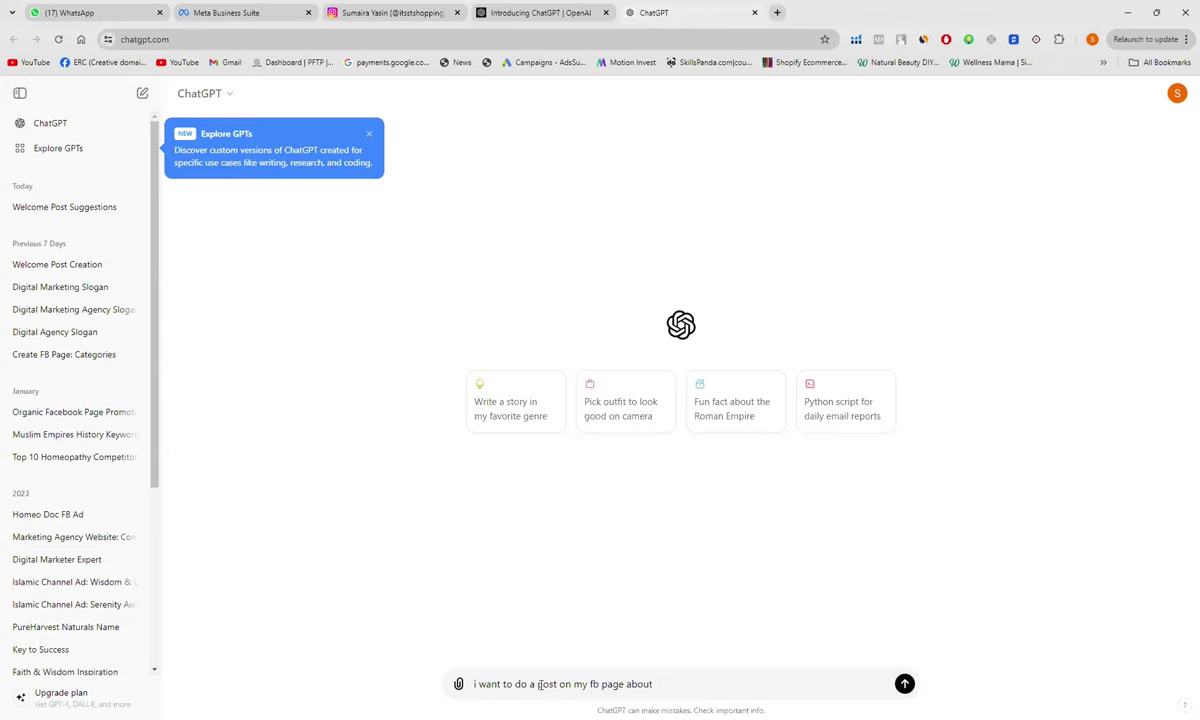
text(digital media marketing servises)
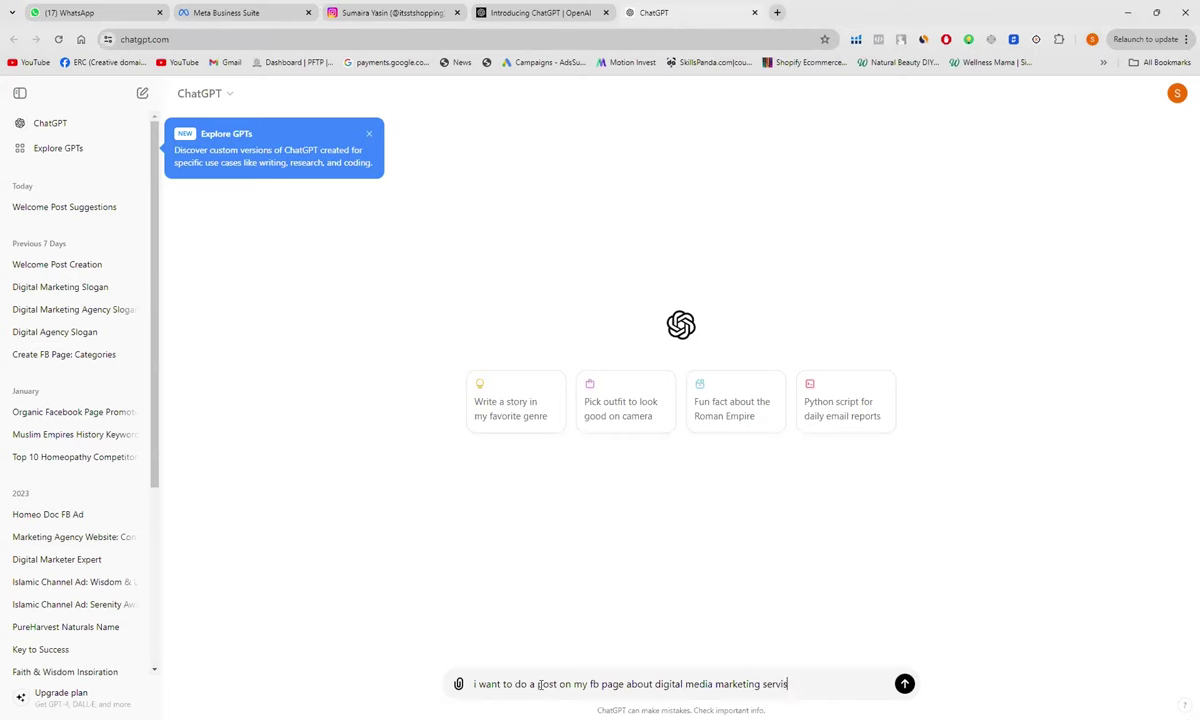
key(BackSpace)
key(BackSpace)
key(BackSpace)
key(BackSpace)
text(ces that my agency offers)
key(Return)
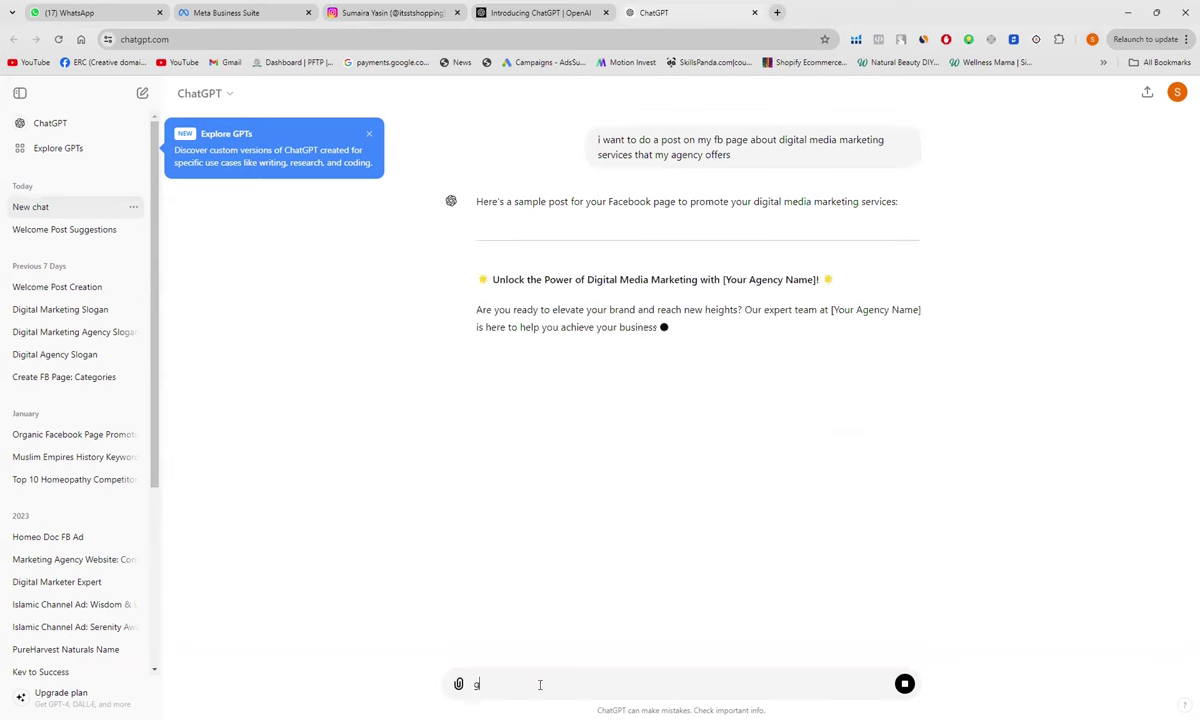
Step: Request 'give me a 2 line text for it' and select ChatGPT's two-line caption reply
text(give me )
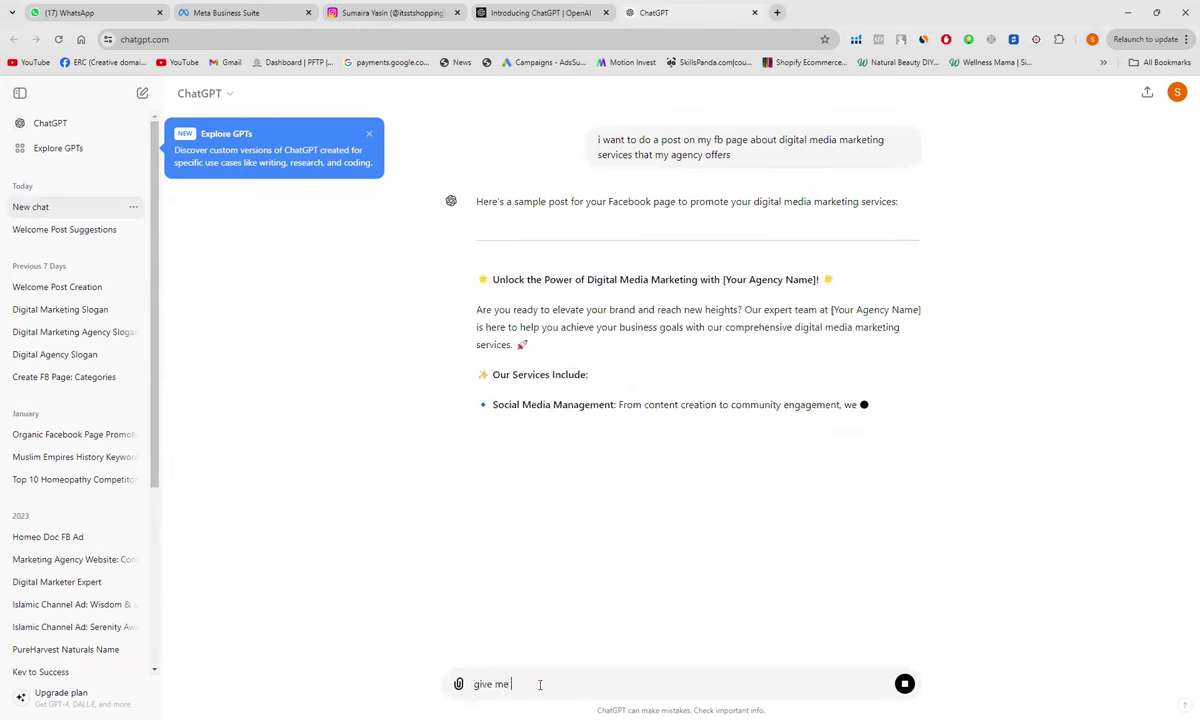
text(a 2 li)
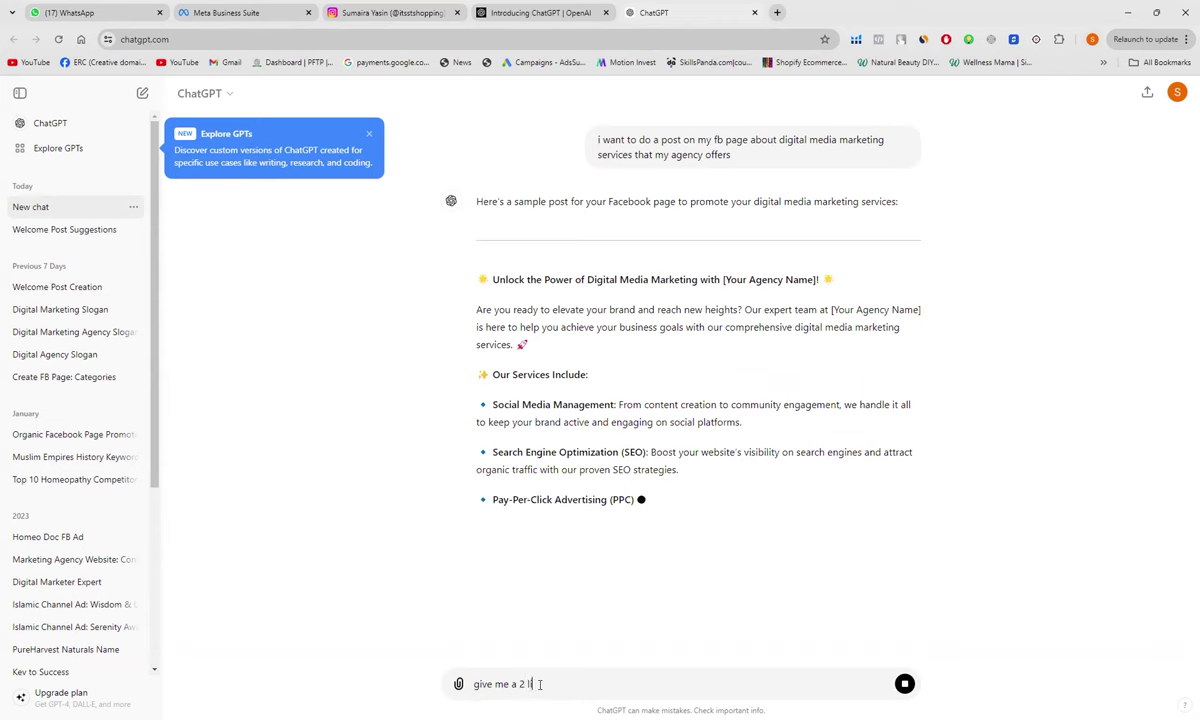
text(ne te)
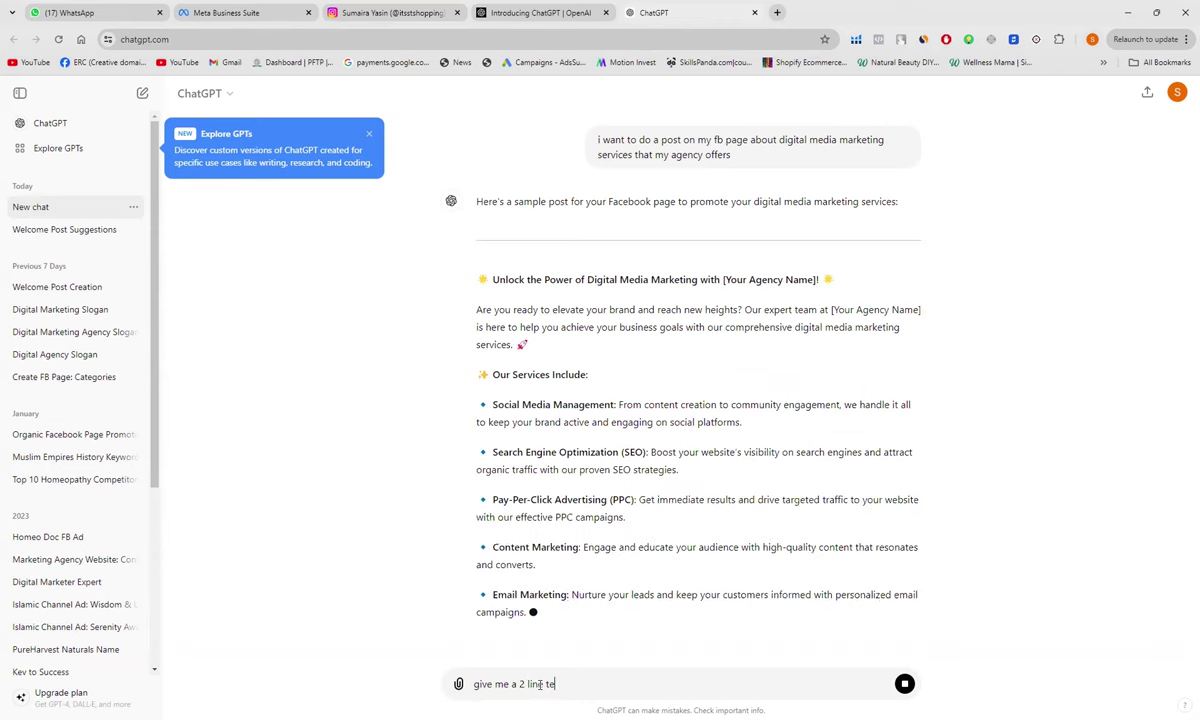
text(xt for it)
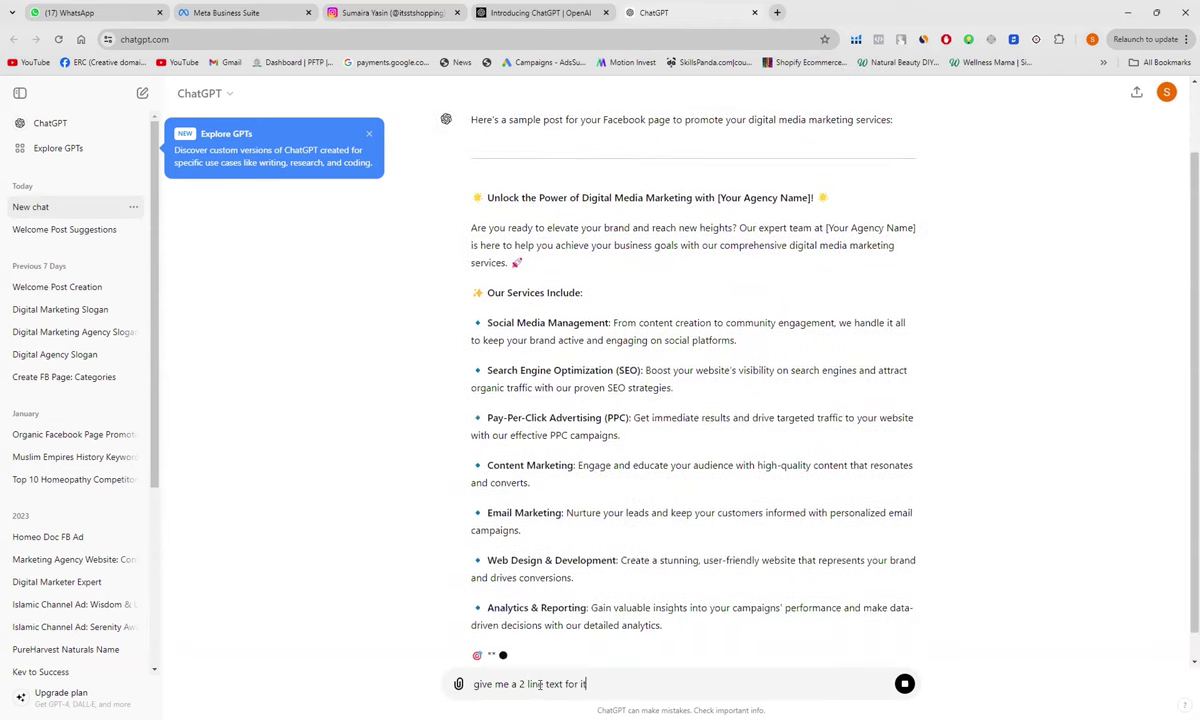
key(shift+Return)
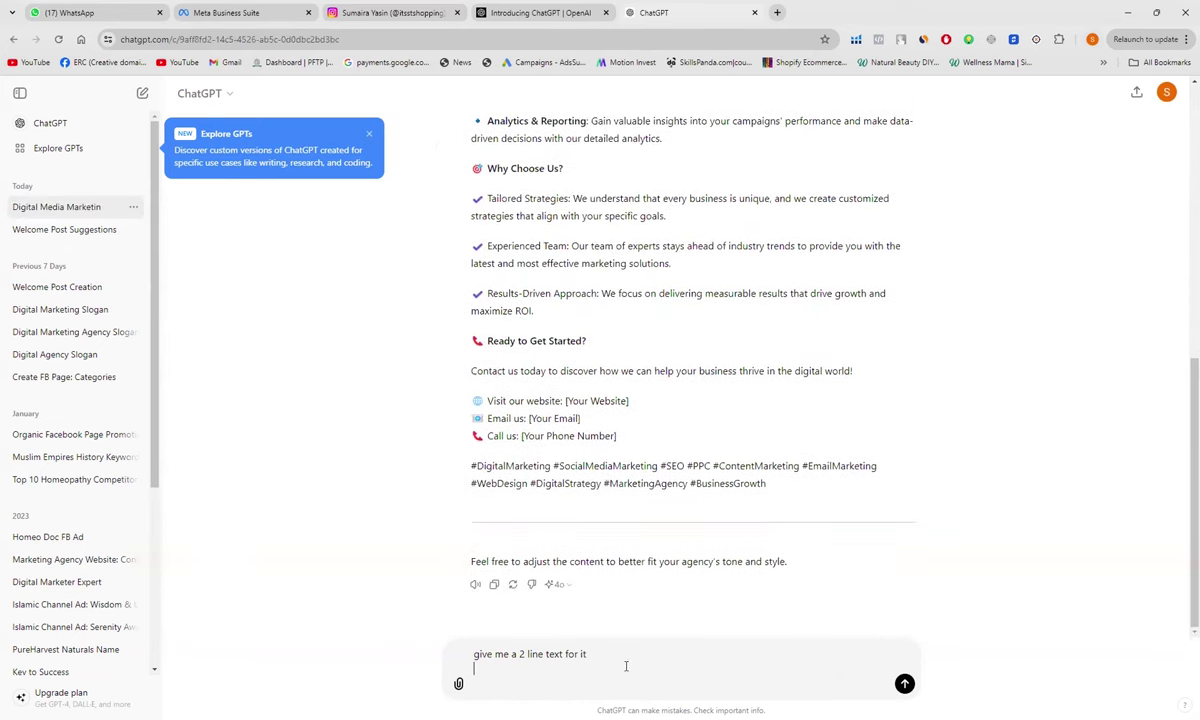
key(BackSpace)
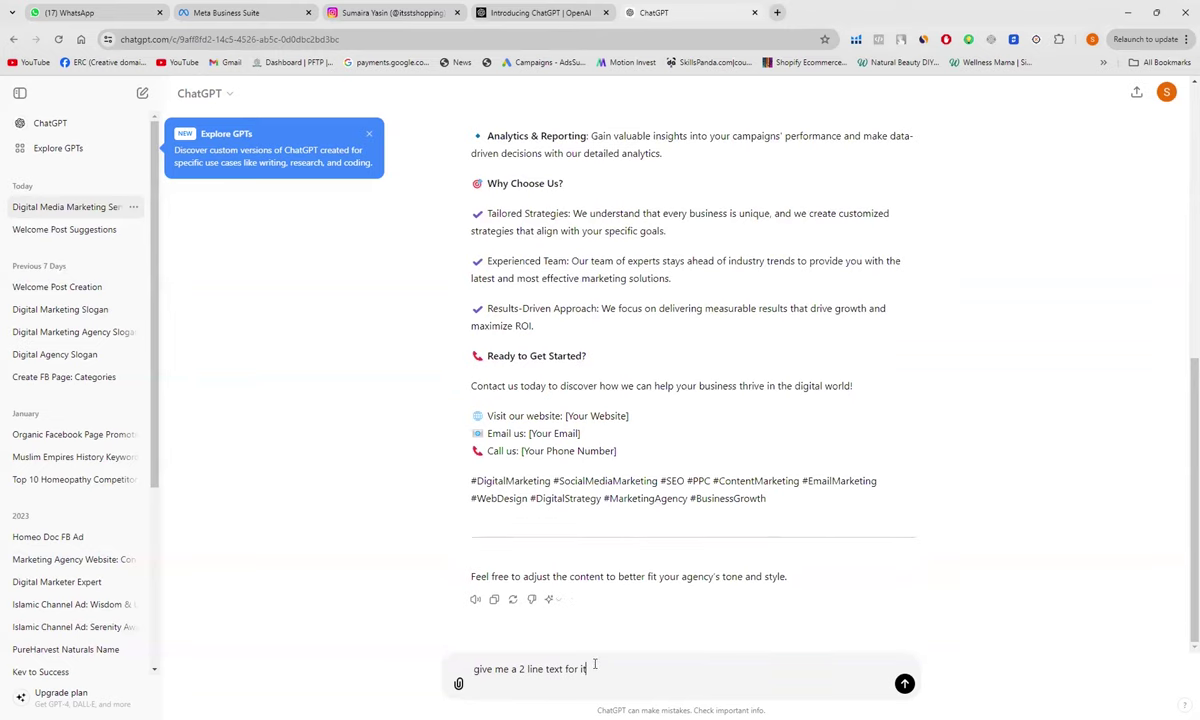
text(t)
key(Return)
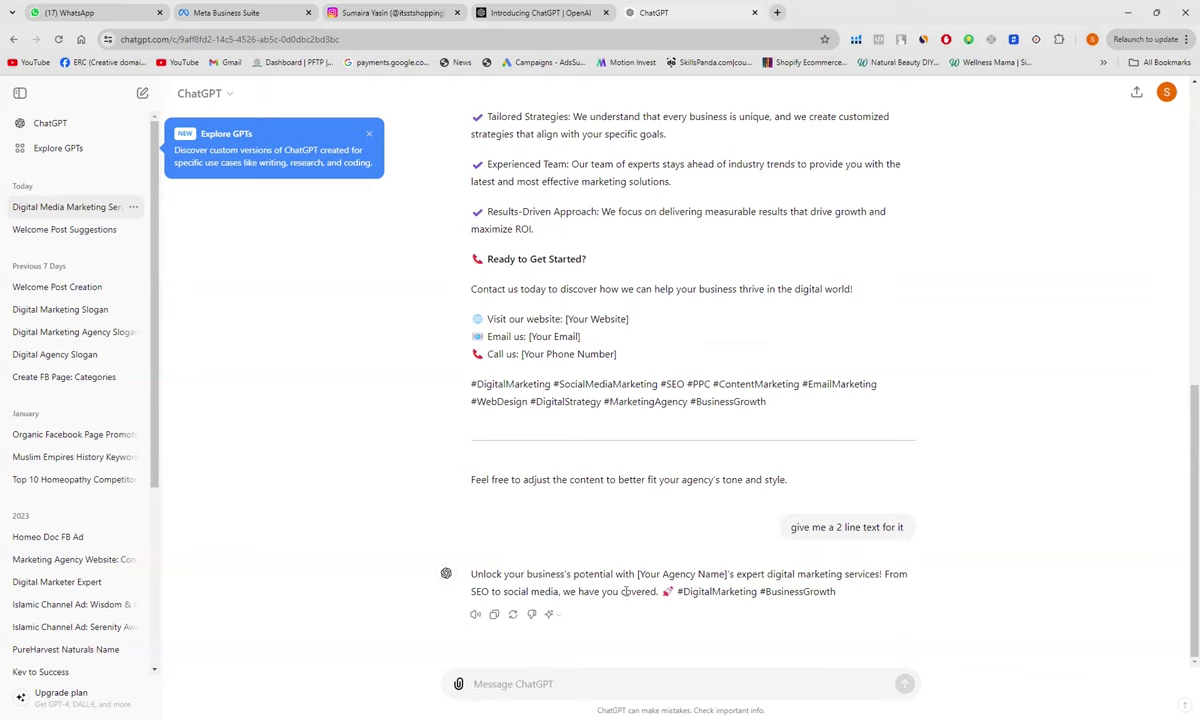
drag(471, 575, 845, 605)
key(ctrl+c)
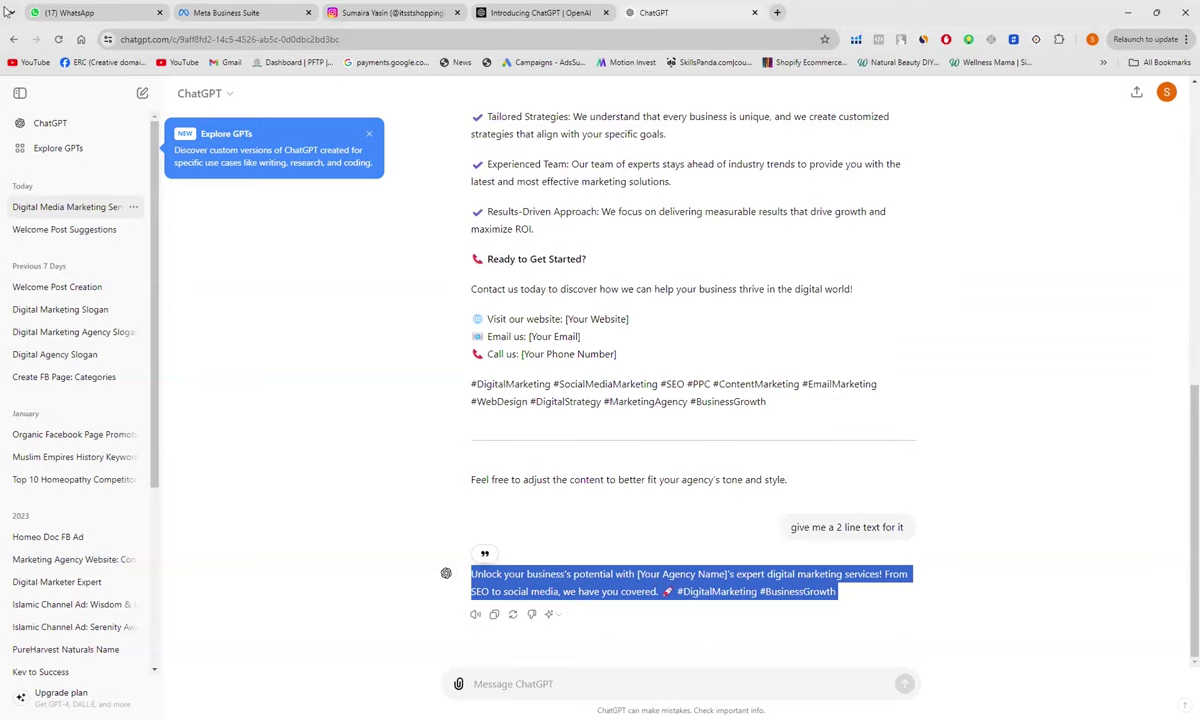
Step: Paste the ChatGPT caption with its hashtags into the post text
click(200, 21)
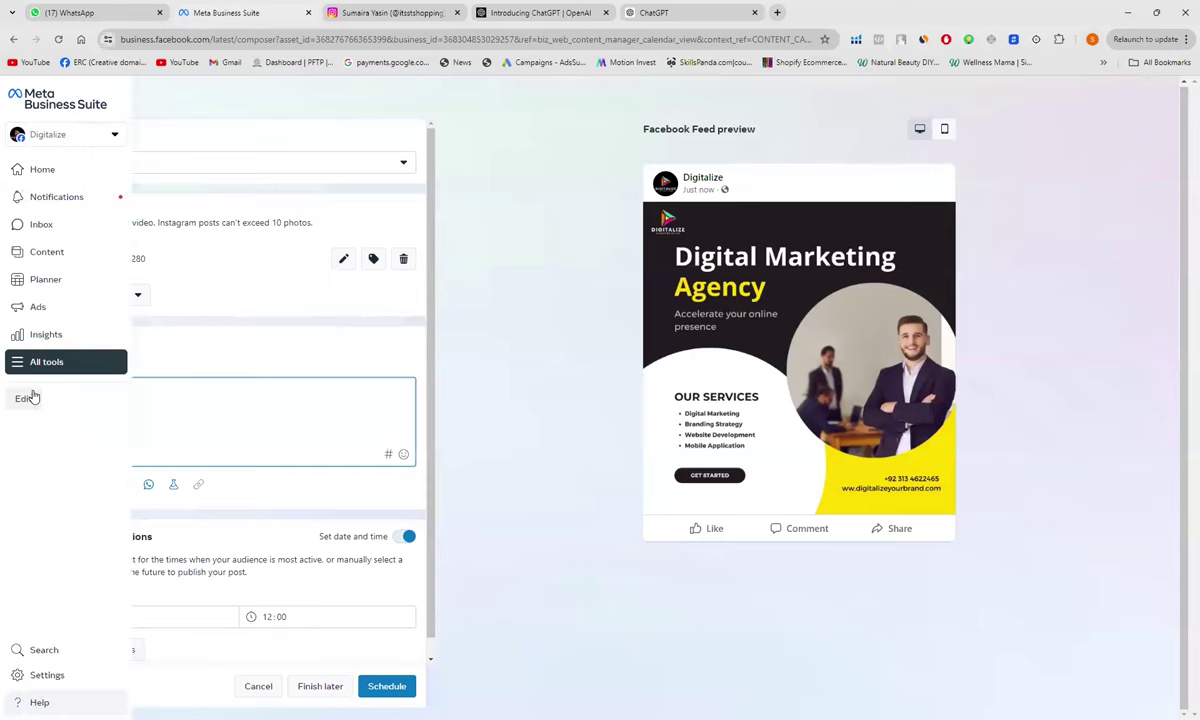
click(247, 392)
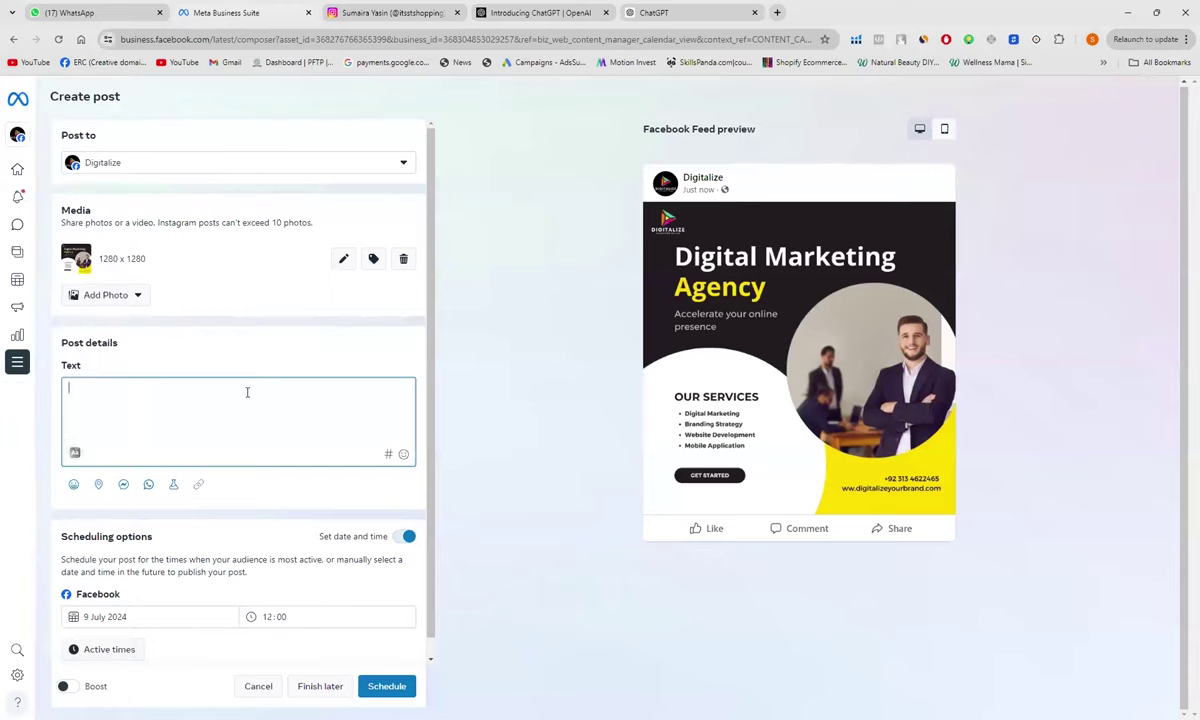
key(ctrl+v)
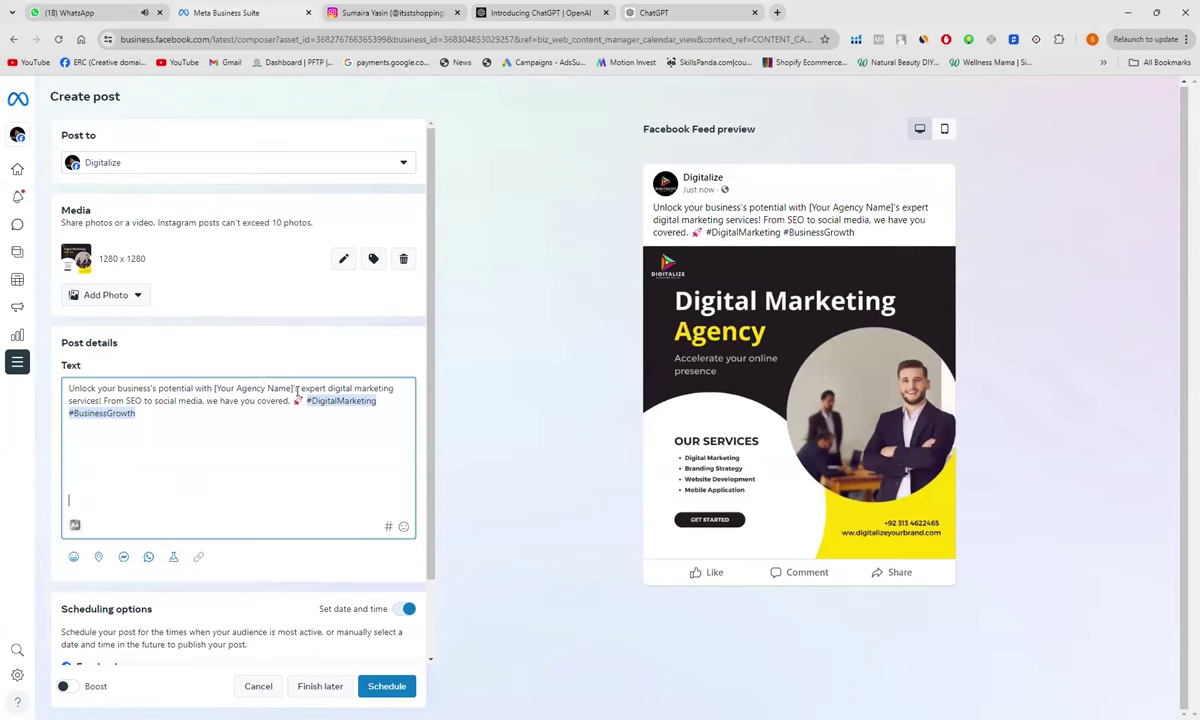
Step: Replace the [Your Agency Name]'s placeholder in the caption with Digitalize
click(297, 388)
key(BackSpace)
key(BackSpace)
key(BackSpace)
key(BackSpace)
key(BackSpace)
key(BackSpace)
key(BackSpace)
key(BackSpace)
key(BackSpace)
key(BackSpace)
key(BackSpace)
key(BackSpace)
key(BackSpace)
key(BackSpace)
key(BackSpace)
key(BackSpace)
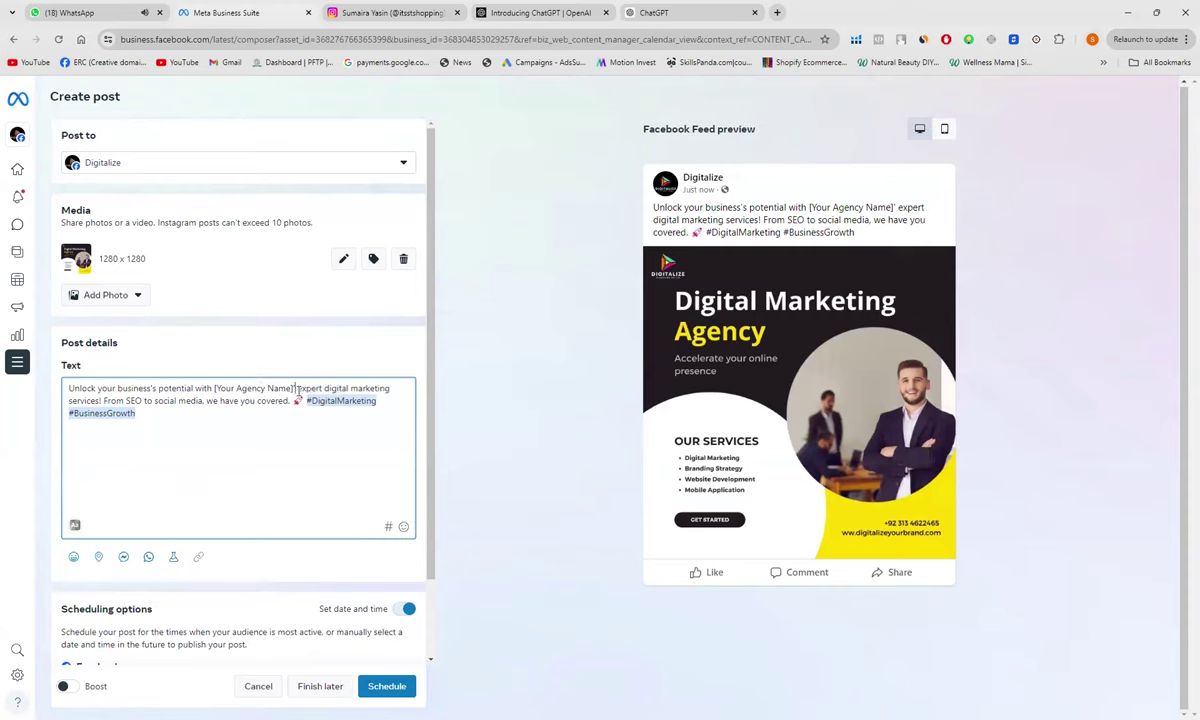
key(BackSpace)
key(BackSpace)
key(BackSpace)
key(BackSpace)
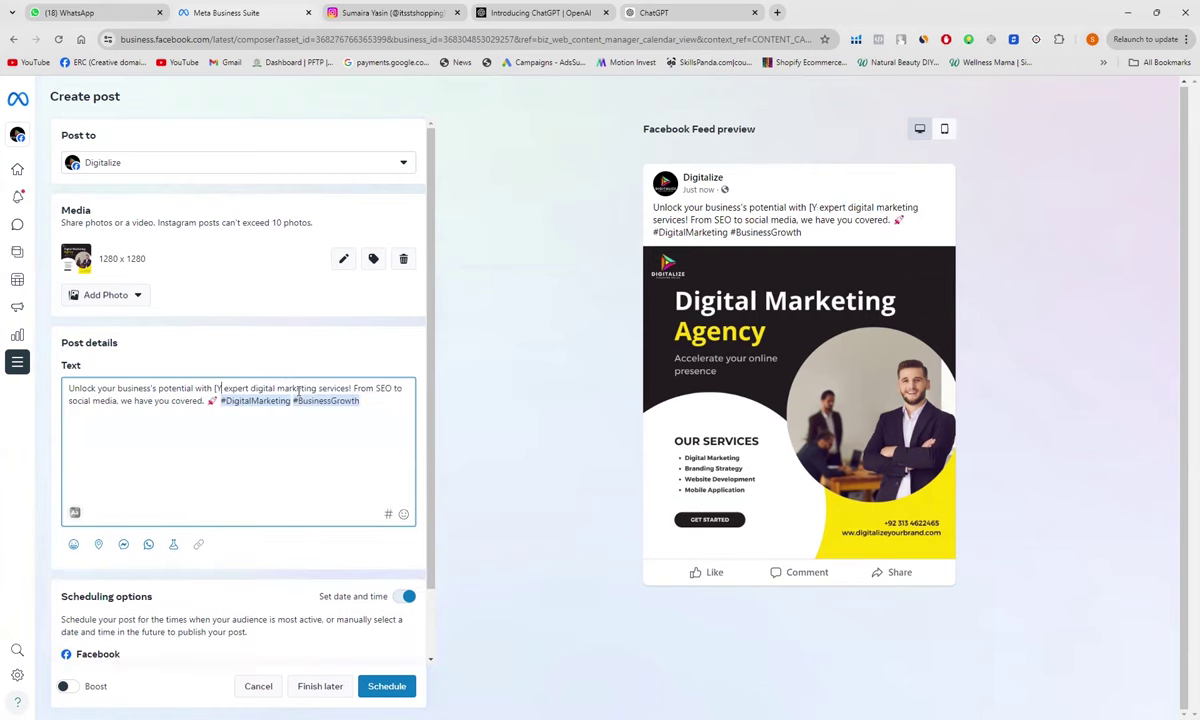
text(Digita)
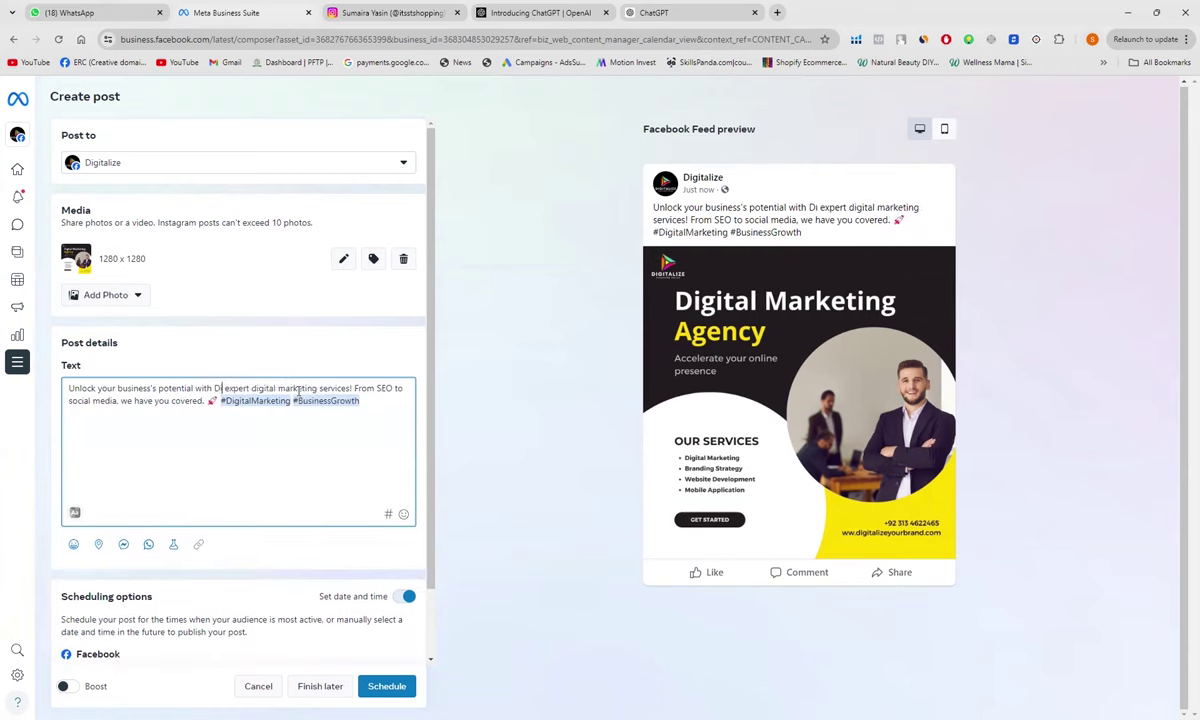
text(lize)
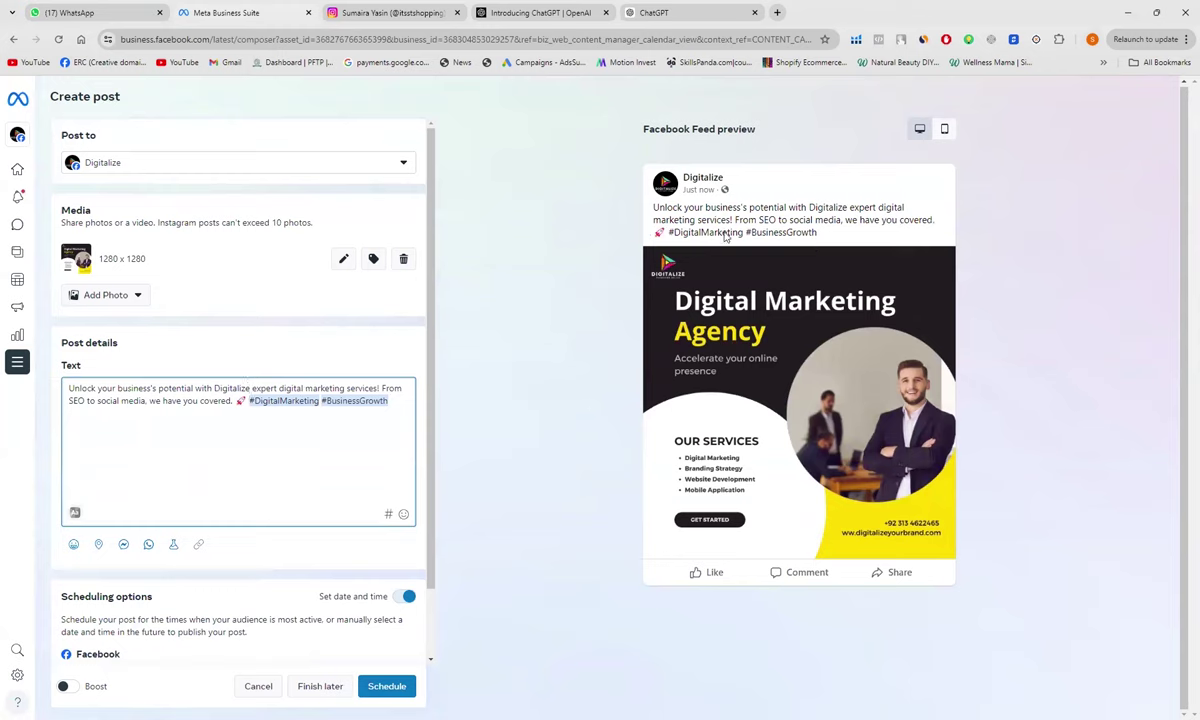
click(939, 223)
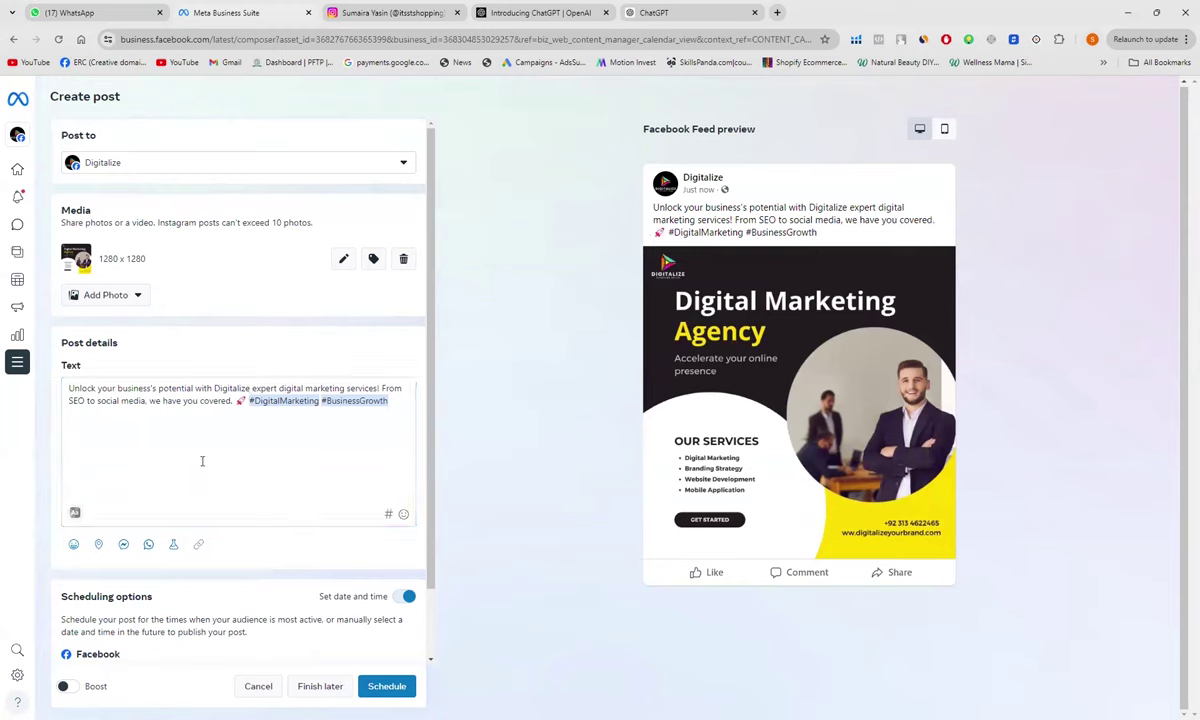
click(236, 403)
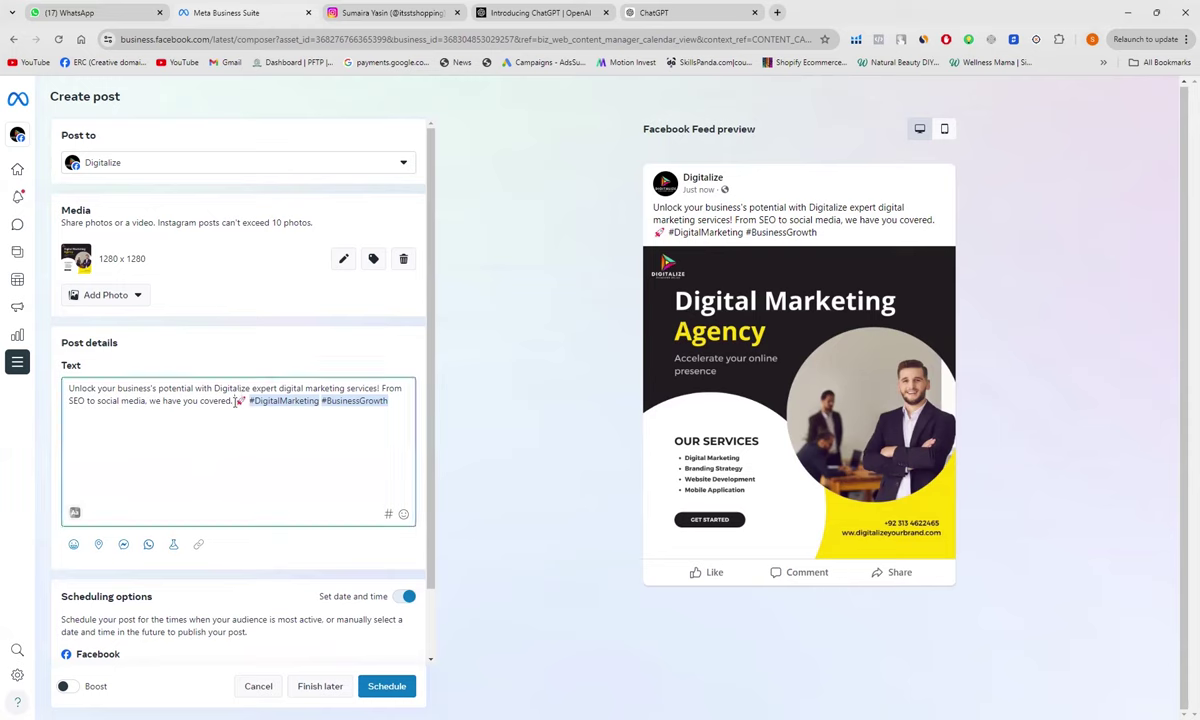
key(Return)
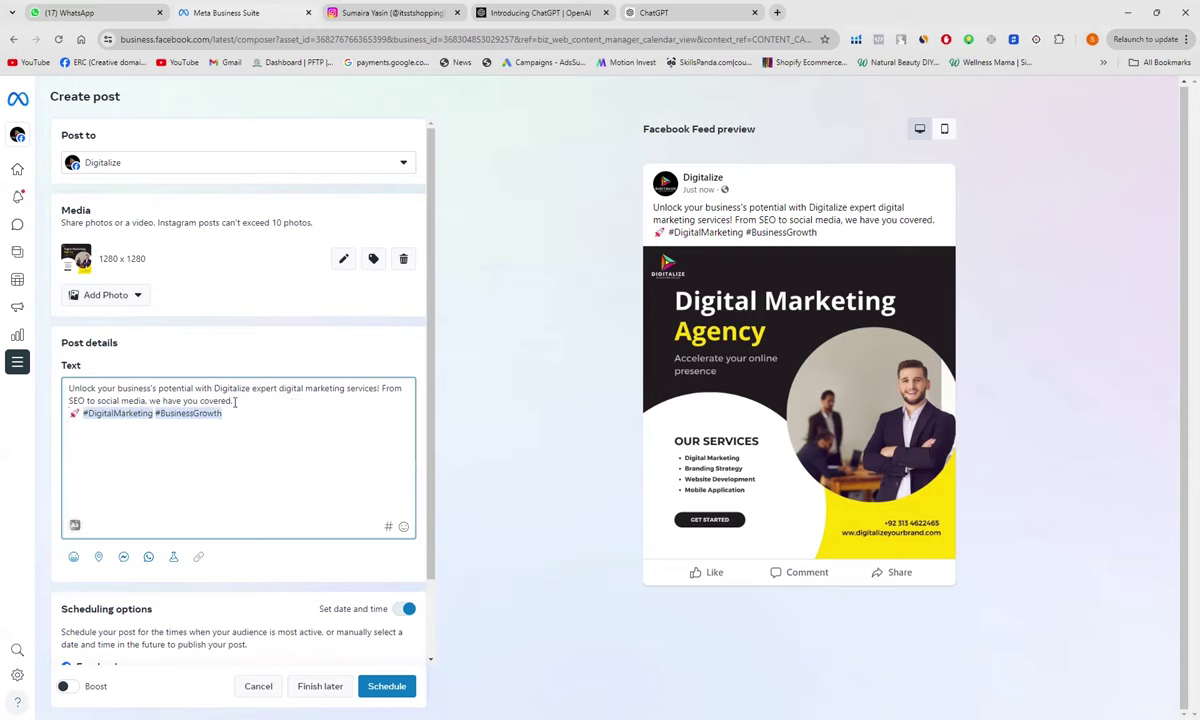
key(Return)
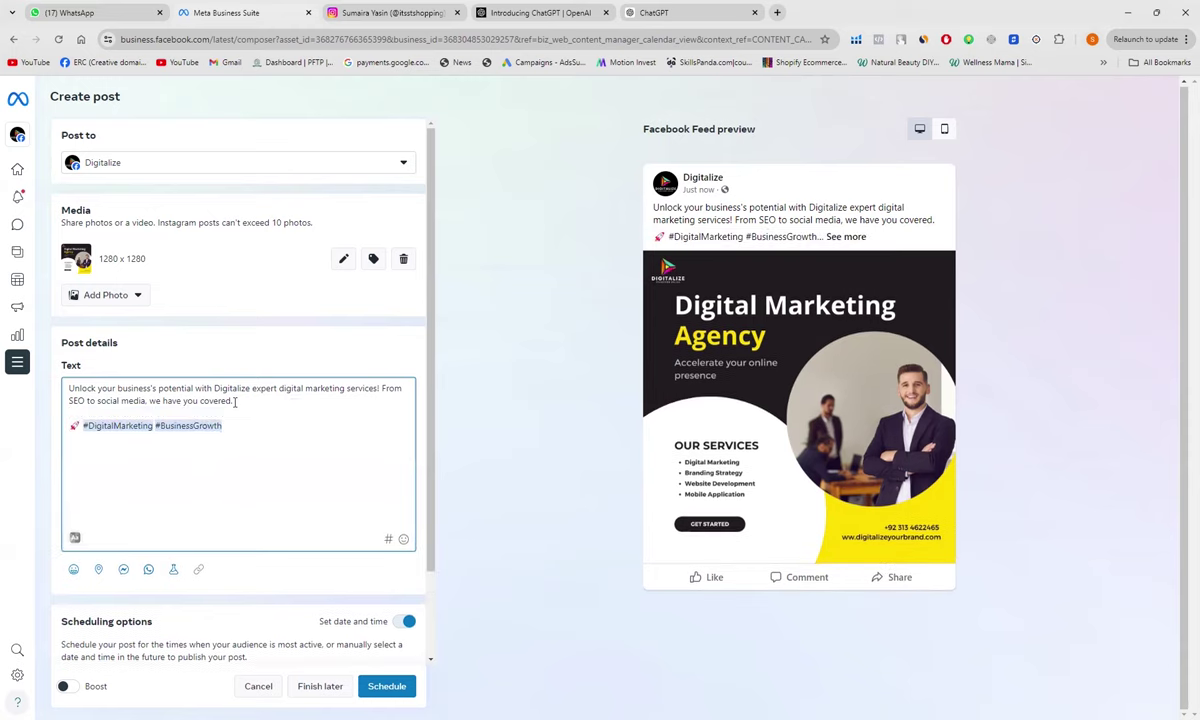
key(Return)
text(Contact)
key(BackSpace)
key(BackSpace)
key(BackSpace)
key(BackSpace)
key(BackSpace)
key(BackSpace)
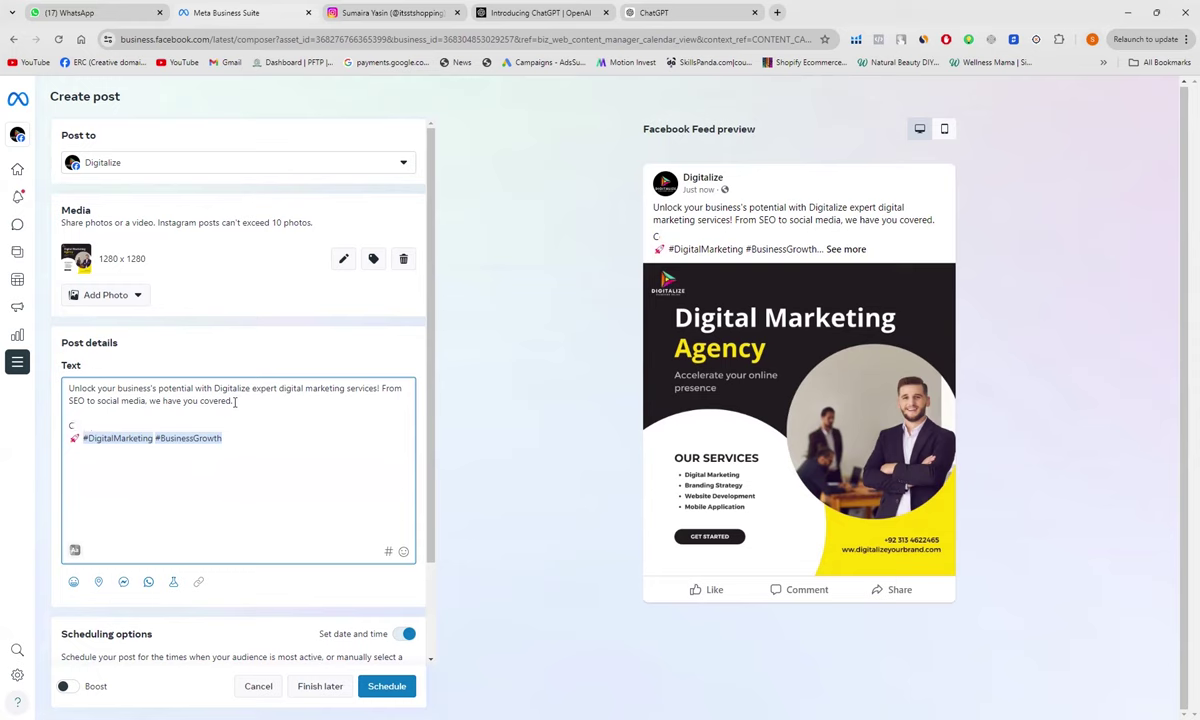
key(BackSpace)
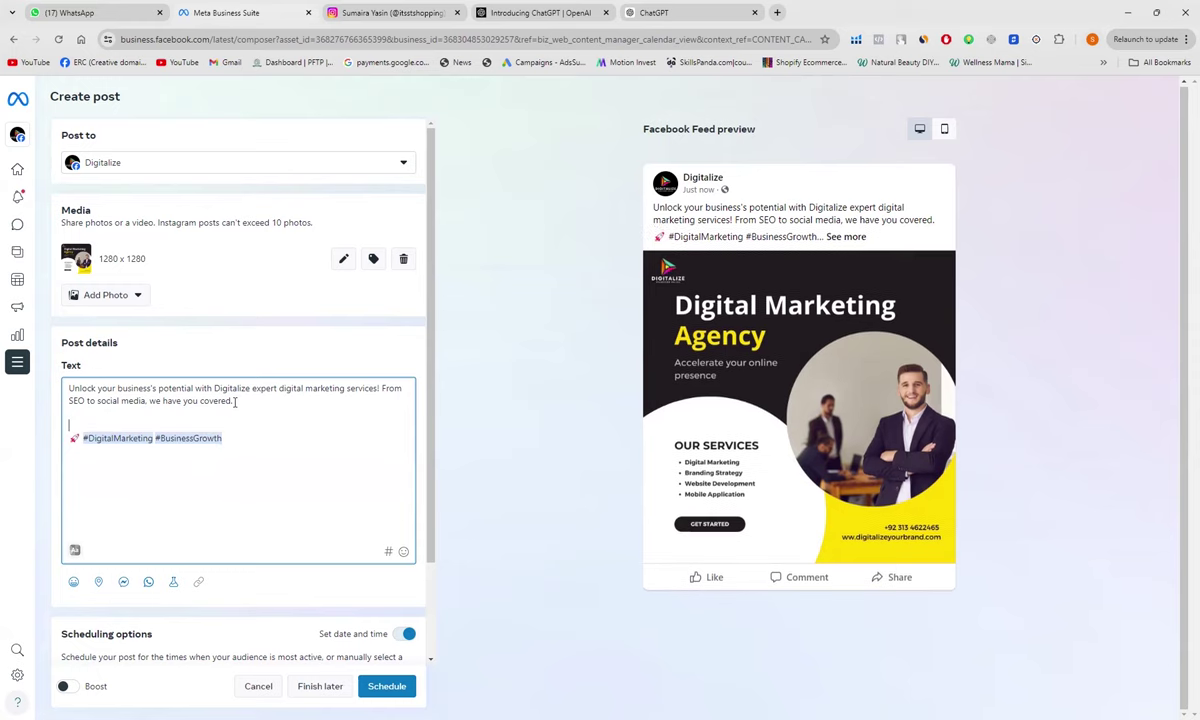
text(For)
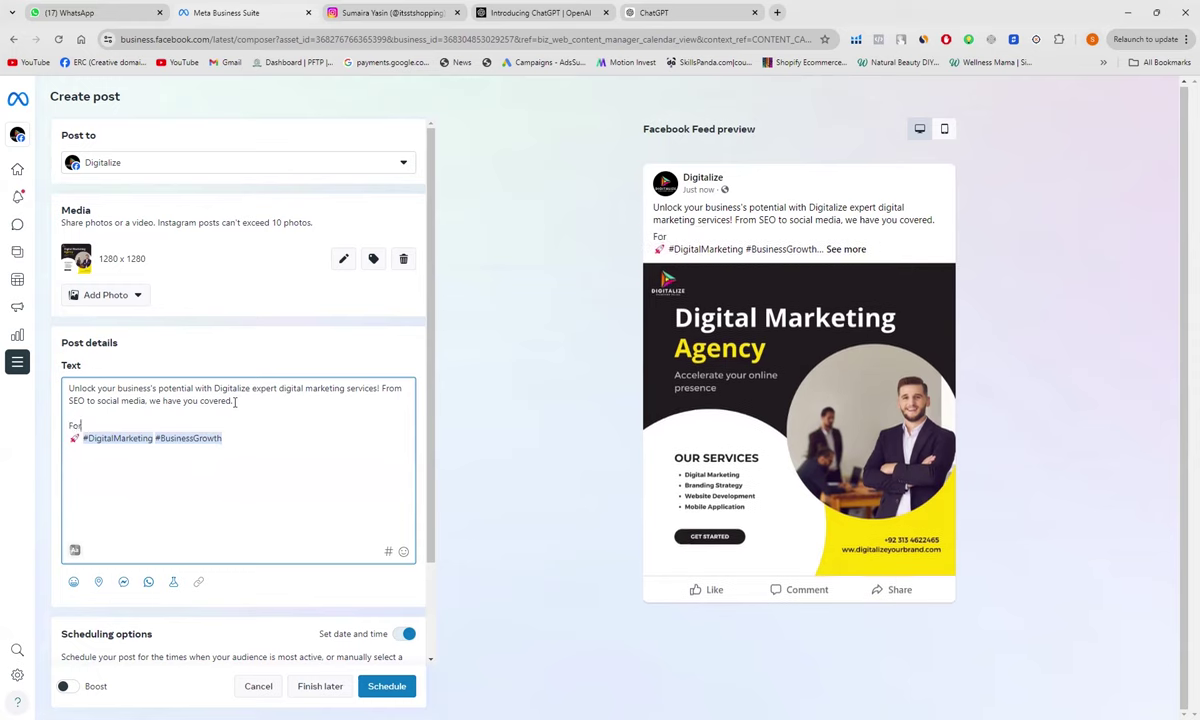
text( more details. Vis)
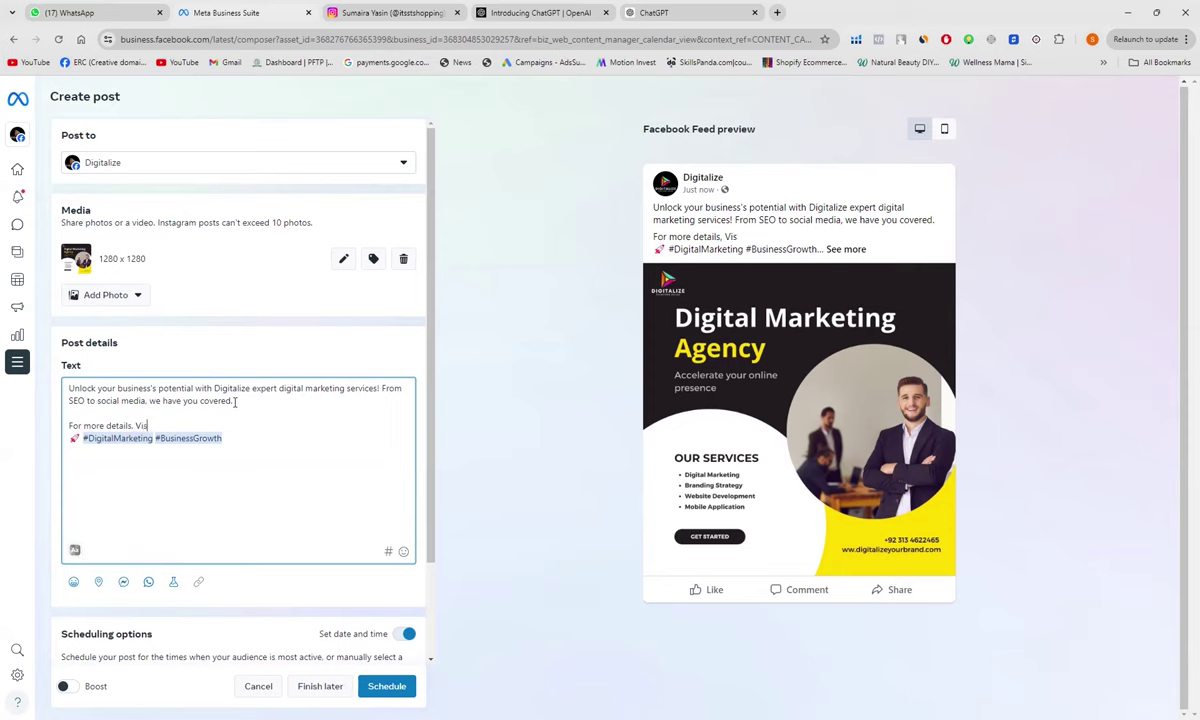
text(it our website:)
key(BackSpace)
text(www)
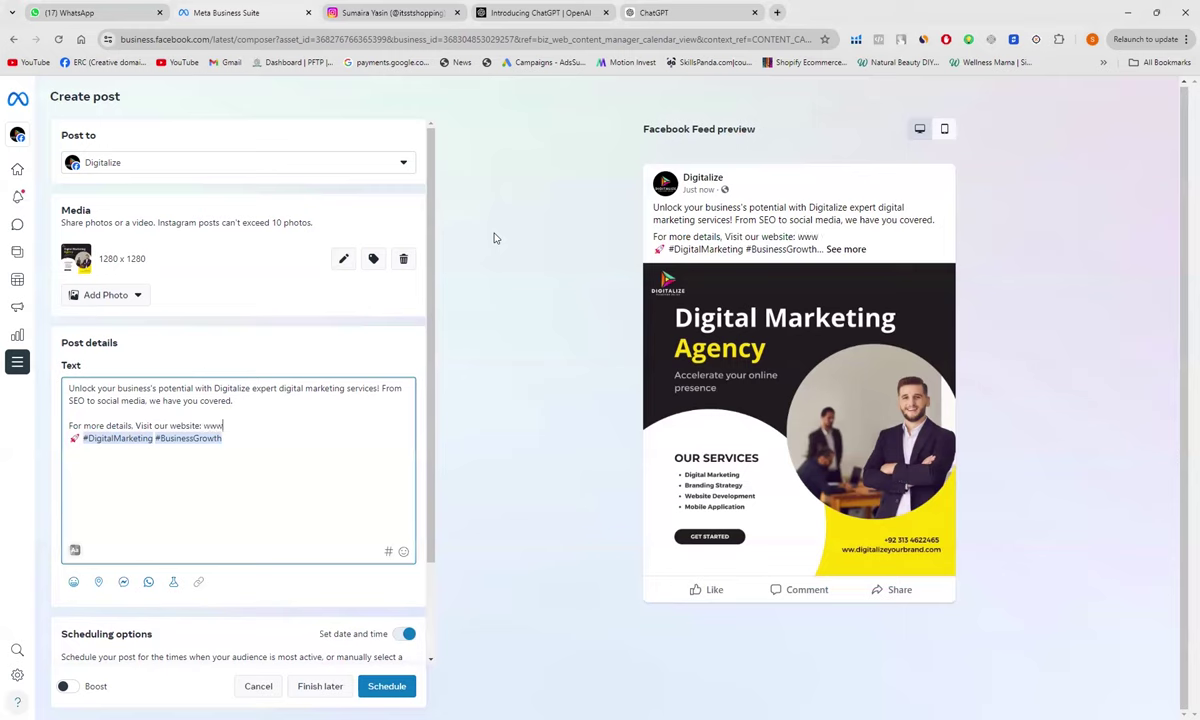
text(.Di)
key(BackSpace)
text(digitalize y)
key(BackSpace)
key(BackSpace)
text(yourbrand)
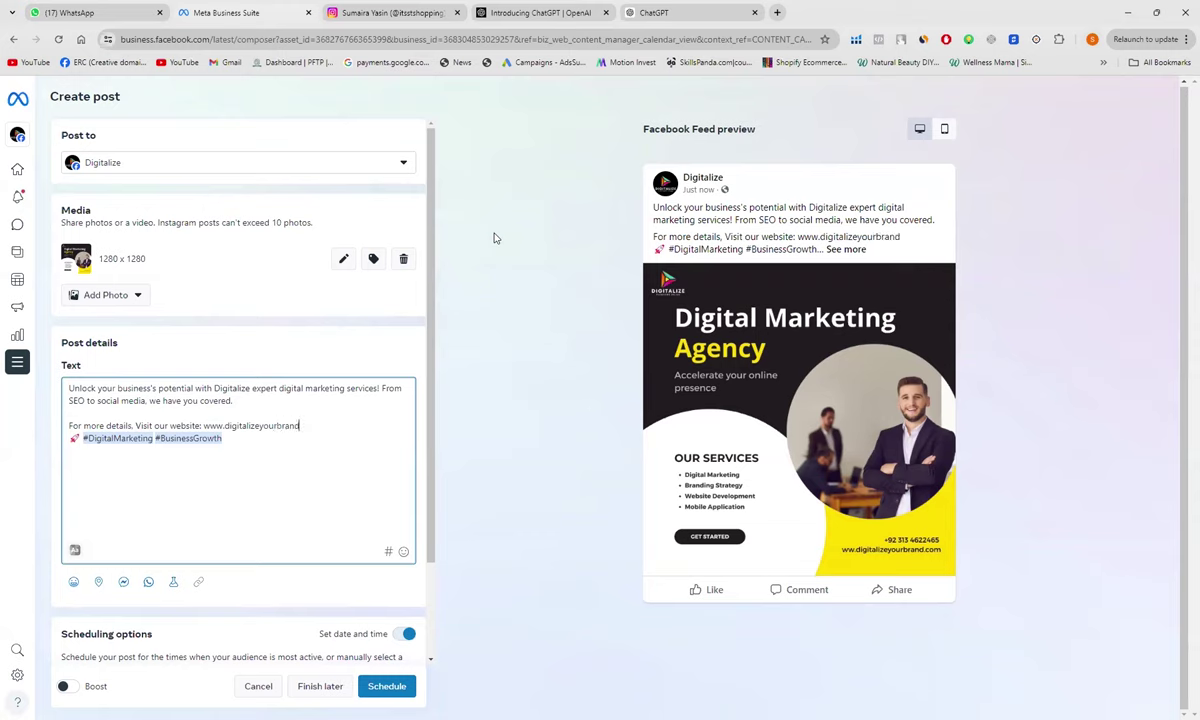
text(com)
Step: Add an 'OR' line followed by 'Contact Us:' with the contact phone number
key(Return)
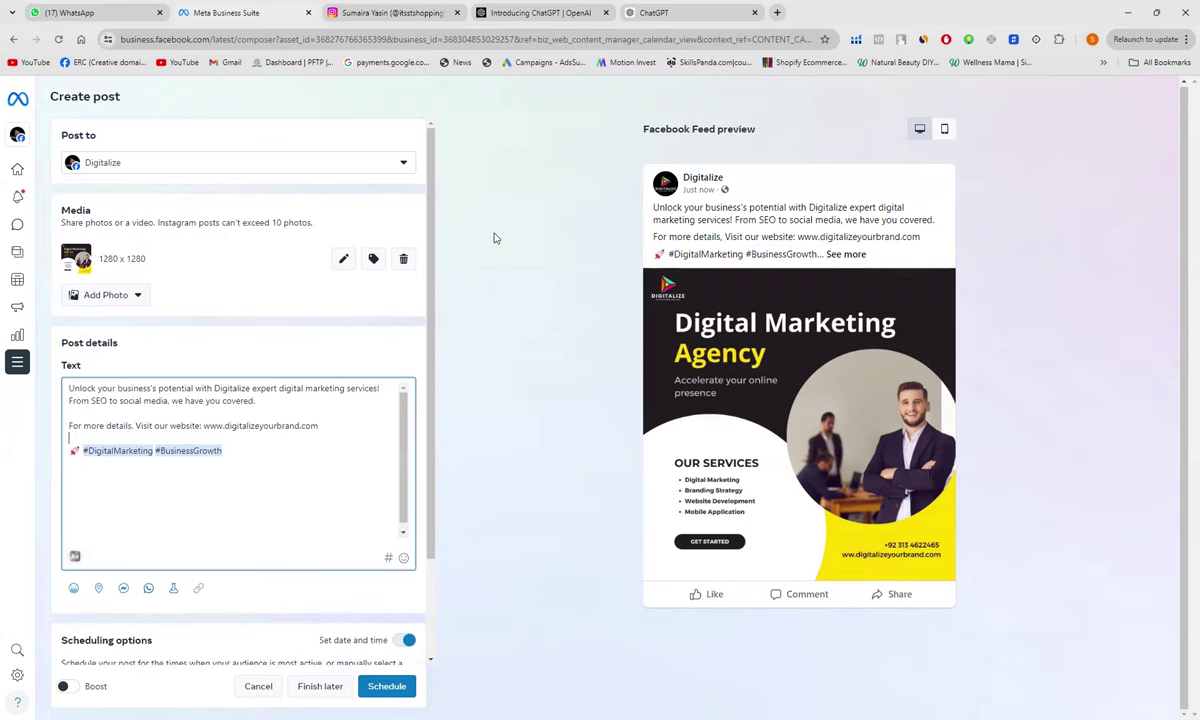
key(Return)
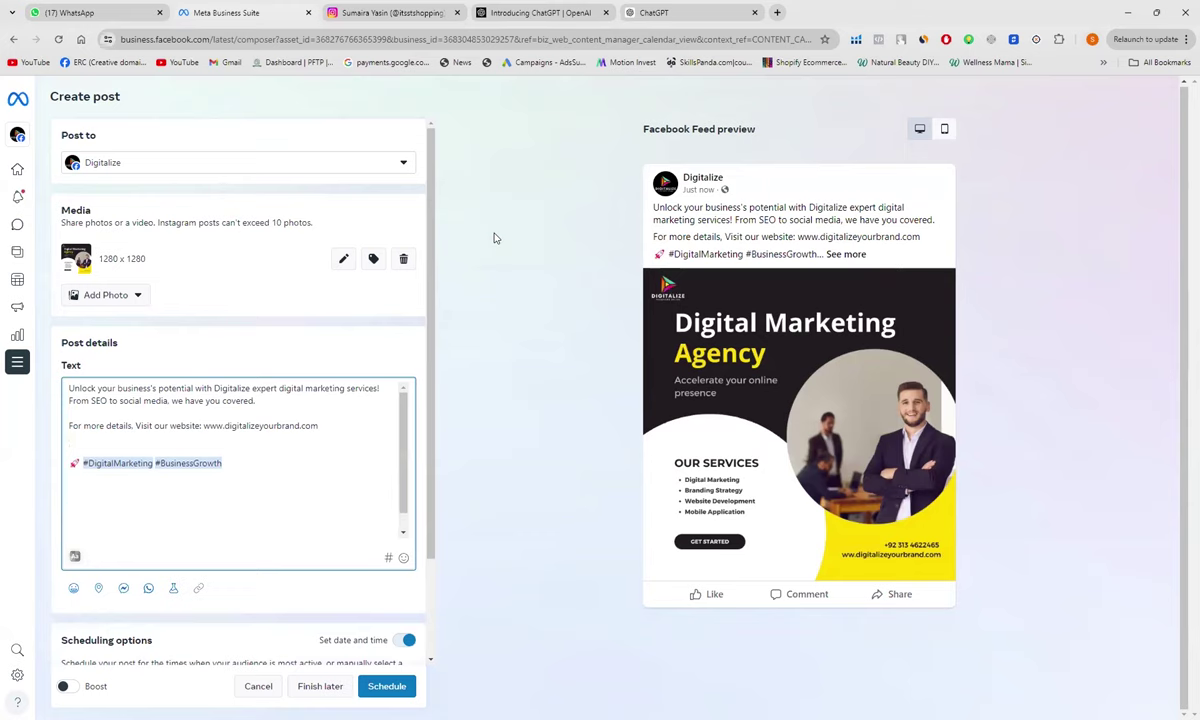
text(Contact)
key(BackSpace)
key(BackSpace)
key(BackSpace)
key(BackSpace)
key(BackSpace)
key(BackSpace)
key(BackSpace)
key(BackSpace)
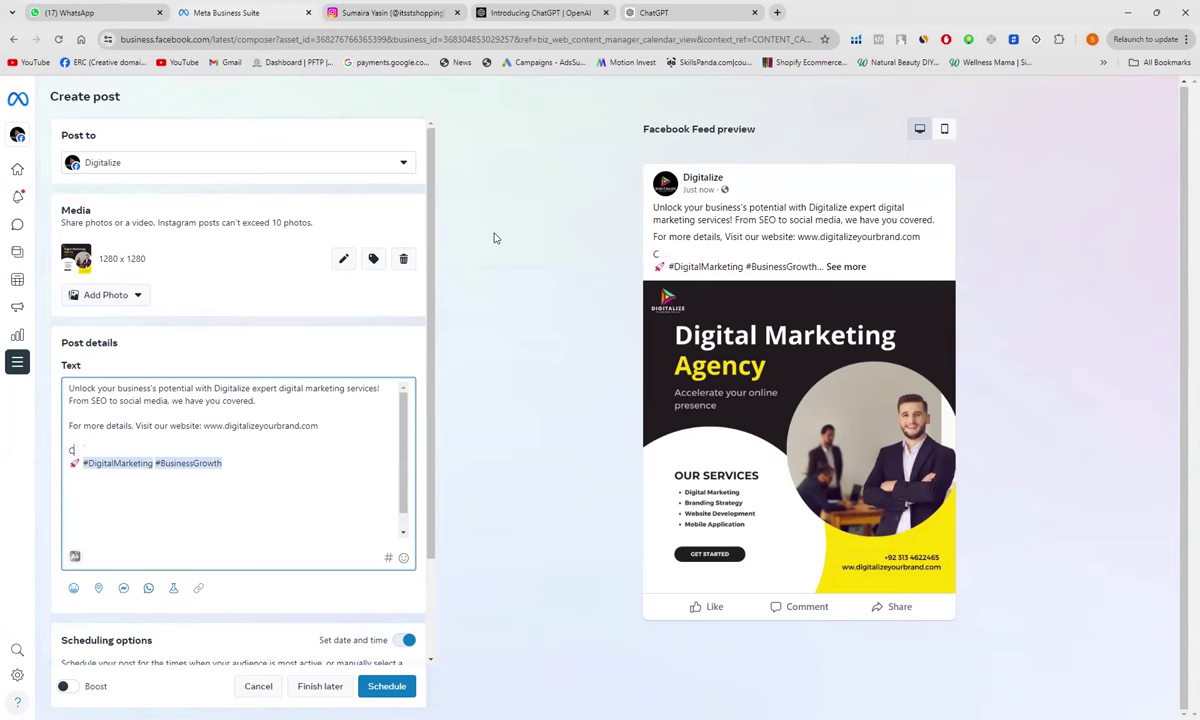
key(Return)
text(Or)
key(BackSpace)
text(R)
key(Return)
key(Return)
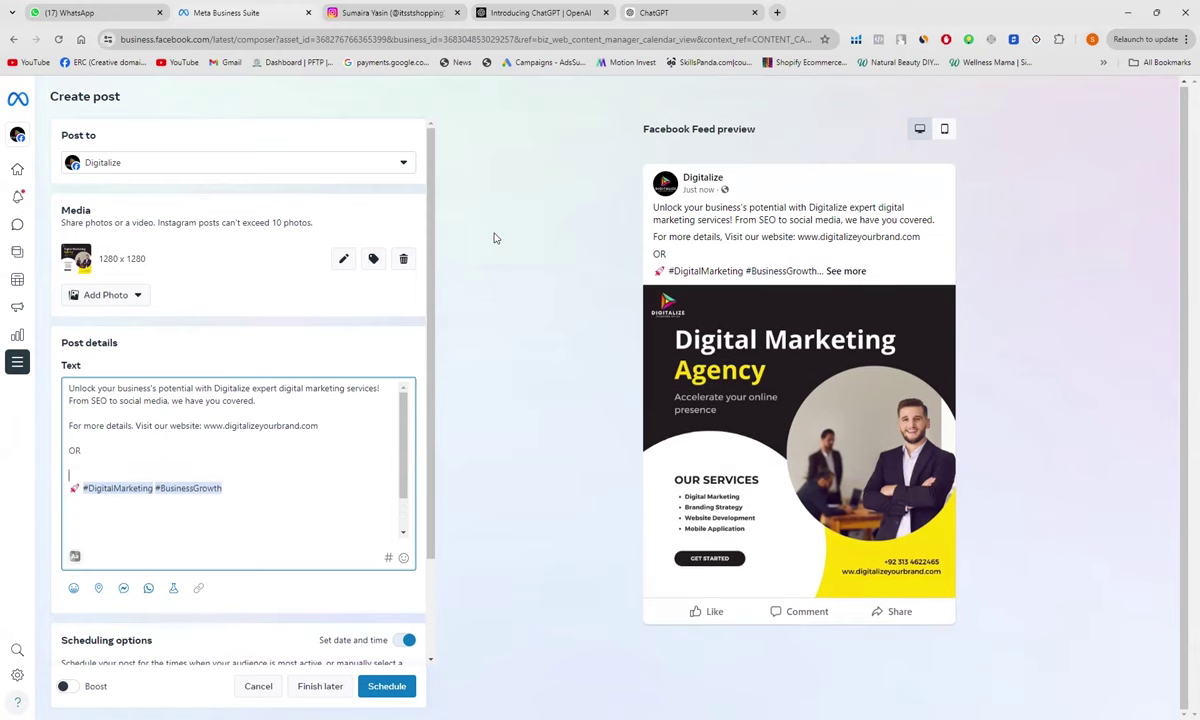
text(Contac)
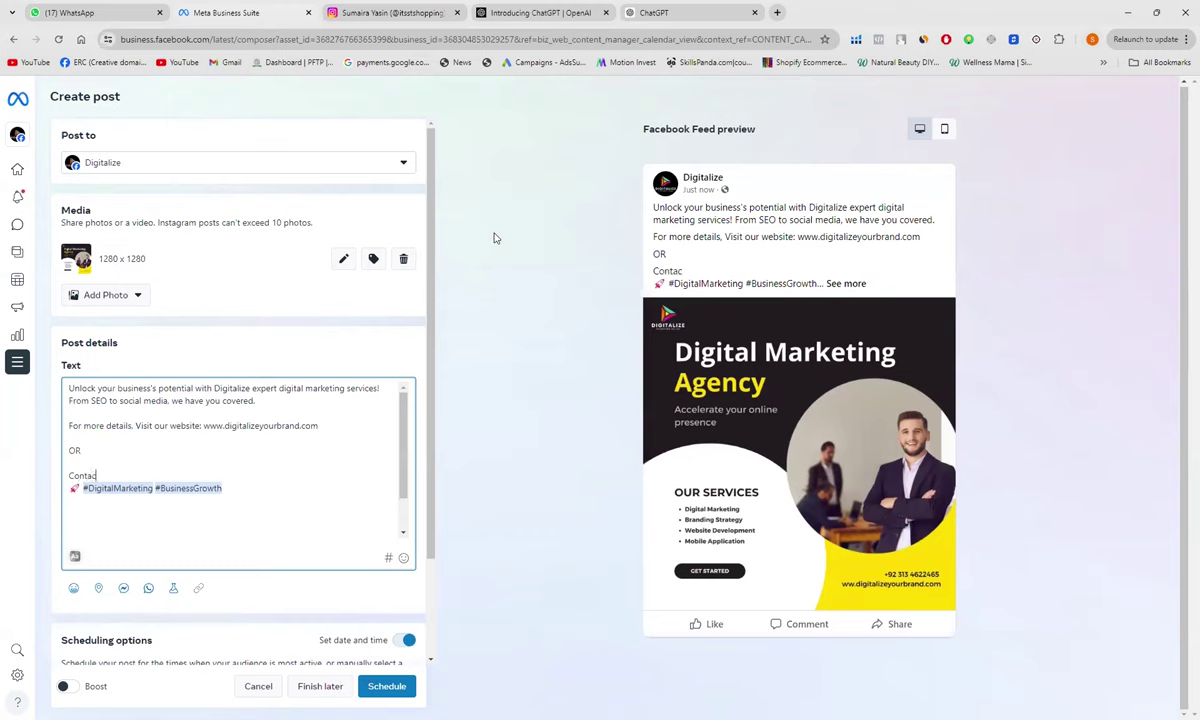
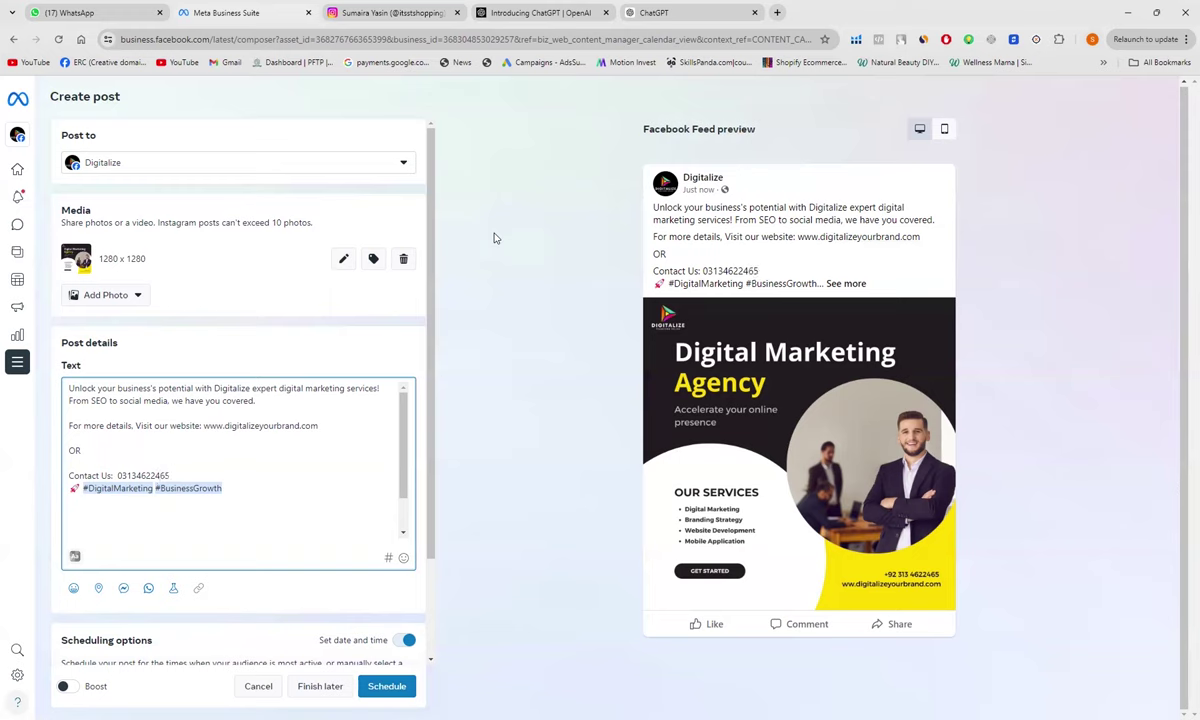
key(Return)
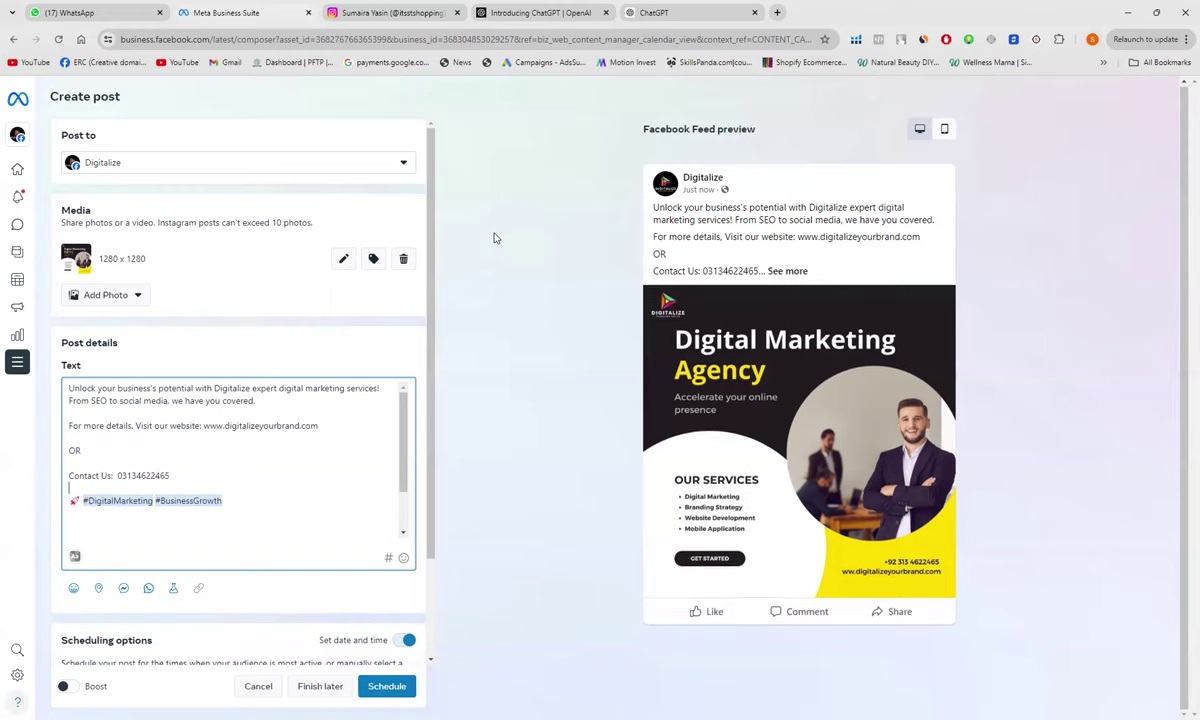
Step: Append the #Advertising hashtag after #BusinessGrowth
click(238, 500)
text(Adve)
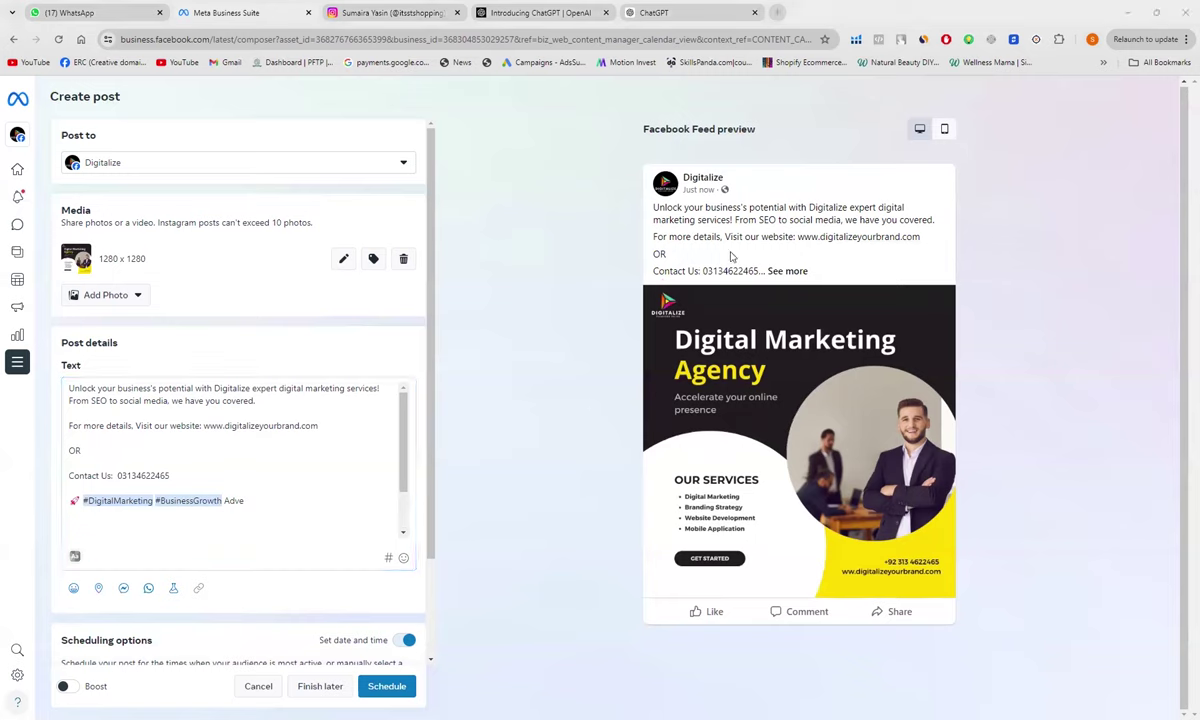
click(246, 502)
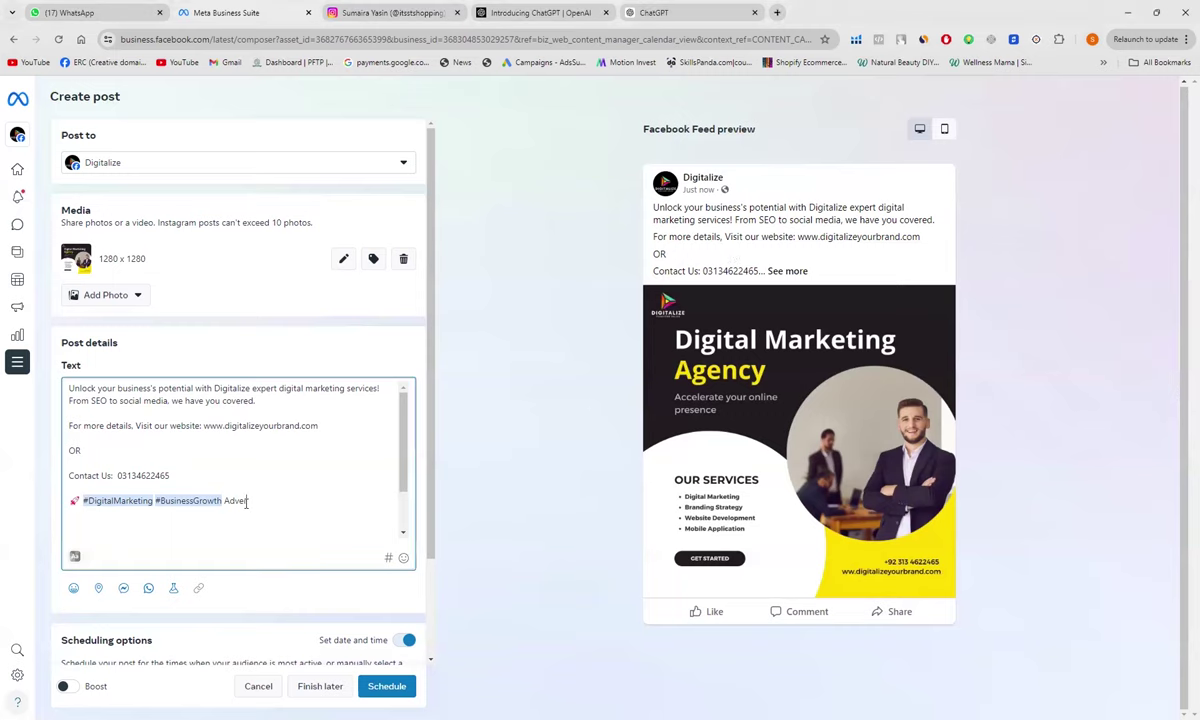
text(rtisig)
key(BackSpace)
text(ng)
click(224, 501)
text(#)
click(278, 501)
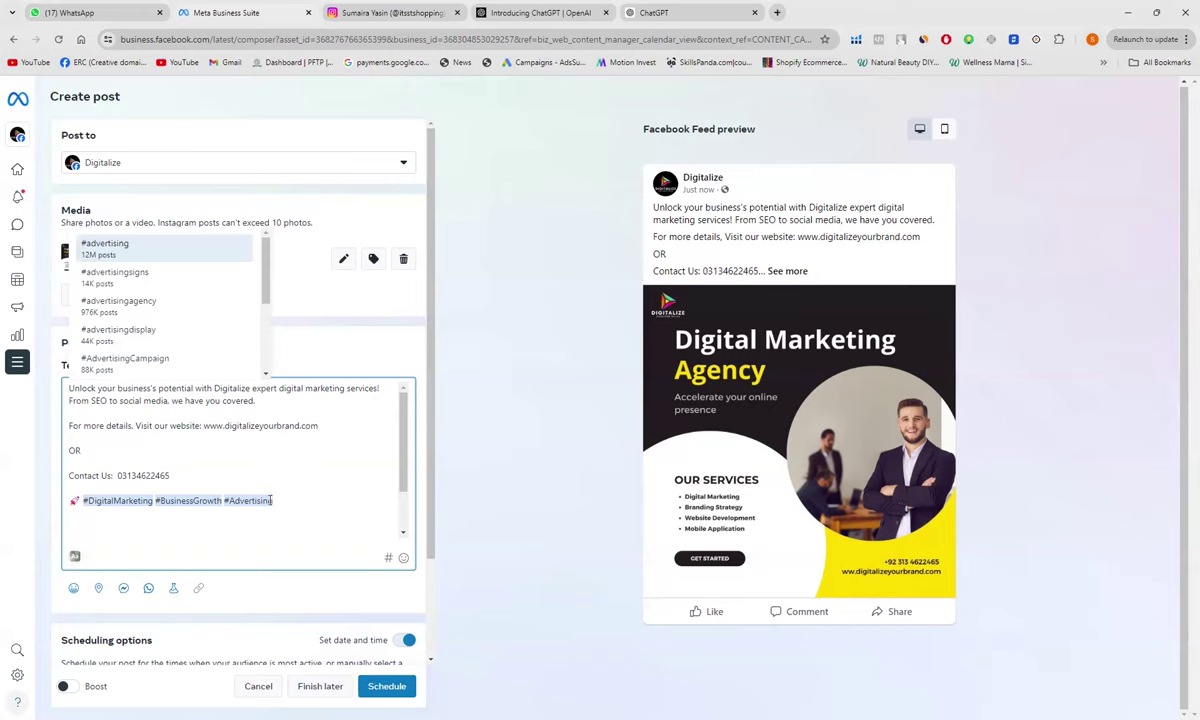
Step: Add #onlinemarketing from suggestions and #GoogleAdsCTR, dropping a duplicate #Advertising
text(#)
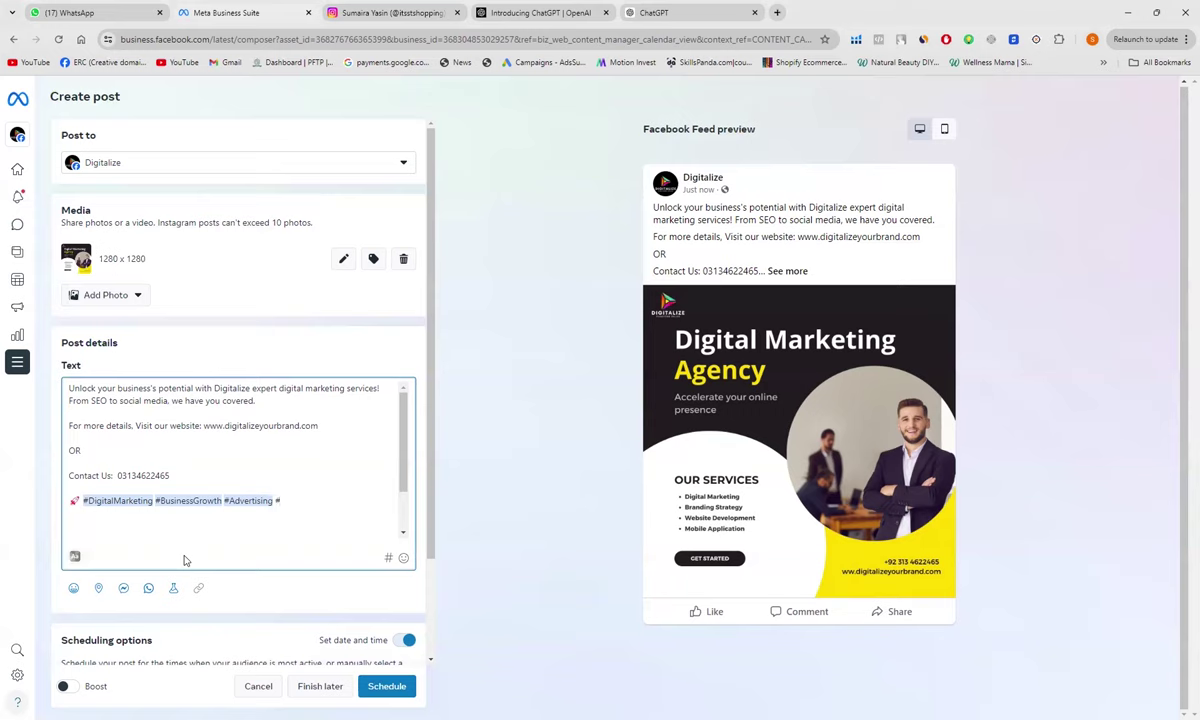
text(Onli)
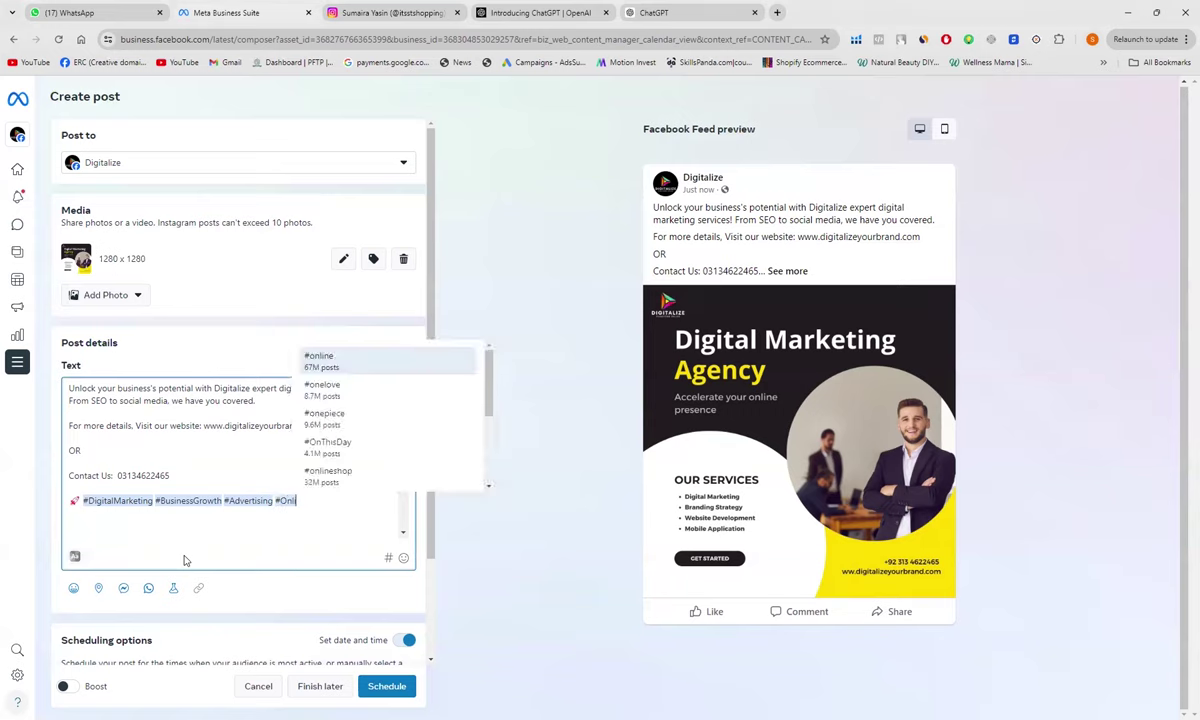
text(neMarketin)
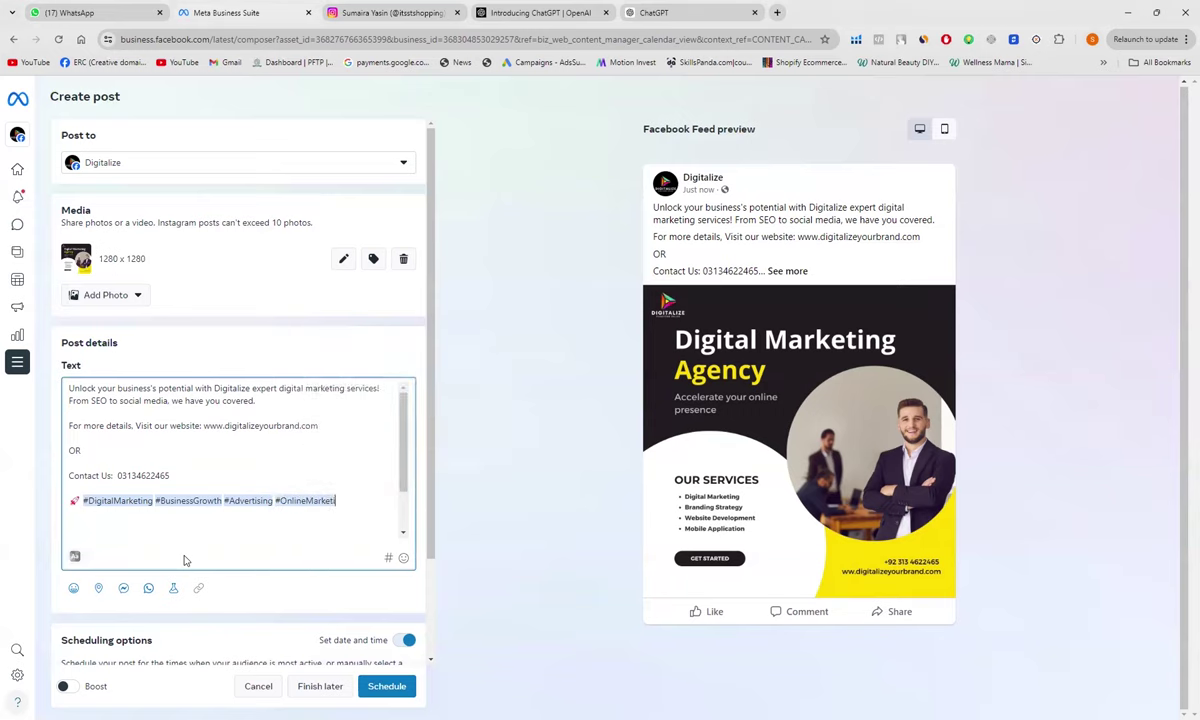
text(g)
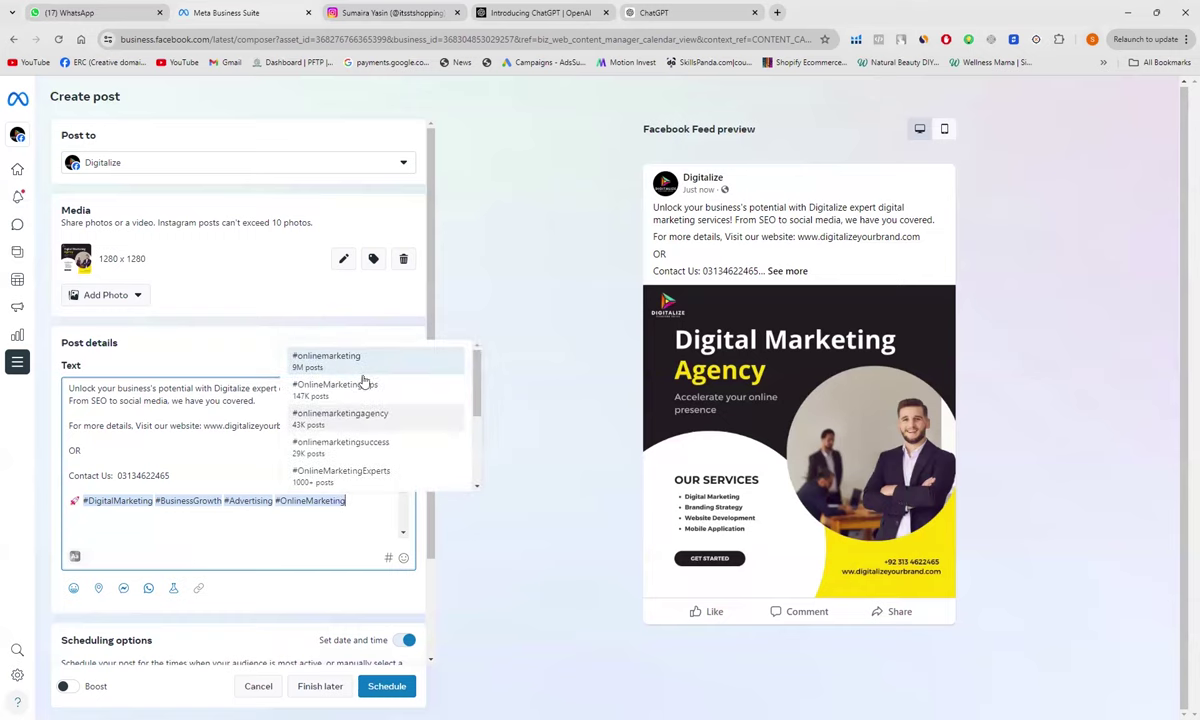
click(370, 360)
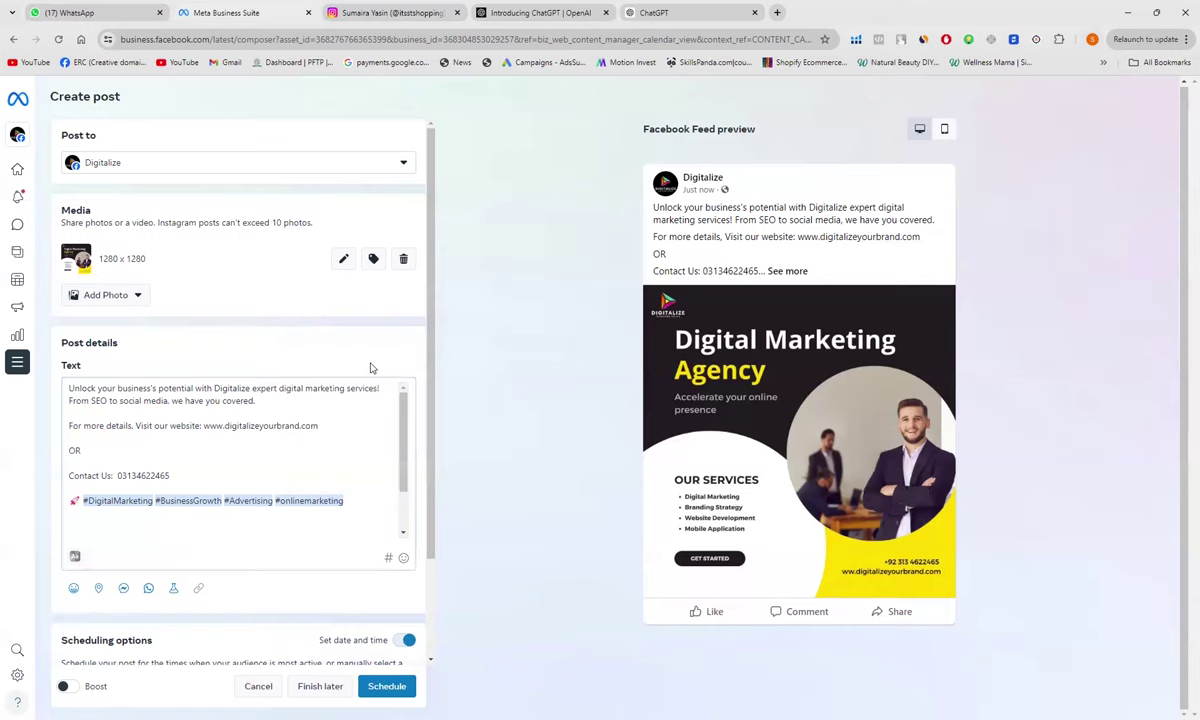
click(360, 501)
text(#)
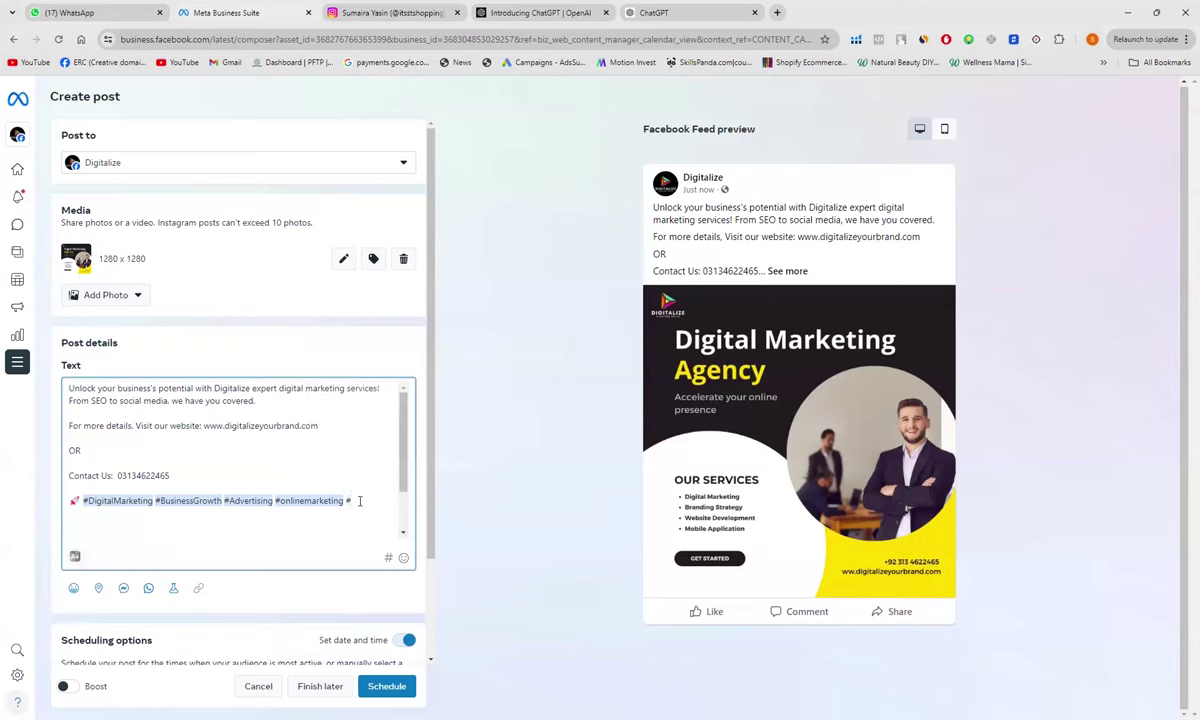
text(Advertisi)
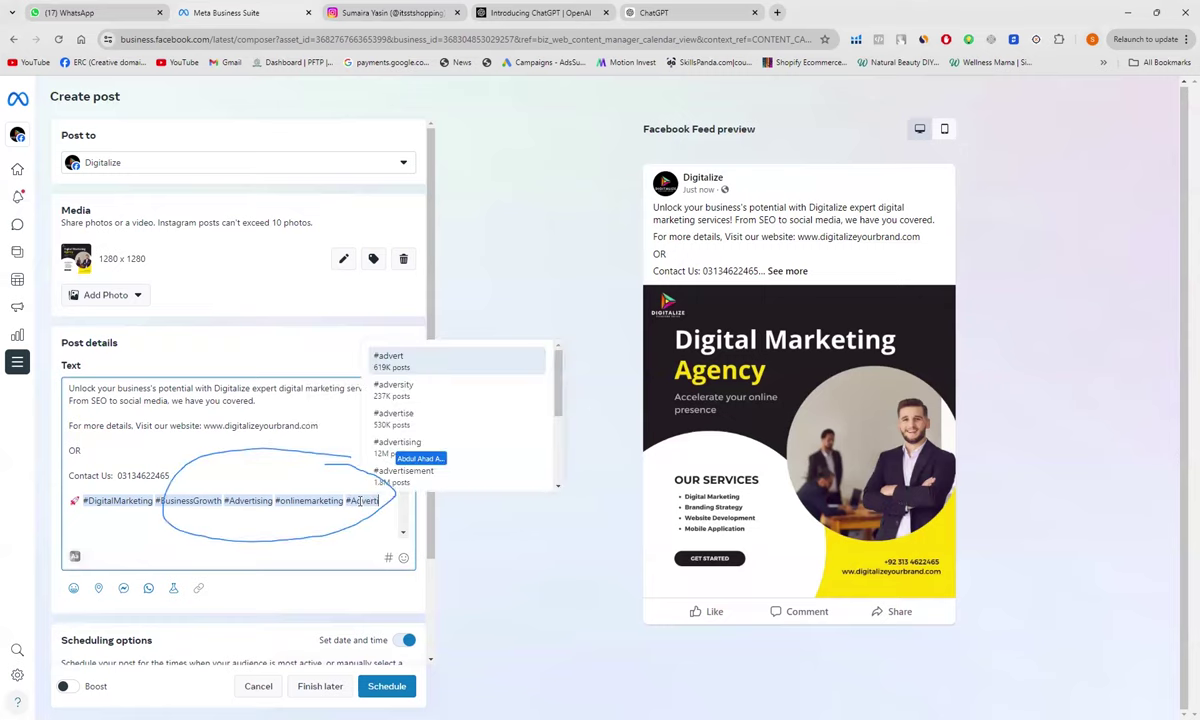
text(ng)
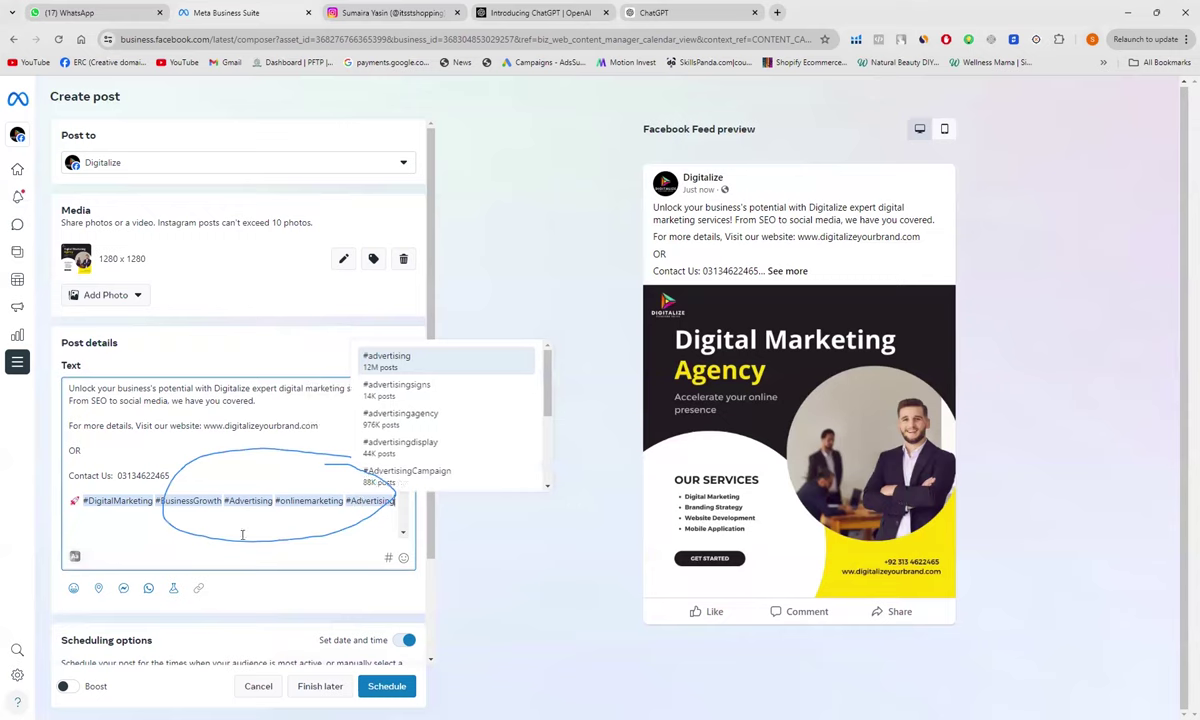
key(BackSpace)
key(BackSpace)
key(BackSpace)
key(BackSpace)
key(BackSpace)
key(BackSpace)
key(BackSpace)
key(BackSpace)
key(BackSpace)
key(BackSpace)
key(BackSpace)
key(BackSpace)
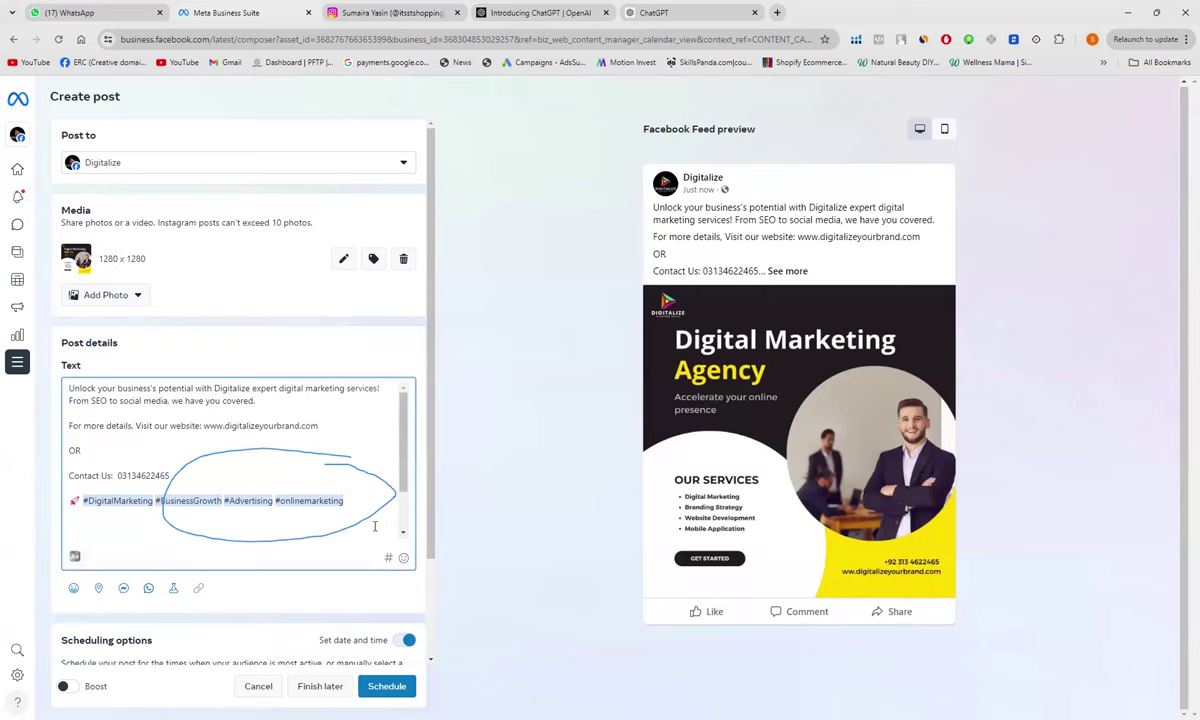
text(#)
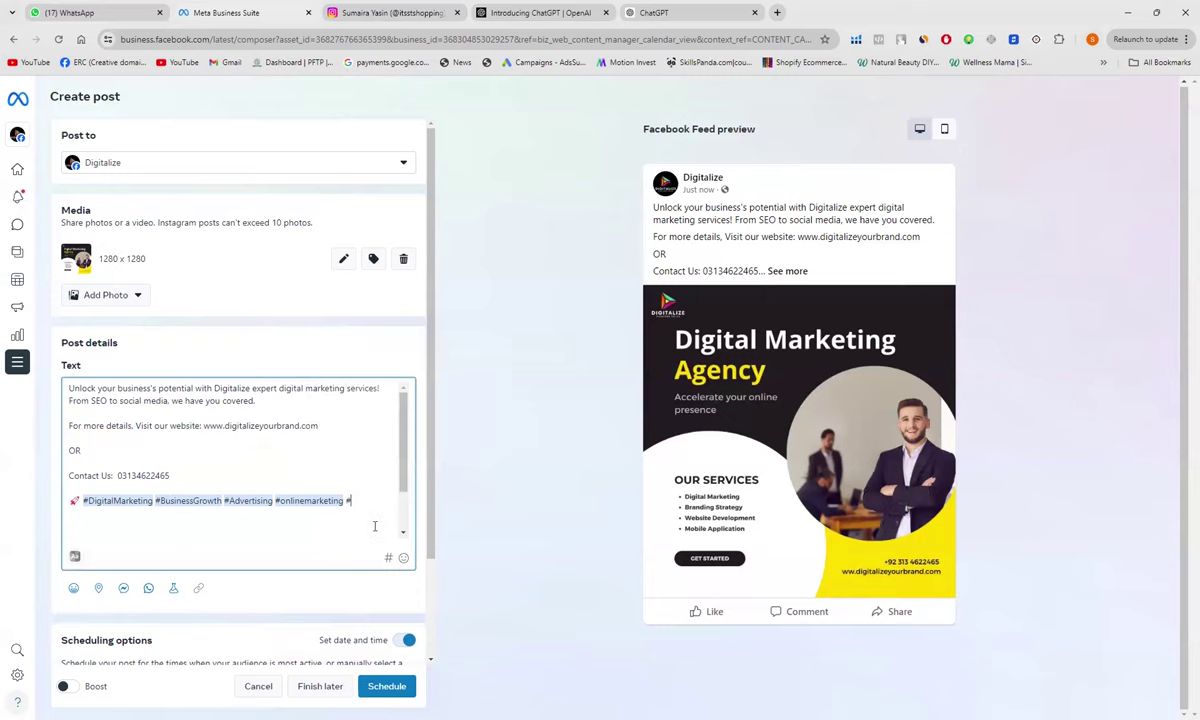
text(Ads)
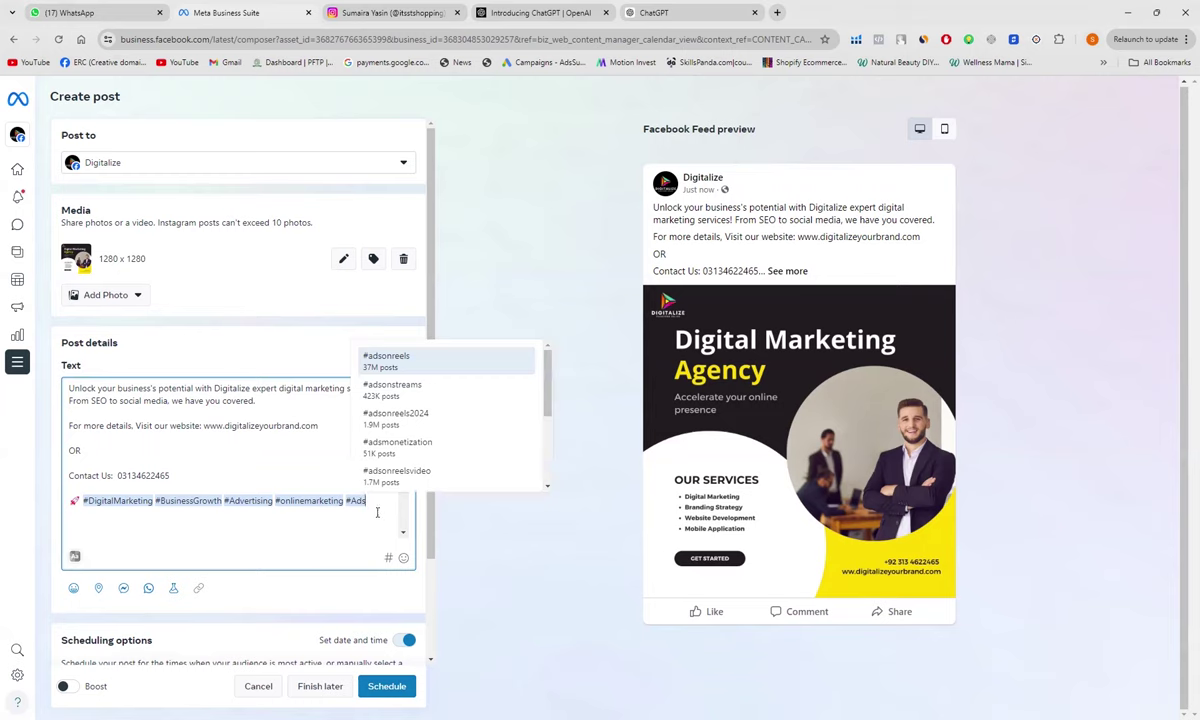
key(BackSpace)
key(BackSpace)
key(BackSpace)
text(Google)
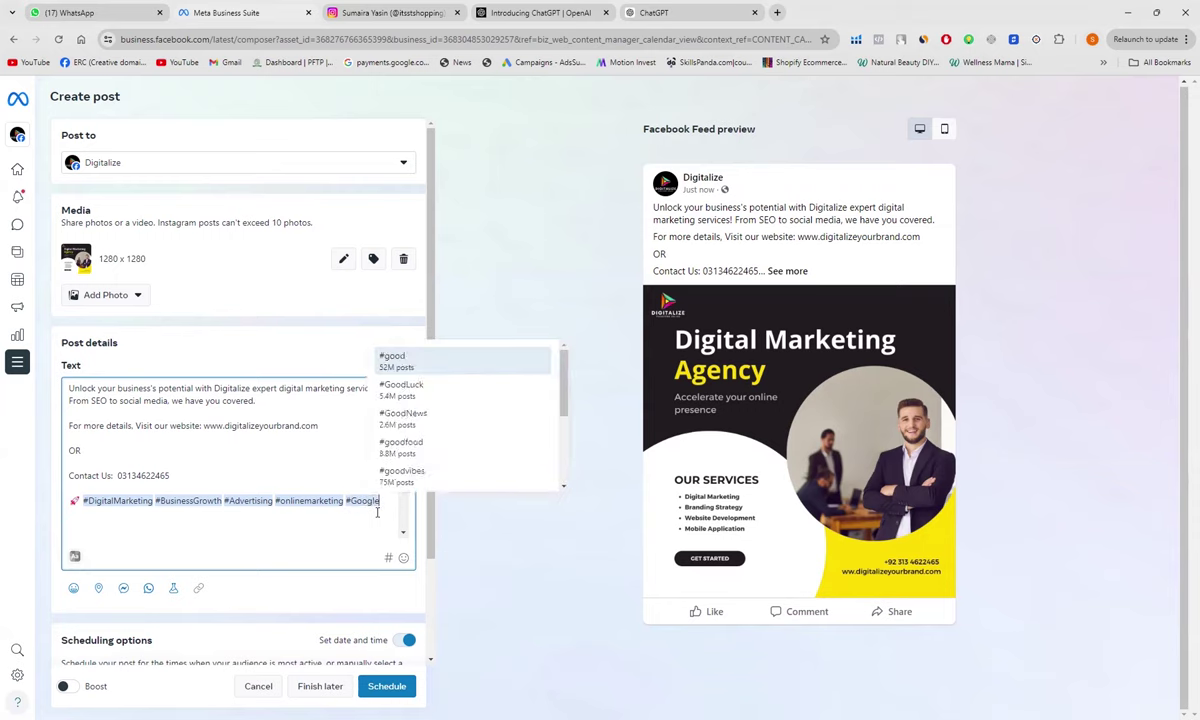
text(Ads)
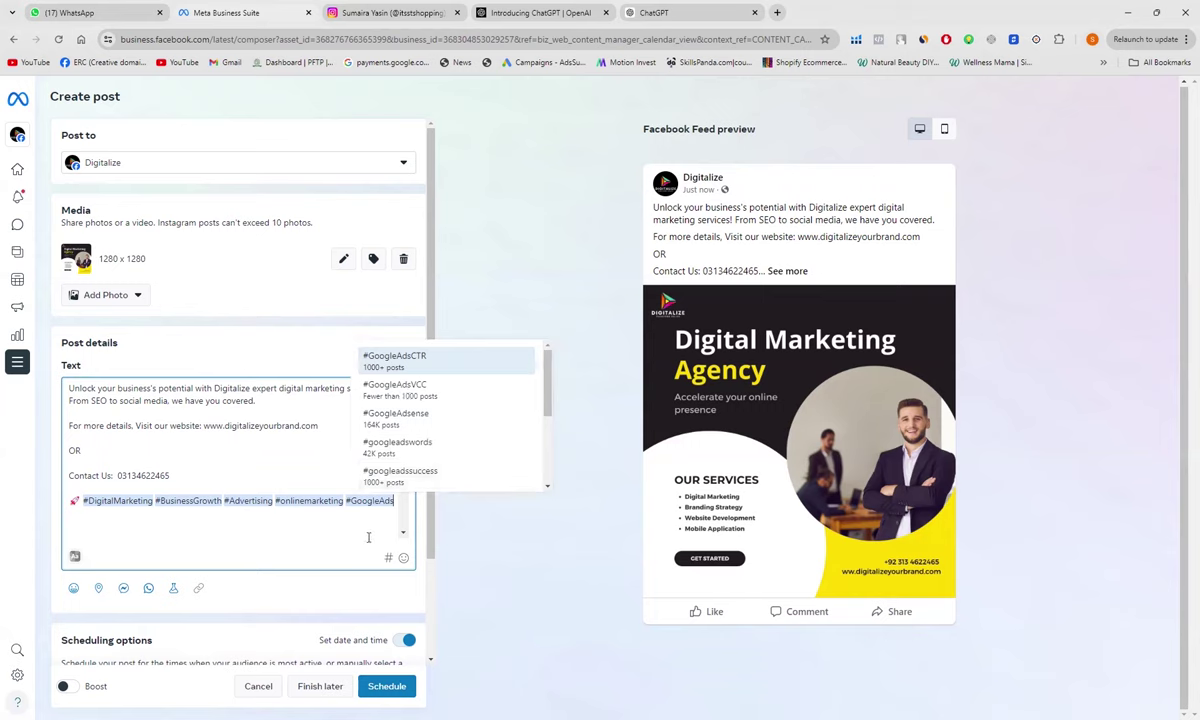
key(Return)
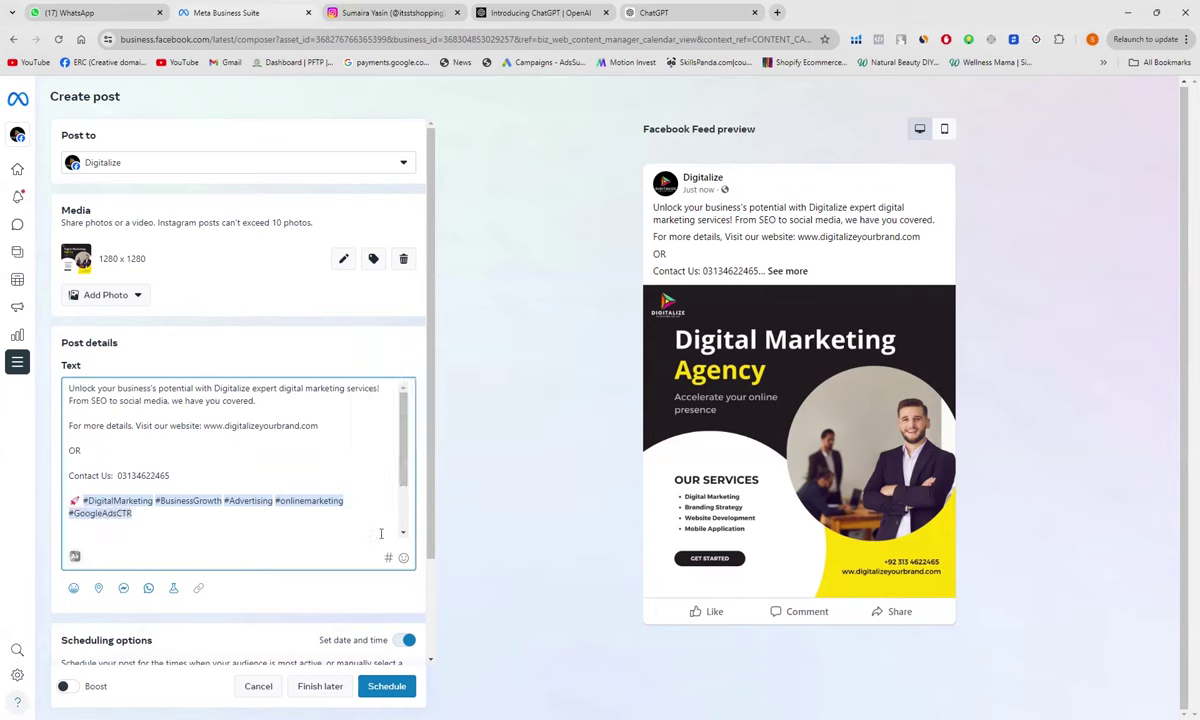
Step: Confirm the 9 July 2024, 12:00 scheduling options and schedule the post
scroll(344, 522, down, 2)
scroll(344, 522, up, 2)
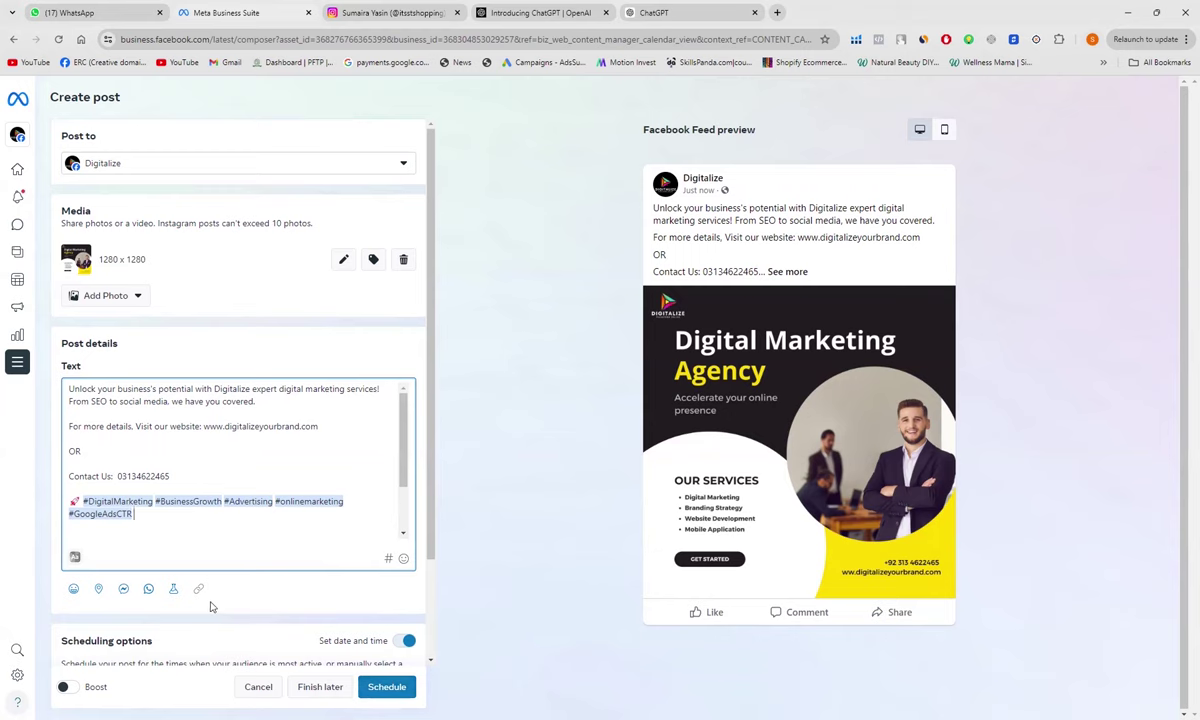
scroll(227, 597, down, 2)
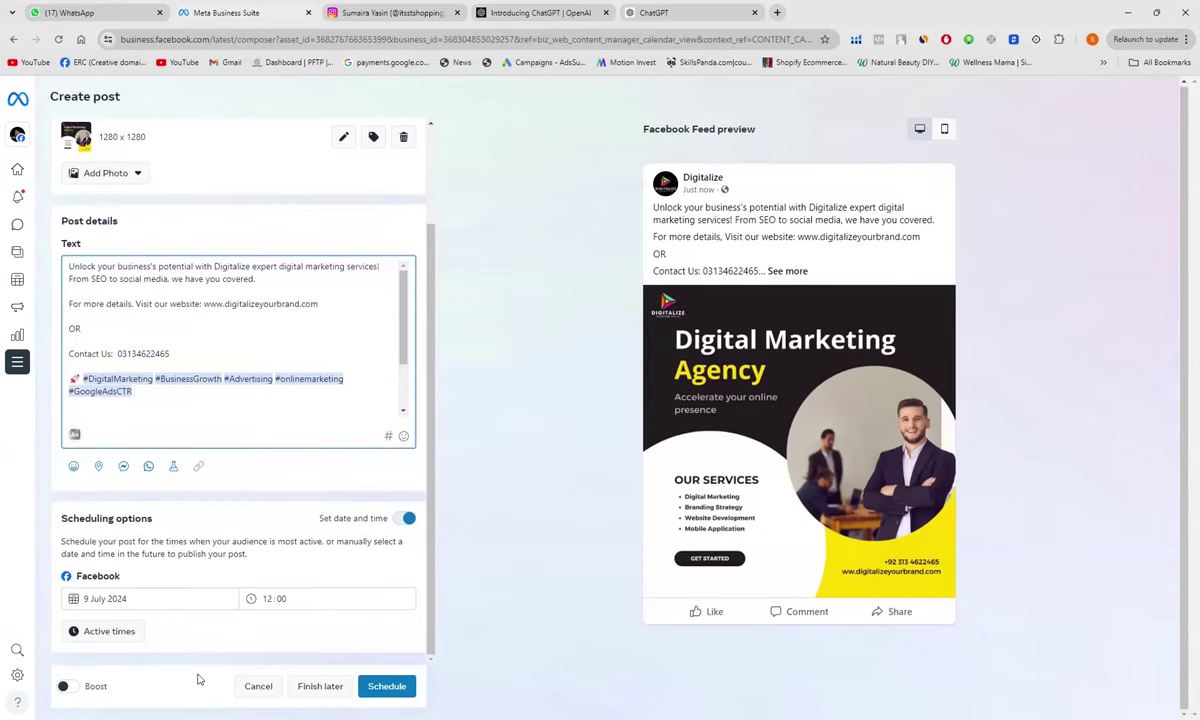
click(377, 687)
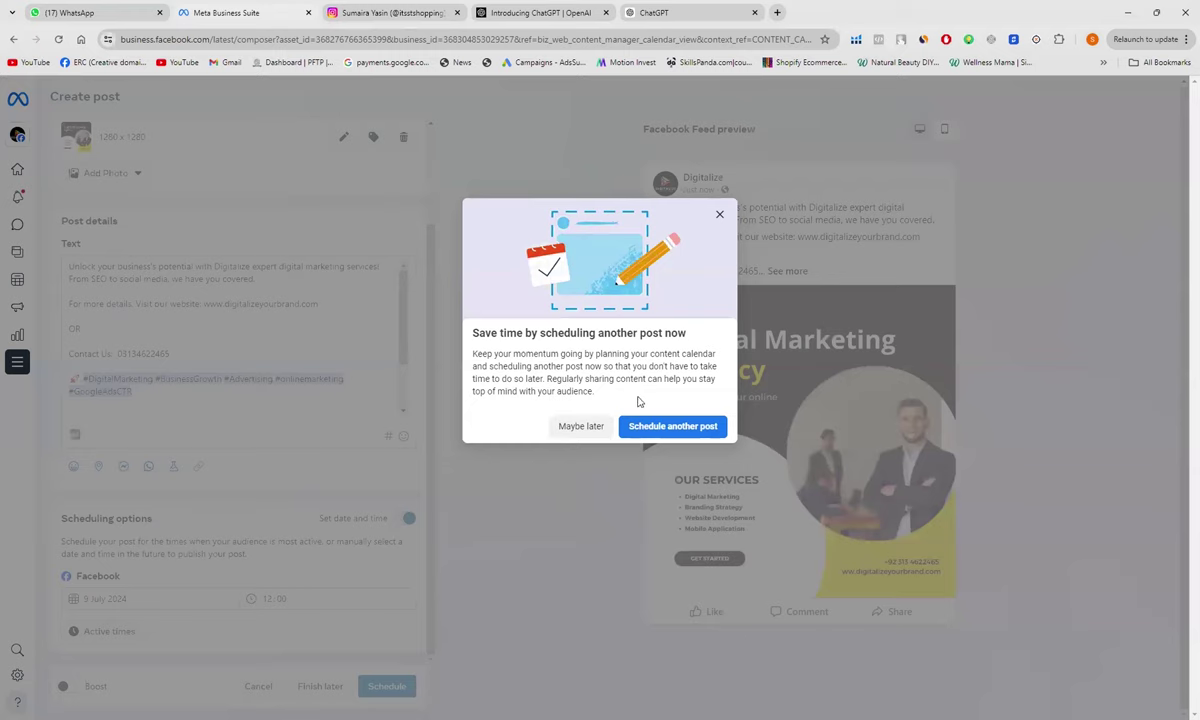
Step: Decline scheduling another post with Maybe later, then start a new post for Sunday 7 July
click(591, 428)
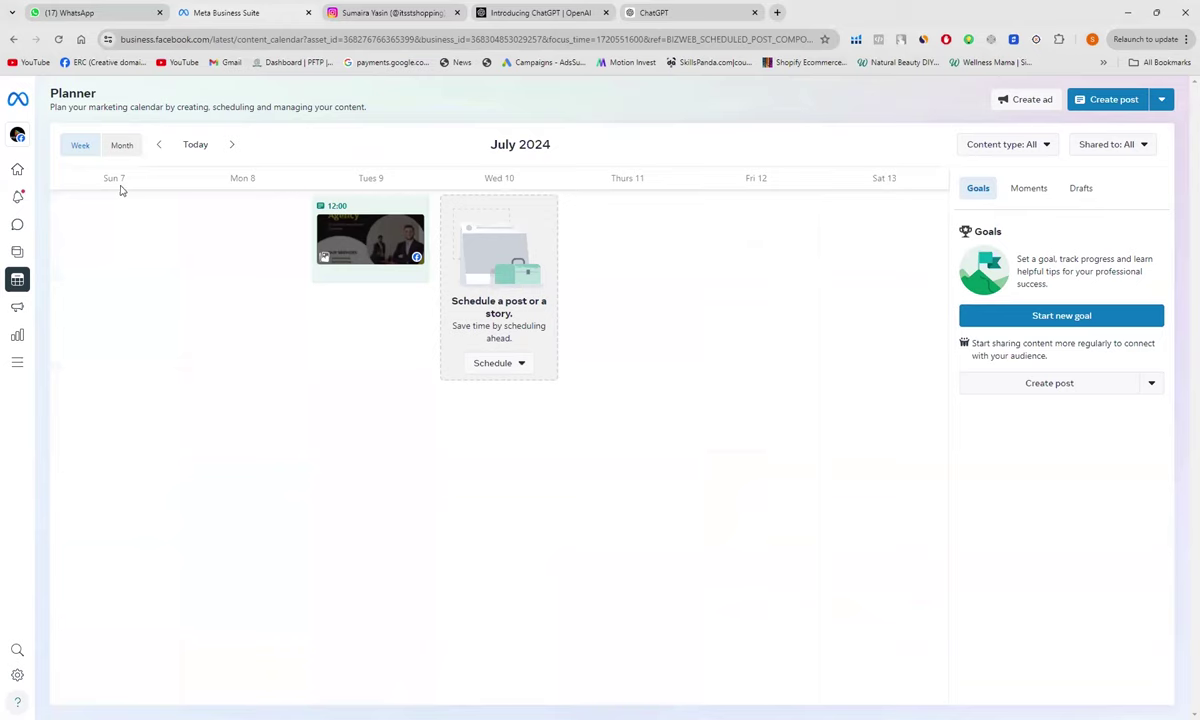
click(131, 224)
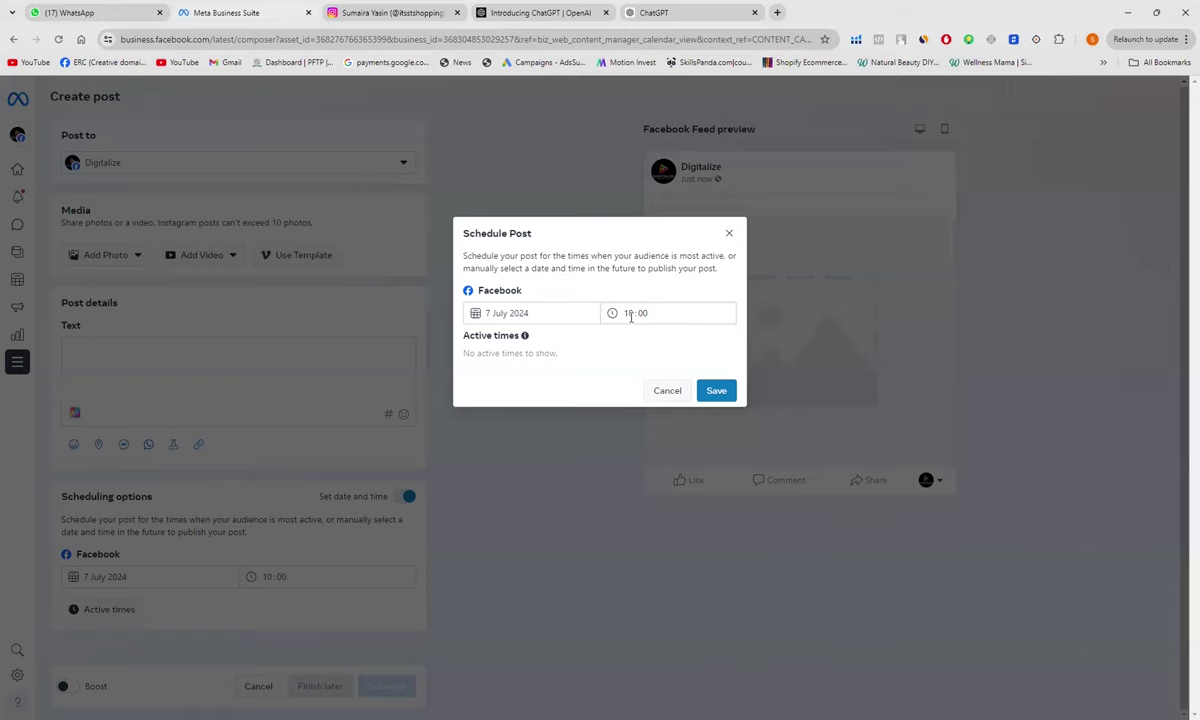
Step: Change the post's scheduled time to 14:00 on 7 July 2024 and save
click(632, 316)
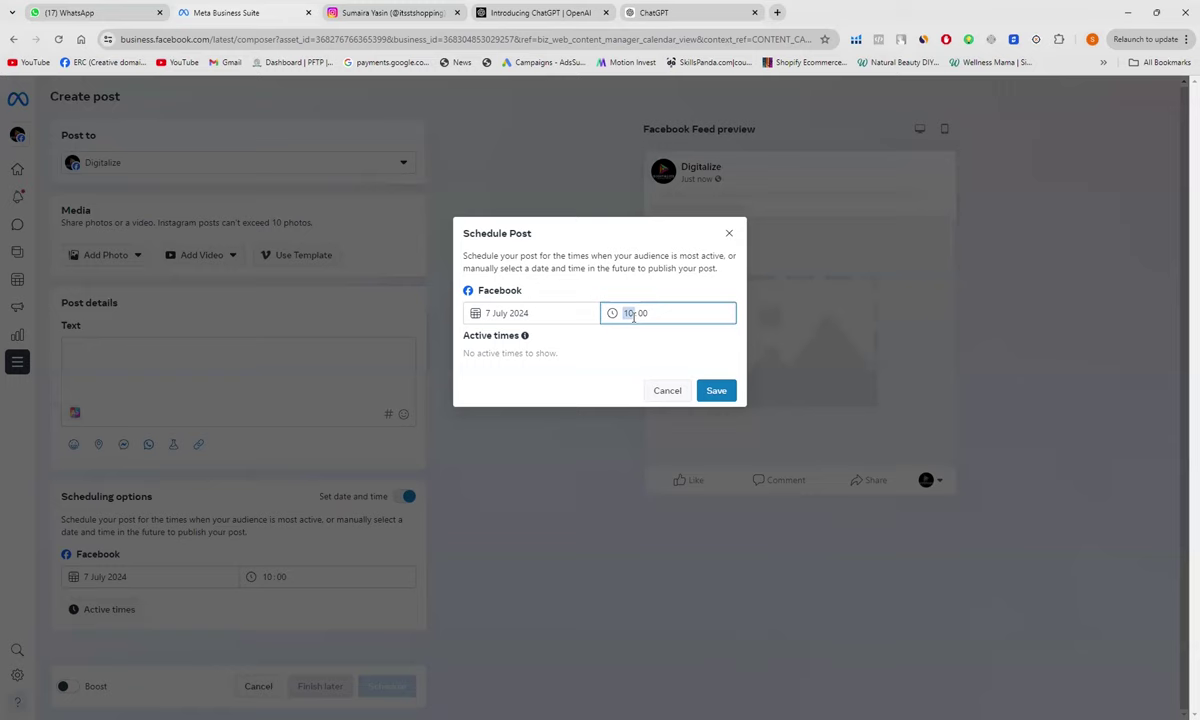
text(14)
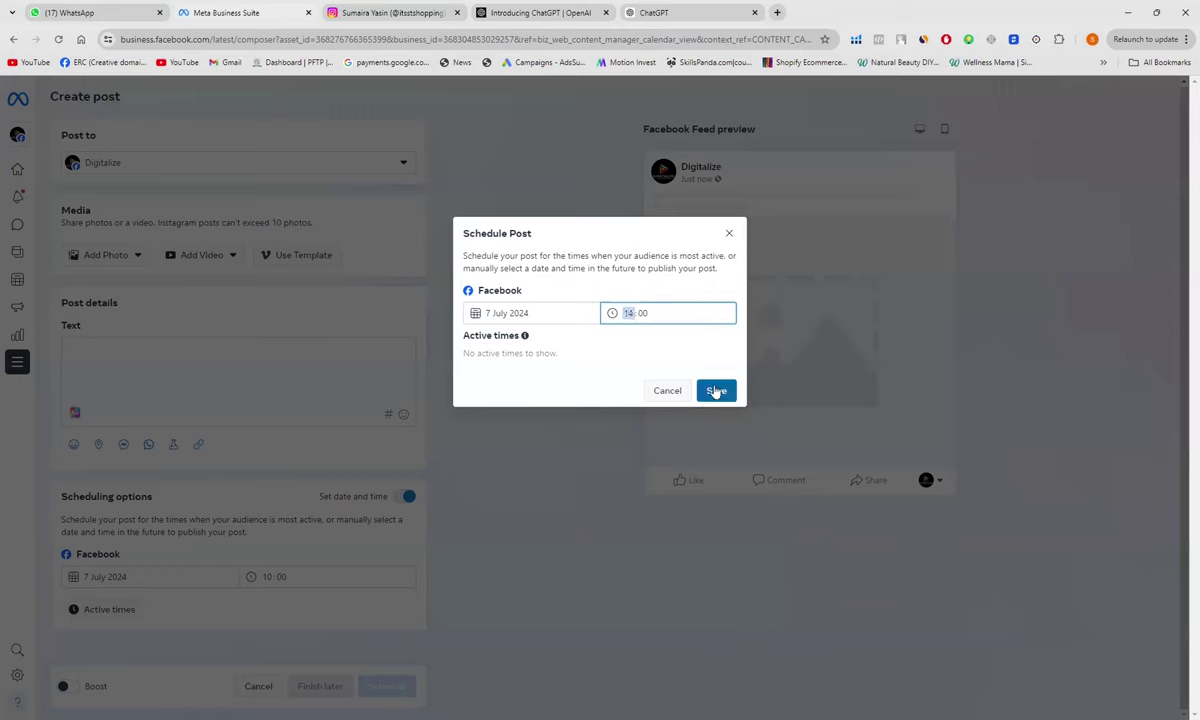
click(716, 391)
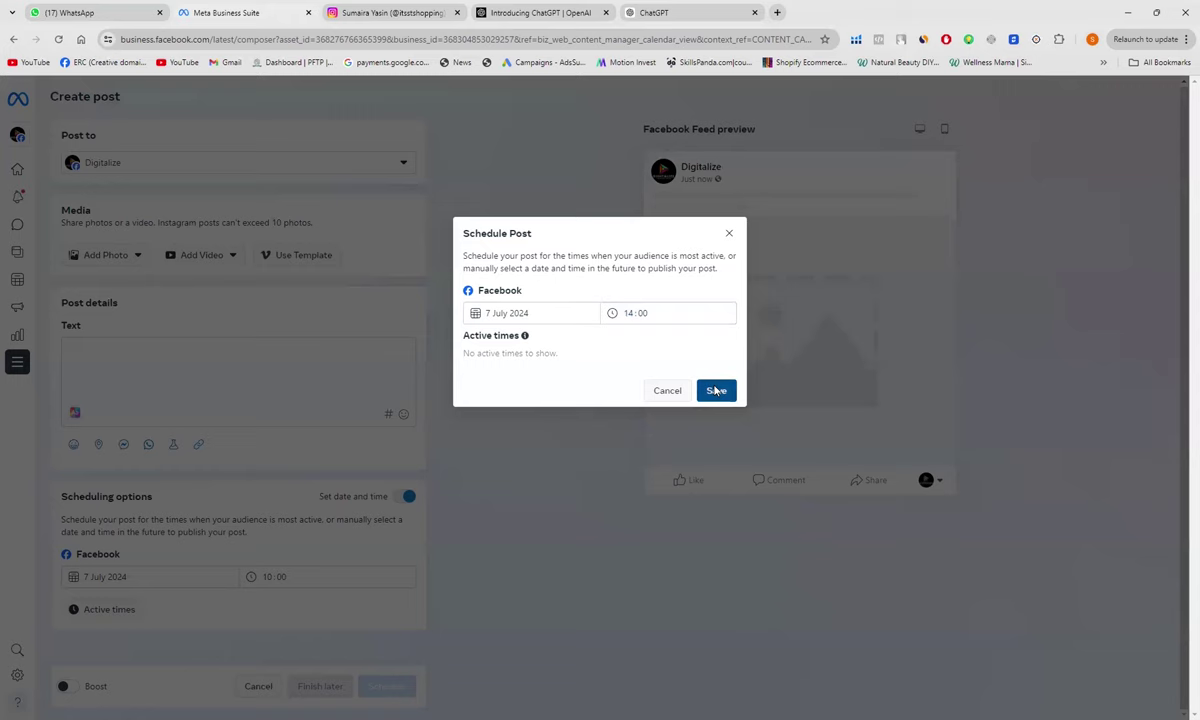